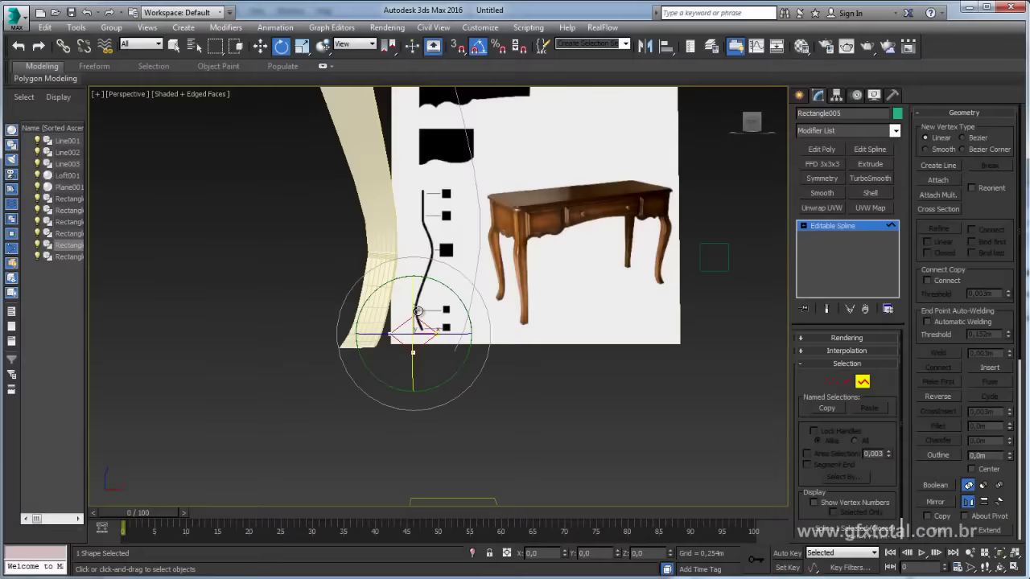
- Exit spline vertex editing, switch to Move, and select the Rectangle005 cross-section shape
{"action": "left_click", "coordinate": [829, 229]}
{"action": "key", "text": "w"}
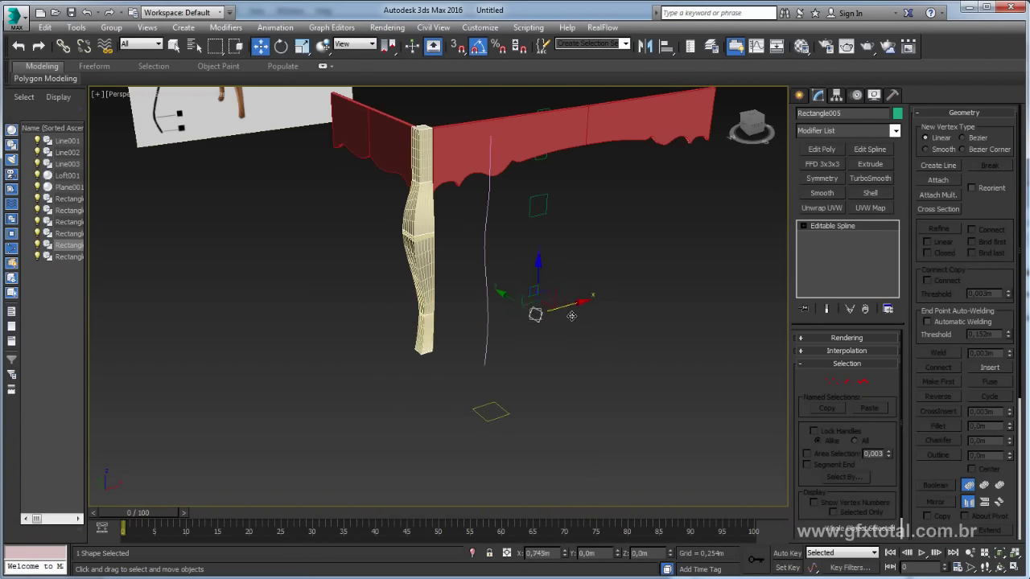
{"action": "left_click", "coordinate": [548, 314]}
{"action": "left_click", "coordinate": [552, 313]}
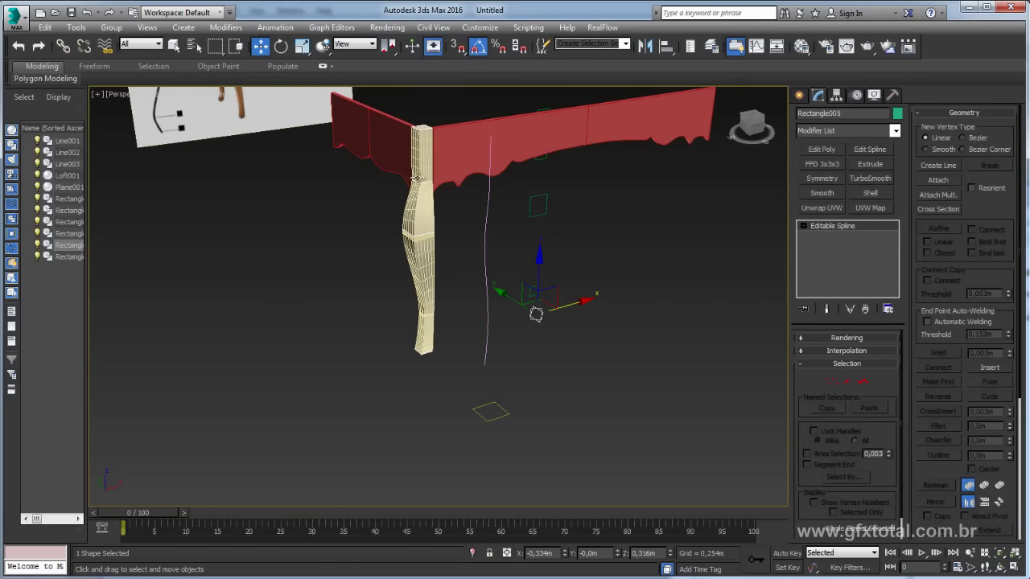
{"action": "scroll", "coordinate": [415, 177], "scroll_direction": "up", "scroll_amount": 1}
{"action": "scroll", "coordinate": [419, 177], "scroll_direction": "up", "scroll_amount": 2}
{"action": "scroll", "coordinate": [443, 175], "scroll_direction": "up", "scroll_amount": 2}
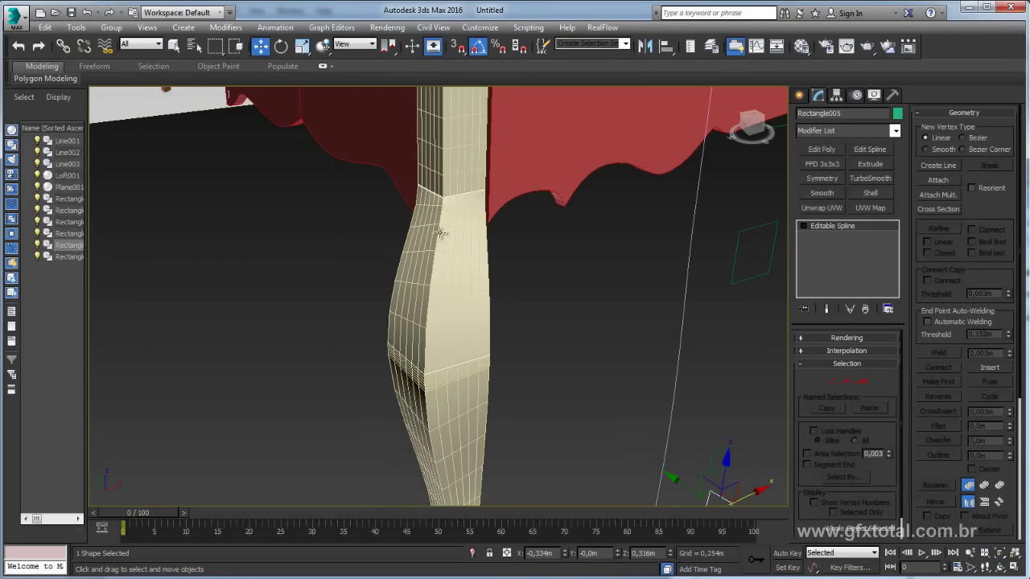
{"action": "scroll", "coordinate": [429, 338], "scroll_direction": "up", "scroll_amount": 2}
{"action": "scroll", "coordinate": [448, 308], "scroll_direction": "down", "scroll_amount": 4}
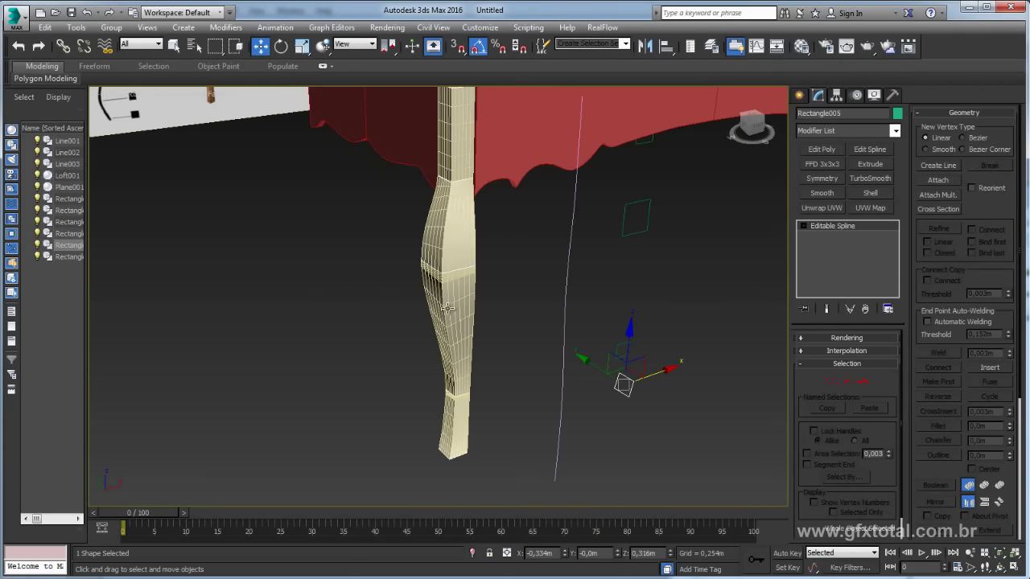
{"action": "mouse_move", "coordinate": [448, 308]}
{"action": "middle_mouse_down", "text": "alt"}
{"action": "mouse_move", "coordinate": [416, 313]}
{"action": "mouse_move", "coordinate": [425, 363]}
{"action": "middle_mouse_up", "text": "alt"}
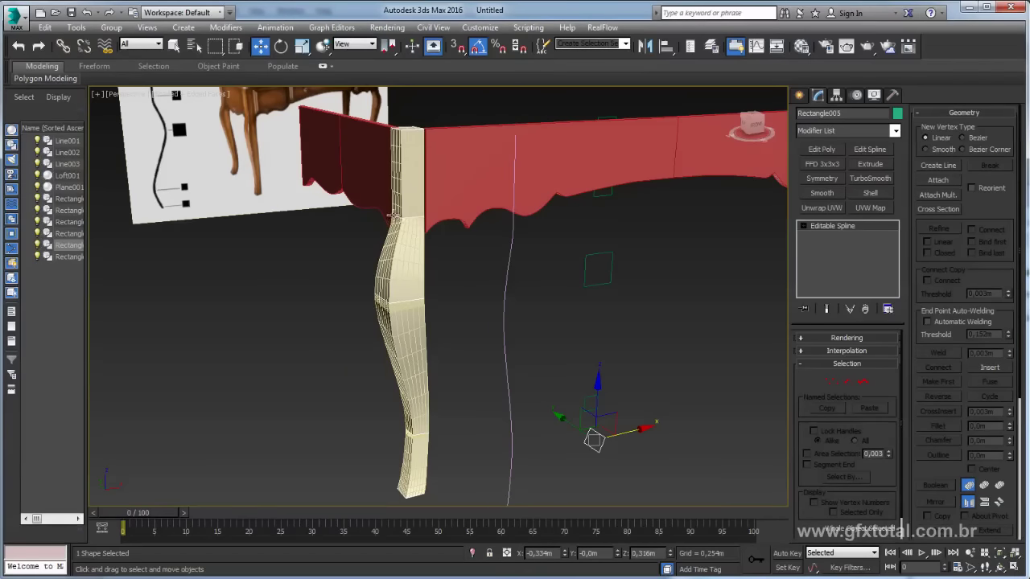
- Select the leg's cross-section rectangles in turn, ending on Rectangle003
{"action": "left_click", "coordinate": [602, 194]}
{"action": "mouse_move", "coordinate": [601, 194]}
{"action": "middle_mouse_down", "text": "alt"}
{"action": "mouse_move", "coordinate": [662, 207]}
{"action": "mouse_move", "coordinate": [620, 236]}
{"action": "middle_mouse_up", "text": "alt"}
{"action": "left_click_drag", "start_coordinate": [346, 158], "coordinate": [348, 160]}
{"action": "mouse_move", "coordinate": [348, 161]}
{"action": "middle_mouse_down", "text": "alt"}
{"action": "mouse_move", "coordinate": [428, 171]}
{"action": "mouse_move", "coordinate": [490, 194]}
{"action": "mouse_move", "coordinate": [455, 196]}
{"action": "mouse_move", "coordinate": [594, 233]}
{"action": "middle_mouse_up", "text": "alt"}
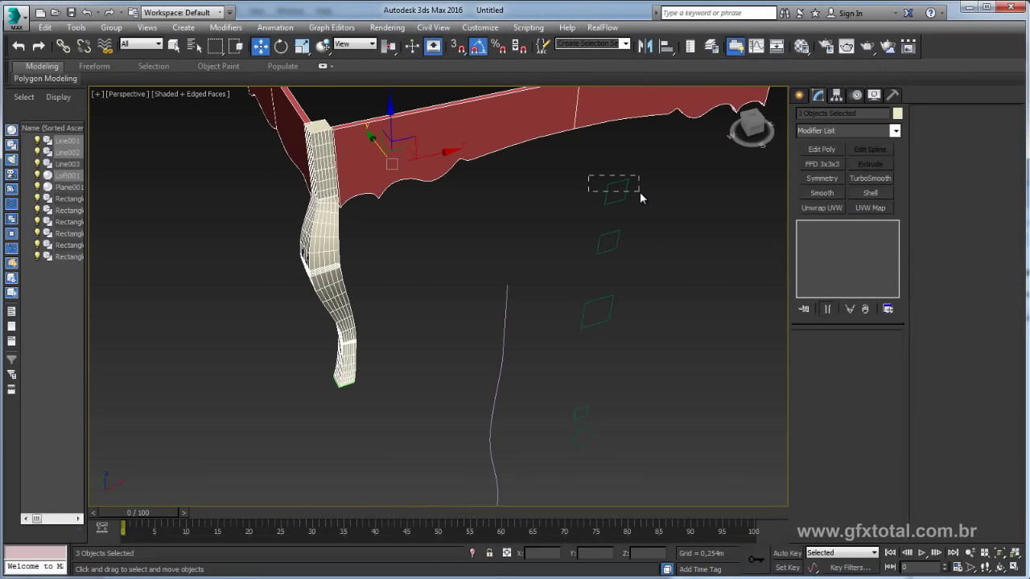
{"action": "left_click_drag", "start_coordinate": [640, 192], "coordinate": [641, 193]}
{"action": "left_click", "coordinate": [602, 241]}
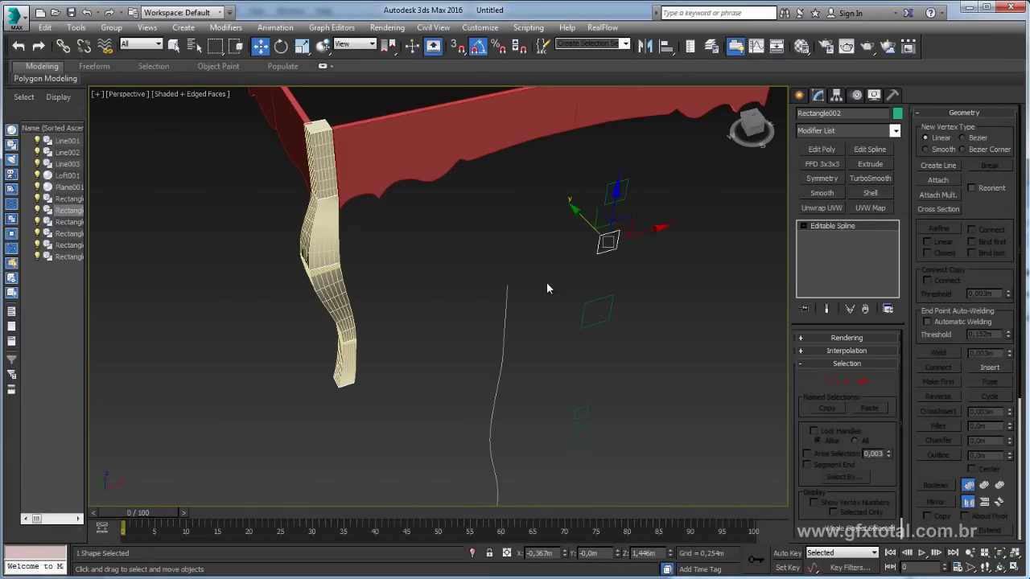
{"action": "left_click_drag", "start_coordinate": [549, 283], "coordinate": [621, 324]}
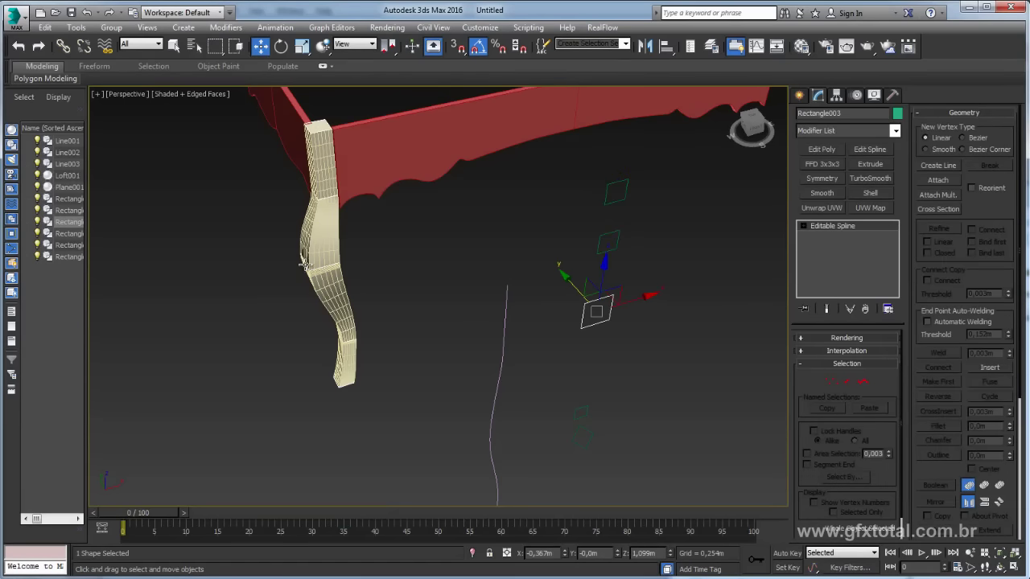
{"action": "middle_click_drag", "start_coordinate": [667, 340], "coordinate": [663, 327], "text": "alt"}
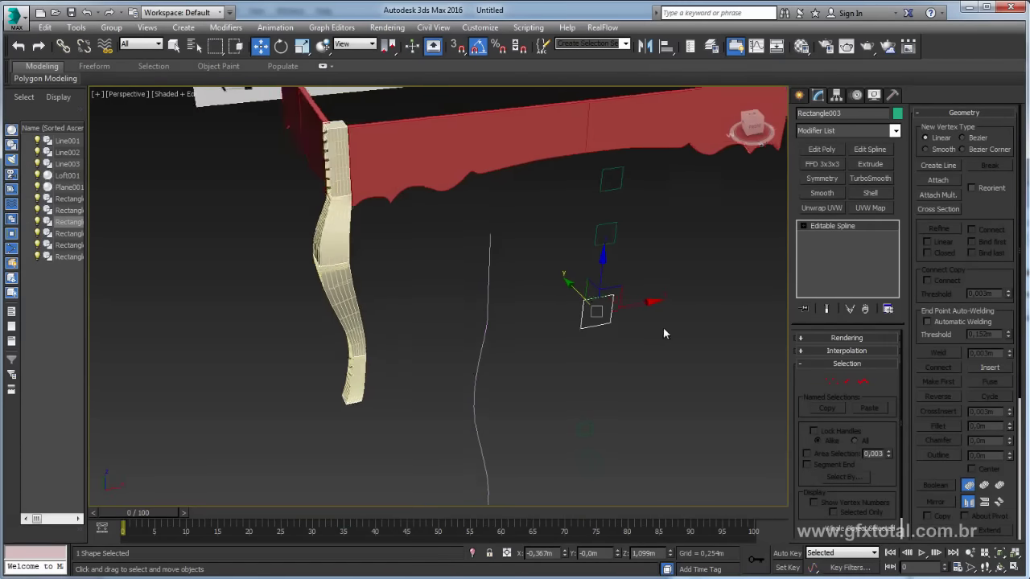
- Pick a Rectangle003 corner vertex, exit vertex mode, and reselect Rectangle003
{"action": "left_click", "coordinate": [832, 383]}
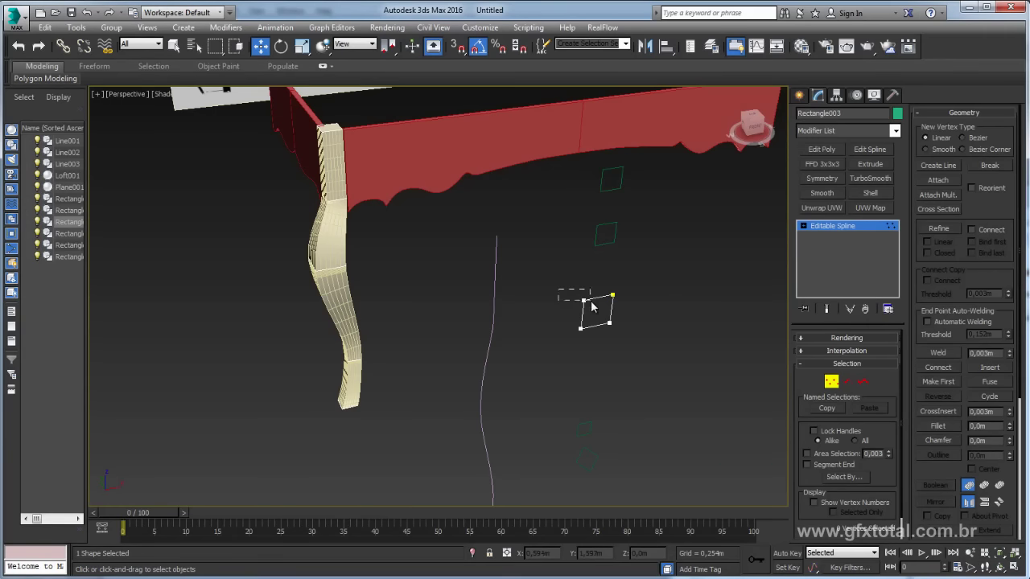
{"action": "left_click_drag", "start_coordinate": [592, 306], "coordinate": [574, 314]}
{"action": "middle_click_drag", "start_coordinate": [618, 316], "coordinate": [660, 328]}
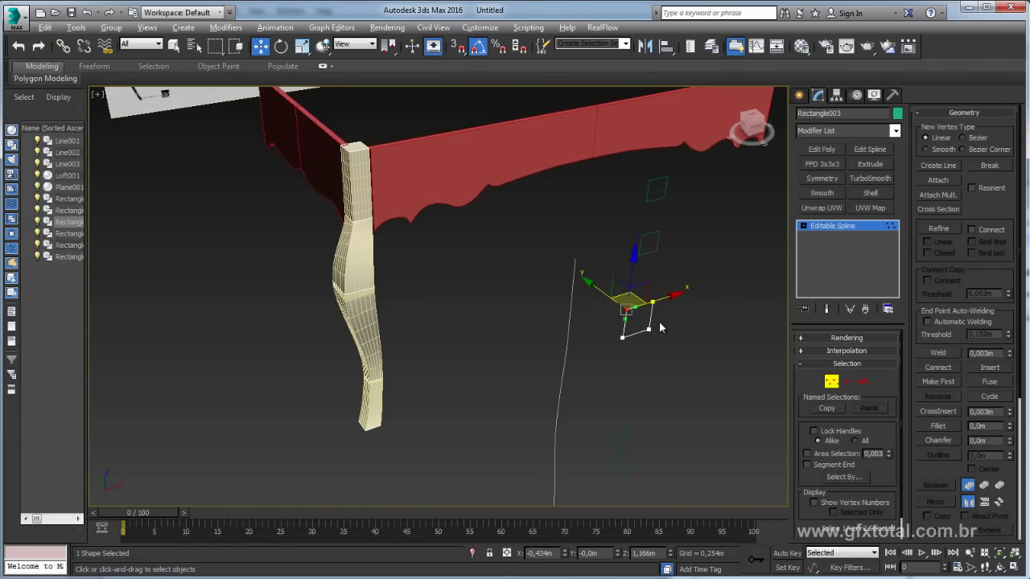
{"action": "left_click", "coordinate": [845, 228]}
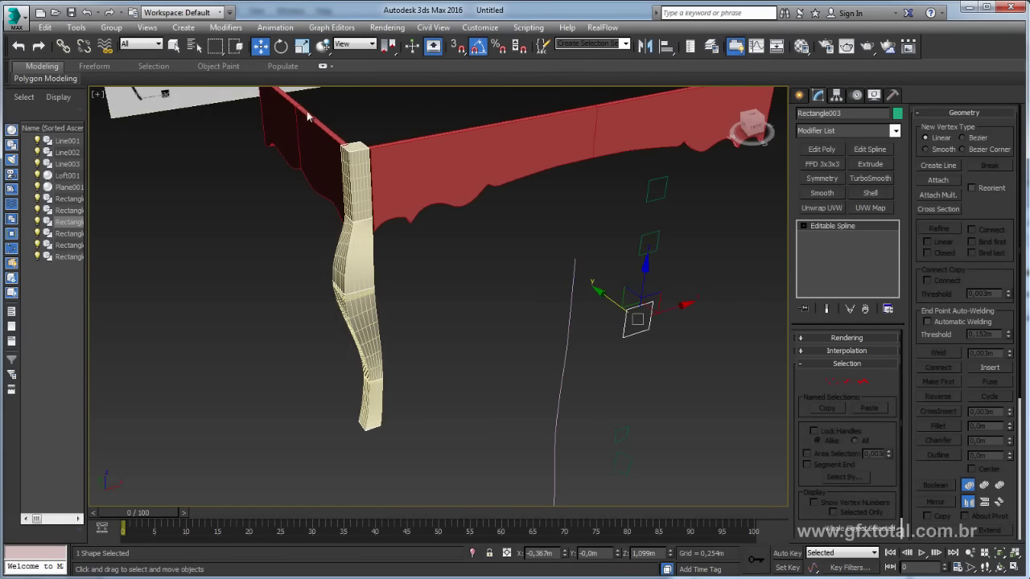
{"action": "left_click_drag", "start_coordinate": [330, 118], "coordinate": [413, 257]}
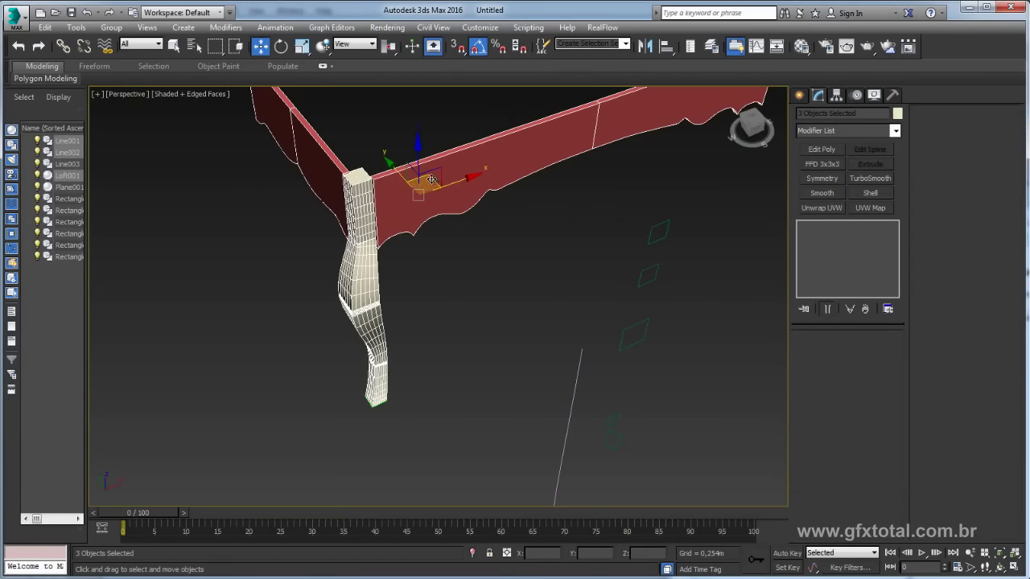
{"action": "middle_click_drag", "start_coordinate": [439, 183], "coordinate": [625, 270], "text": "alt"}
{"action": "left_click", "coordinate": [626, 328]}
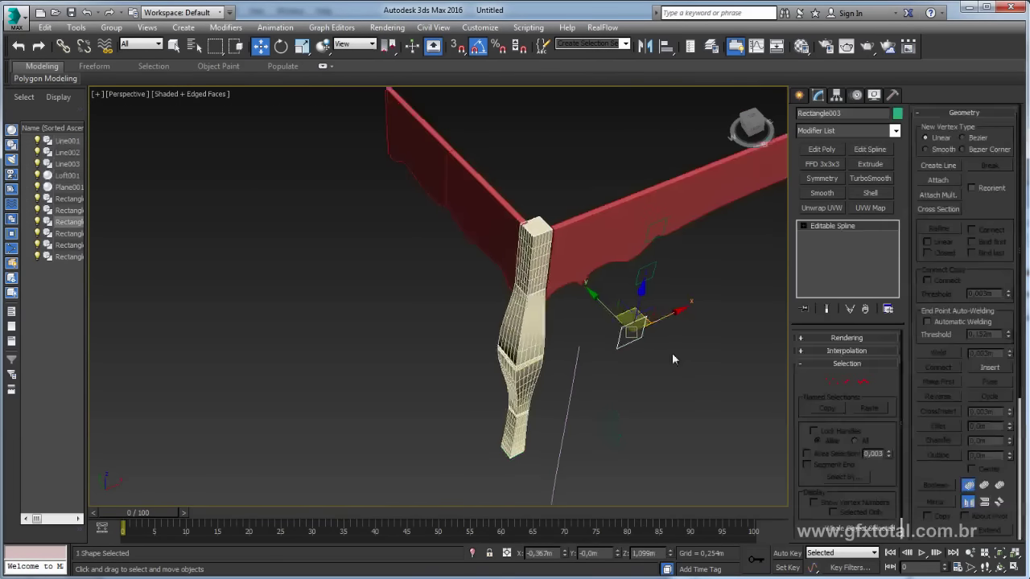
{"action": "middle_click_drag", "start_coordinate": [674, 359], "coordinate": [627, 329], "text": "alt"}
- Move Rectangle003's corner vertices to reshape the leg, undoing the first attempt
{"action": "key", "text": "1"}
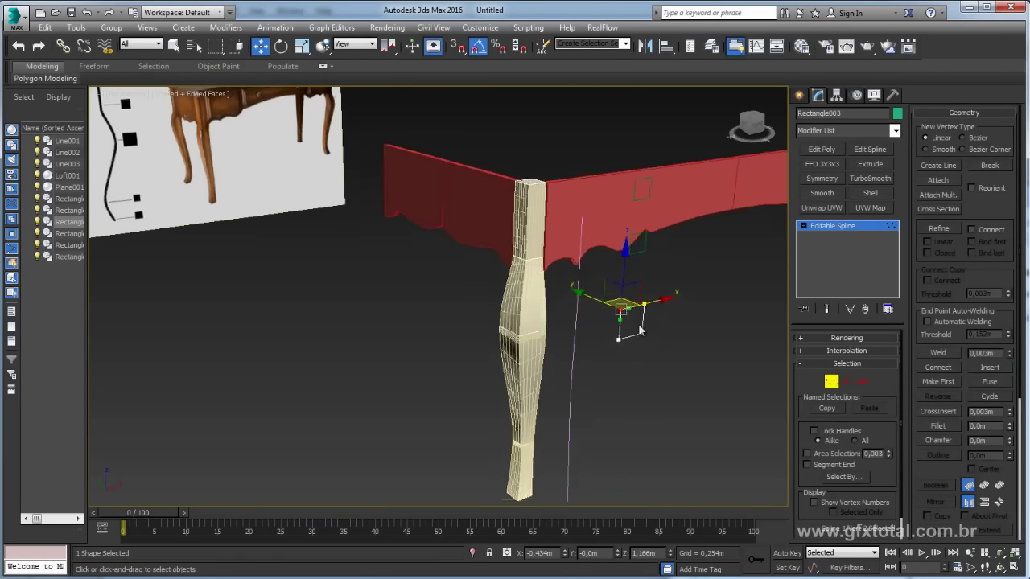
{"action": "scroll", "coordinate": [636, 338], "scroll_direction": "up", "scroll_amount": 3}
{"action": "mouse_move", "coordinate": [626, 278]}
{"action": "left_mouse_down"}
{"action": "mouse_move", "coordinate": [644, 290]}
{"action": "mouse_move", "coordinate": [597, 272]}
{"action": "left_mouse_up"}
{"action": "key", "text": "ctrl+z"}
{"action": "left_click", "coordinate": [633, 331]}
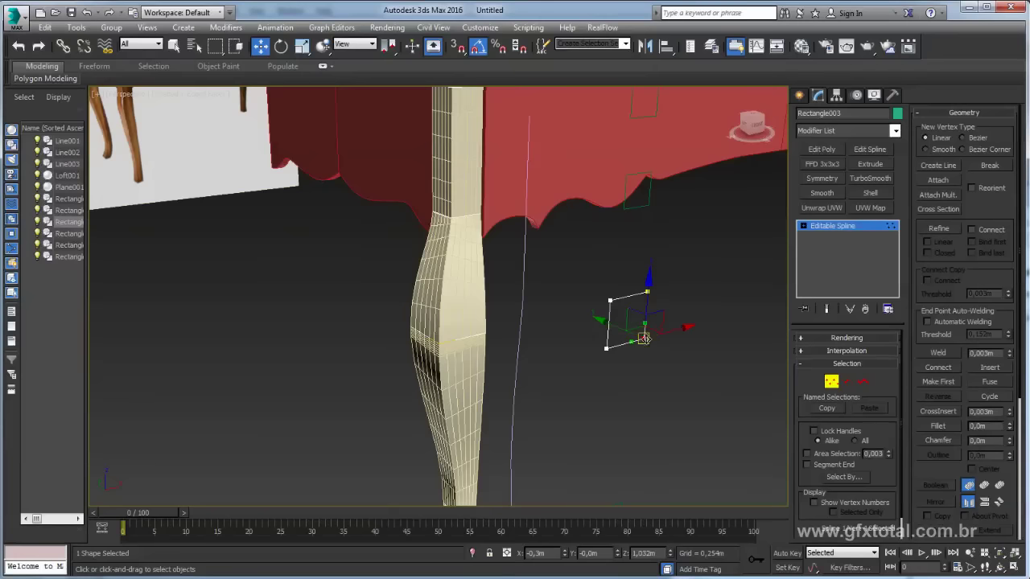
{"action": "mouse_move", "coordinate": [664, 314]}
{"action": "left_mouse_down"}
{"action": "mouse_move", "coordinate": [688, 334]}
{"action": "mouse_move", "coordinate": [668, 287]}
{"action": "mouse_move", "coordinate": [664, 344]}
{"action": "left_mouse_up"}
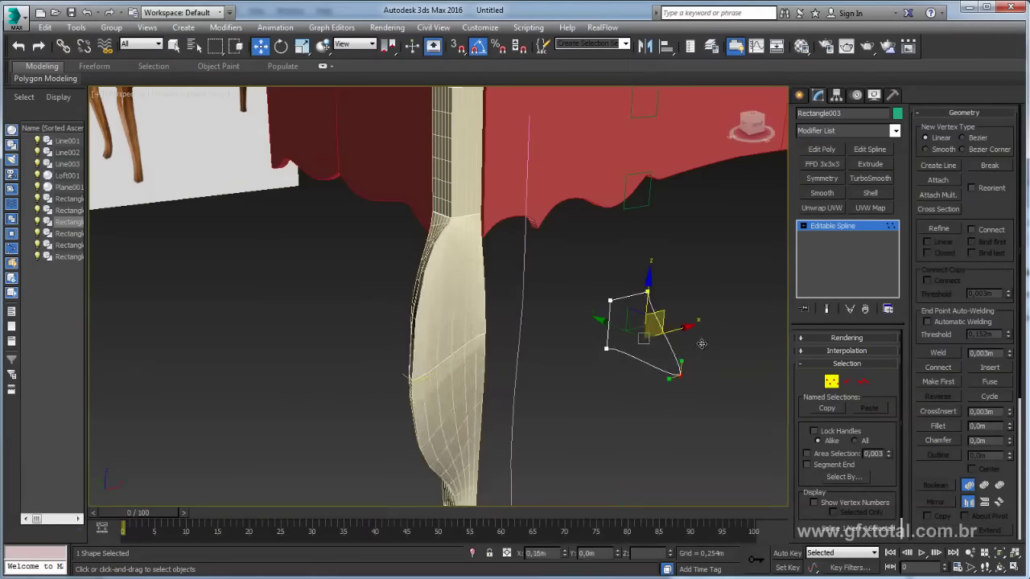
{"action": "mouse_move", "coordinate": [664, 344]}
{"action": "middle_mouse_down", "text": "alt"}
{"action": "mouse_move", "coordinate": [655, 321]}
{"action": "mouse_move", "coordinate": [698, 322]}
{"action": "middle_mouse_up", "text": "alt"}
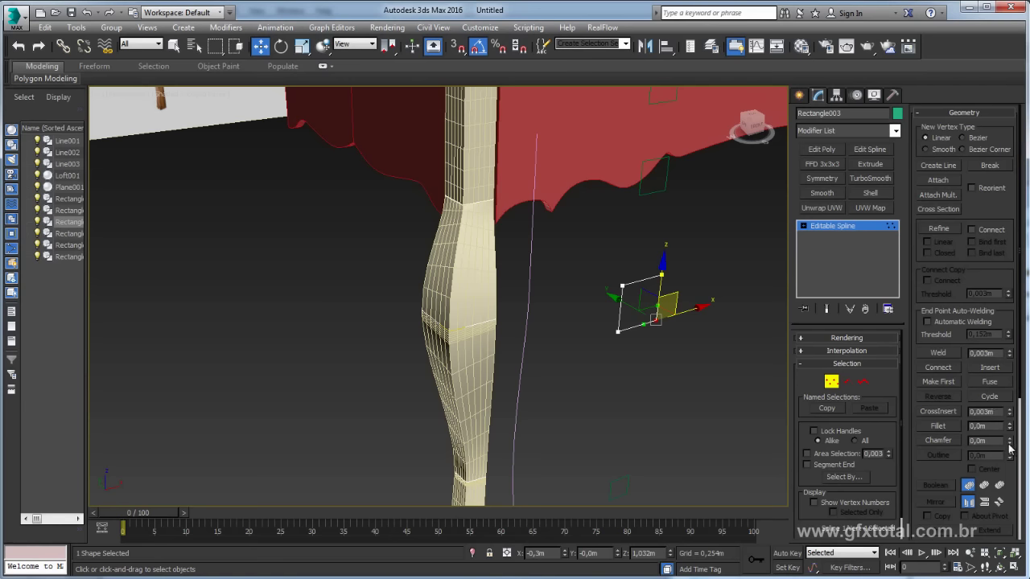
- Try a 0,051m chamfer and a 0,102m fillet on the rectangle's corners
{"action": "left_click_drag", "start_coordinate": [1008, 446], "coordinate": [1006, 440]}
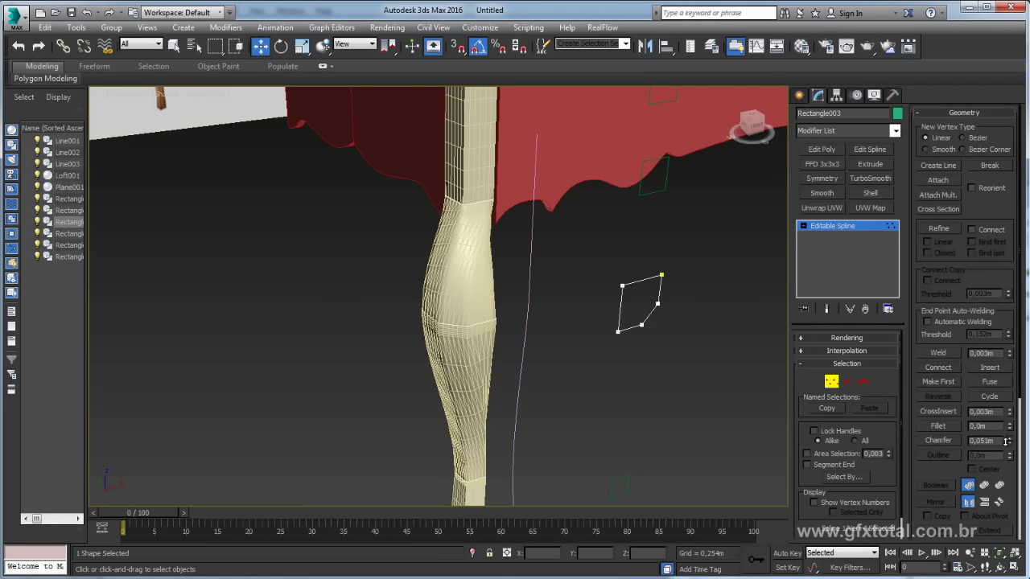
{"action": "mouse_move", "coordinate": [576, 388]}
{"action": "middle_mouse_down", "text": "alt"}
{"action": "mouse_move", "coordinate": [609, 395]}
{"action": "mouse_move", "coordinate": [584, 445]}
{"action": "mouse_move", "coordinate": [590, 390]}
{"action": "middle_mouse_up", "text": "alt"}
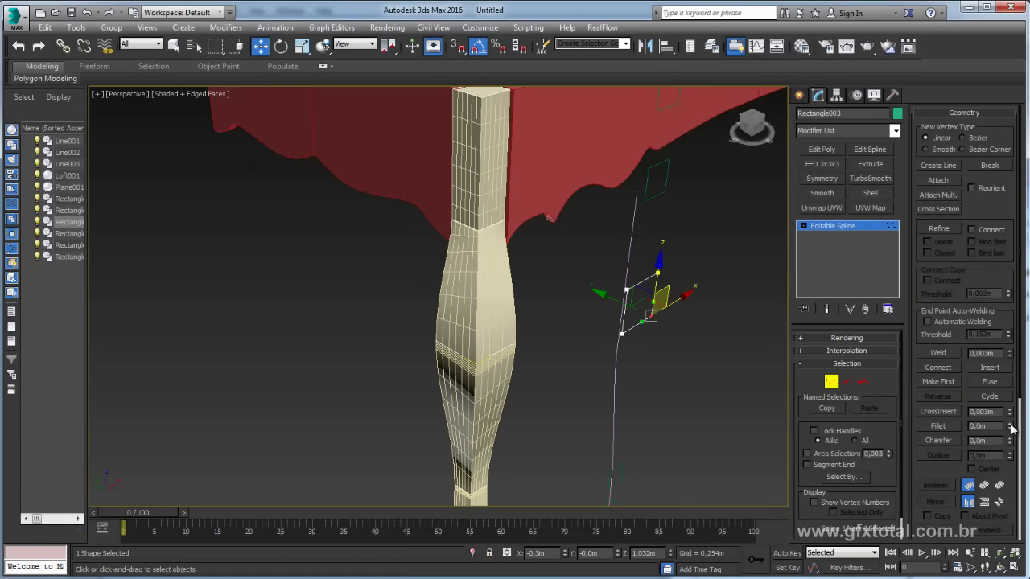
{"action": "left_click_drag", "start_coordinate": [1011, 429], "coordinate": [1008, 426]}
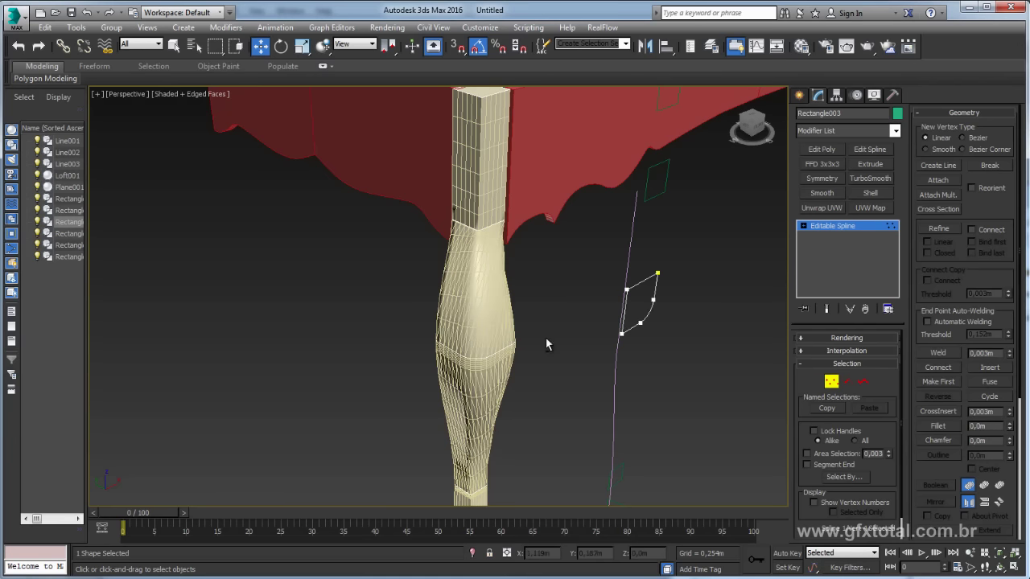
{"action": "mouse_move", "coordinate": [545, 344]}
{"action": "middle_mouse_down", "text": "alt"}
{"action": "mouse_move", "coordinate": [515, 346]}
{"action": "mouse_move", "coordinate": [566, 300]}
{"action": "mouse_move", "coordinate": [536, 323]}
{"action": "mouse_move", "coordinate": [683, 324]}
{"action": "middle_mouse_up", "text": "alt"}
- Exit vertex editing and turn off Edged Faces with F4
{"action": "key", "text": "F4"}
{"action": "left_click", "coordinate": [661, 278]}
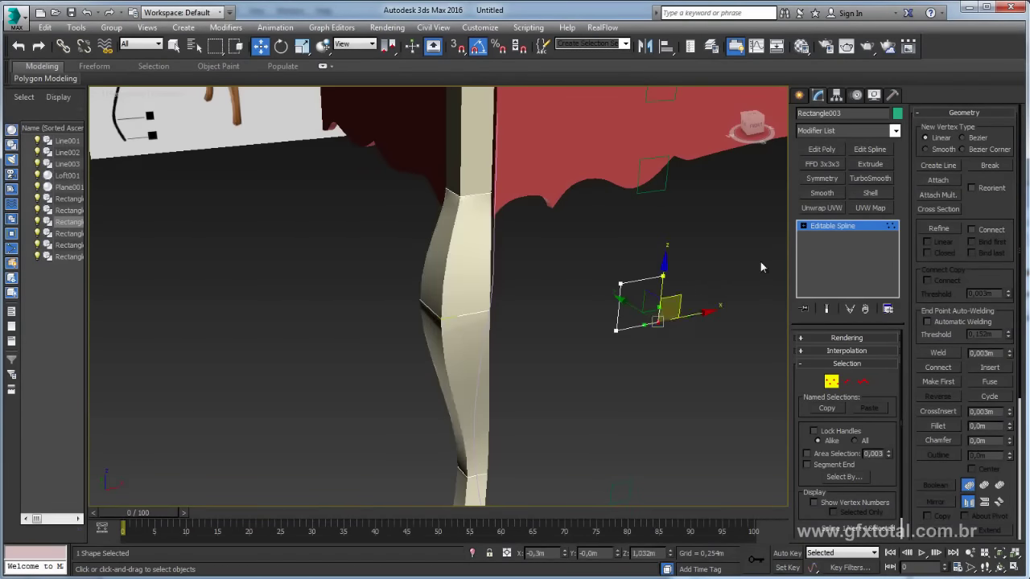
{"action": "left_click", "coordinate": [827, 229]}
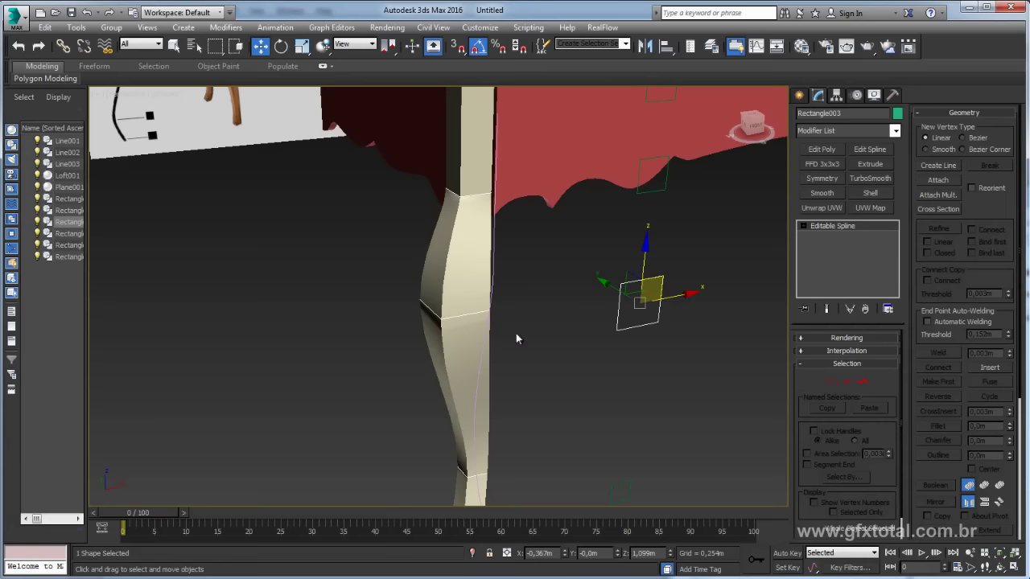
{"action": "middle_click_drag", "start_coordinate": [515, 333], "coordinate": [545, 331], "text": "alt"}
{"action": "key", "text": "F4"}
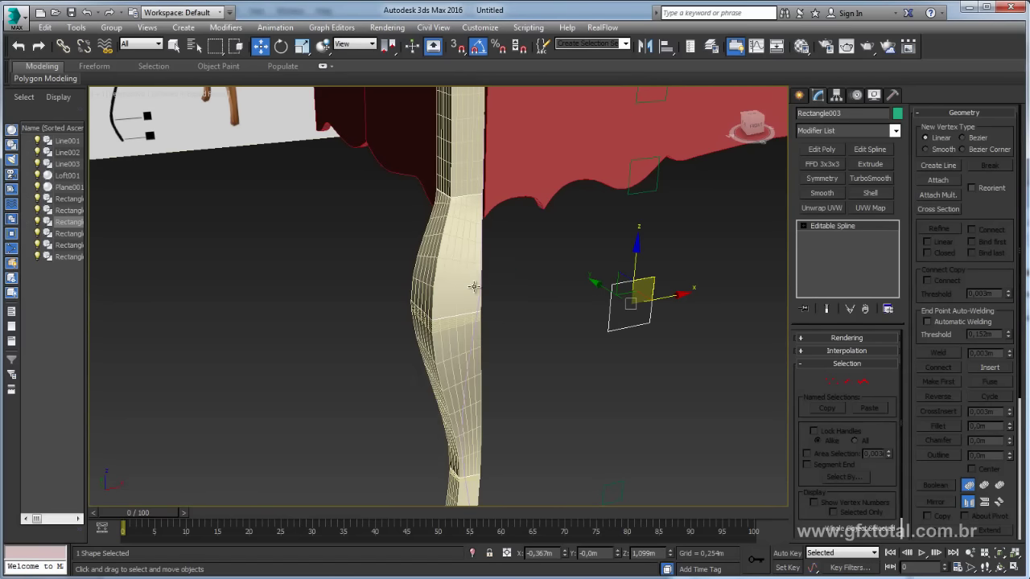
{"action": "key", "text": "F4"}
{"action": "scroll", "coordinate": [468, 314], "scroll_direction": "down", "scroll_amount": 4}
{"action": "scroll", "coordinate": [461, 322], "scroll_direction": "up", "scroll_amount": 2}
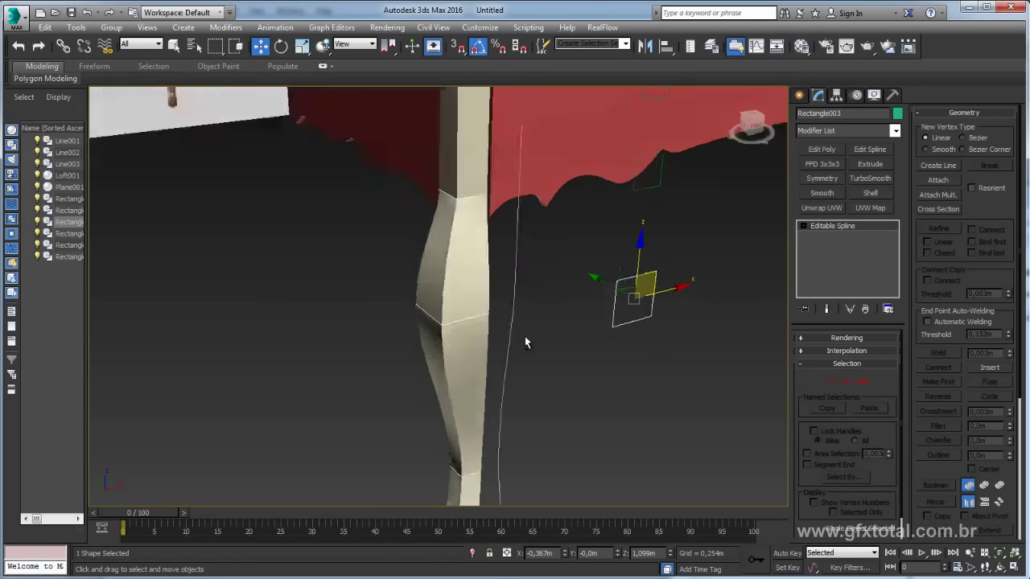
{"action": "middle_click_drag", "start_coordinate": [525, 336], "coordinate": [504, 252], "text": "alt"}
- Select the red apron and Loft001 leg, then turn on vertex snapping
{"action": "scroll", "coordinate": [515, 246], "scroll_direction": "up", "scroll_amount": 2}
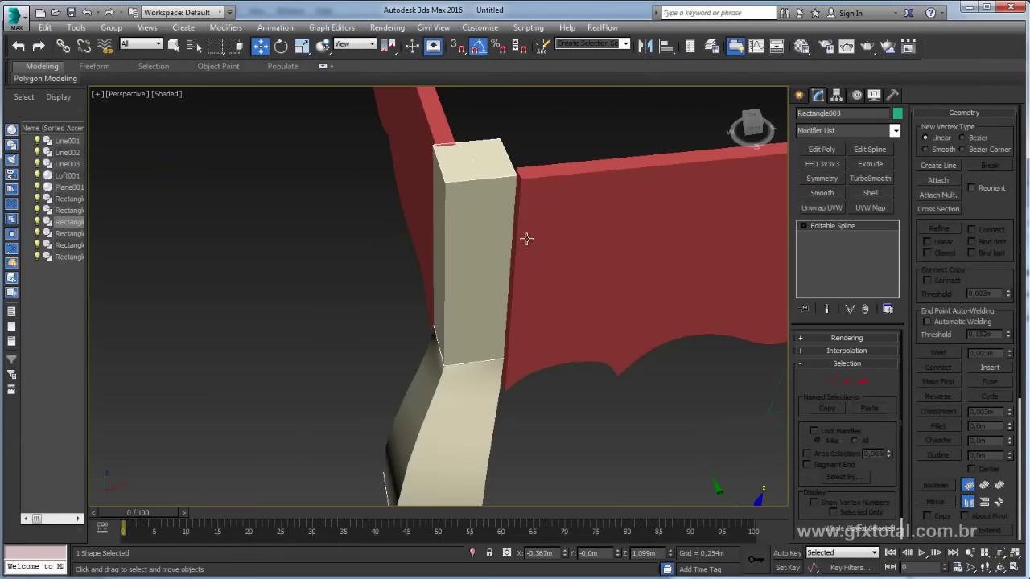
{"action": "left_click", "coordinate": [527, 223]}
{"action": "middle_click_drag", "start_coordinate": [592, 211], "coordinate": [590, 276], "text": "alt"}
{"action": "left_click", "coordinate": [482, 287]}
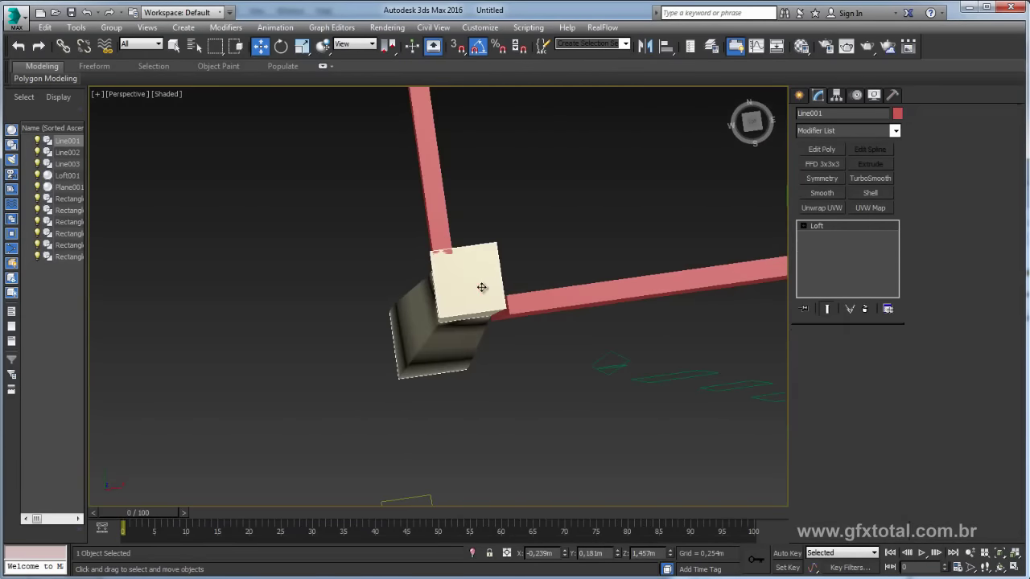
{"action": "scroll", "coordinate": [522, 317], "scroll_direction": "up", "scroll_amount": 5}
{"action": "scroll", "coordinate": [541, 328], "scroll_direction": "down", "scroll_amount": 5}
{"action": "key", "text": "s"}
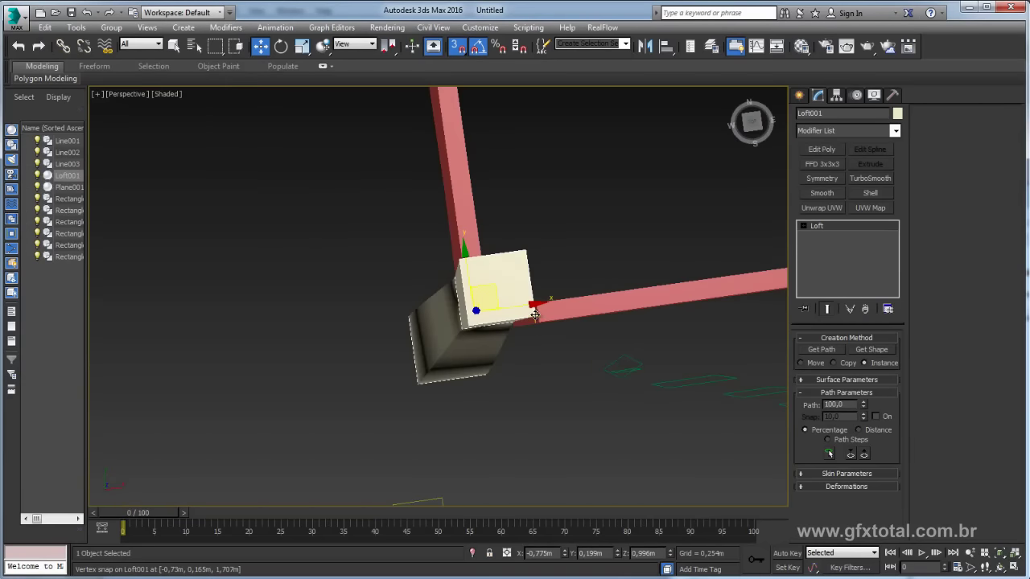
{"action": "left_click_drag", "start_coordinate": [533, 315], "coordinate": [537, 326]}
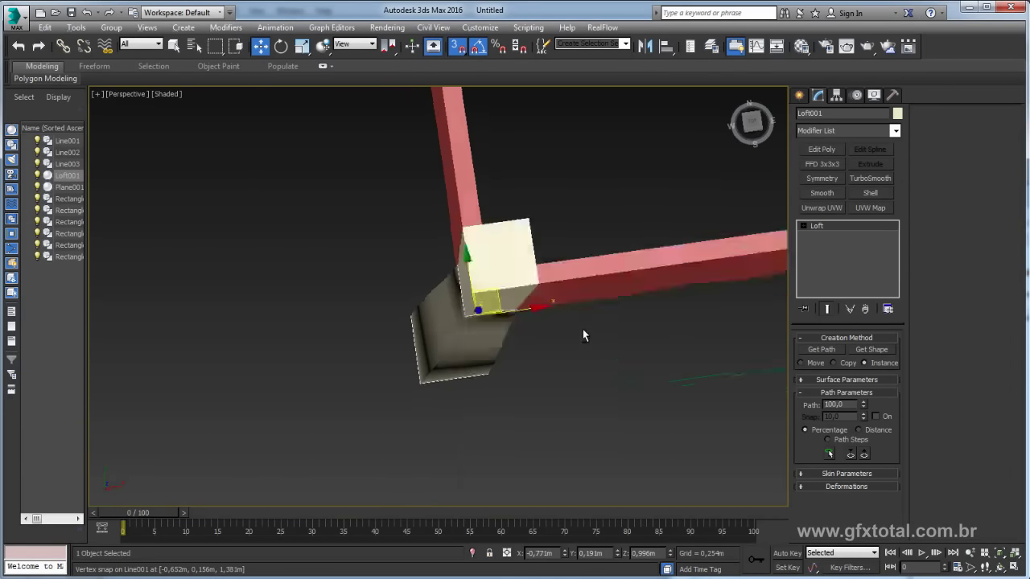
{"action": "mouse_move", "coordinate": [582, 329]}
{"action": "middle_mouse_down", "text": "alt"}
{"action": "mouse_move", "coordinate": [624, 259]}
{"action": "mouse_move", "coordinate": [392, 366]}
{"action": "mouse_move", "coordinate": [356, 367]}
{"action": "mouse_move", "coordinate": [239, 214]}
{"action": "middle_mouse_up", "text": "alt"}
{"action": "scroll", "coordinate": [625, 259], "scroll_direction": "down", "scroll_amount": 5}
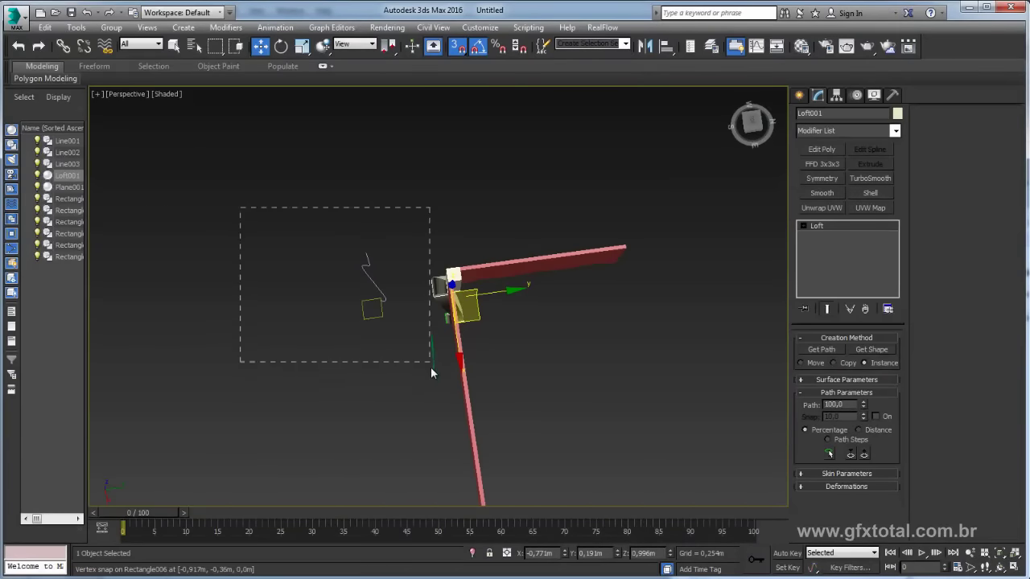
- Snap the seven leg profile shapes to the loft, turn snaps off, and raise them
{"action": "left_click_drag", "start_coordinate": [431, 367], "coordinate": [435, 400]}
{"action": "mouse_move", "coordinate": [404, 336]}
{"action": "left_mouse_down"}
{"action": "mouse_move", "coordinate": [441, 332]}
{"action": "mouse_move", "coordinate": [403, 333]}
{"action": "left_mouse_up"}
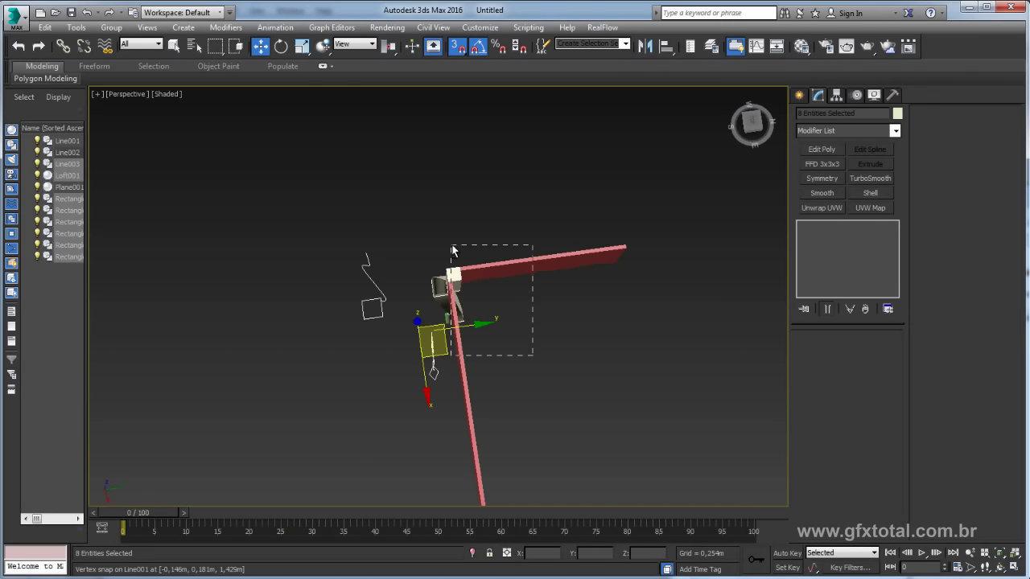
{"action": "left_click_drag", "start_coordinate": [453, 251], "coordinate": [453, 252]}
{"action": "mouse_move", "coordinate": [475, 325]}
{"action": "left_mouse_down"}
{"action": "mouse_move", "coordinate": [476, 337]}
{"action": "mouse_move", "coordinate": [226, 369]}
{"action": "mouse_move", "coordinate": [318, 233]}
{"action": "left_mouse_up"}
{"action": "key", "text": "s"}
{"action": "mouse_move", "coordinate": [317, 234]}
{"action": "middle_mouse_down", "text": "alt"}
{"action": "mouse_move", "coordinate": [457, 230]}
{"action": "mouse_move", "coordinate": [493, 358]}
{"action": "mouse_move", "coordinate": [568, 364]}
{"action": "mouse_move", "coordinate": [384, 167]}
{"action": "middle_mouse_up", "text": "alt"}
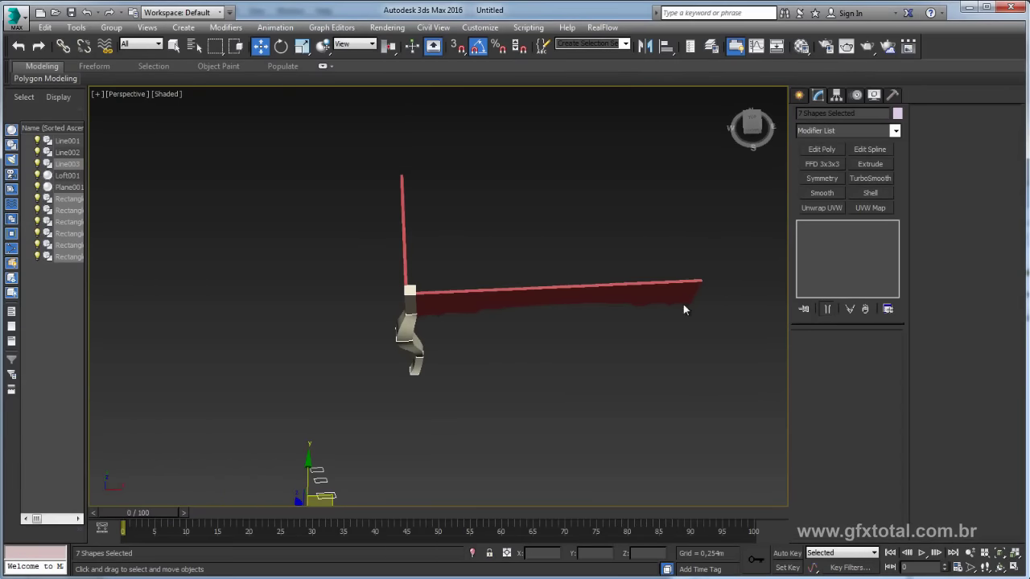
- Draw a Standard Primitives box over the table's footprint in Top view
{"action": "mouse_move", "coordinate": [683, 304]}
{"action": "middle_mouse_down", "text": "alt"}
{"action": "mouse_move", "coordinate": [678, 323]}
{"action": "mouse_move", "coordinate": [437, 360]}
{"action": "mouse_move", "coordinate": [395, 407]}
{"action": "middle_mouse_up", "text": "alt"}
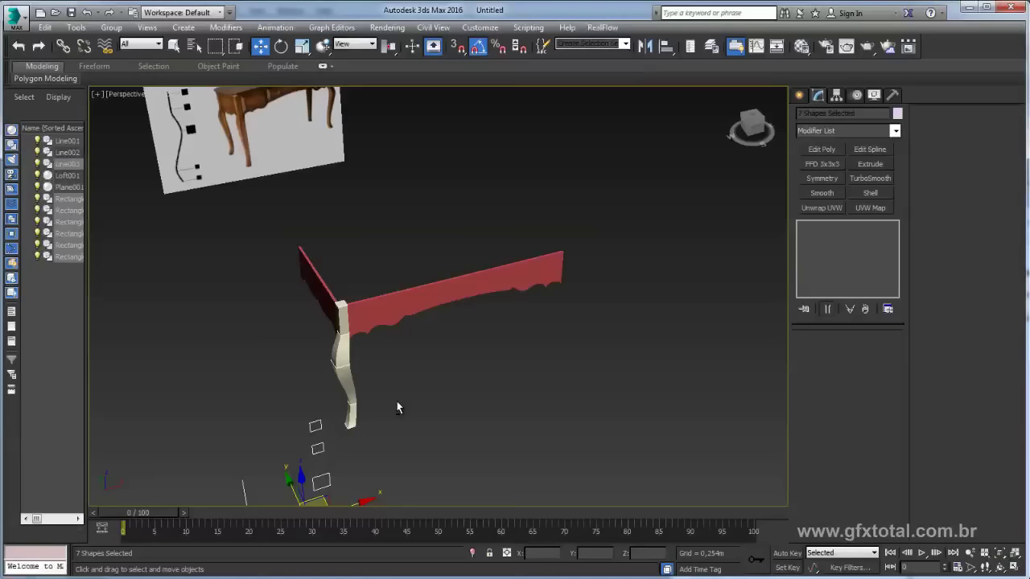
{"action": "left_click", "coordinate": [799, 96]}
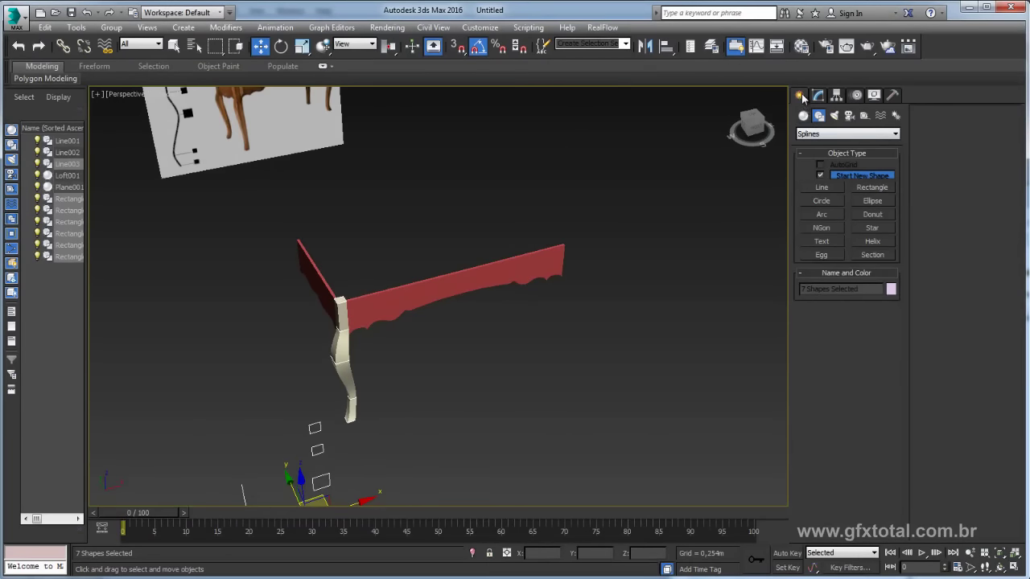
{"action": "left_click", "coordinate": [802, 117]}
{"action": "left_click", "coordinate": [804, 135]}
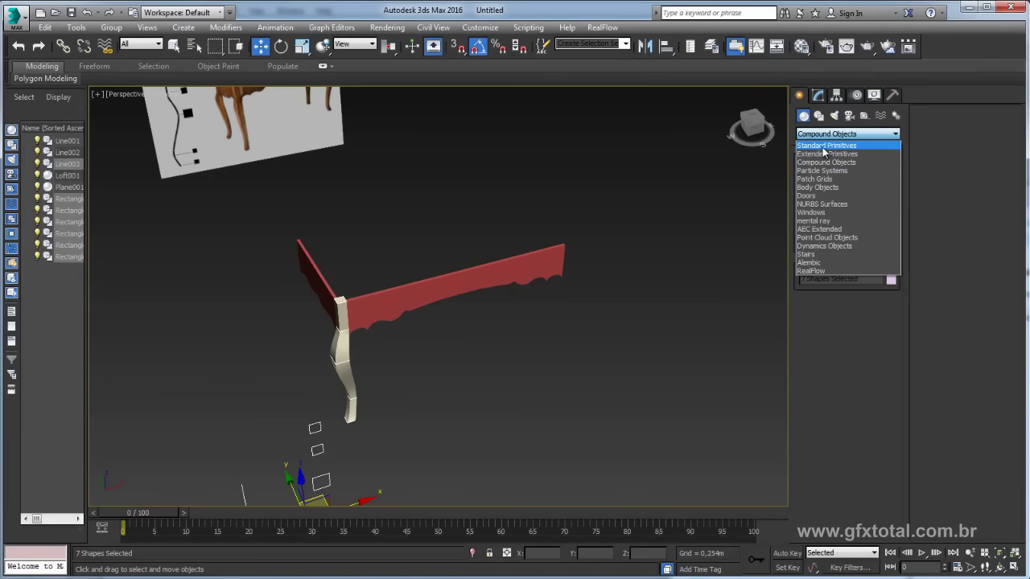
{"action": "left_click", "coordinate": [822, 145]}
{"action": "left_click", "coordinate": [821, 177]}
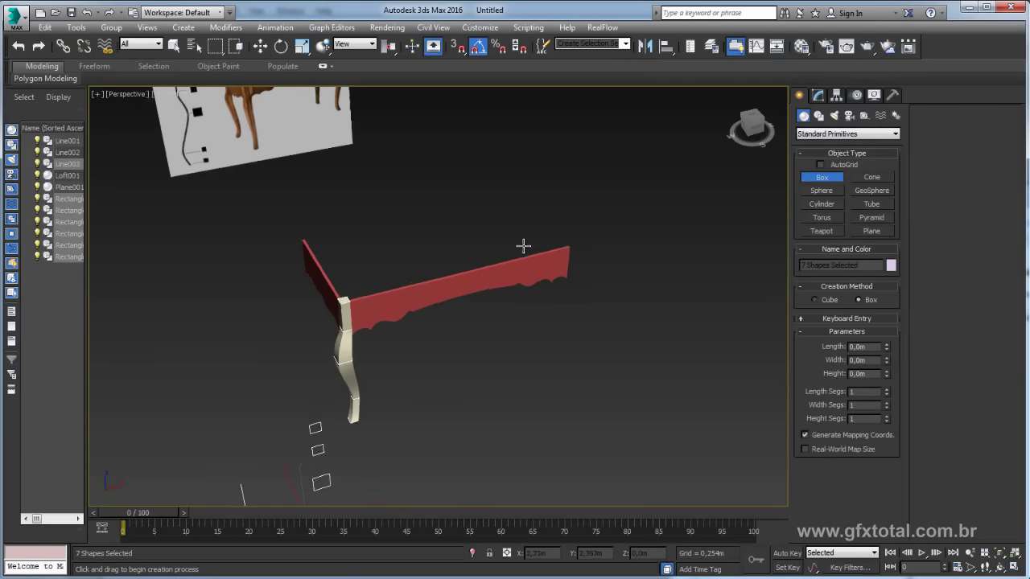
{"action": "middle_click_drag", "start_coordinate": [524, 244], "coordinate": [534, 277], "text": "alt"}
{"action": "key", "text": "t"}
{"action": "scroll", "coordinate": [407, 363], "scroll_direction": "down", "scroll_amount": 2}
{"action": "scroll", "coordinate": [443, 299], "scroll_direction": "down", "scroll_amount": 2}
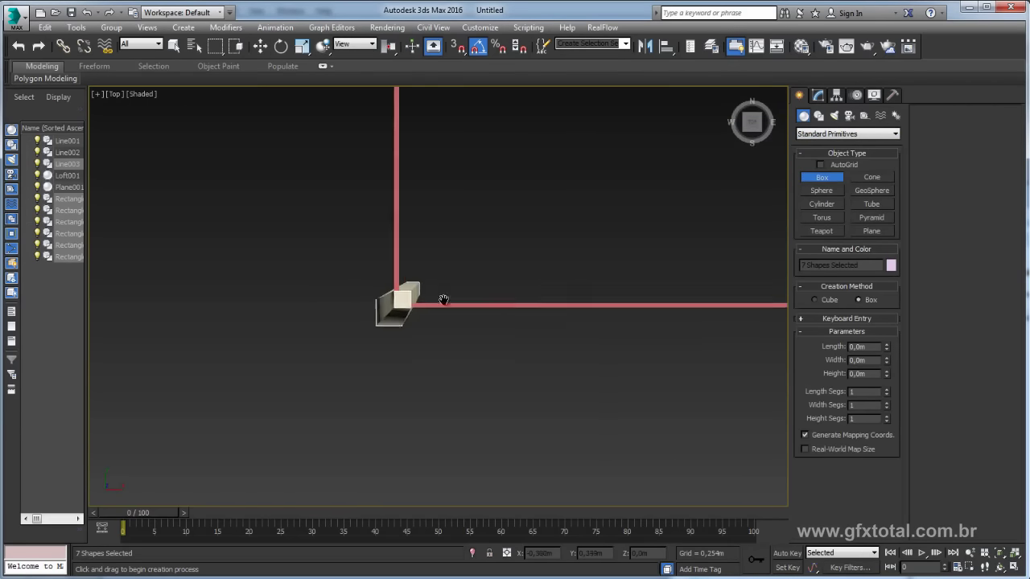
{"action": "scroll", "coordinate": [336, 334], "scroll_direction": "down", "scroll_amount": 2}
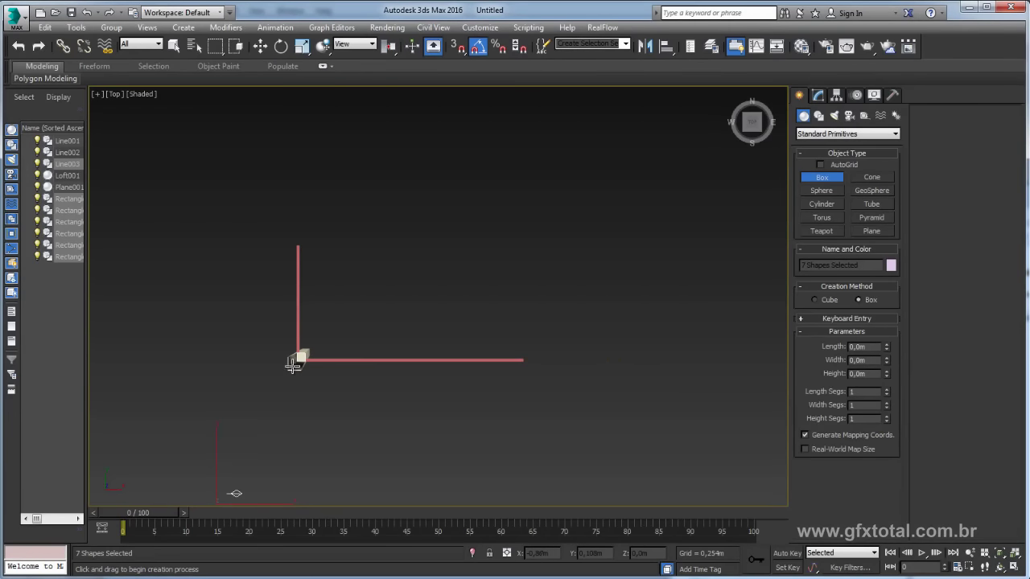
{"action": "mouse_move", "coordinate": [292, 366]}
{"action": "left_mouse_down"}
{"action": "mouse_move", "coordinate": [570, 236]}
{"action": "mouse_move", "coordinate": [554, 232]}
{"action": "left_mouse_up"}
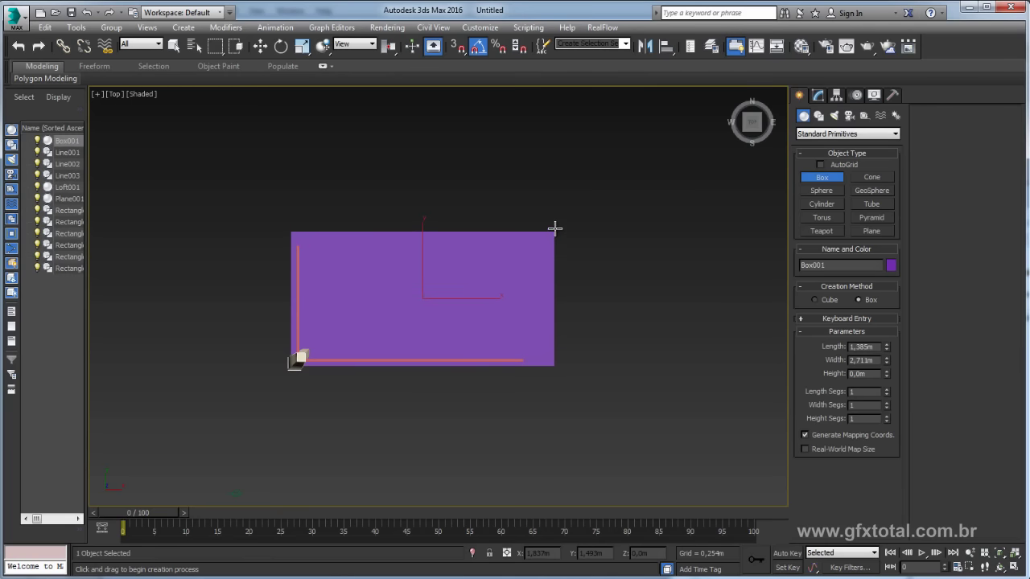
{"action": "left_click", "coordinate": [554, 224]}
- Raise the box onto the apron in Perspective view and compare with the reference photo
{"action": "key", "text": "w"}
{"action": "key", "text": "p"}
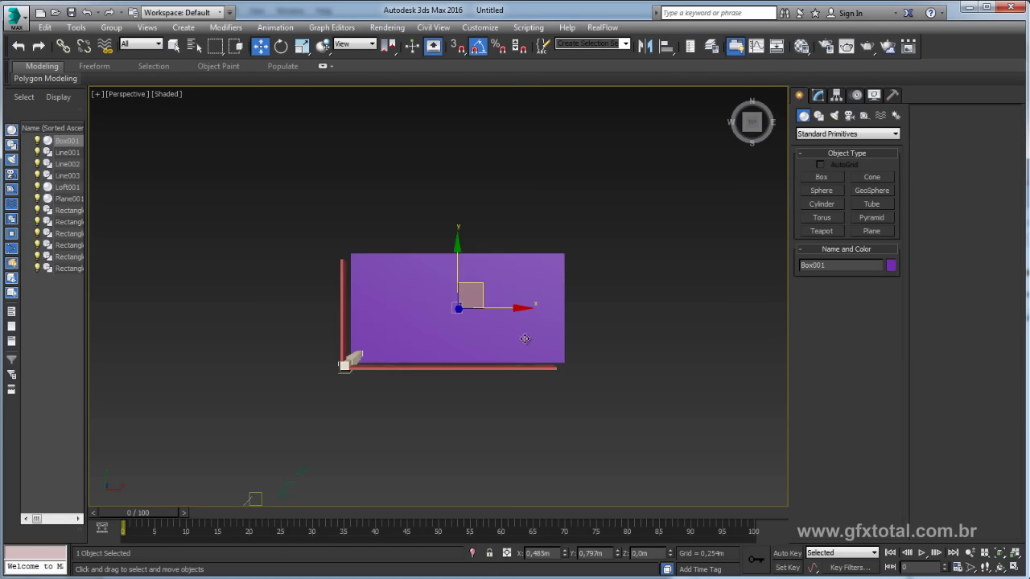
{"action": "middle_click_drag", "start_coordinate": [555, 229], "coordinate": [564, 252], "text": "alt"}
{"action": "left_click_drag", "start_coordinate": [464, 274], "coordinate": [460, 137]}
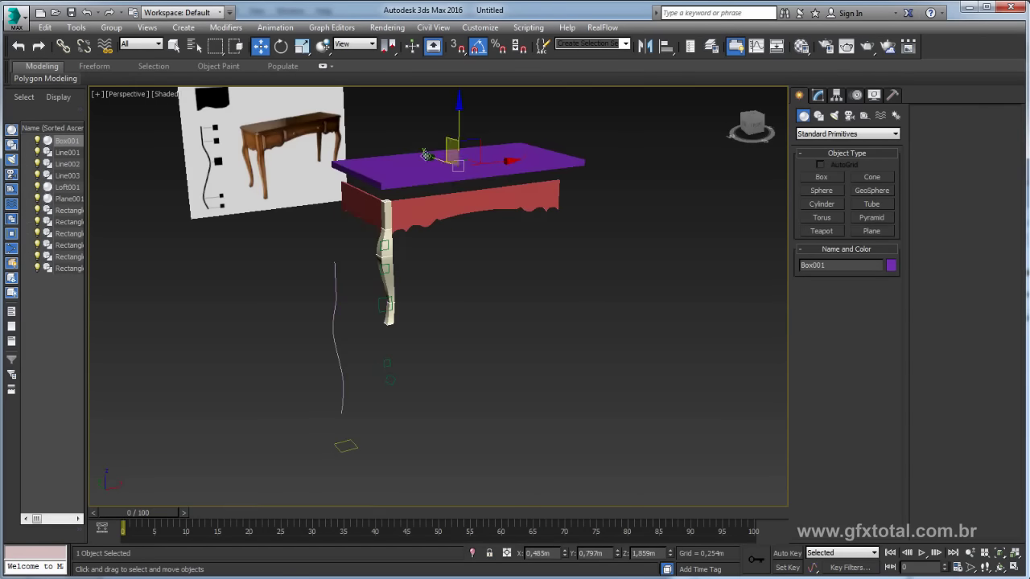
{"action": "middle_click_drag", "start_coordinate": [460, 136], "coordinate": [482, 241], "text": "alt"}
{"action": "scroll", "coordinate": [476, 256], "scroll_direction": "up", "scroll_amount": 3}
{"action": "key", "text": "alt+Tab"}
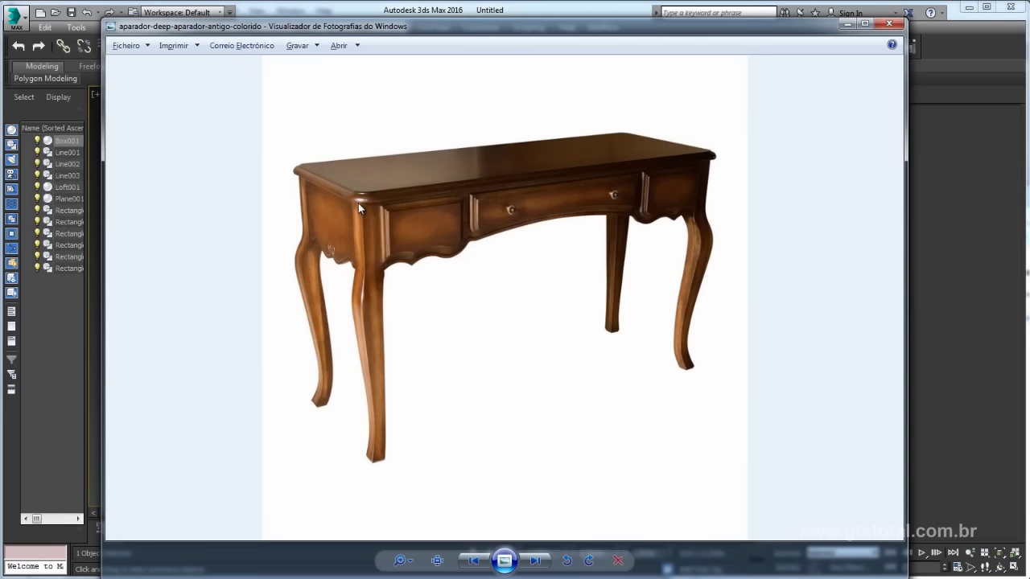
{"action": "key", "text": "alt+Tab"}
{"action": "scroll", "coordinate": [531, 247], "scroll_direction": "up", "scroll_amount": 3}
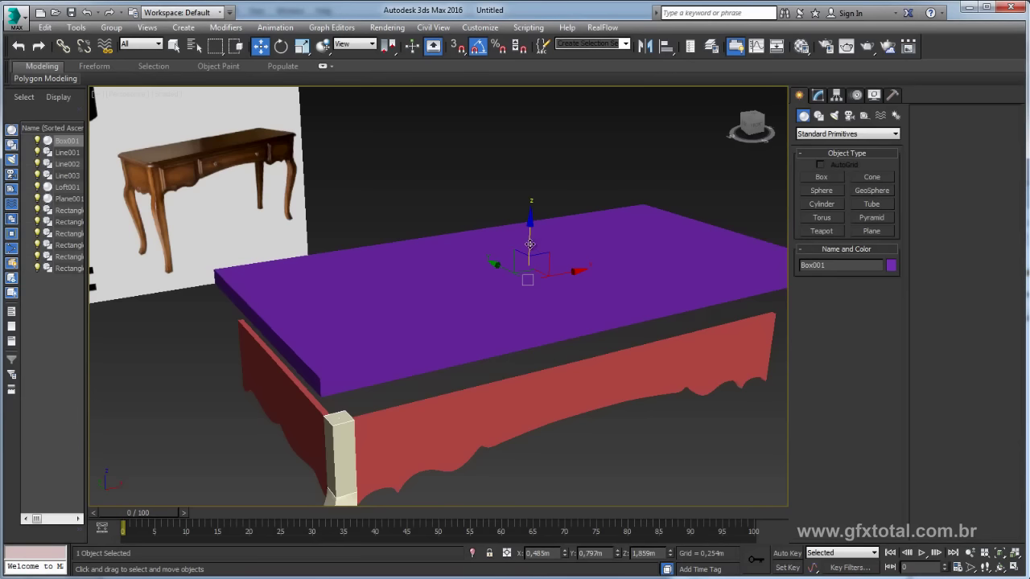
- Lower the tabletop onto the apron and turn Edged Faces back on
{"action": "left_click_drag", "start_coordinate": [530, 243], "coordinate": [529, 266]}
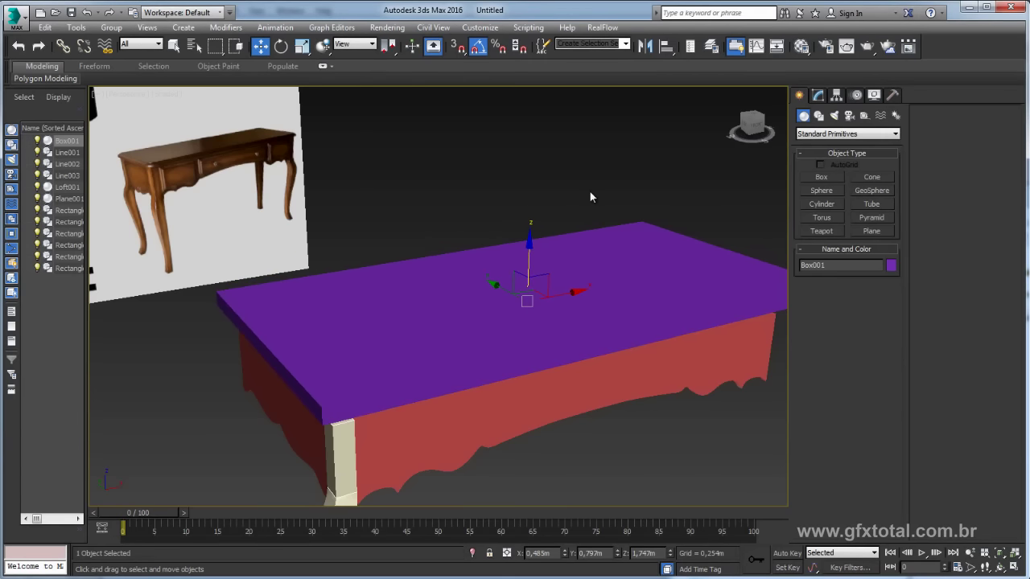
{"action": "key", "text": "F4"}
{"action": "middle_click_drag", "start_coordinate": [557, 215], "coordinate": [555, 161], "text": "alt"}
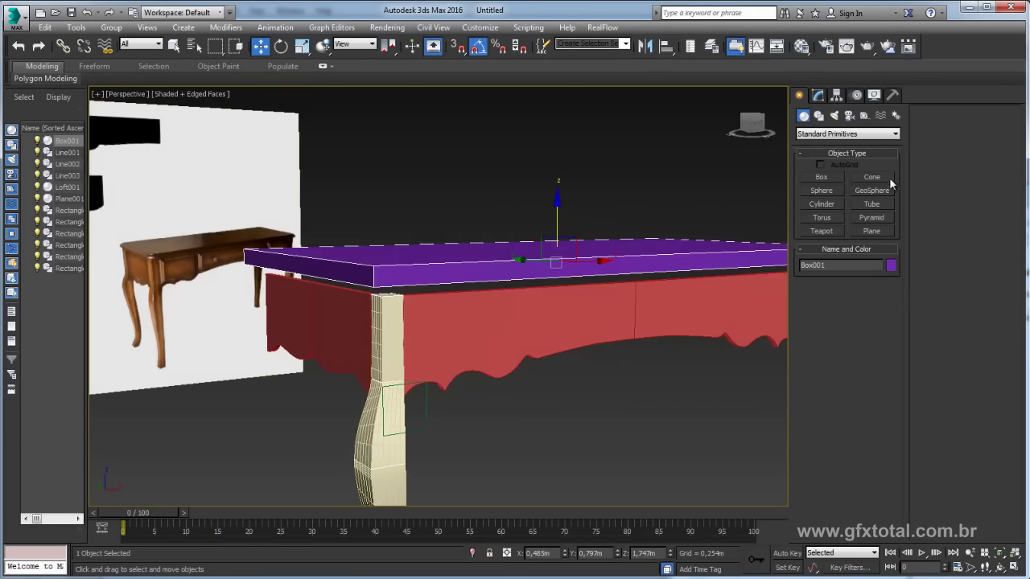
- Set the Box001 height to 0.108m in the Modify panel
{"action": "left_click", "coordinate": [817, 96]}
{"action": "left_click_drag", "start_coordinate": [886, 380], "coordinate": [886, 439]}
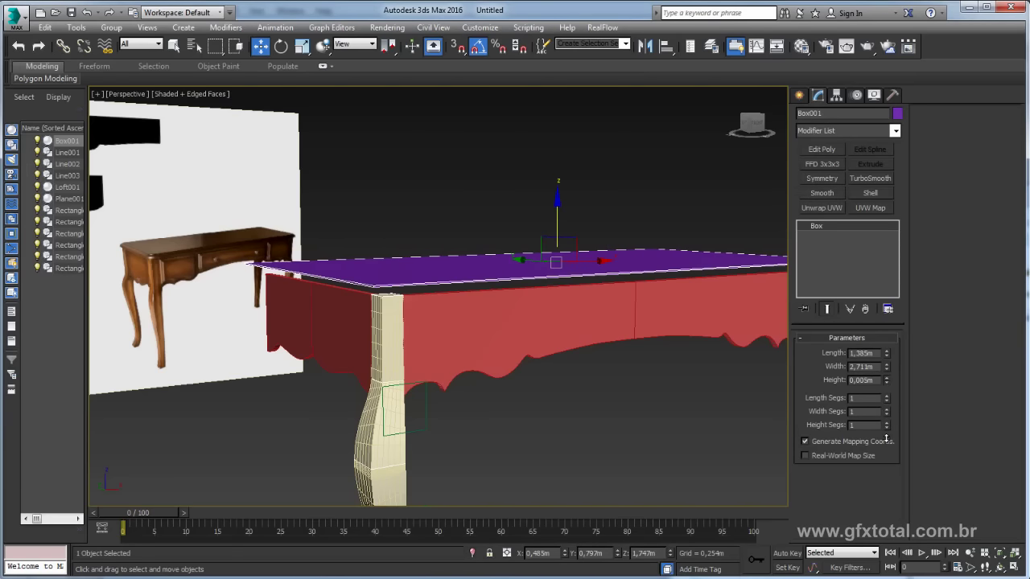
{"action": "middle_click_drag", "start_coordinate": [541, 198], "coordinate": [459, 301], "text": "alt"}
{"action": "right_click", "coordinate": [432, 307]}
{"action": "mouse_move", "coordinate": [487, 437]}
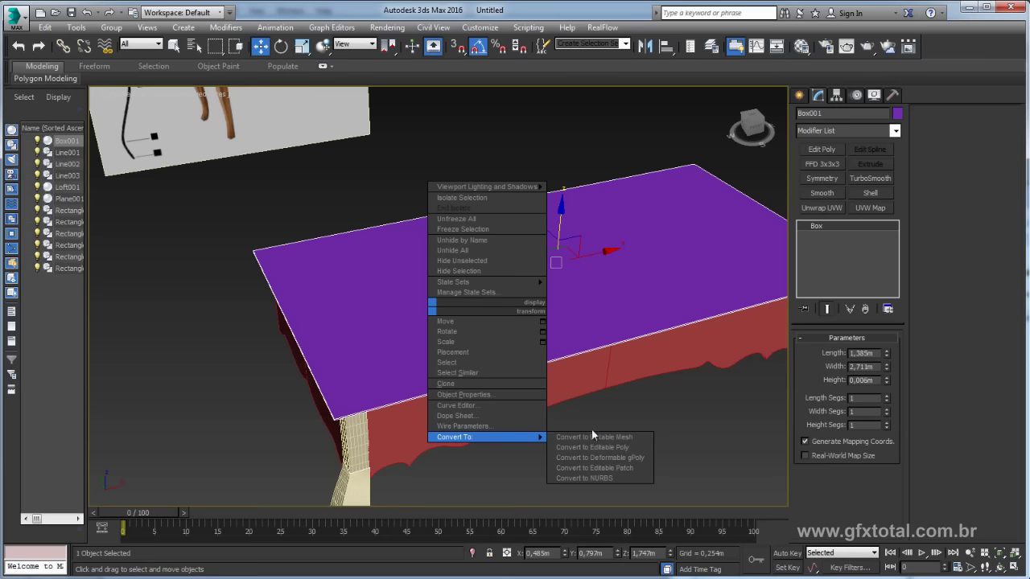
{"action": "middle_click_drag", "start_coordinate": [691, 377], "coordinate": [636, 346], "text": "alt"}
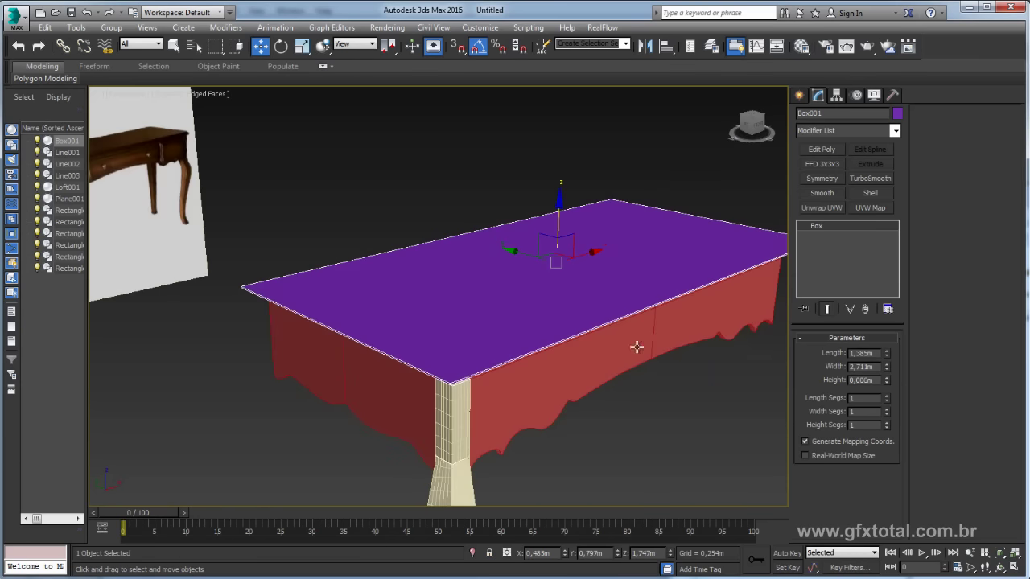
{"action": "left_click_drag", "start_coordinate": [886, 380], "coordinate": [886, 338]}
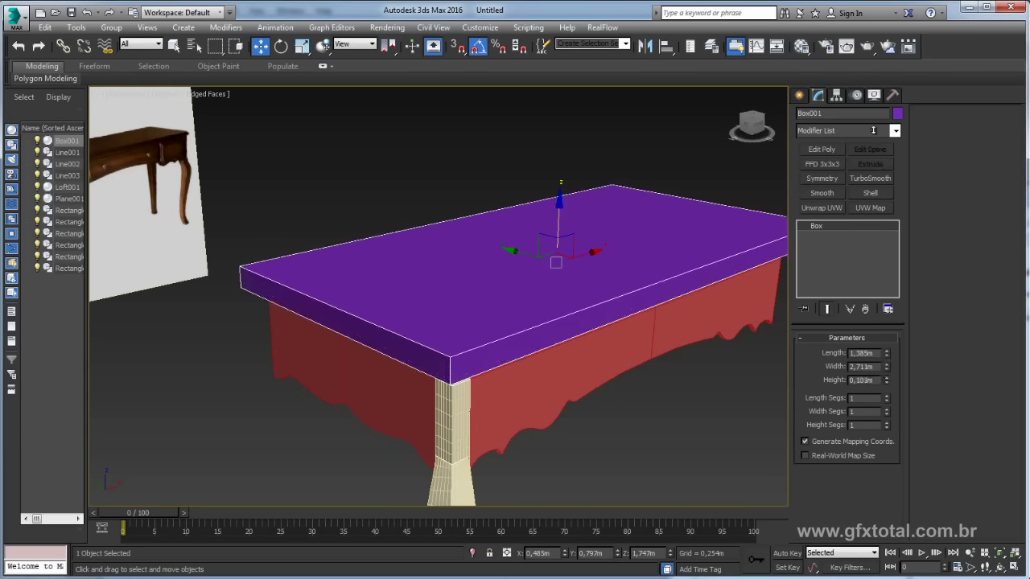
- Convert the tabletop to Editable Poly and chamfer its four corner edges 0.126m with 10 segments
{"action": "right_click", "coordinate": [499, 247]}
{"action": "mouse_move", "coordinate": [524, 374]}
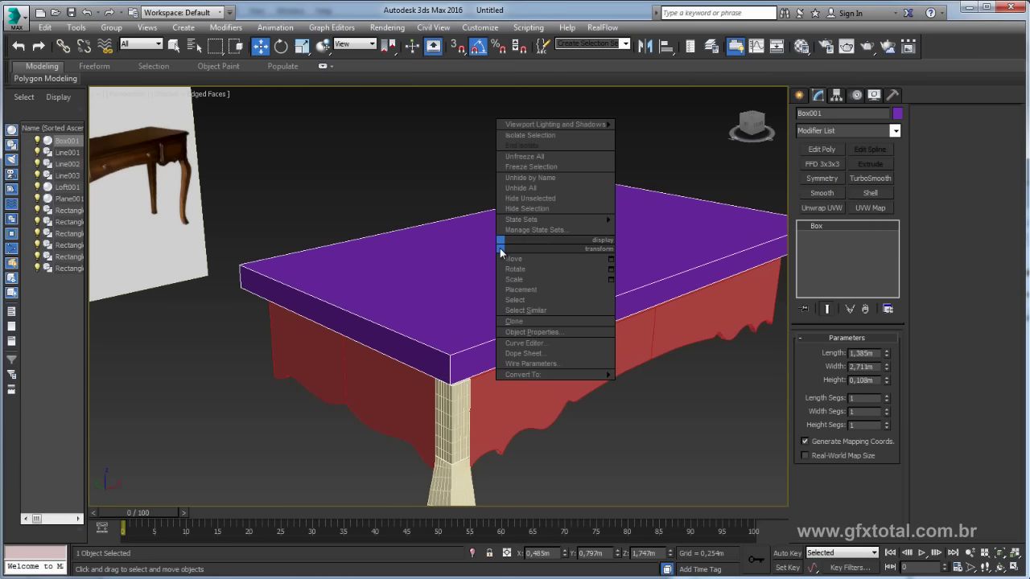
{"action": "left_click", "coordinate": [670, 386]}
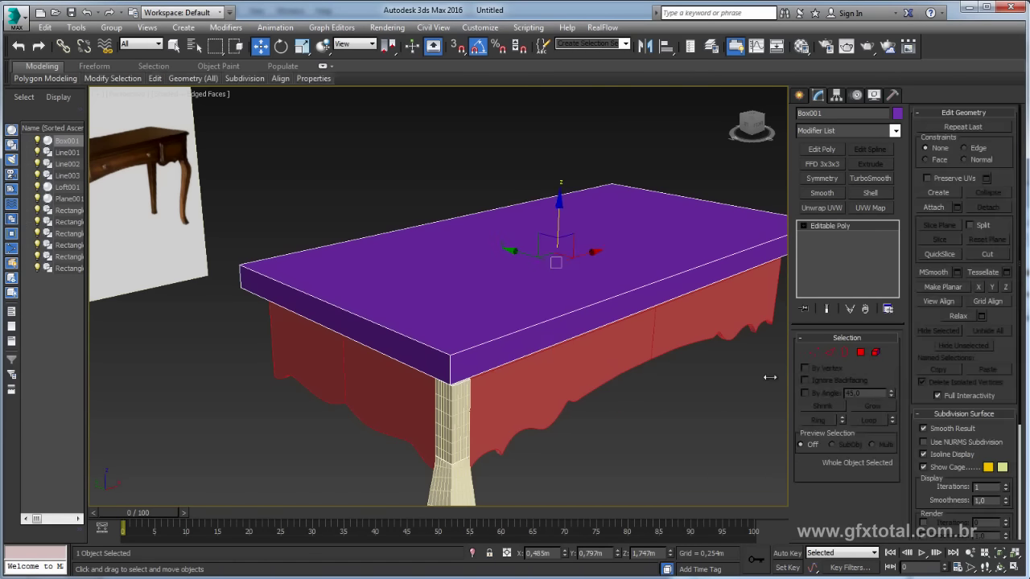
{"action": "left_click", "coordinate": [831, 353]}
{"action": "left_click", "coordinate": [448, 366]}
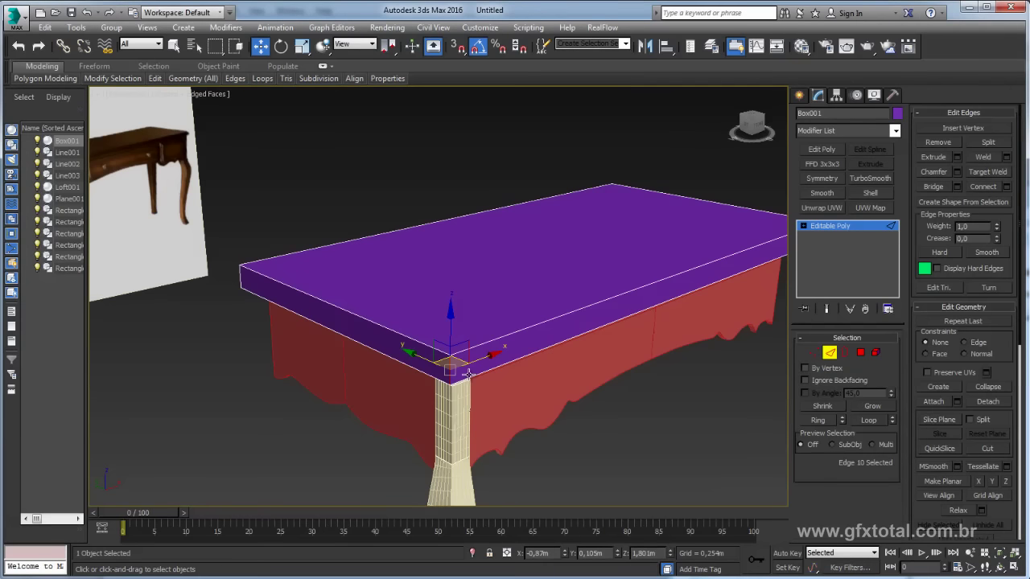
{"action": "left_click", "coordinate": [818, 420]}
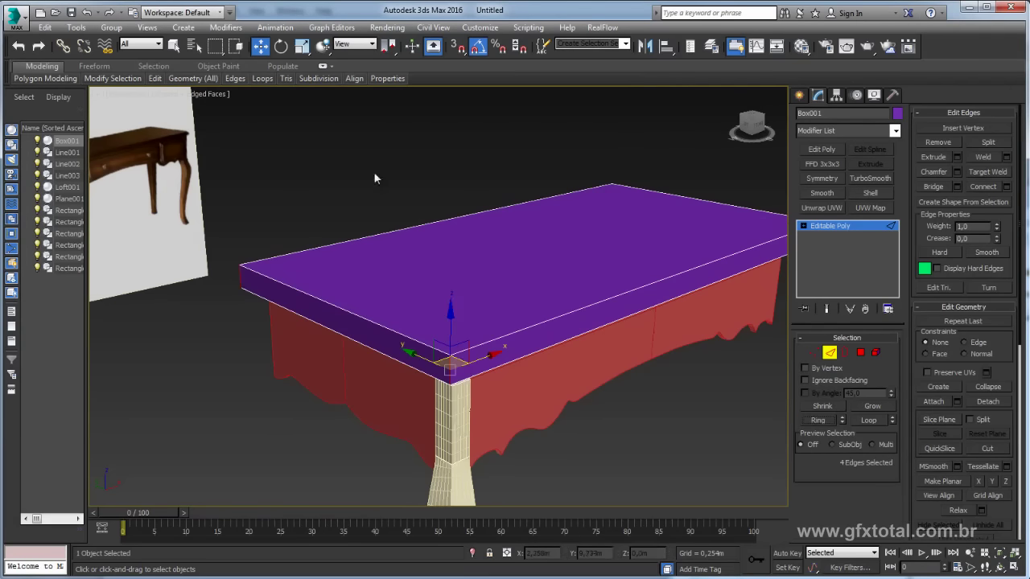
{"action": "mouse_move", "coordinate": [768, 272]}
{"action": "middle_mouse_down", "text": "alt"}
{"action": "mouse_move", "coordinate": [681, 310]}
{"action": "mouse_move", "coordinate": [665, 303]}
{"action": "mouse_move", "coordinate": [685, 318]}
{"action": "middle_mouse_up", "text": "alt"}
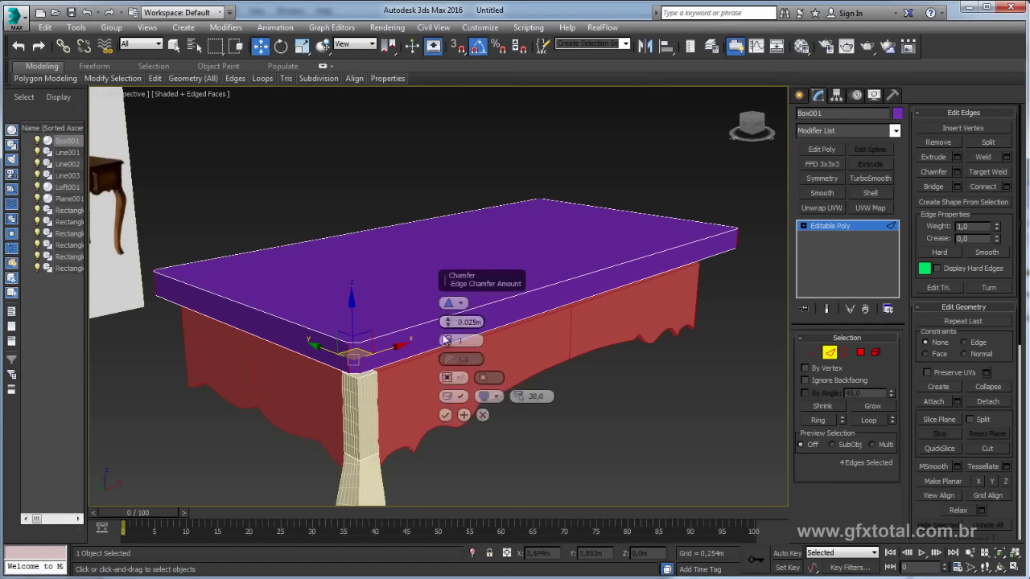
{"action": "mouse_move", "coordinate": [448, 322]}
{"action": "left_mouse_down"}
{"action": "mouse_move", "coordinate": [459, 331]}
{"action": "mouse_move", "coordinate": [448, 333]}
{"action": "mouse_move", "coordinate": [448, 316]}
{"action": "mouse_move", "coordinate": [448, 330]}
{"action": "left_mouse_up"}
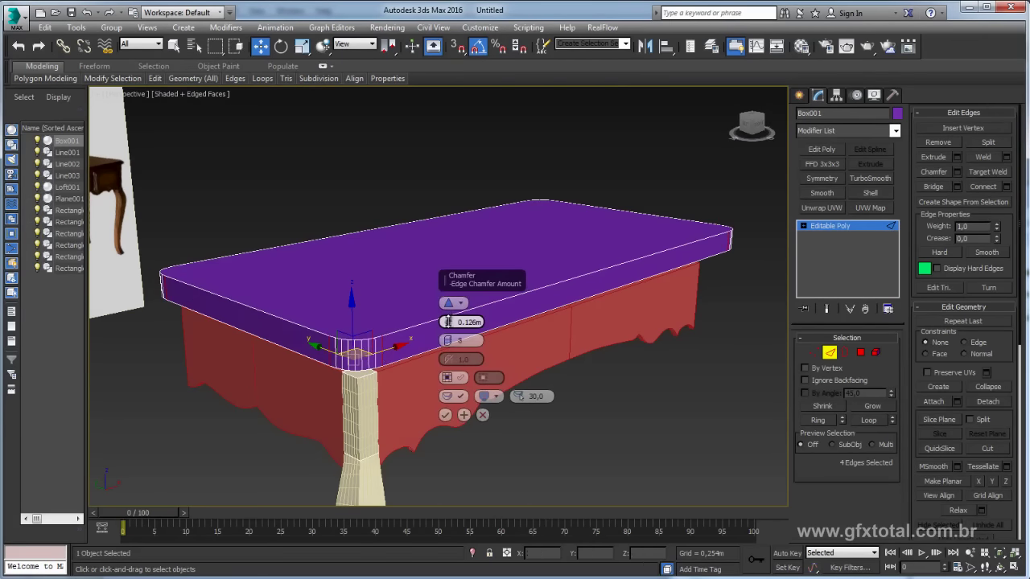
{"action": "mouse_move", "coordinate": [448, 330]}
{"action": "middle_mouse_down", "text": "alt"}
{"action": "mouse_move", "coordinate": [344, 366]}
{"action": "mouse_move", "coordinate": [379, 357]}
{"action": "middle_mouse_up", "text": "alt"}
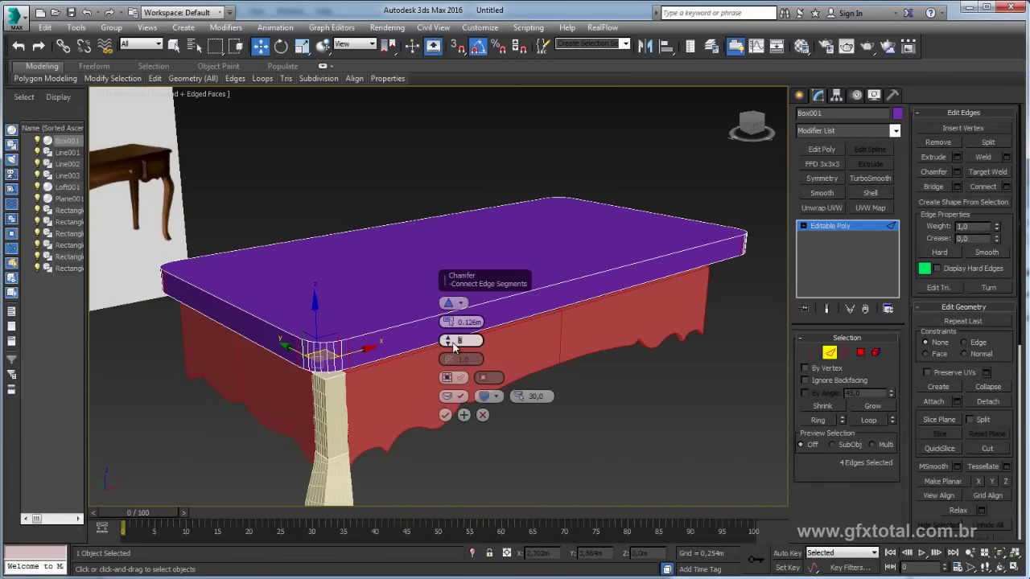
{"action": "type", "text": "10"}
{"action": "key", "text": "Return"}
{"action": "left_click", "coordinate": [445, 415]}
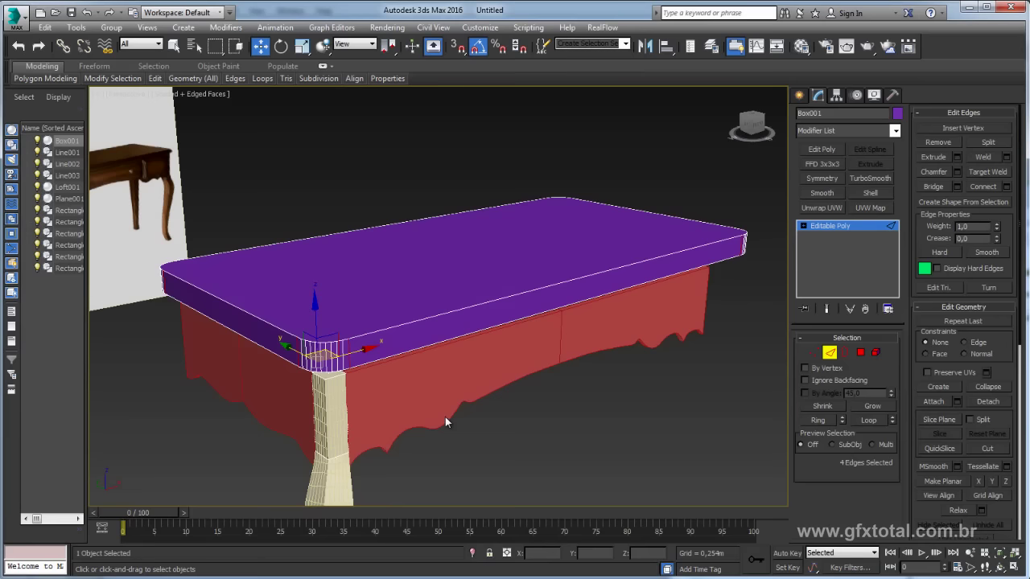
{"action": "middle_click_drag", "start_coordinate": [445, 416], "coordinate": [563, 402], "text": "alt"}
- Select the tabletop's top polygon, nudge it down, and check the reference photo
{"action": "left_click", "coordinate": [860, 353]}
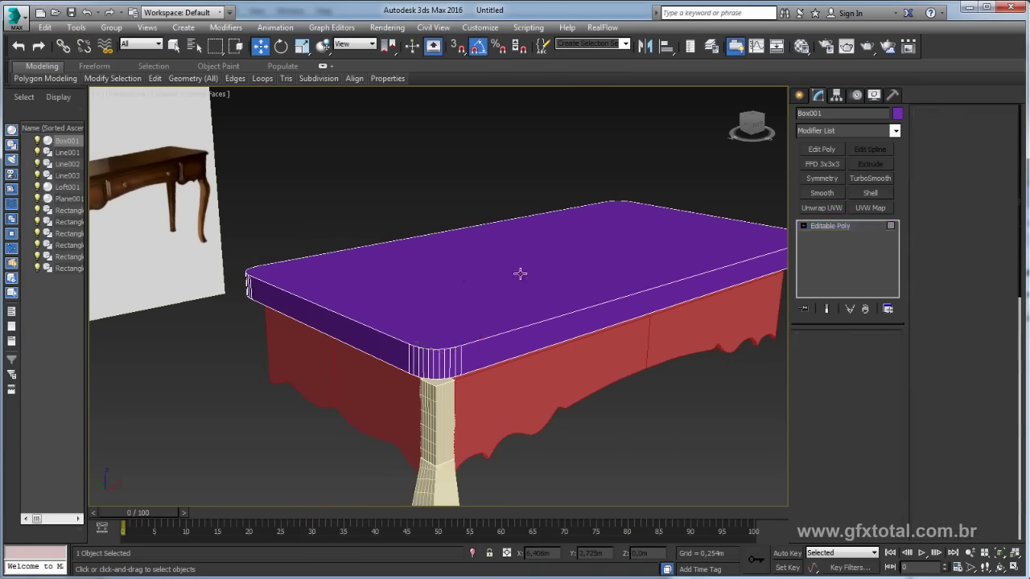
{"action": "left_click", "coordinate": [520, 271]}
{"action": "left_click_drag", "start_coordinate": [558, 208], "coordinate": [555, 218]}
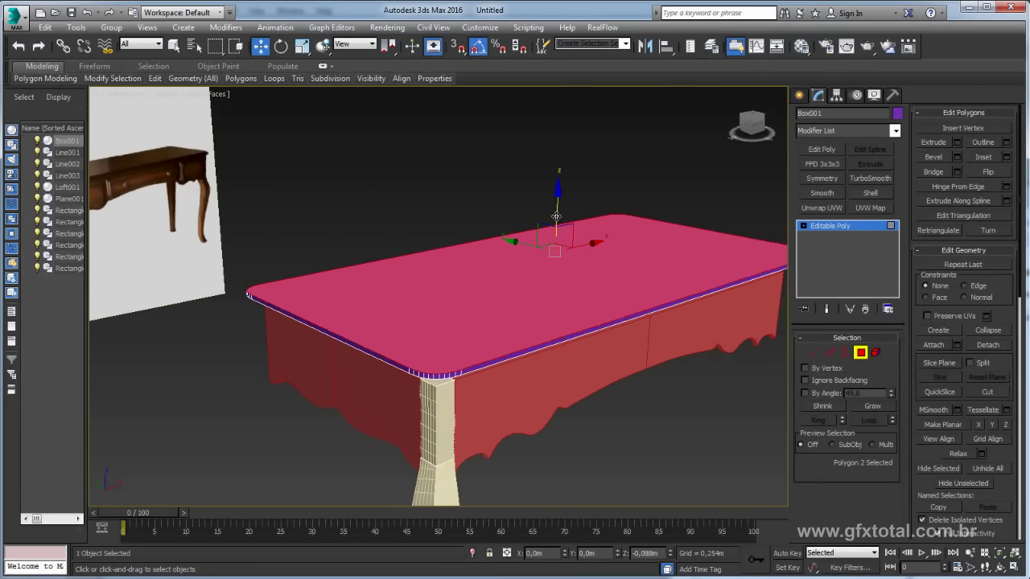
{"action": "middle_click_drag", "start_coordinate": [554, 218], "coordinate": [486, 352], "text": "alt"}
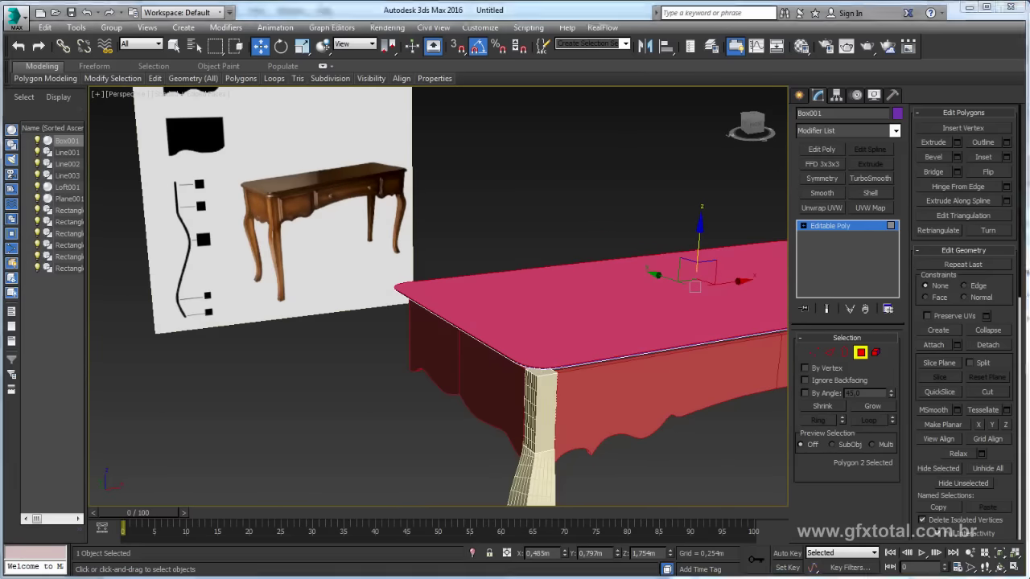
{"action": "key", "text": "alt+Tab"}
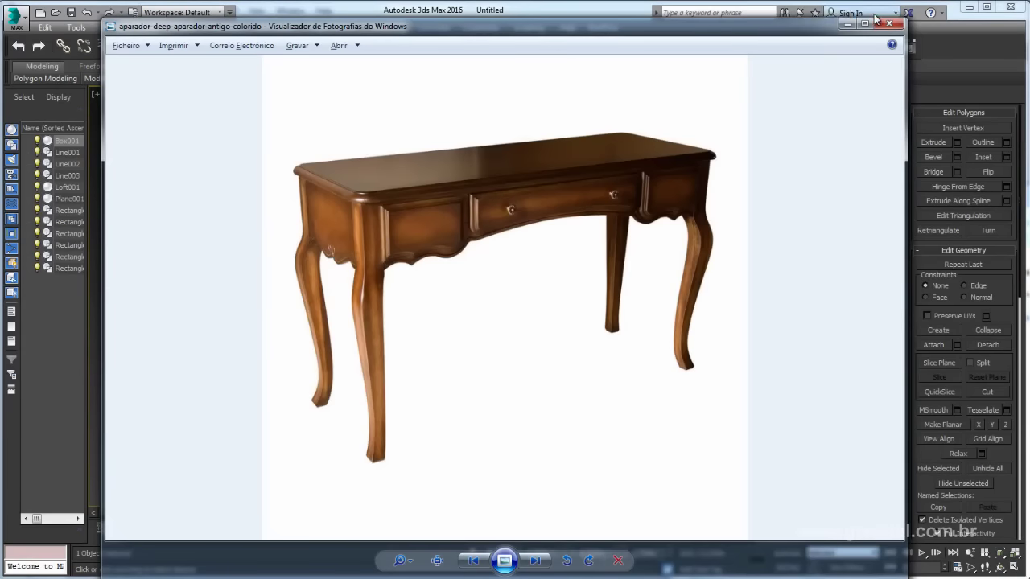
{"action": "key", "text": "alt+Tab"}
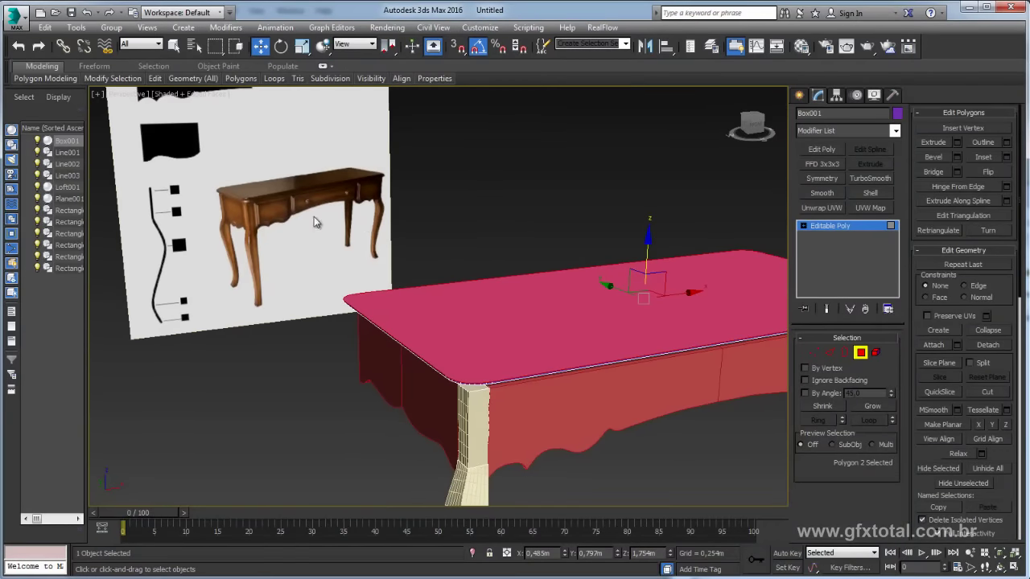
- Inset the tabletop's top face about 0.03m to form a border
{"action": "left_click", "coordinate": [957, 142]}
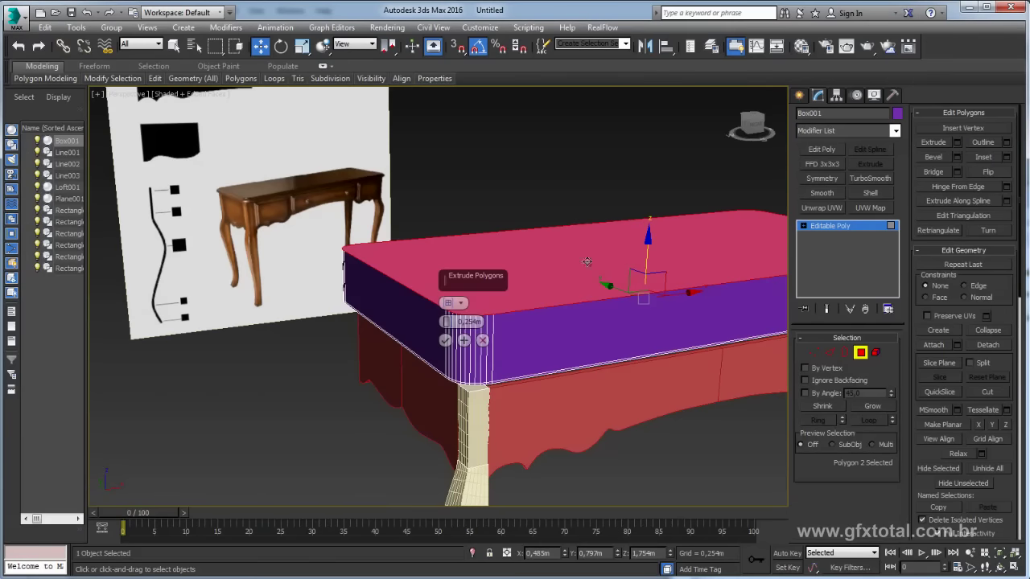
{"action": "left_click", "coordinate": [482, 342]}
{"action": "scroll", "coordinate": [532, 341], "scroll_direction": "up", "scroll_amount": 2}
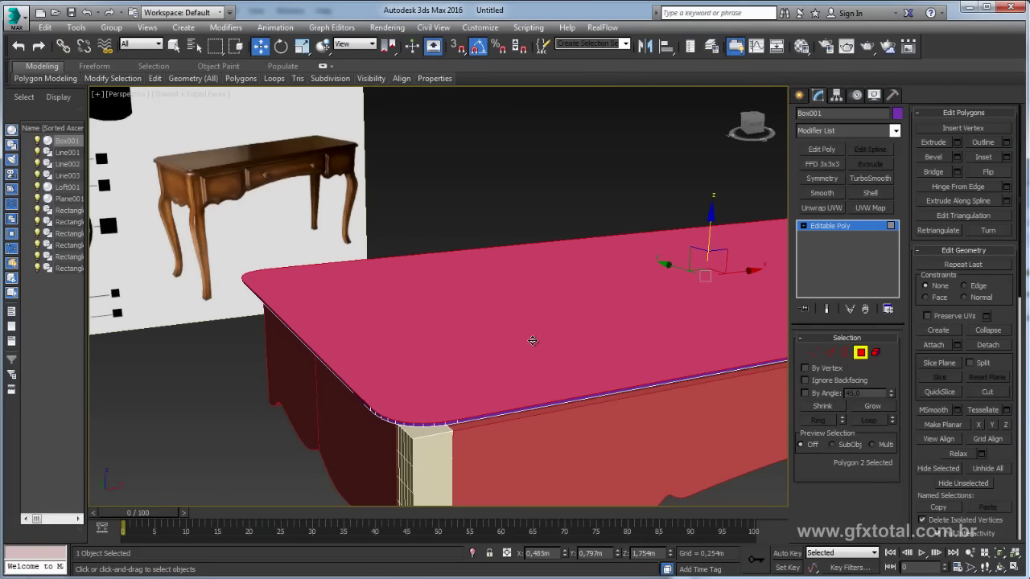
{"action": "left_click", "coordinate": [1006, 158]}
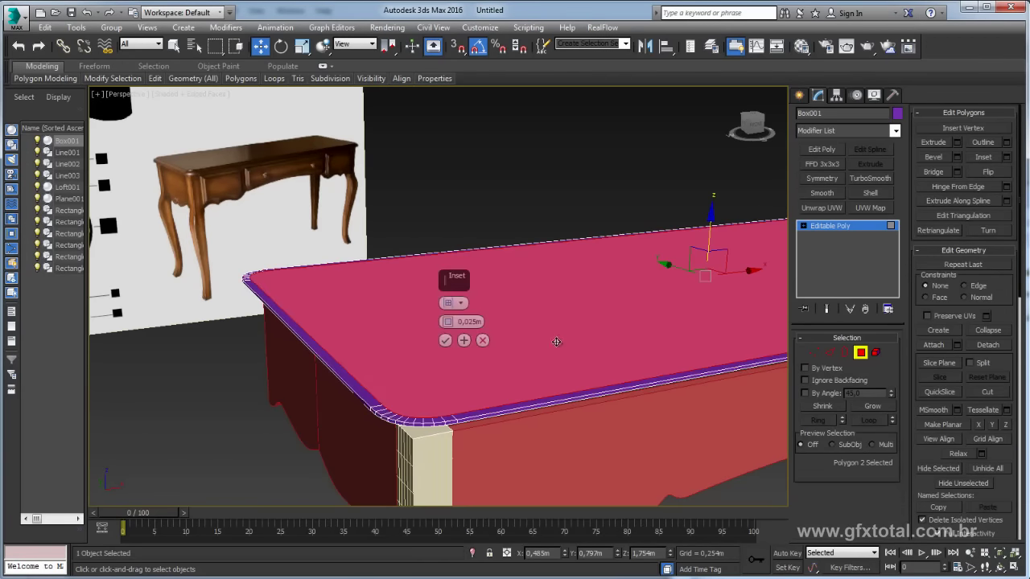
{"action": "left_click_drag", "start_coordinate": [447, 322], "coordinate": [452, 324]}
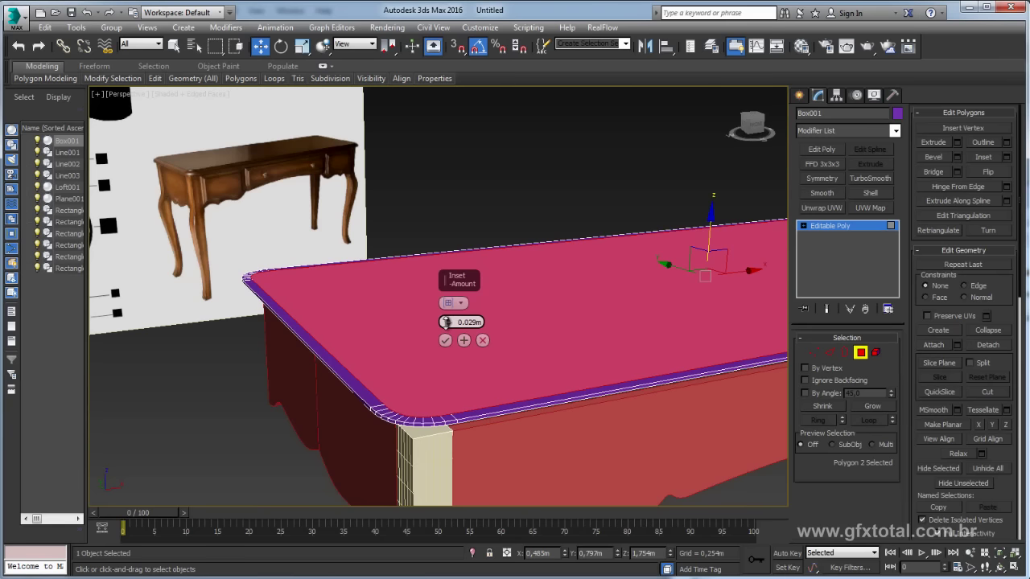
{"action": "left_click", "coordinate": [444, 340]}
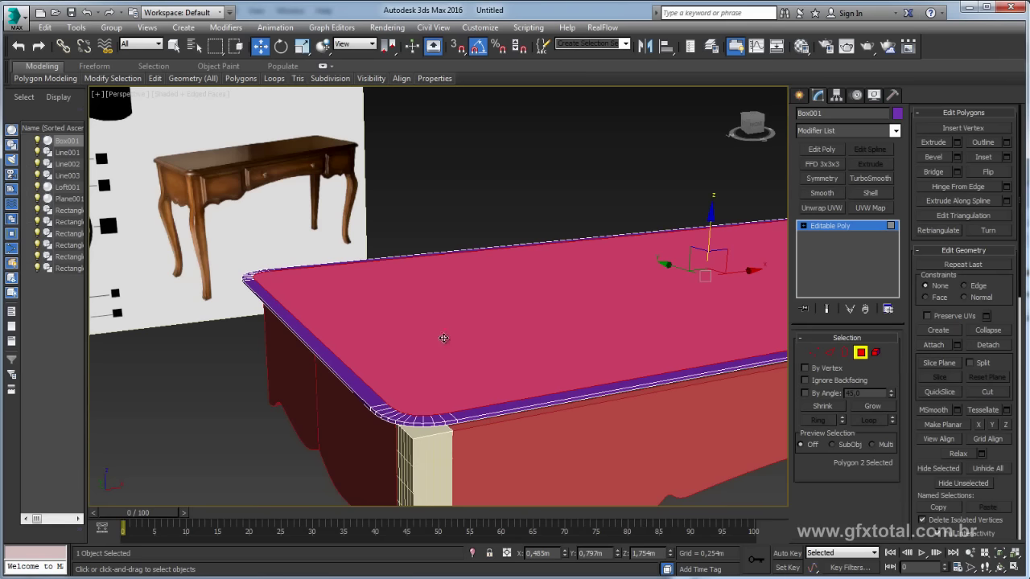
- Extrude the inset face up 0.031m, then inset it again about 0.037m
{"action": "left_click", "coordinate": [957, 142]}
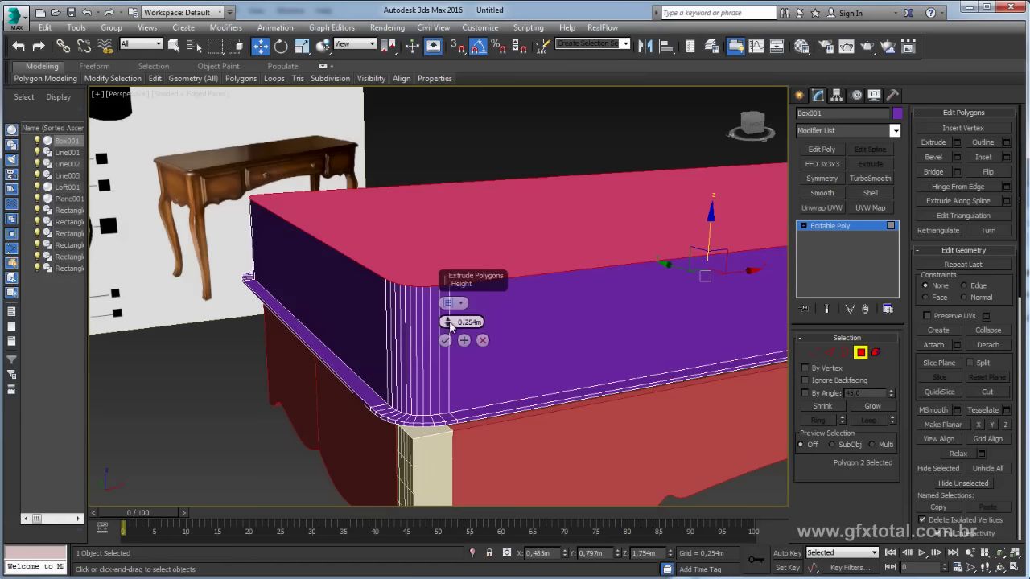
{"action": "left_click_drag", "start_coordinate": [448, 323], "coordinate": [443, 315]}
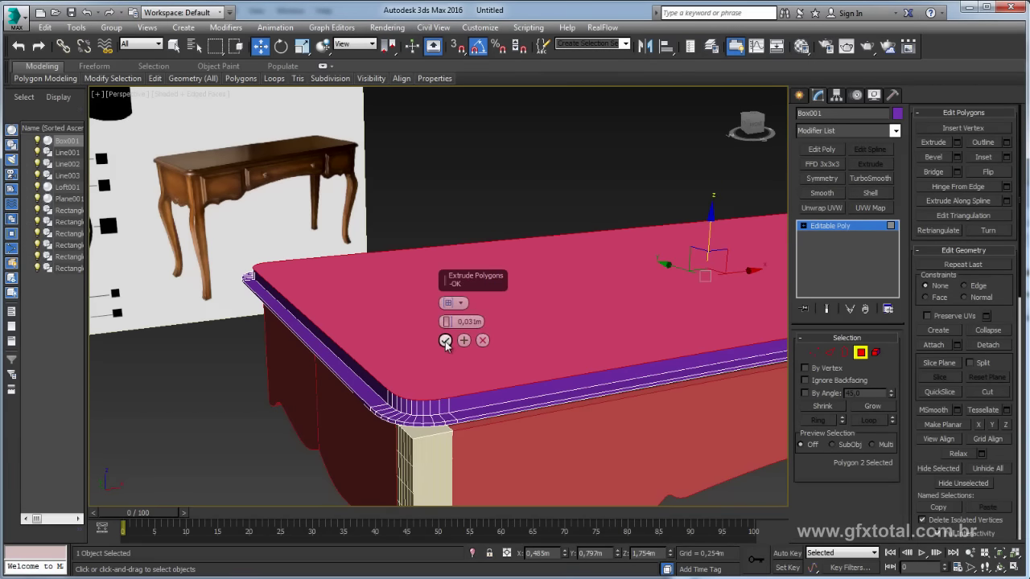
{"action": "left_click", "coordinate": [446, 341]}
{"action": "left_click", "coordinate": [1006, 157]}
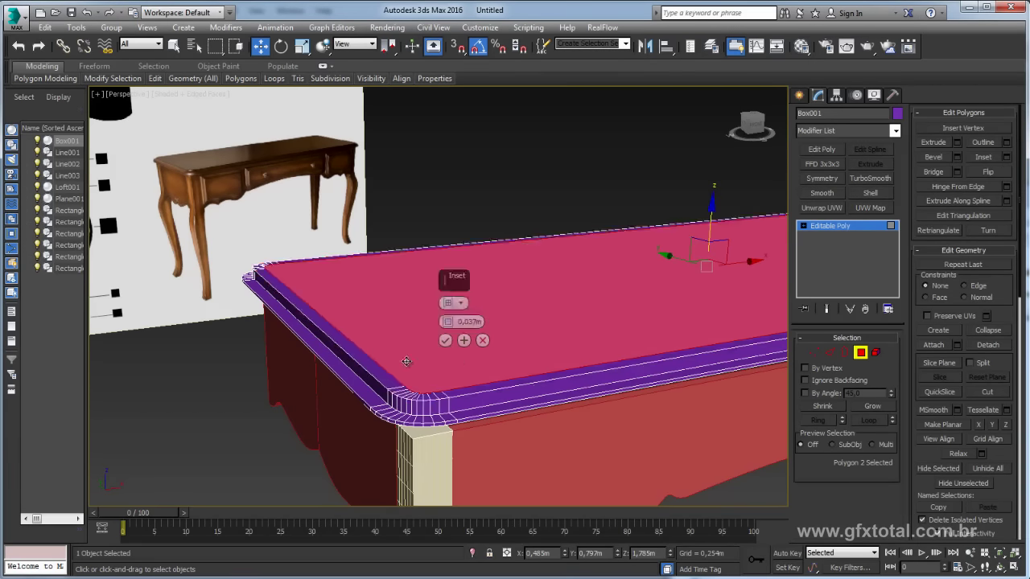
{"action": "left_click", "coordinate": [448, 341]}
{"action": "mouse_move", "coordinate": [447, 341]}
{"action": "middle_mouse_down", "text": "alt"}
{"action": "mouse_move", "coordinate": [452, 382]}
{"action": "mouse_move", "coordinate": [380, 359]}
{"action": "middle_mouse_up", "text": "alt"}
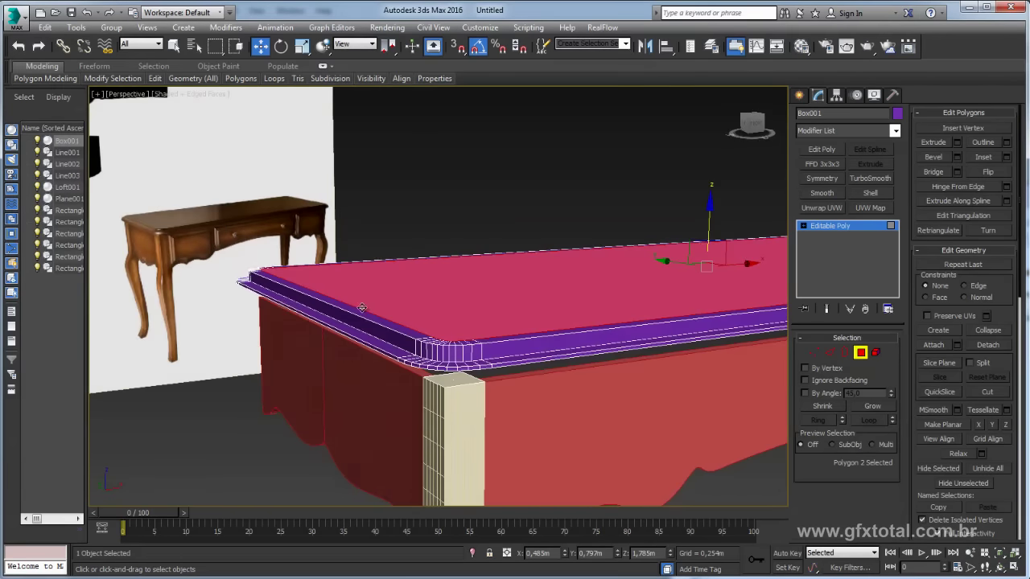
{"action": "middle_click_drag", "start_coordinate": [296, 328], "coordinate": [313, 217], "text": "alt"}
- Lower the top face slightly and inset it with a very thin 0.004m band
{"action": "left_click_drag", "start_coordinate": [332, 346], "coordinate": [333, 349]}
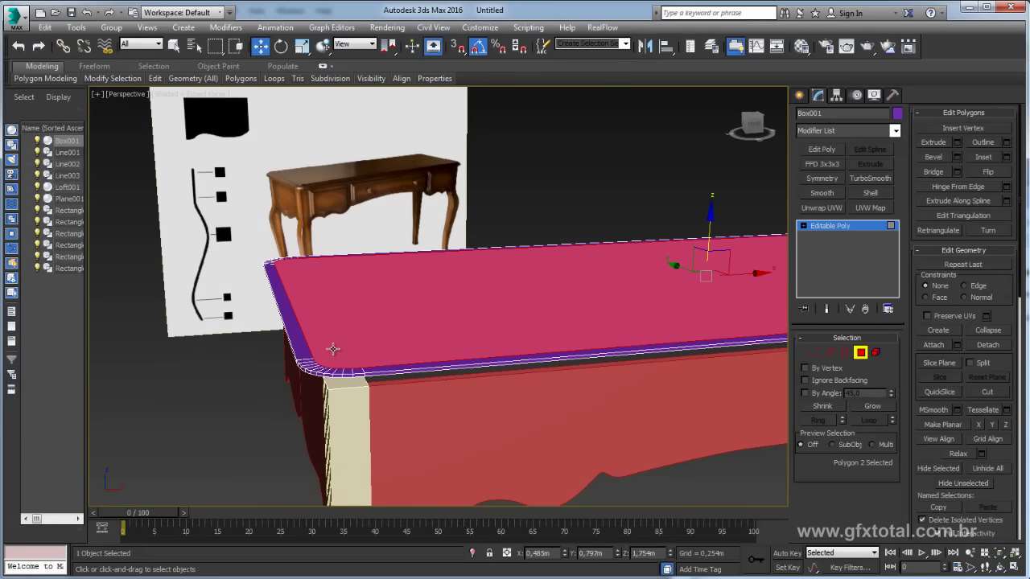
{"action": "middle_click_drag", "start_coordinate": [345, 340], "coordinate": [388, 359], "text": "alt"}
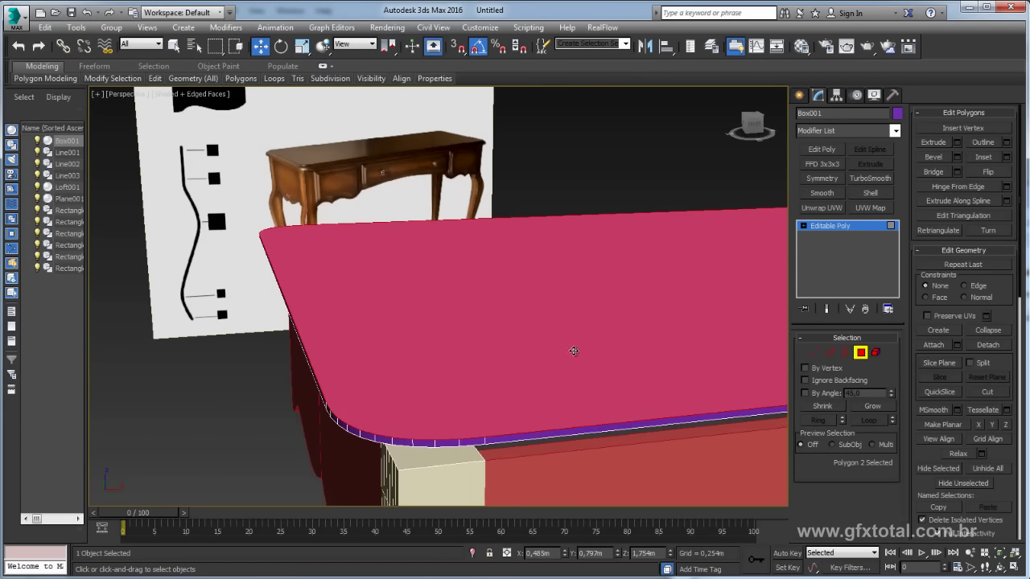
{"action": "left_click", "coordinate": [1006, 157]}
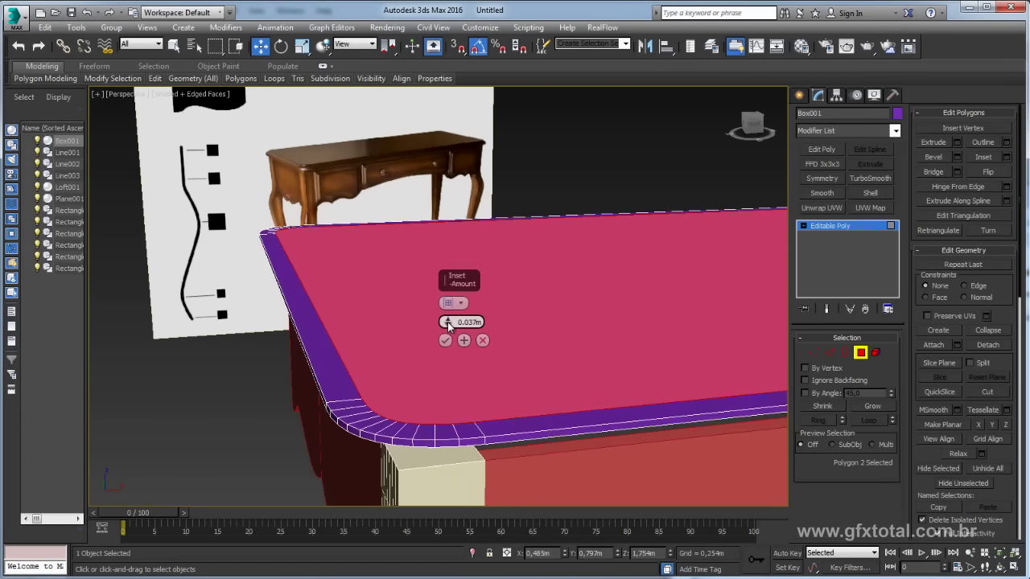
{"action": "right_click", "coordinate": [449, 322]}
{"action": "left_click_drag", "start_coordinate": [448, 322], "coordinate": [448, 319]}
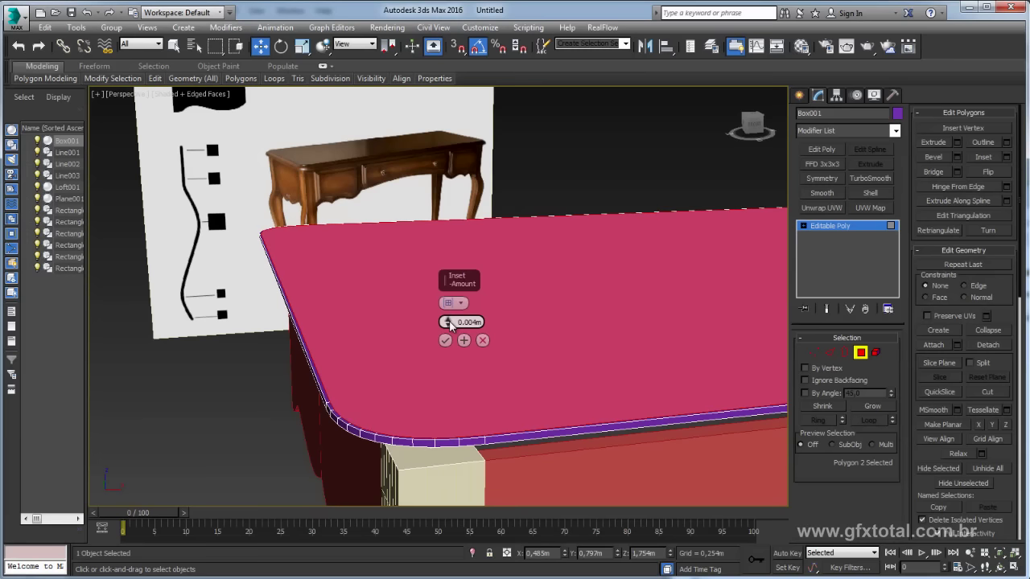
{"action": "left_click", "coordinate": [446, 340]}
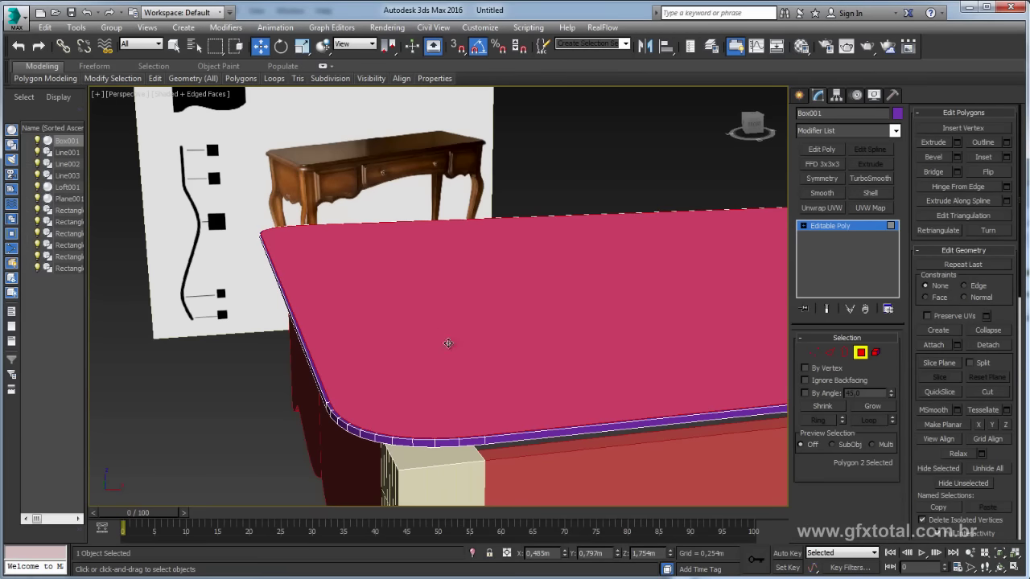
- Extrude the top face 0.012m, then inset it again for another narrow band
{"action": "left_click", "coordinate": [956, 142]}
{"action": "right_click", "coordinate": [448, 322]}
{"action": "left_click_drag", "start_coordinate": [448, 322], "coordinate": [454, 321]}
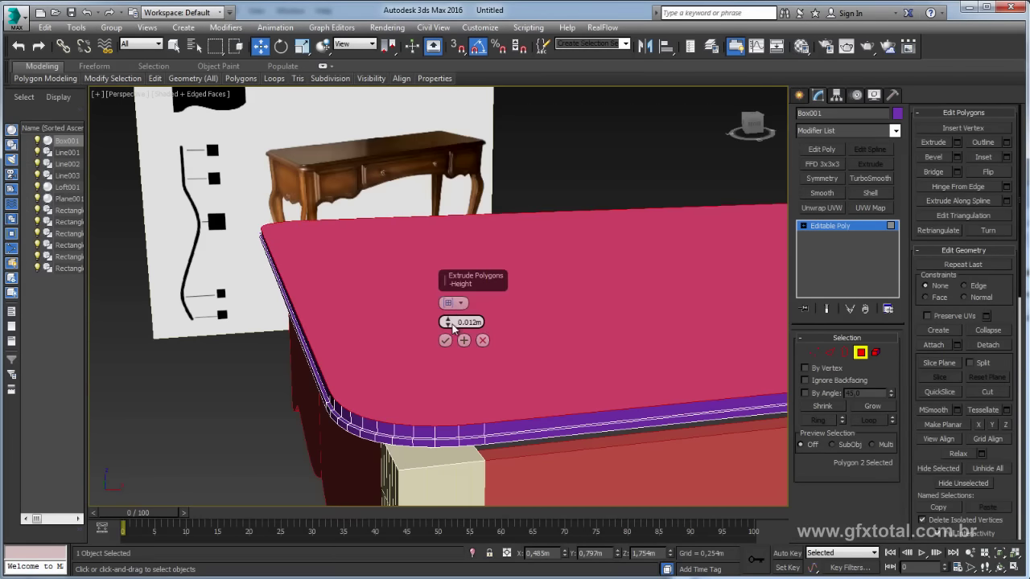
{"action": "left_click", "coordinate": [445, 340]}
{"action": "left_click", "coordinate": [1006, 157]}
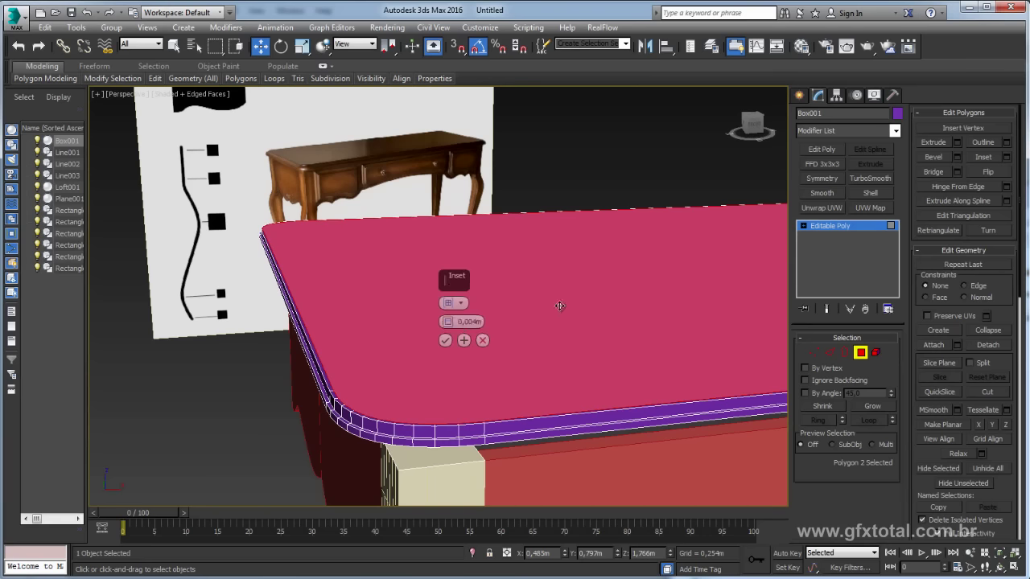
{"action": "left_click_drag", "start_coordinate": [448, 322], "coordinate": [449, 322]}
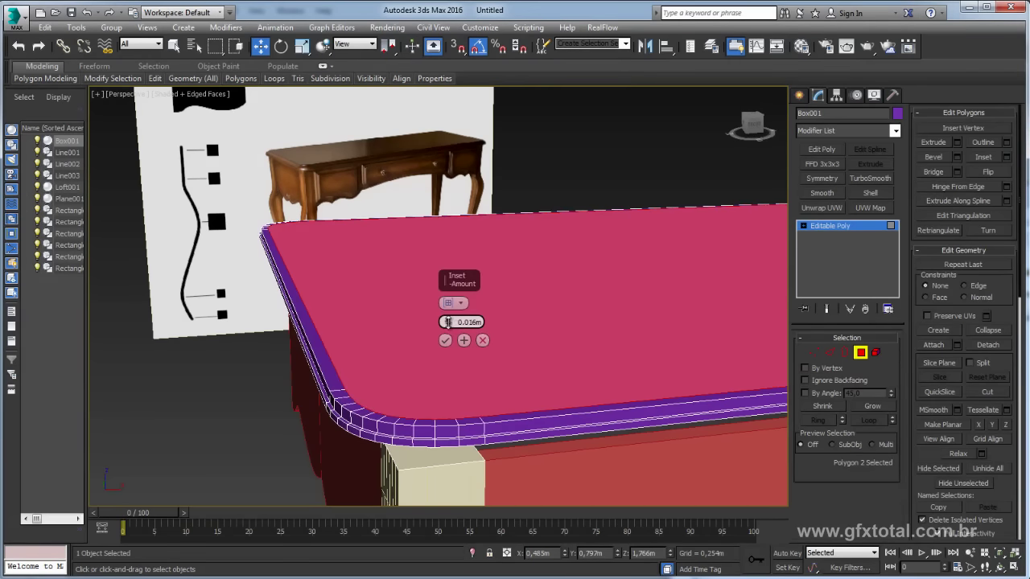
{"action": "left_click", "coordinate": [445, 340]}
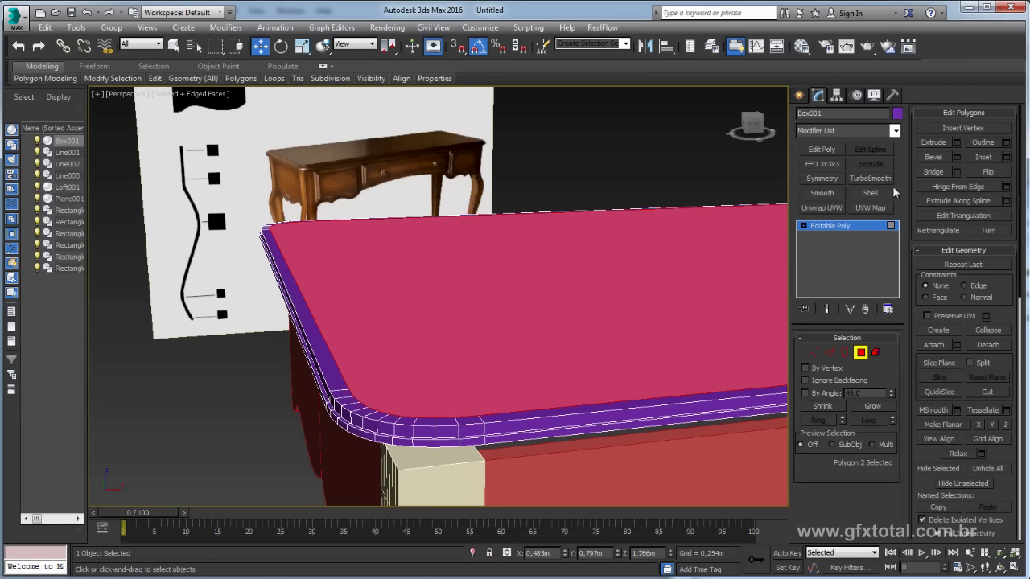
- Extrude the top face a tiny amount, inset it about 0.02m, and switch to Edge mode
{"action": "left_click", "coordinate": [956, 143]}
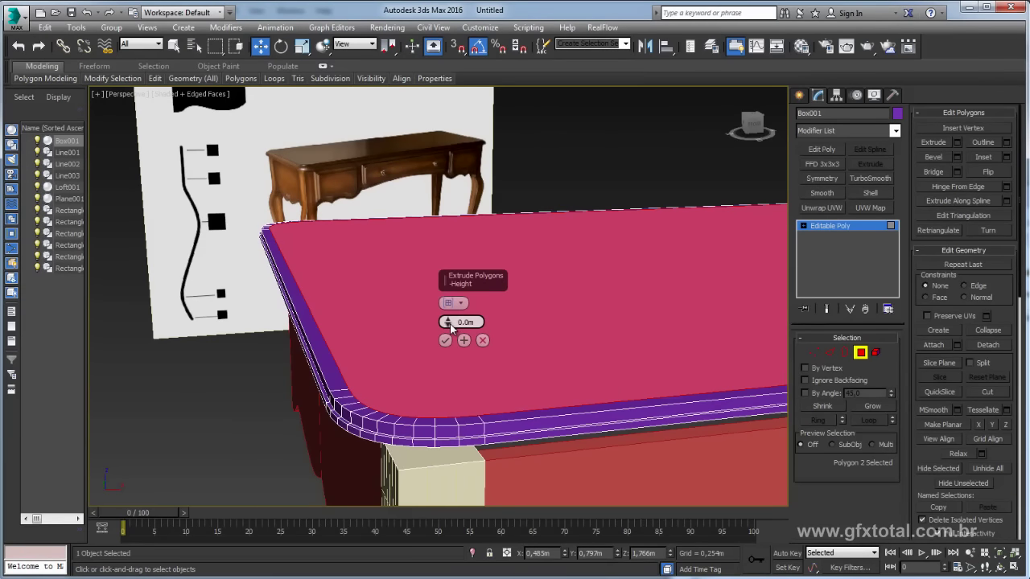
{"action": "left_click_drag", "start_coordinate": [449, 322], "coordinate": [451, 322]}
{"action": "left_click", "coordinate": [445, 340]}
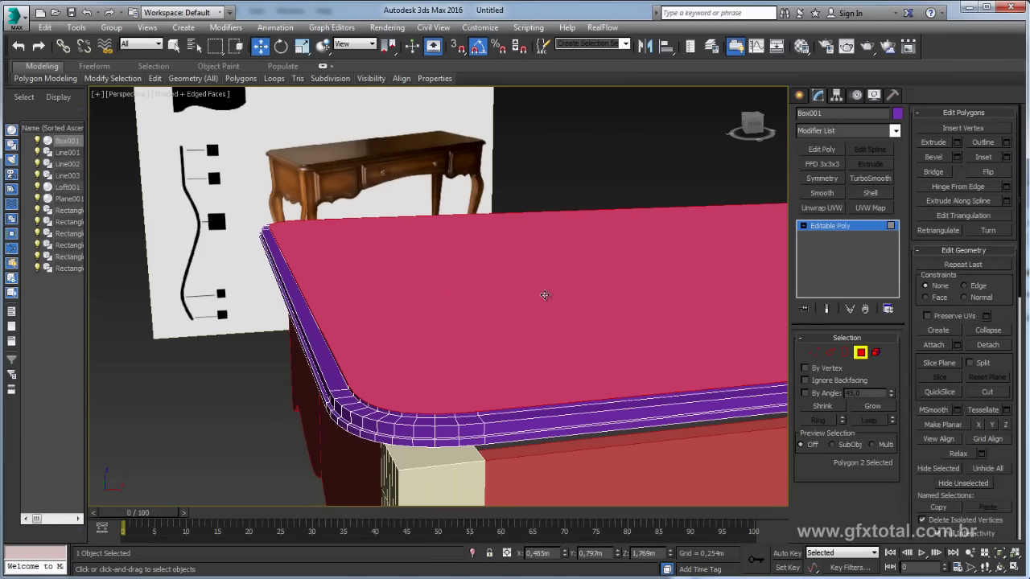
{"action": "left_click", "coordinate": [1006, 157]}
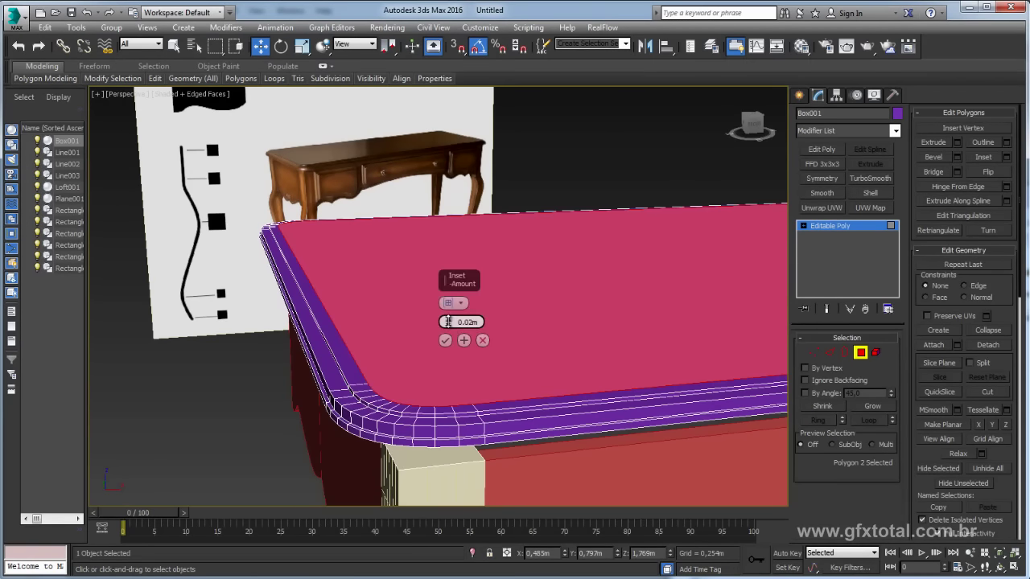
{"action": "left_click_drag", "start_coordinate": [448, 322], "coordinate": [447, 322]}
{"action": "left_click", "coordinate": [445, 340]}
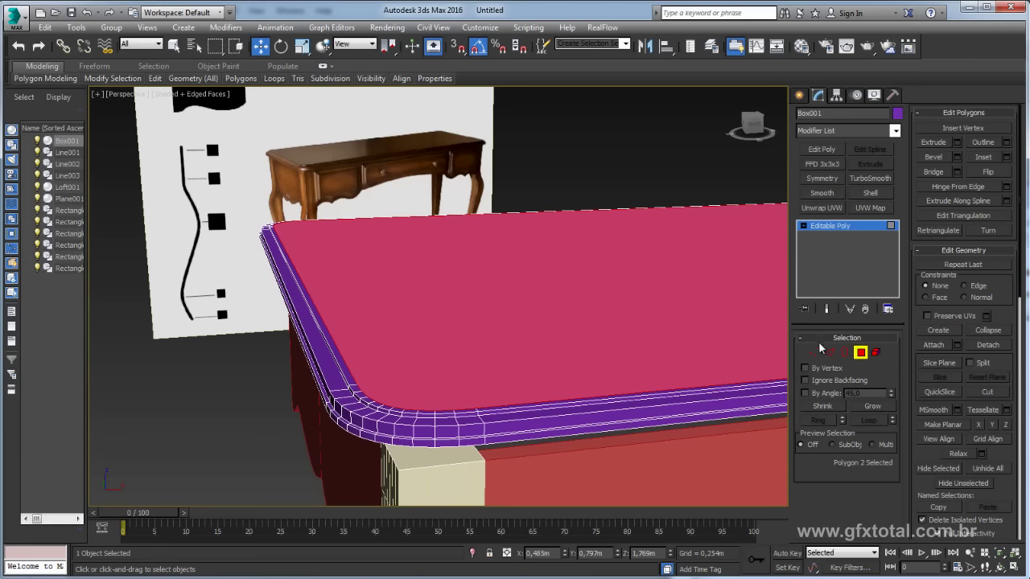
{"action": "left_click", "coordinate": [829, 352]}
- Loop-select a rim edge, chamfer it about 0.021m, then remove the unwanted edge loops
{"action": "scroll", "coordinate": [423, 416], "scroll_direction": "up", "scroll_amount": 5}
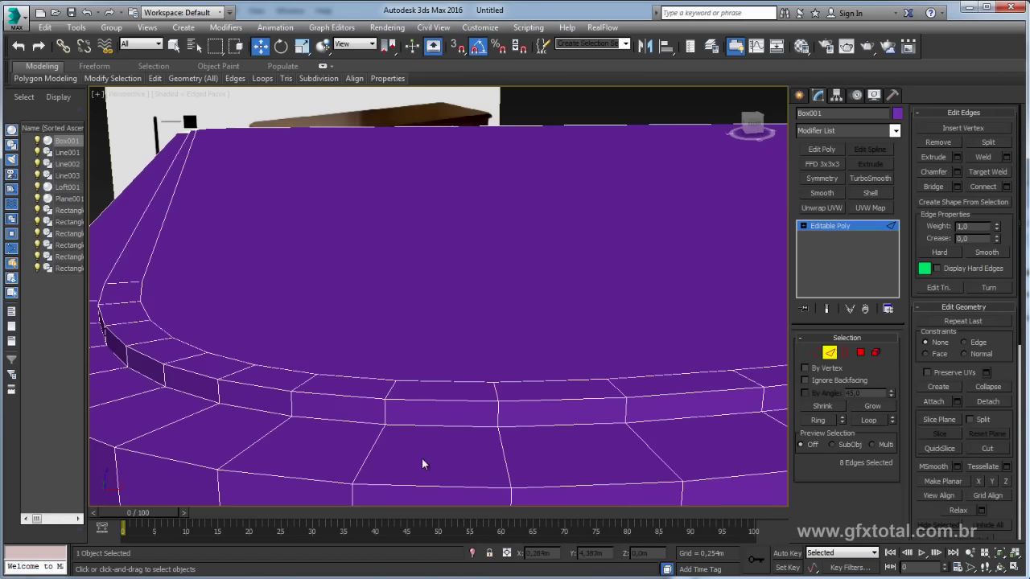
{"action": "left_click", "coordinate": [415, 489]}
{"action": "left_click", "coordinate": [433, 404], "text": "ctrl"}
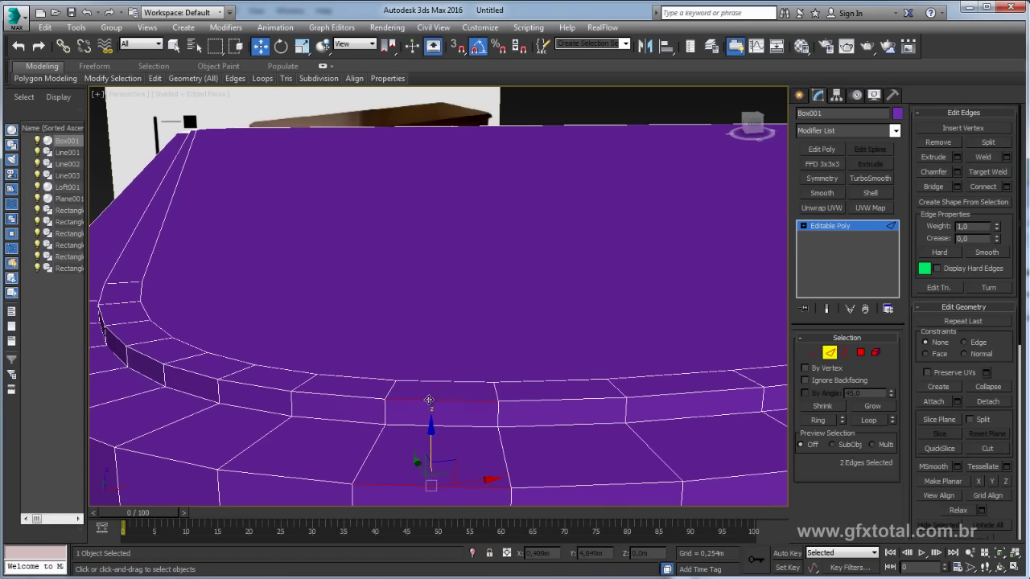
{"action": "middle_click_drag", "start_coordinate": [432, 404], "coordinate": [519, 368], "text": "alt"}
{"action": "scroll", "coordinate": [440, 397], "scroll_direction": "down", "scroll_amount": 5}
{"action": "scroll", "coordinate": [525, 367], "scroll_direction": "up", "scroll_amount": 3}
{"action": "left_click", "coordinate": [453, 436]}
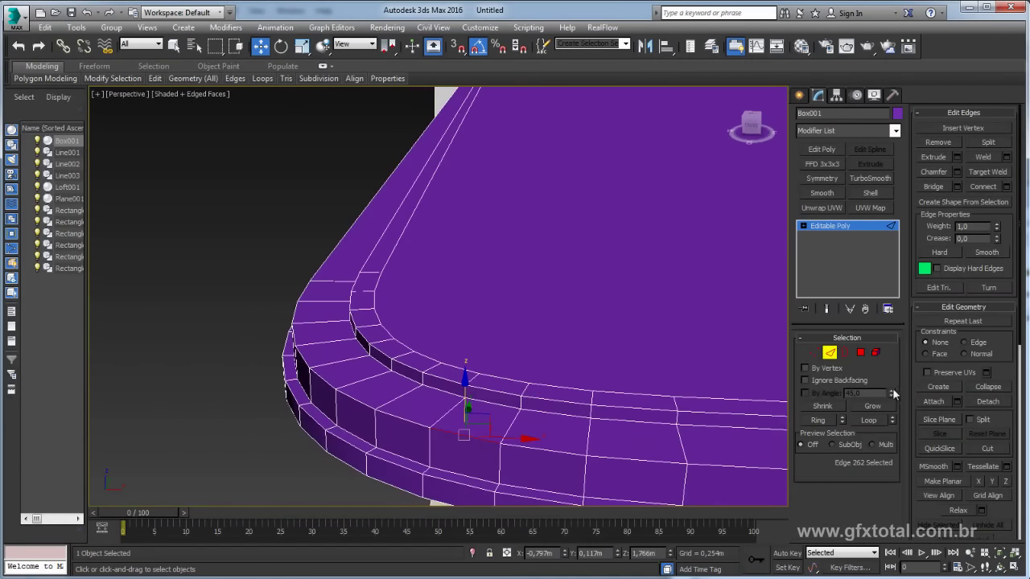
{"action": "left_click", "coordinate": [868, 420]}
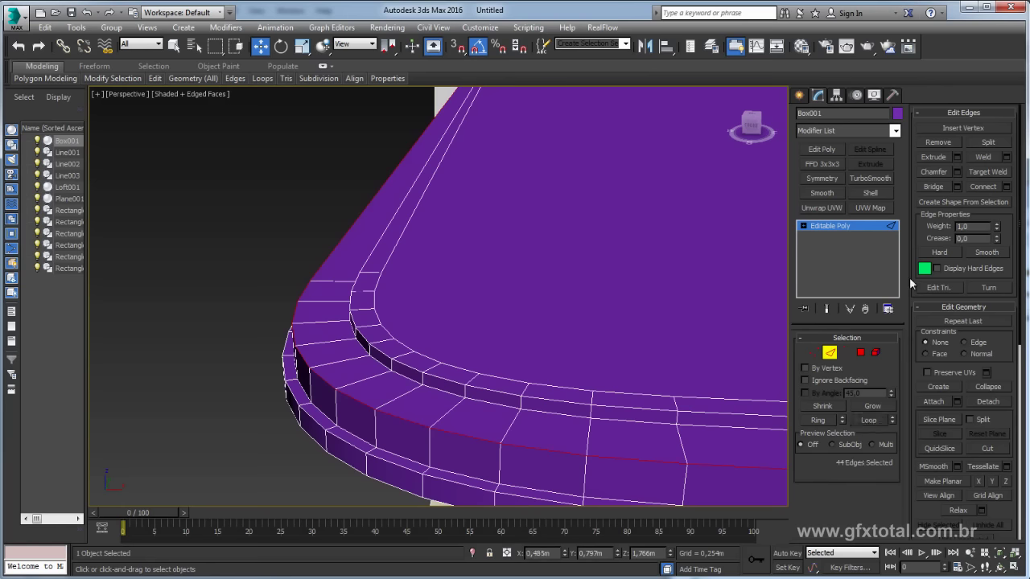
{"action": "left_click", "coordinate": [957, 172]}
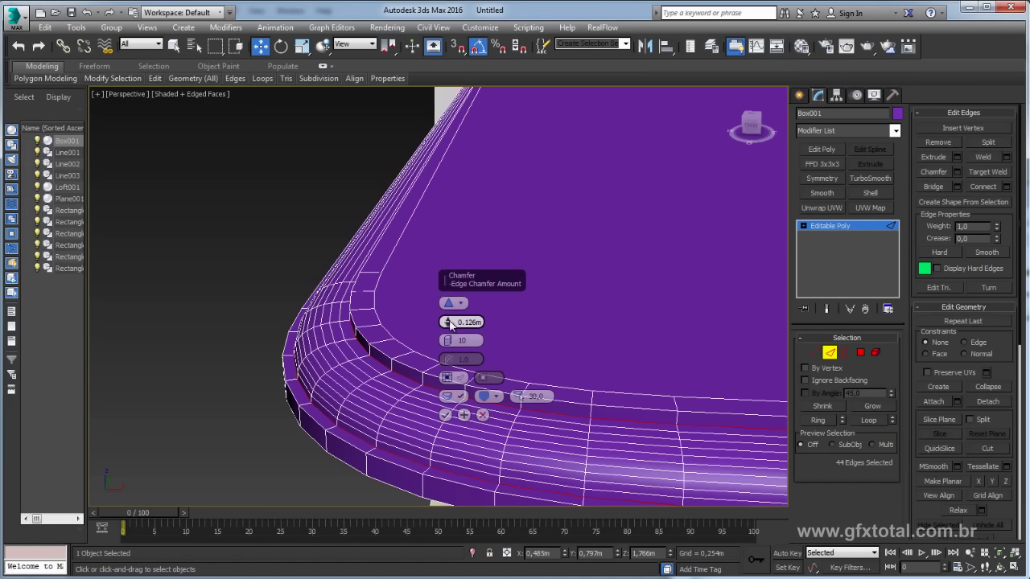
{"action": "left_click_drag", "start_coordinate": [448, 323], "coordinate": [461, 338]}
{"action": "left_click", "coordinate": [445, 415]}
{"action": "mouse_move", "coordinate": [635, 312]}
{"action": "middle_mouse_down", "text": "alt"}
{"action": "mouse_move", "coordinate": [545, 373]}
{"action": "mouse_move", "coordinate": [410, 338]}
{"action": "middle_mouse_up", "text": "alt"}
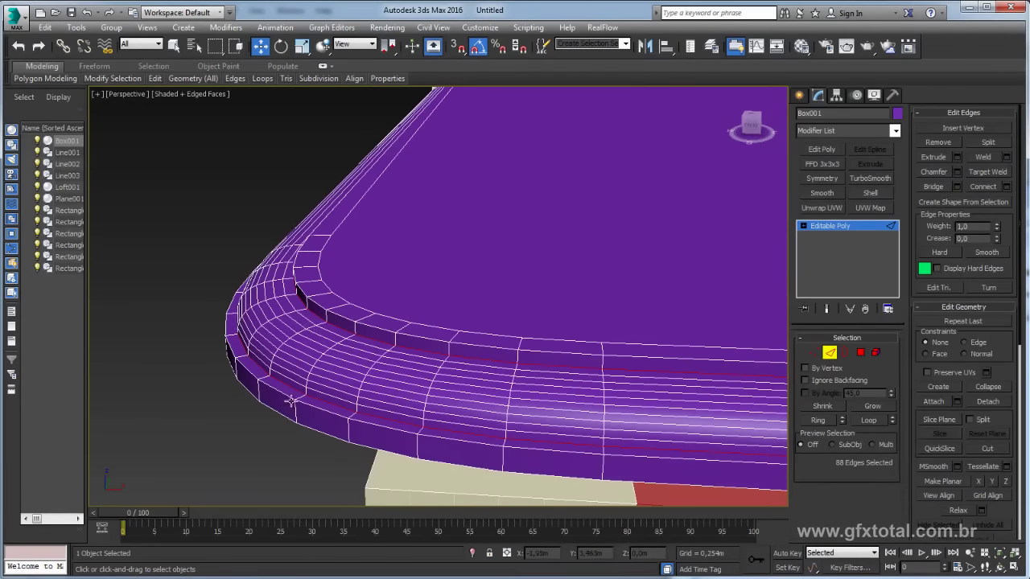
{"action": "left_click", "coordinate": [942, 141]}
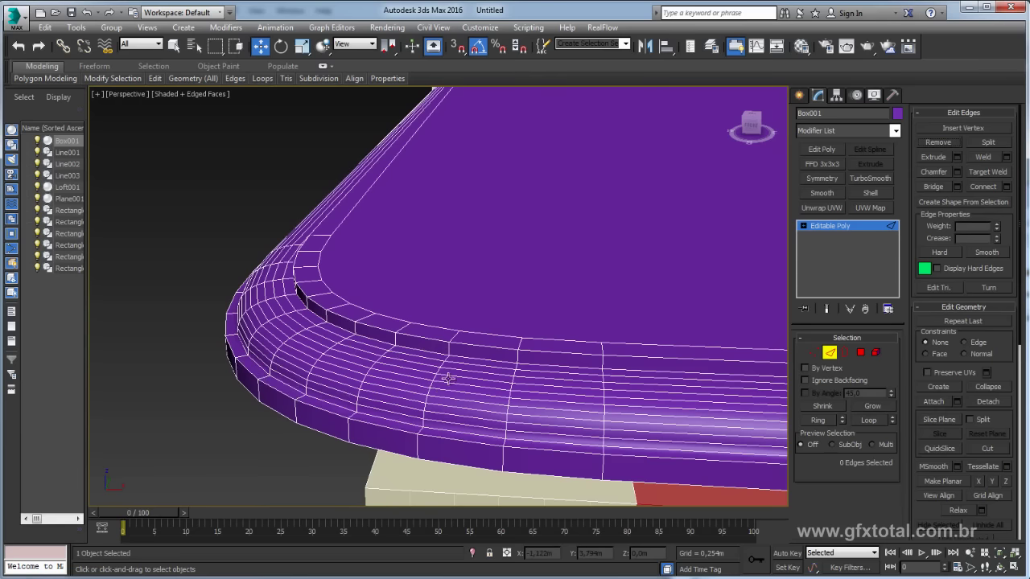
- Chamfer the upper rim edge loop at 0.002m with 4 segments
{"action": "scroll", "coordinate": [449, 377], "scroll_direction": "up", "scroll_amount": 4}
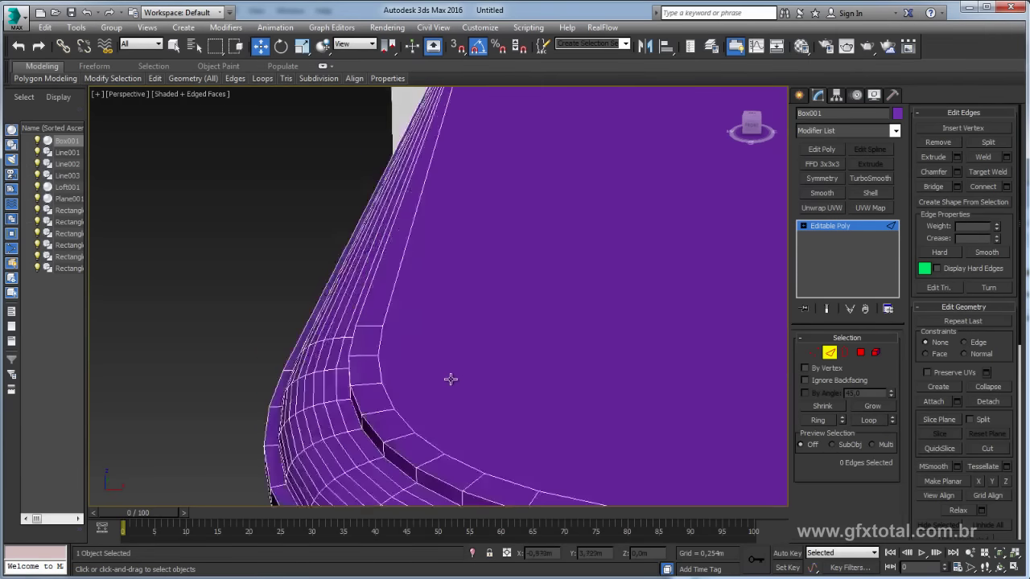
{"action": "left_click", "coordinate": [362, 404]}
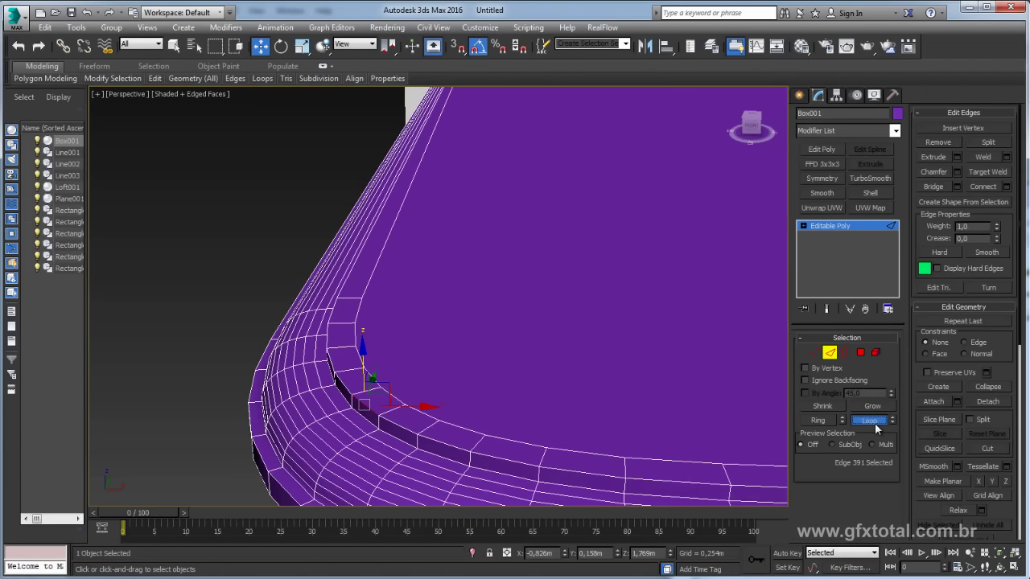
{"action": "left_click", "coordinate": [874, 422]}
{"action": "left_click", "coordinate": [957, 173]}
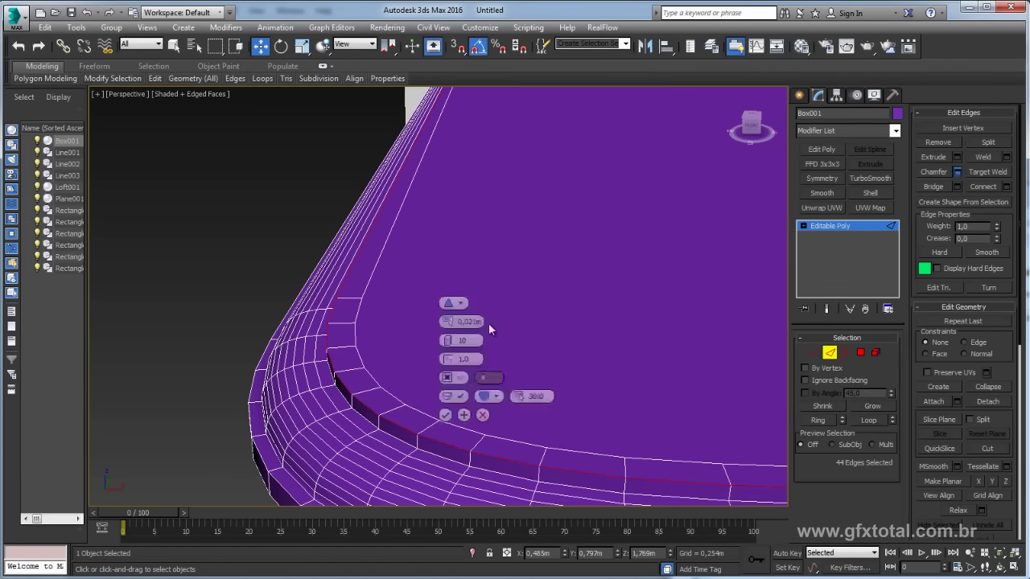
{"action": "left_click_drag", "start_coordinate": [449, 322], "coordinate": [449, 318]}
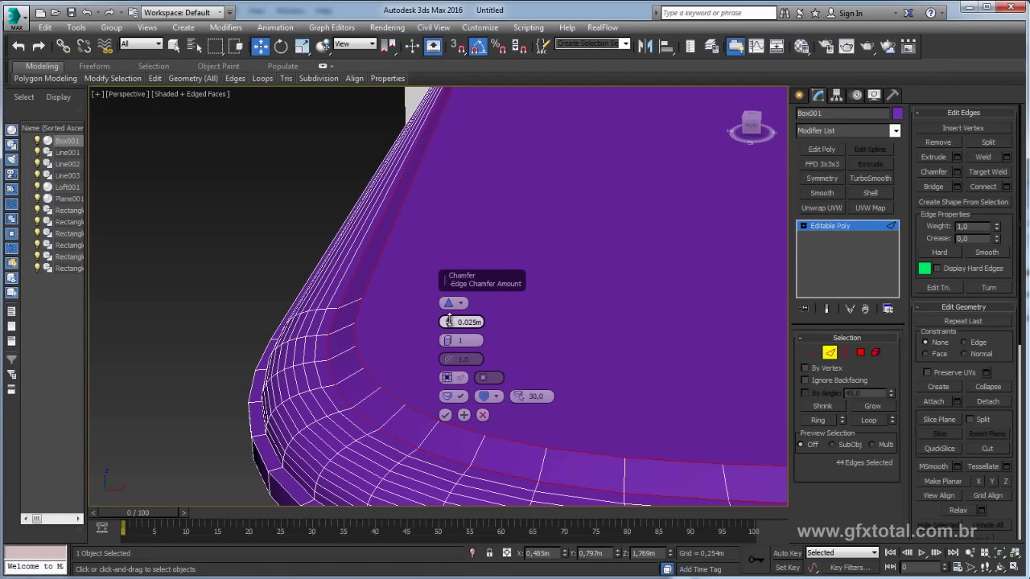
{"action": "right_click", "coordinate": [449, 321]}
{"action": "left_click_drag", "start_coordinate": [450, 321], "coordinate": [451, 320]}
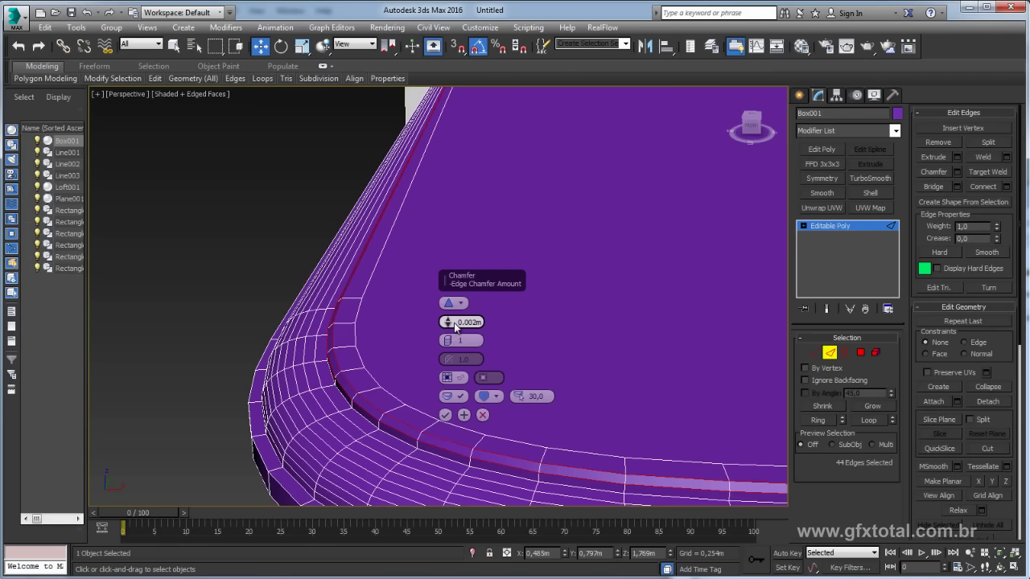
{"action": "left_click_drag", "start_coordinate": [448, 340], "coordinate": [447, 319]}
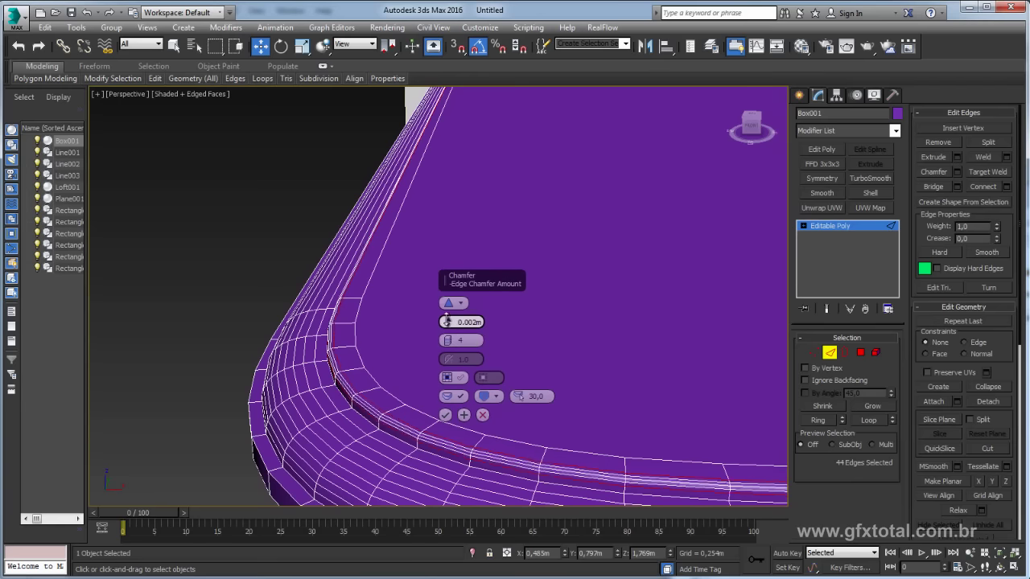
{"action": "left_click", "coordinate": [445, 414]}
{"action": "left_click", "coordinate": [859, 227]}
- Select the purple tabletop and scale it taller along Z
{"action": "scroll", "coordinate": [420, 290], "scroll_direction": "down", "scroll_amount": 5}
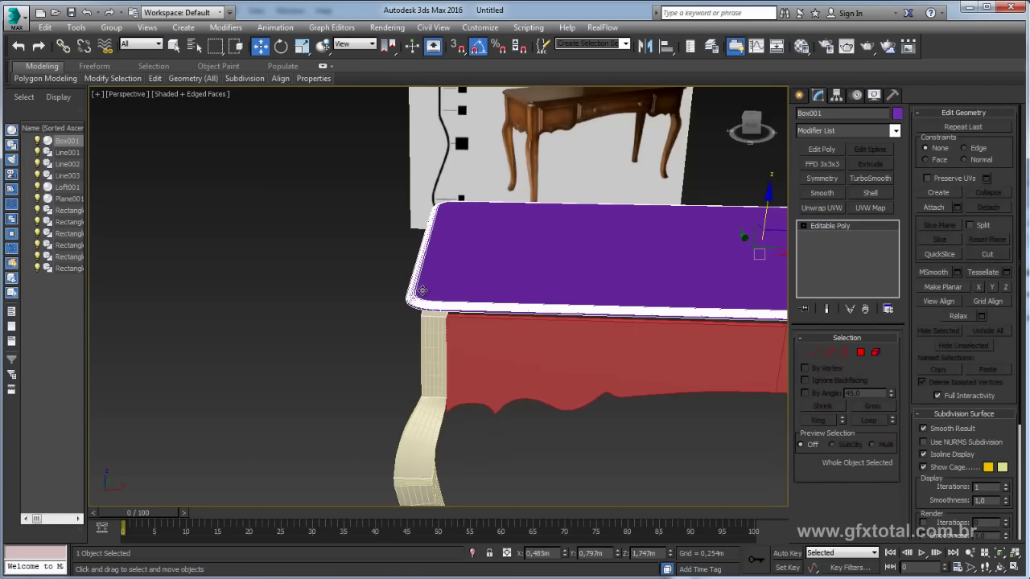
{"action": "left_click", "coordinate": [297, 323]}
{"action": "mouse_move", "coordinate": [641, 289]}
{"action": "middle_mouse_down", "text": "alt"}
{"action": "mouse_move", "coordinate": [703, 306]}
{"action": "mouse_move", "coordinate": [487, 306]}
{"action": "mouse_move", "coordinate": [504, 306]}
{"action": "mouse_move", "coordinate": [528, 266]}
{"action": "mouse_move", "coordinate": [522, 298]}
{"action": "mouse_move", "coordinate": [475, 282]}
{"action": "mouse_move", "coordinate": [572, 274]}
{"action": "middle_mouse_up", "text": "alt"}
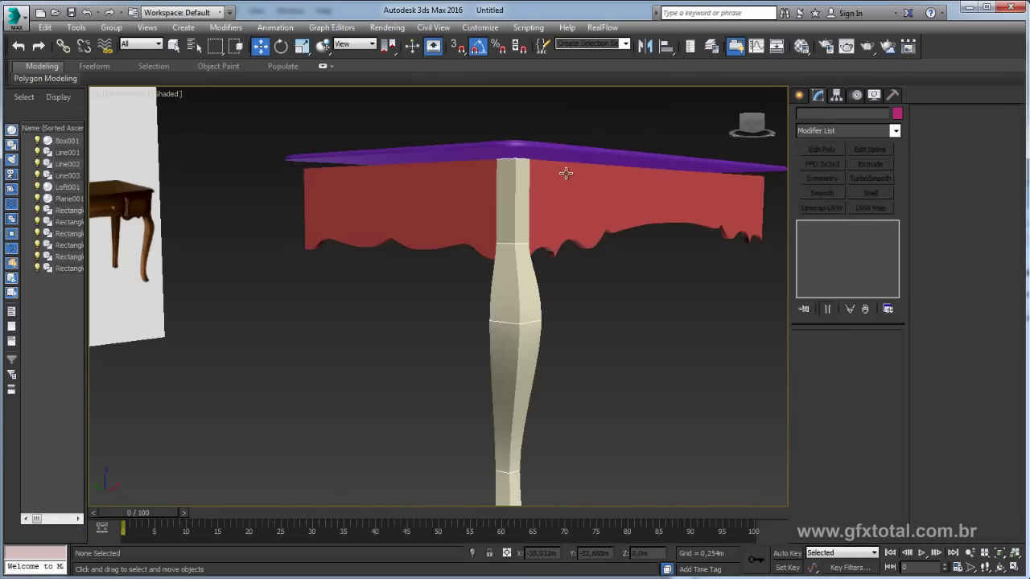
{"action": "mouse_move", "coordinate": [563, 170]}
{"action": "middle_mouse_down", "text": "alt"}
{"action": "mouse_move", "coordinate": [520, 201]}
{"action": "mouse_move", "coordinate": [547, 238]}
{"action": "mouse_move", "coordinate": [196, 128]}
{"action": "middle_mouse_up", "text": "alt"}
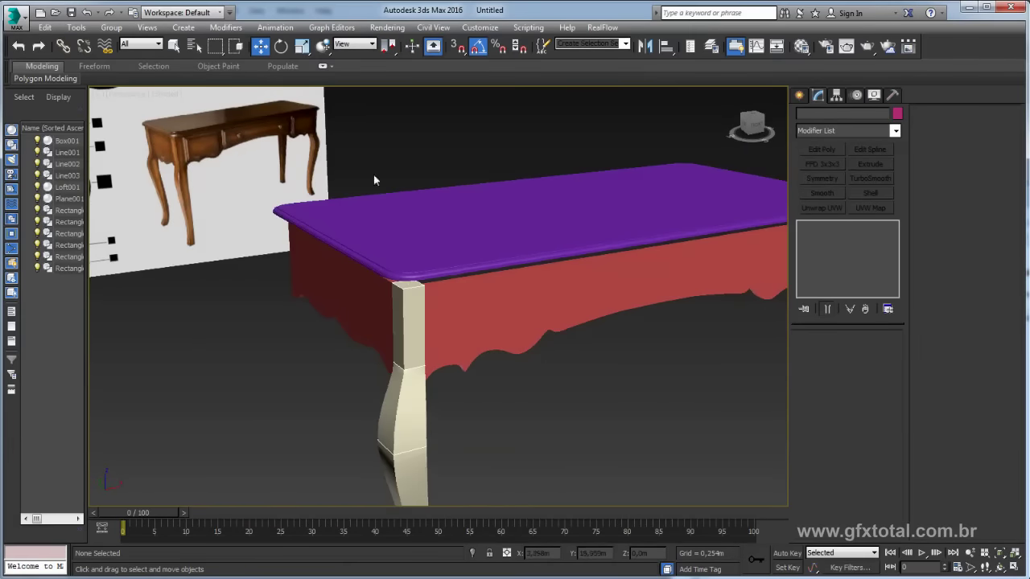
{"action": "left_click", "coordinate": [411, 220]}
{"action": "mouse_move", "coordinate": [545, 228]}
{"action": "middle_mouse_down", "text": "alt"}
{"action": "mouse_move", "coordinate": [508, 230]}
{"action": "mouse_move", "coordinate": [531, 228]}
{"action": "middle_mouse_up", "text": "alt"}
{"action": "key", "text": "e"}
{"action": "key", "text": "r"}
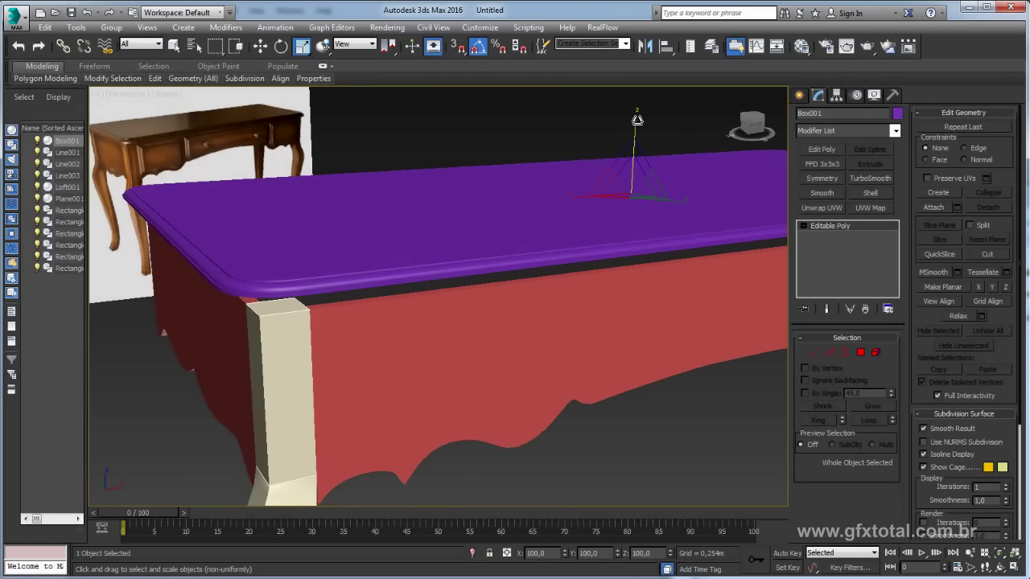
{"action": "left_click_drag", "start_coordinate": [638, 122], "coordinate": [636, 103]}
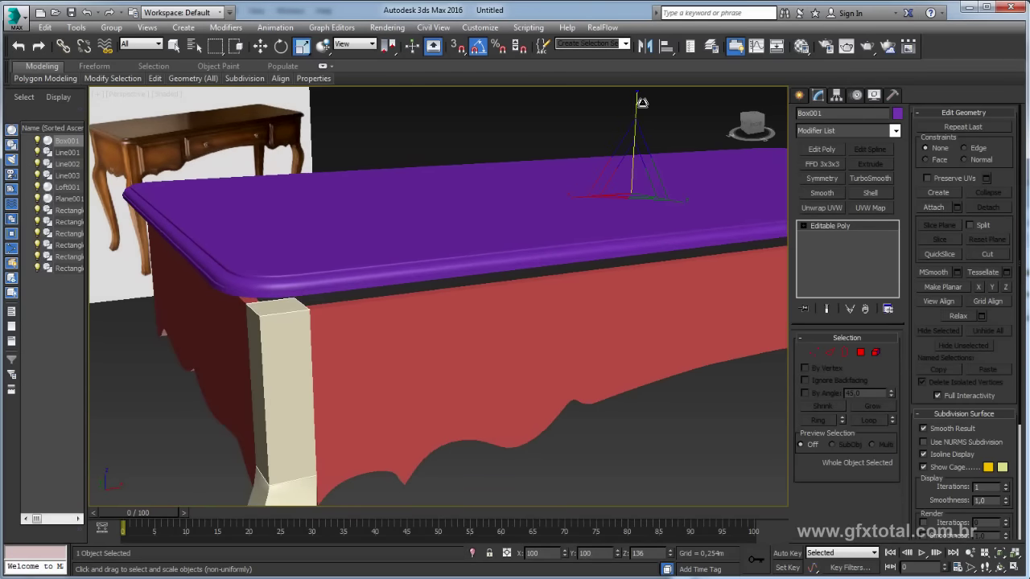
- Move the tabletop down along Z so it sits on the red apron
{"action": "key", "text": "w"}
{"action": "middle_click_drag", "start_coordinate": [635, 145], "coordinate": [629, 158], "text": "alt"}
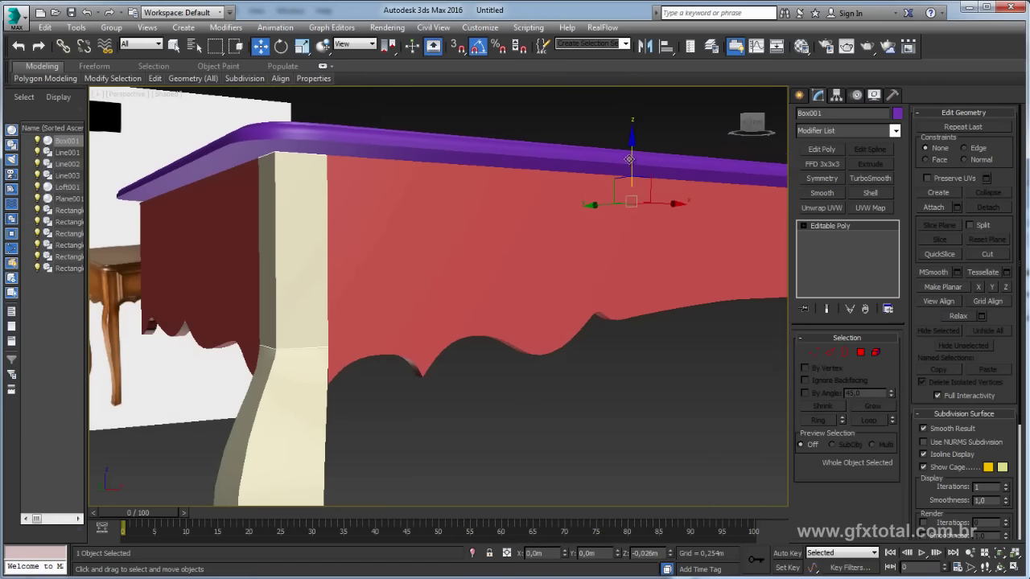
{"action": "left_click_drag", "start_coordinate": [629, 158], "coordinate": [630, 165]}
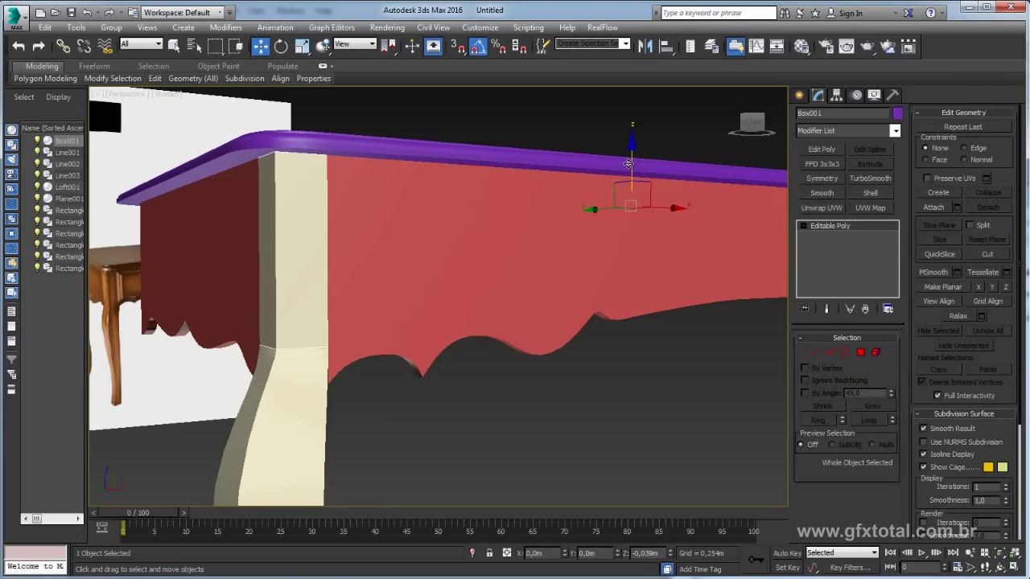
{"action": "mouse_move", "coordinate": [630, 165]}
{"action": "middle_mouse_down", "text": "alt"}
{"action": "mouse_move", "coordinate": [561, 218]}
{"action": "mouse_move", "coordinate": [639, 275]}
{"action": "mouse_move", "coordinate": [505, 263]}
{"action": "mouse_move", "coordinate": [581, 303]}
{"action": "middle_mouse_up", "text": "alt"}
{"action": "scroll", "coordinate": [561, 217], "scroll_direction": "down", "scroll_amount": 5}
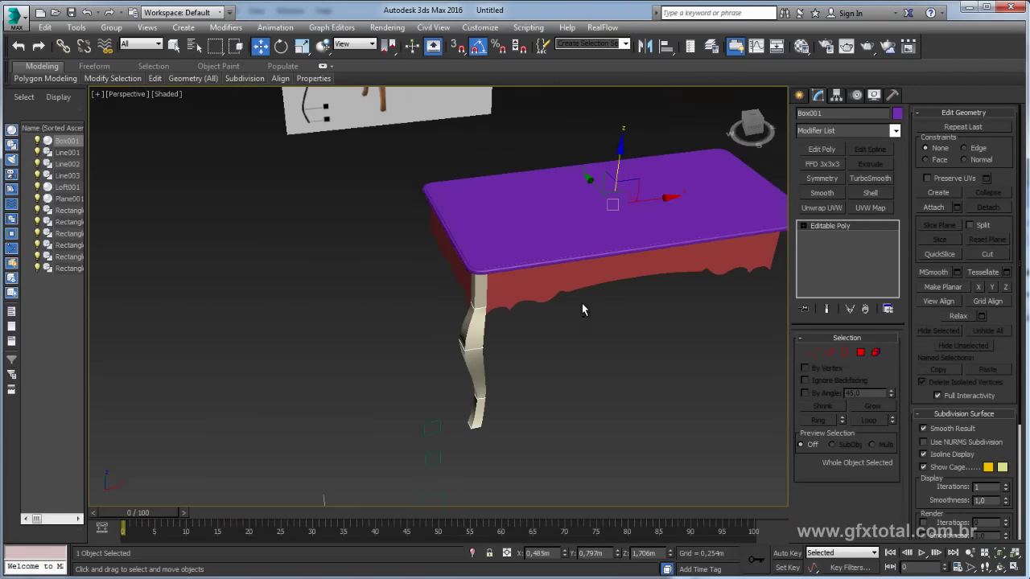
{"action": "scroll", "coordinate": [483, 314], "scroll_direction": "up", "scroll_amount": 4}
- Fillet all four corners of the first leg cross-section rectangle at Vertex level
{"action": "left_click", "coordinate": [456, 321]}
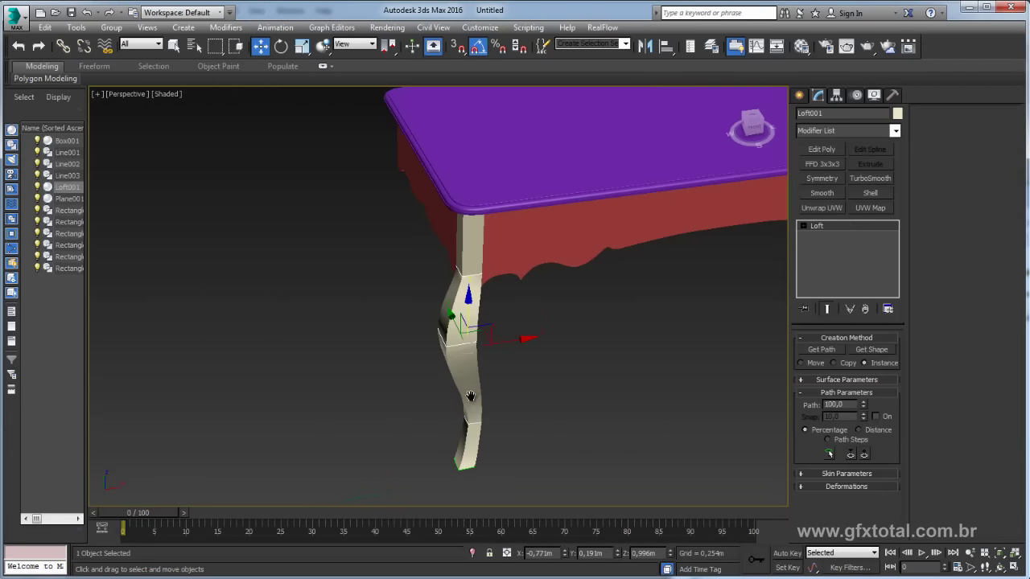
{"action": "scroll", "coordinate": [471, 396], "scroll_direction": "up", "scroll_amount": 2}
{"action": "scroll", "coordinate": [483, 322], "scroll_direction": "down", "scroll_amount": 5}
{"action": "scroll", "coordinate": [531, 260], "scroll_direction": "up", "scroll_amount": 5}
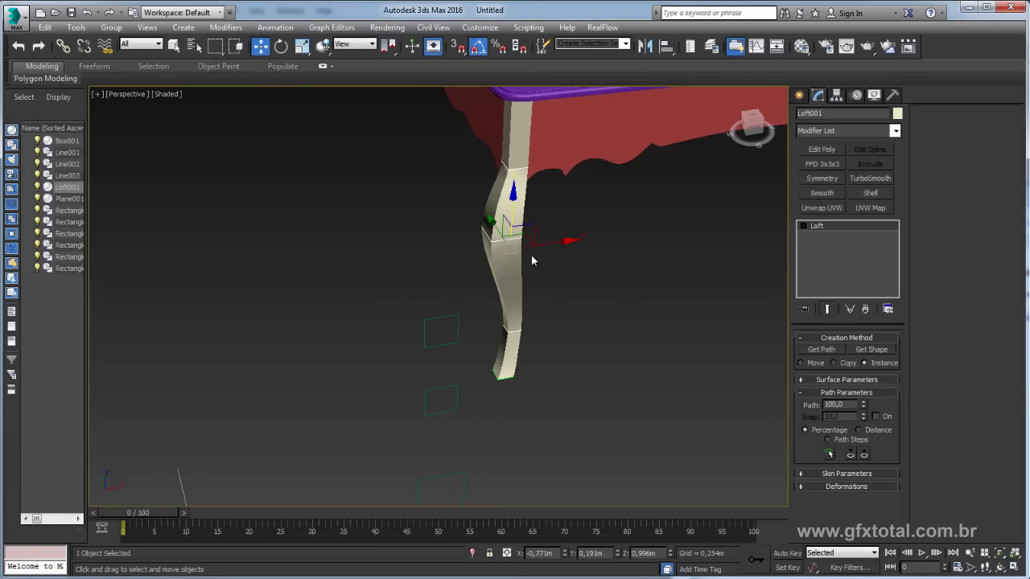
{"action": "left_click", "coordinate": [455, 316]}
{"action": "middle_click_drag", "start_coordinate": [455, 315], "coordinate": [563, 314], "text": "alt"}
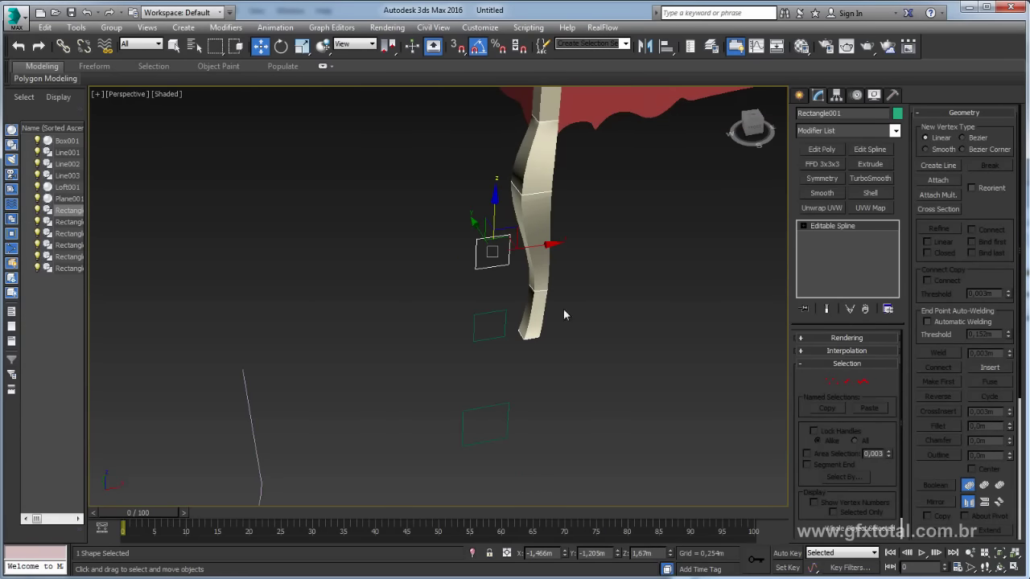
{"action": "left_click", "coordinate": [833, 383]}
{"action": "left_click_drag", "start_coordinate": [432, 223], "coordinate": [432, 223]}
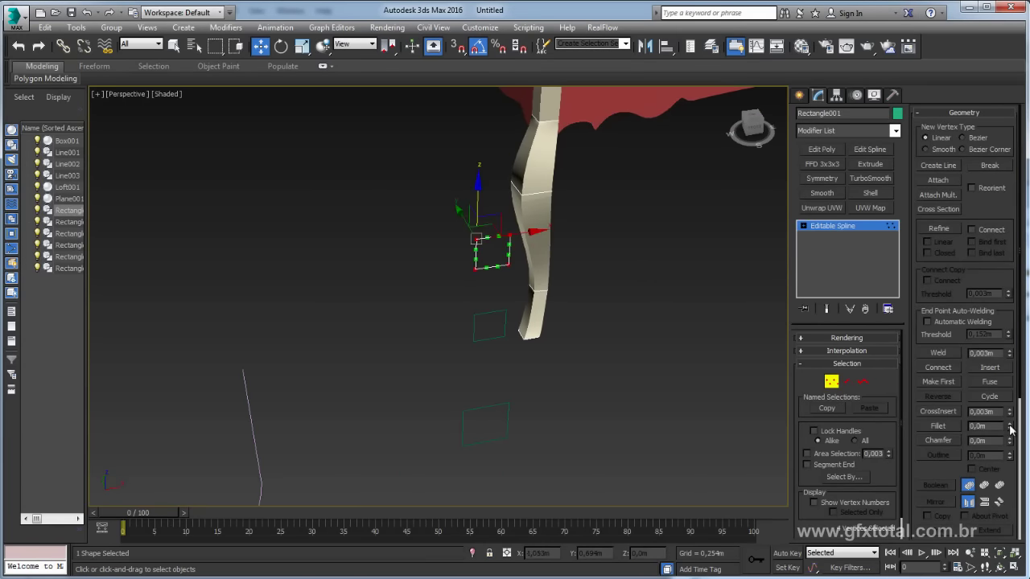
{"action": "scroll", "coordinate": [449, 241], "scroll_direction": "up", "scroll_amount": 1}
{"action": "scroll", "coordinate": [459, 237], "scroll_direction": "up", "scroll_amount": 1}
{"action": "scroll", "coordinate": [459, 237], "scroll_direction": "up", "scroll_amount": 2}
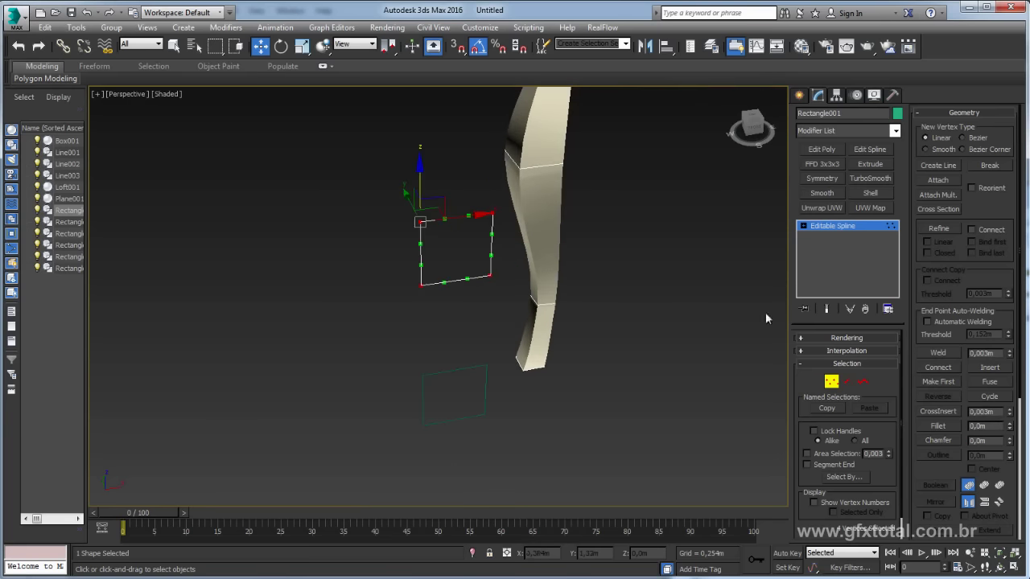
{"action": "left_click_drag", "start_coordinate": [1011, 429], "coordinate": [1011, 429]}
{"action": "right_click", "coordinate": [1012, 429]}
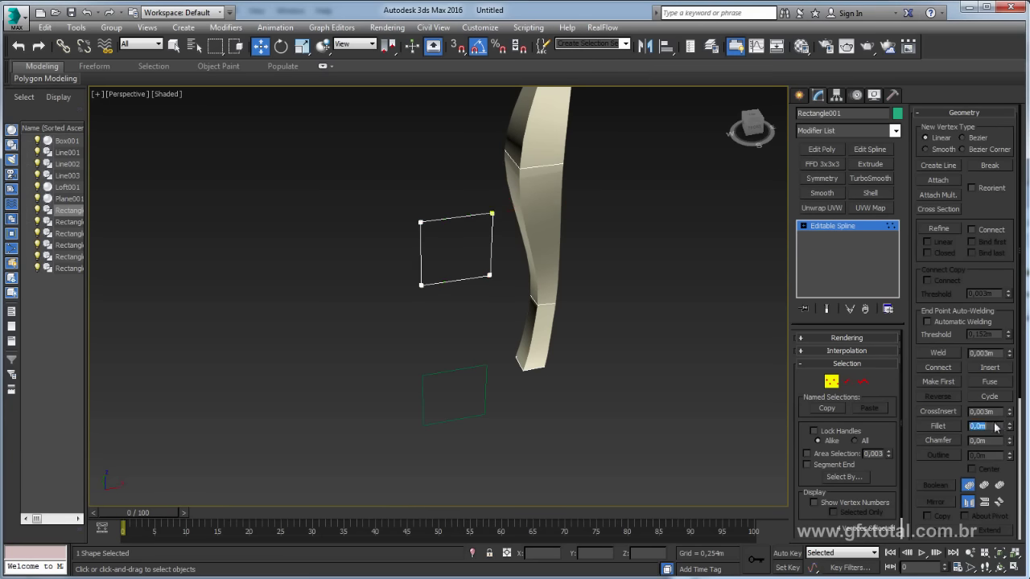
{"action": "scroll", "coordinate": [442, 239], "scroll_direction": "up", "scroll_amount": 5}
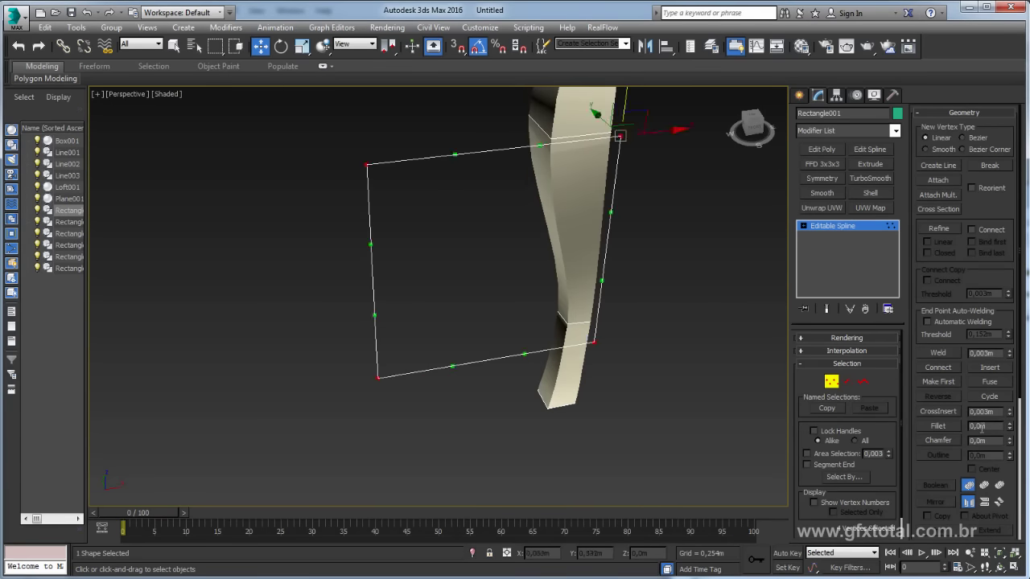
{"action": "left_click_drag", "start_coordinate": [1003, 429], "coordinate": [850, 389]}
{"action": "scroll", "coordinate": [621, 194], "scroll_direction": "down", "scroll_amount": 2}
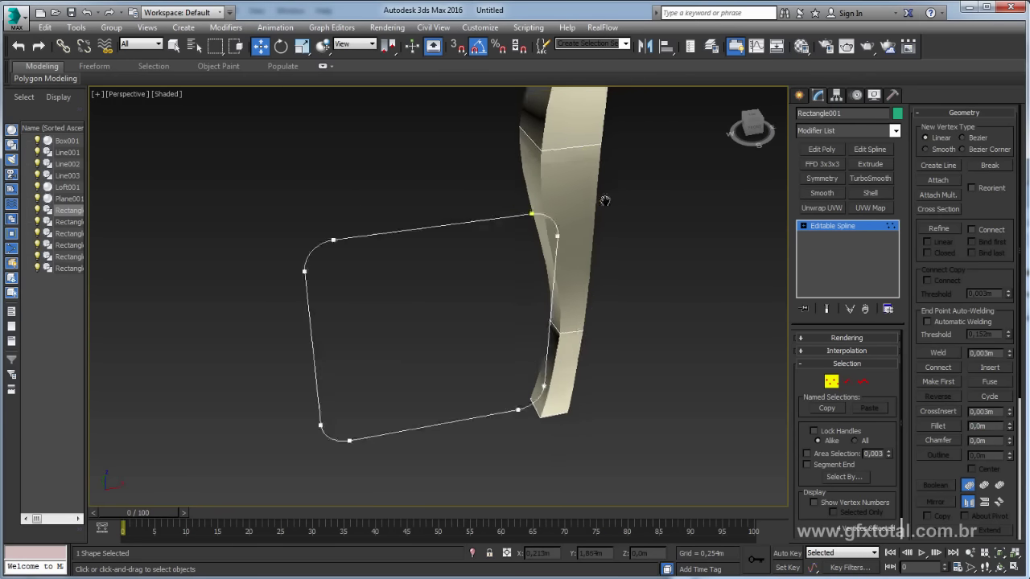
{"action": "scroll", "coordinate": [603, 207], "scroll_direction": "down", "scroll_amount": 3}
{"action": "scroll", "coordinate": [602, 201], "scroll_direction": "down", "scroll_amount": 1}
{"action": "mouse_move", "coordinate": [602, 198]}
{"action": "middle_mouse_down"}
{"action": "mouse_move", "coordinate": [592, 275]}
{"action": "mouse_move", "coordinate": [577, 282]}
{"action": "middle_mouse_up"}
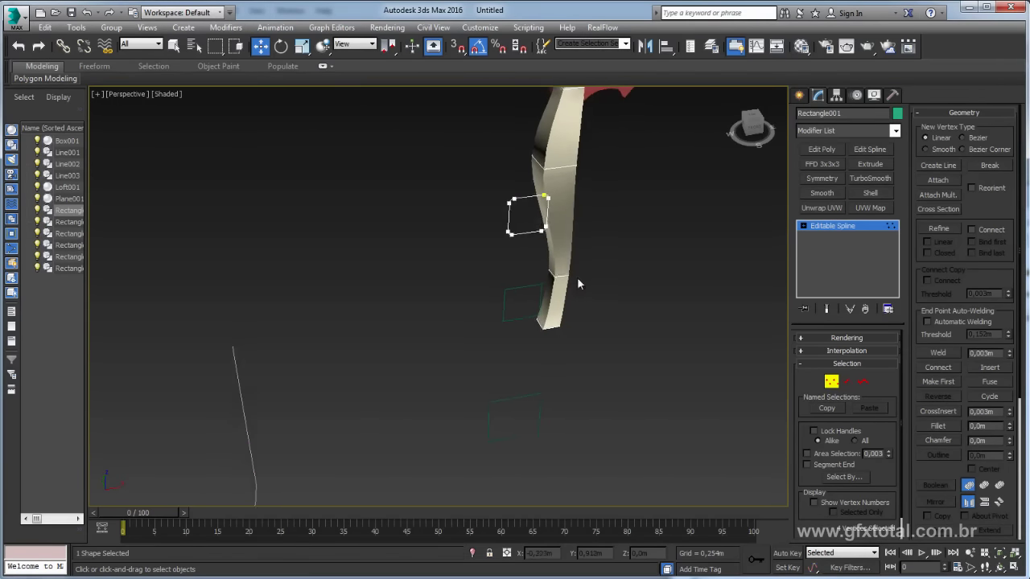
{"action": "scroll", "coordinate": [542, 218], "scroll_direction": "up", "scroll_amount": 3}
{"action": "middle_click_drag", "start_coordinate": [533, 223], "coordinate": [529, 225], "text": "alt"}
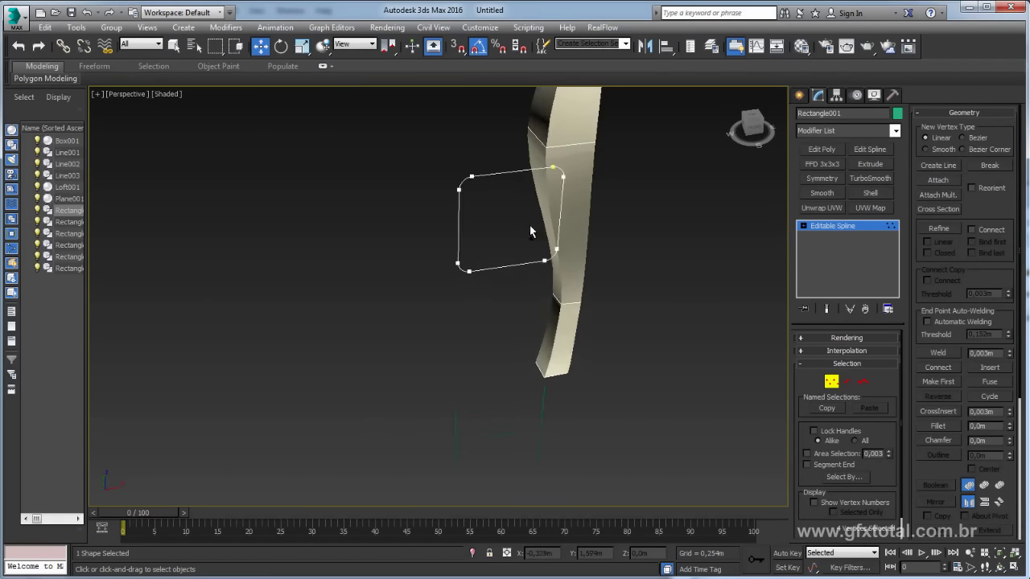
{"action": "left_click", "coordinate": [833, 226]}
- Select all corner vertices on the next two cross-section rectangles down the leg
{"action": "left_click", "coordinate": [539, 381]}
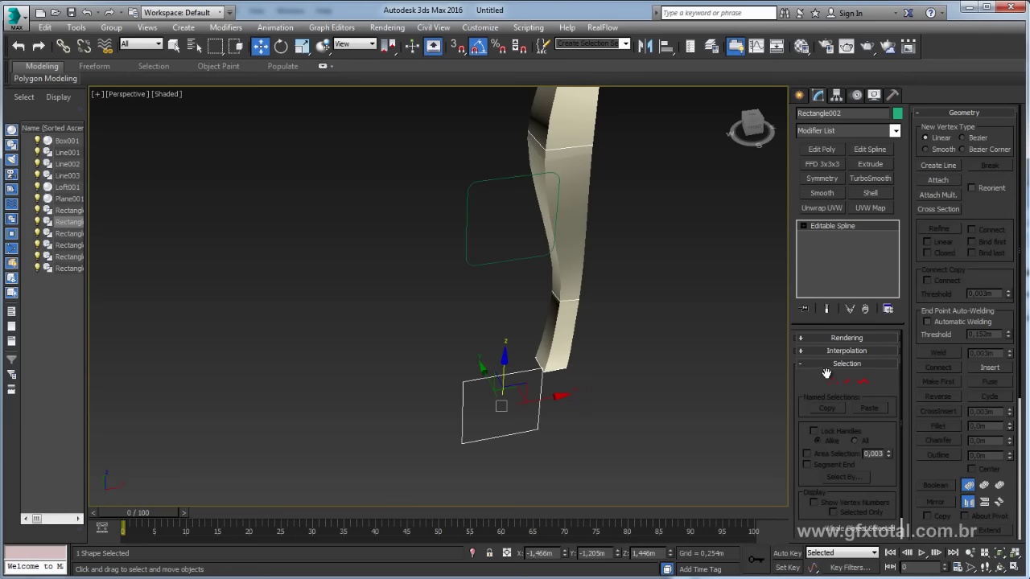
{"action": "left_click", "coordinate": [831, 384]}
{"action": "mouse_move", "coordinate": [463, 473]}
{"action": "middle_mouse_down", "text": "alt"}
{"action": "mouse_move", "coordinate": [536, 421]}
{"action": "mouse_move", "coordinate": [527, 413]}
{"action": "middle_mouse_up", "text": "alt"}
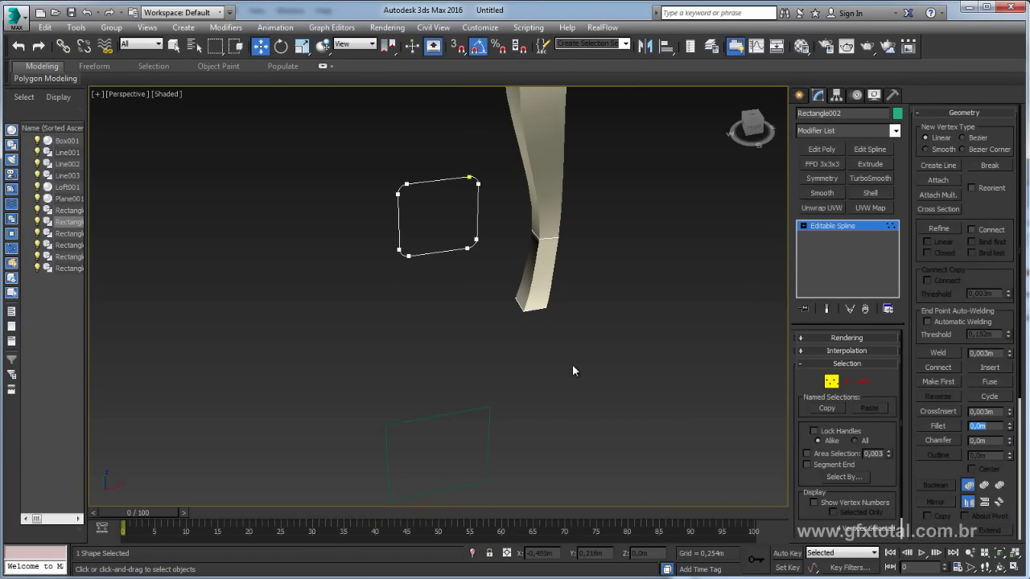
{"action": "middle_click_drag", "start_coordinate": [575, 368], "coordinate": [575, 321], "text": "alt"}
{"action": "left_click", "coordinate": [823, 227]}
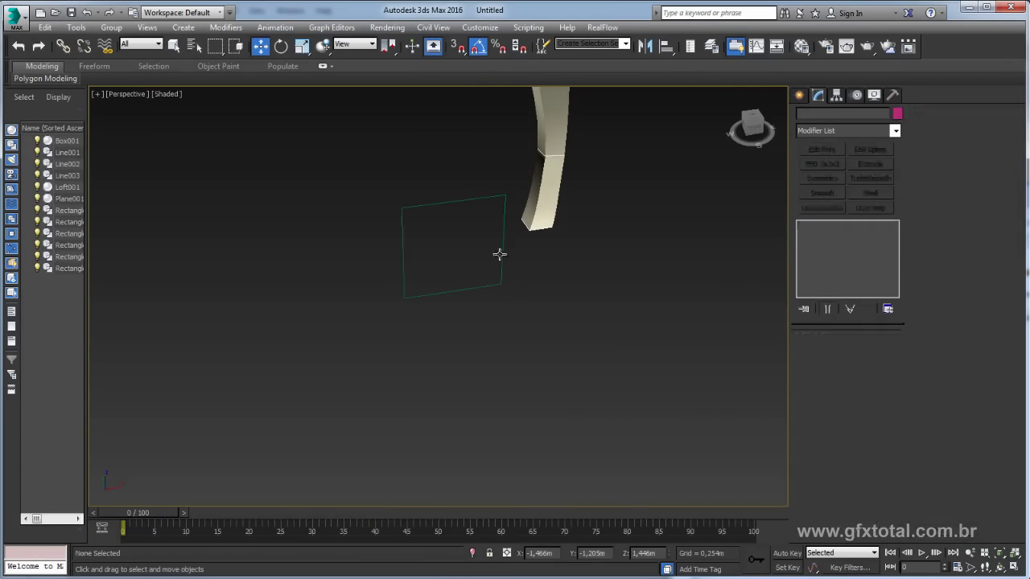
{"action": "left_click", "coordinate": [501, 257]}
{"action": "left_click", "coordinate": [831, 384]}
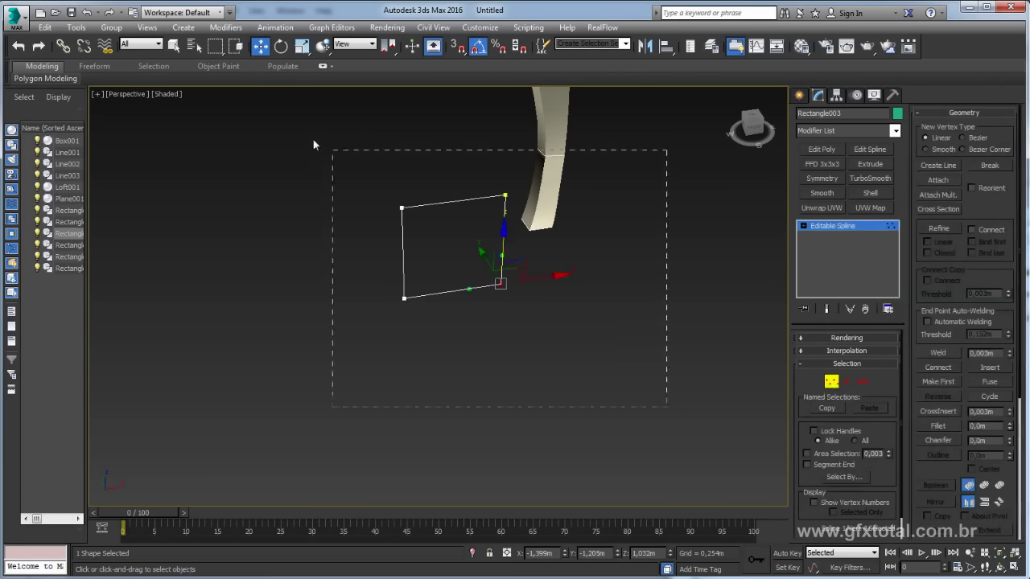
{"action": "left_click_drag", "start_coordinate": [667, 418], "coordinate": [333, 152]}
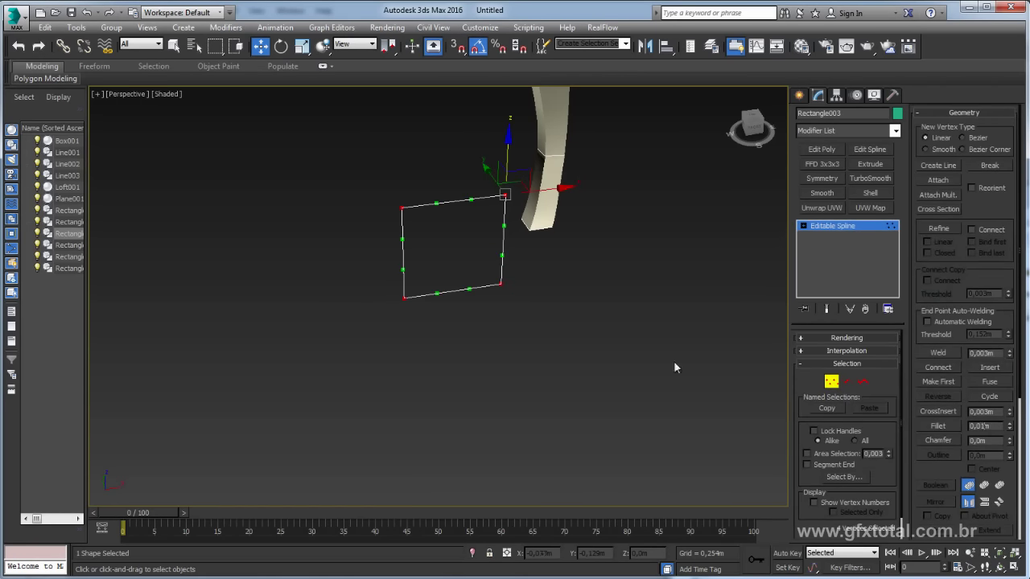
{"action": "middle_click_drag", "start_coordinate": [673, 367], "coordinate": [659, 169], "text": "alt"}
{"action": "left_click", "coordinate": [832, 226]}
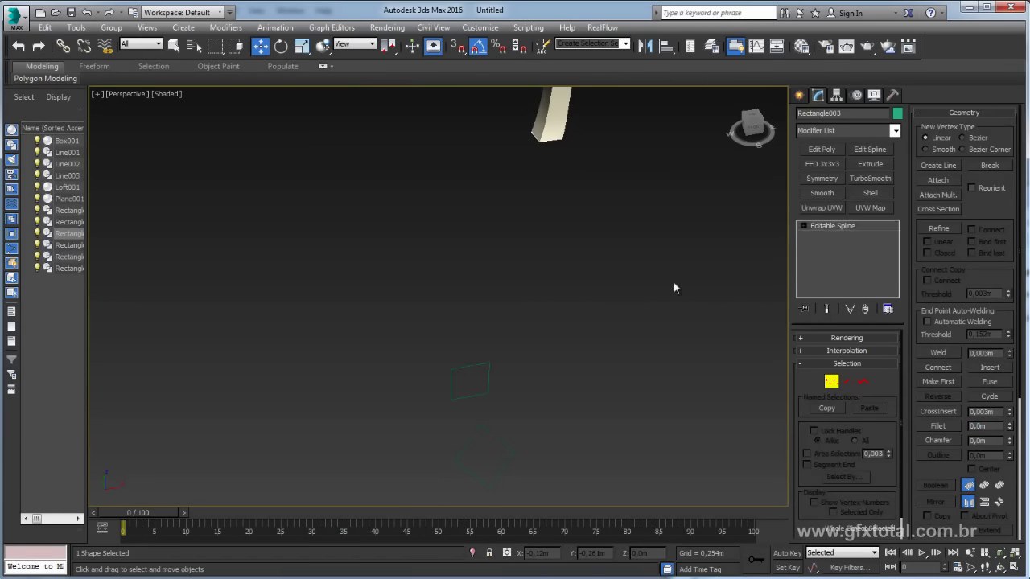
- Round the corners of the last two cross-section rectangles at the bottom of the leg
{"action": "left_click", "coordinate": [485, 370]}
{"action": "left_click", "coordinate": [485, 363]}
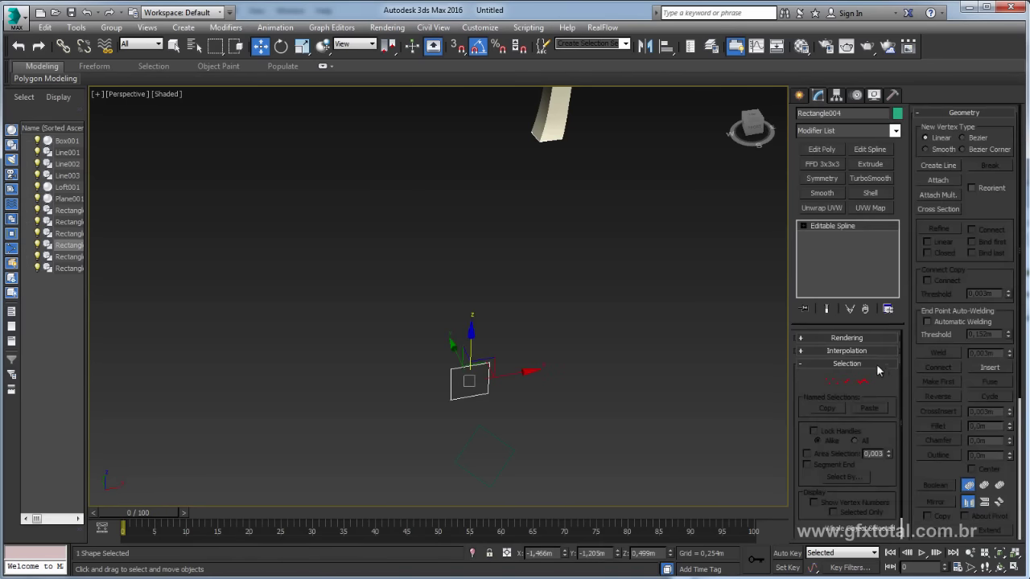
{"action": "left_click", "coordinate": [831, 382]}
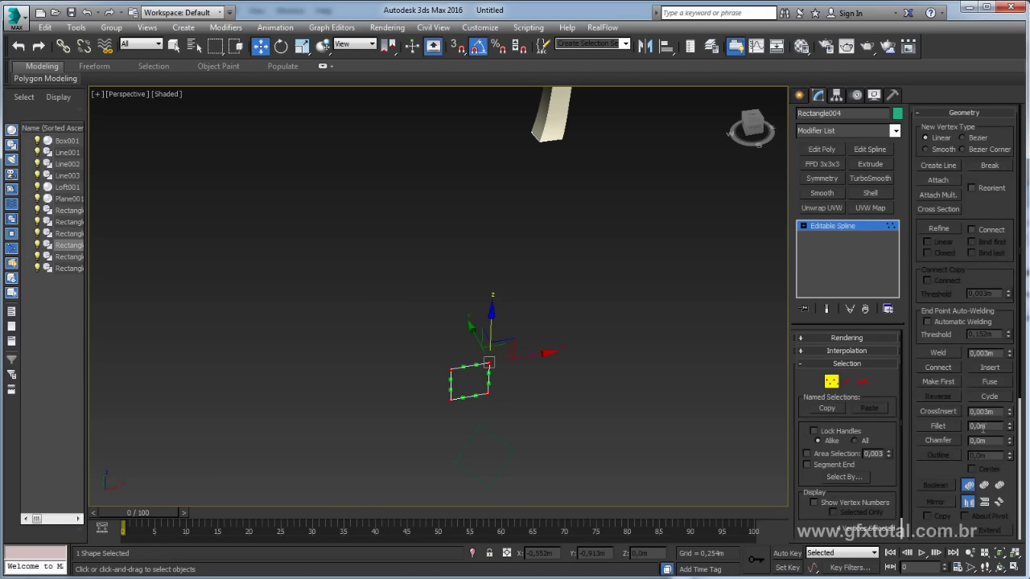
{"action": "middle_click_drag", "start_coordinate": [602, 405], "coordinate": [635, 278], "text": "alt"}
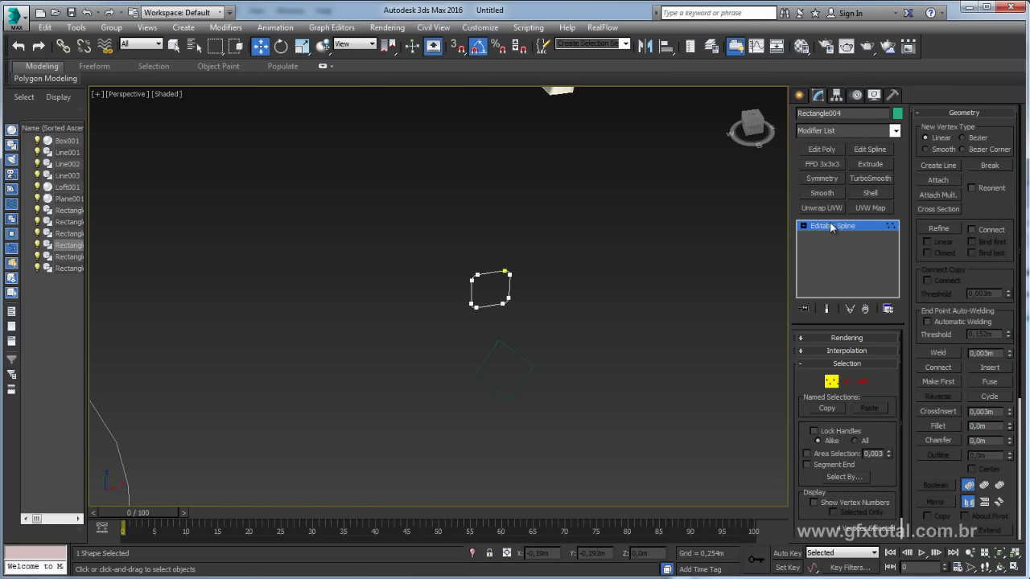
{"action": "key", "text": "1"}
{"action": "left_click", "coordinate": [520, 358]}
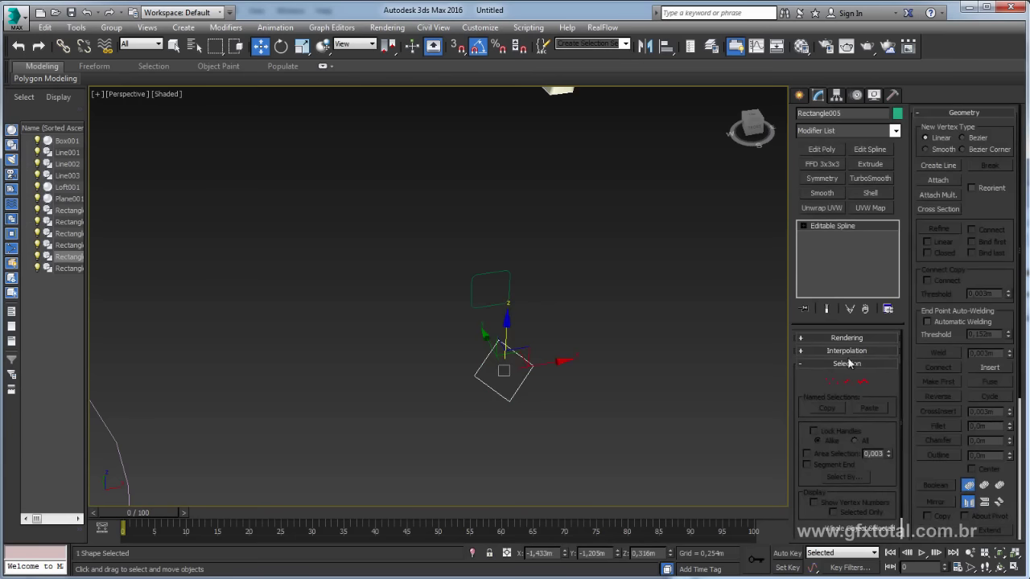
{"action": "left_click", "coordinate": [831, 382]}
{"action": "left_click_drag", "start_coordinate": [694, 340], "coordinate": [387, 450]}
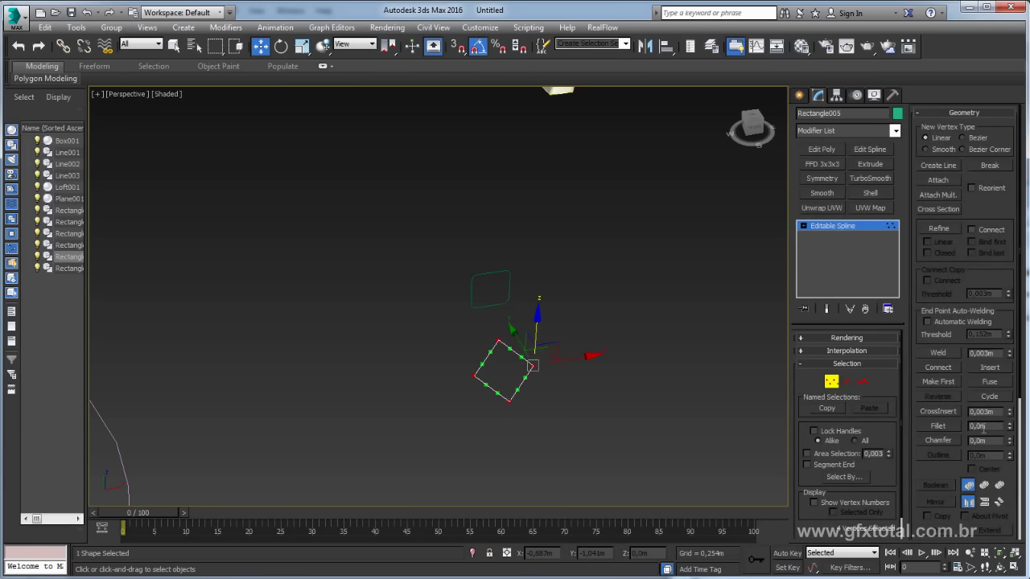
{"action": "key", "text": "Return"}
{"action": "left_click", "coordinate": [845, 230]}
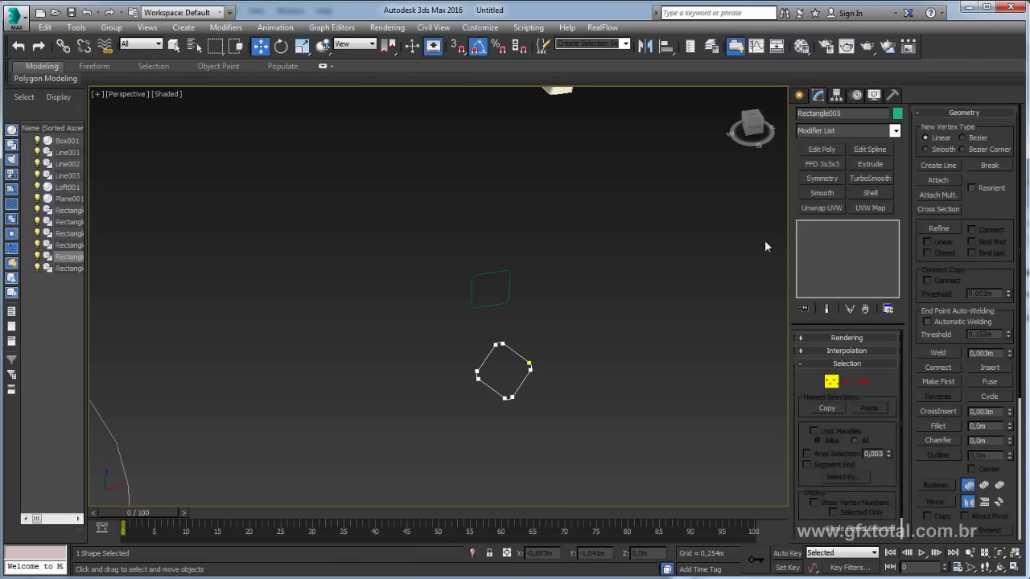
- Inspect the reshaped leg in wireframe and shaded views, then select the apron
{"action": "scroll", "coordinate": [690, 270], "scroll_direction": "down", "scroll_amount": 3}
{"action": "middle_click_drag", "start_coordinate": [677, 175], "coordinate": [557, 415]}
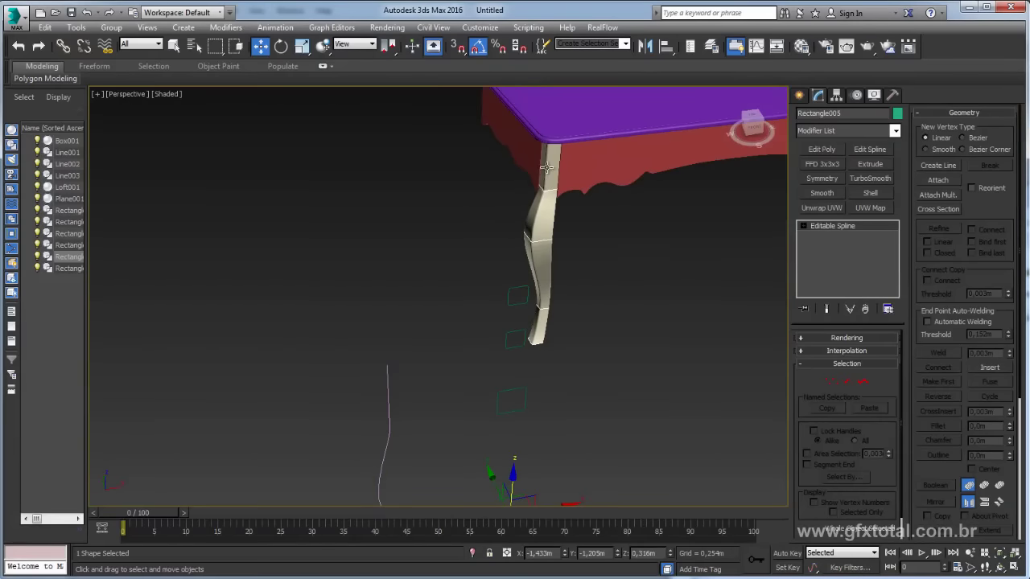
{"action": "scroll", "coordinate": [532, 263], "scroll_direction": "up", "scroll_amount": 3}
{"action": "scroll", "coordinate": [531, 263], "scroll_direction": "up", "scroll_amount": 2}
{"action": "key", "text": "F3"}
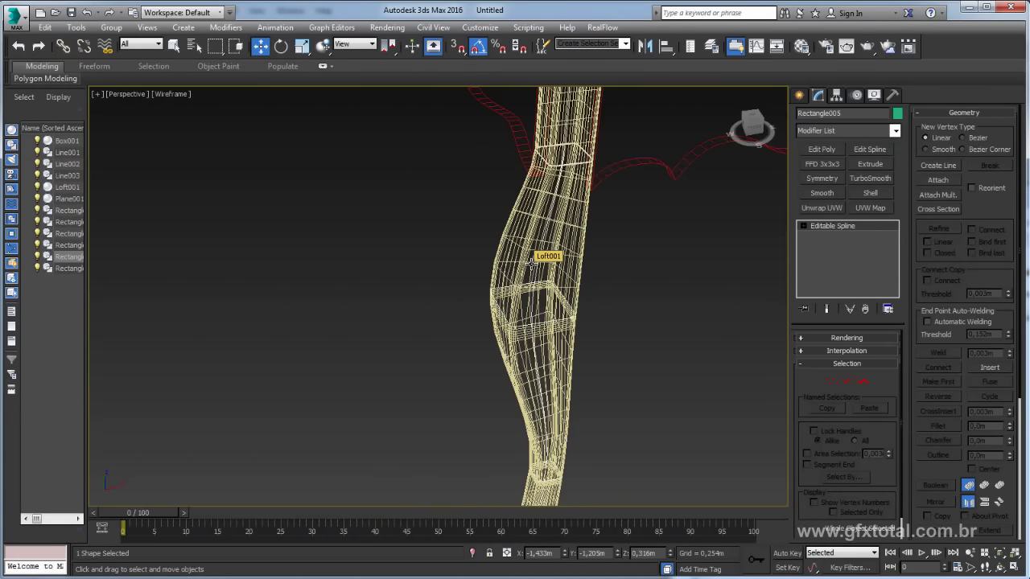
{"action": "key", "text": "F3"}
{"action": "key", "text": "F4"}
{"action": "key", "text": "F4"}
{"action": "scroll", "coordinate": [539, 287], "scroll_direction": "down", "scroll_amount": 2}
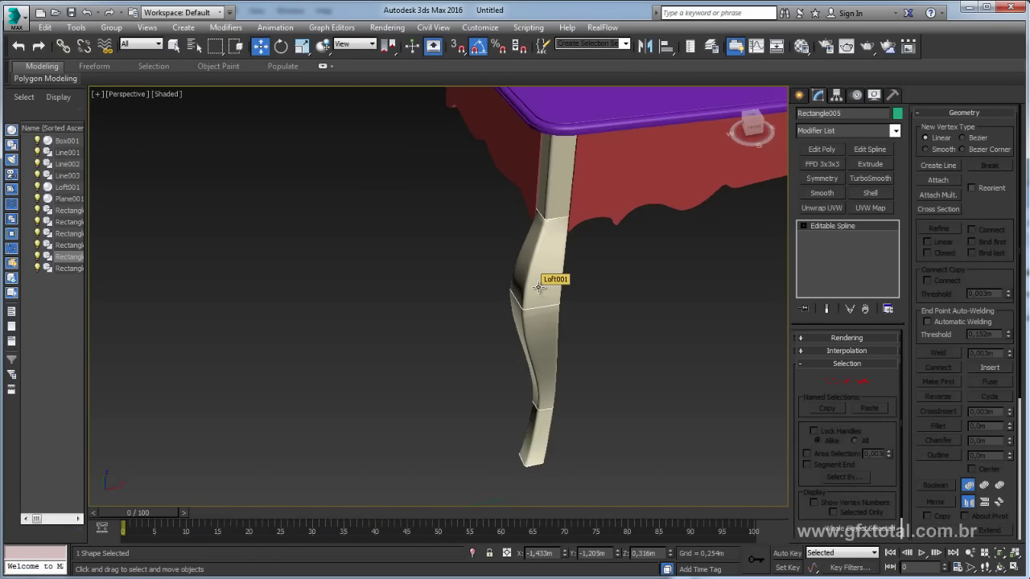
{"action": "scroll", "coordinate": [552, 282], "scroll_direction": "down", "scroll_amount": 3}
{"action": "scroll", "coordinate": [544, 298], "scroll_direction": "down", "scroll_amount": 2}
{"action": "scroll", "coordinate": [563, 289], "scroll_direction": "down", "scroll_amount": 2}
{"action": "scroll", "coordinate": [579, 285], "scroll_direction": "up", "scroll_amount": 3}
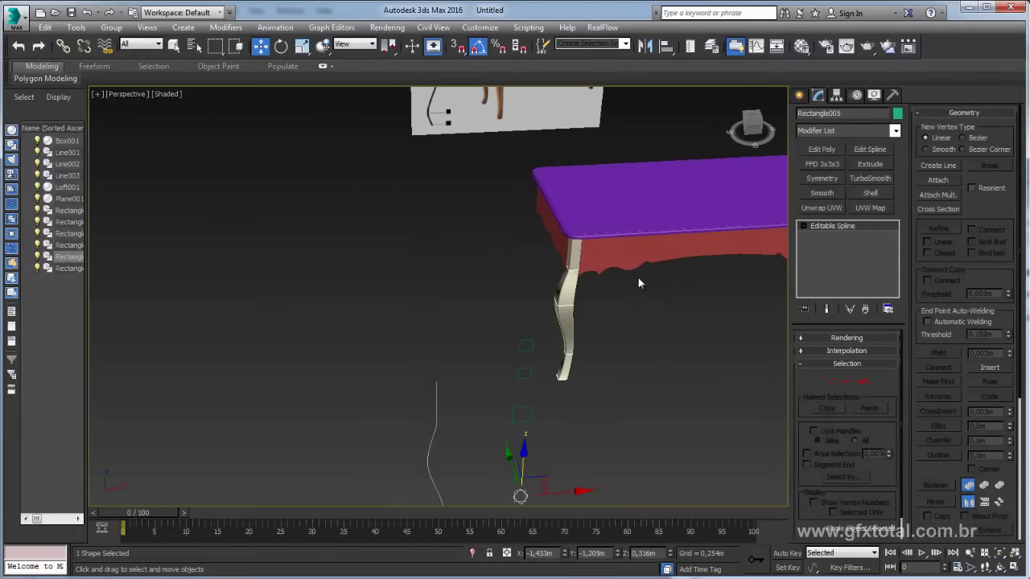
{"action": "scroll", "coordinate": [638, 277], "scroll_direction": "up", "scroll_amount": 2}
{"action": "scroll", "coordinate": [568, 293], "scroll_direction": "up", "scroll_amount": 2}
{"action": "left_click", "coordinate": [567, 294]}
{"action": "scroll", "coordinate": [718, 344], "scroll_direction": "up", "scroll_amount": 2}
- Centre the apron's pivot using Affect Pivot Only and Center to Object
{"action": "middle_click_drag", "start_coordinate": [718, 343], "coordinate": [574, 317], "text": "alt"}
{"action": "scroll", "coordinate": [593, 328], "scroll_direction": "down", "scroll_amount": 2}
{"action": "mouse_move", "coordinate": [751, 125]}
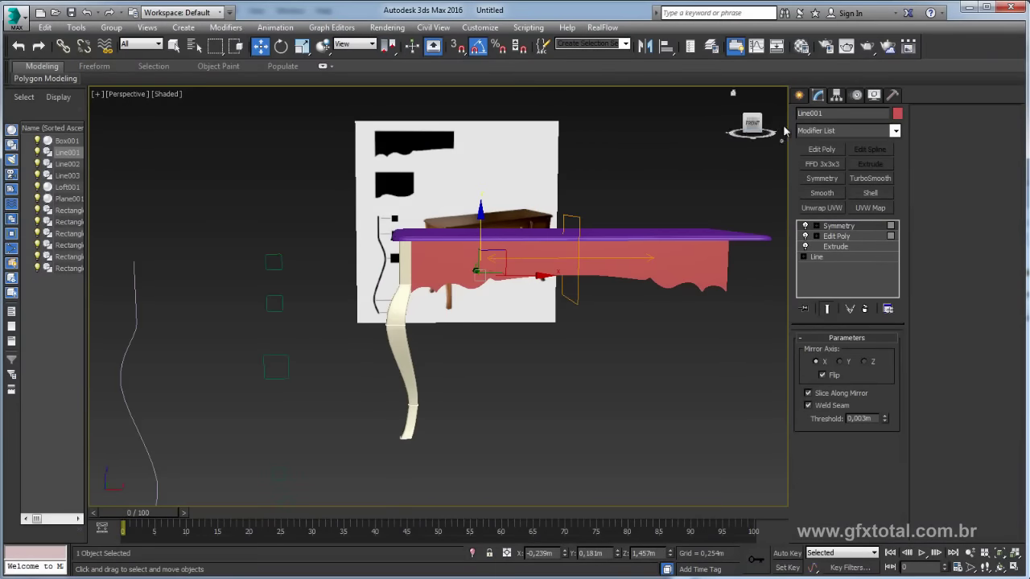
{"action": "left_click", "coordinate": [835, 98]}
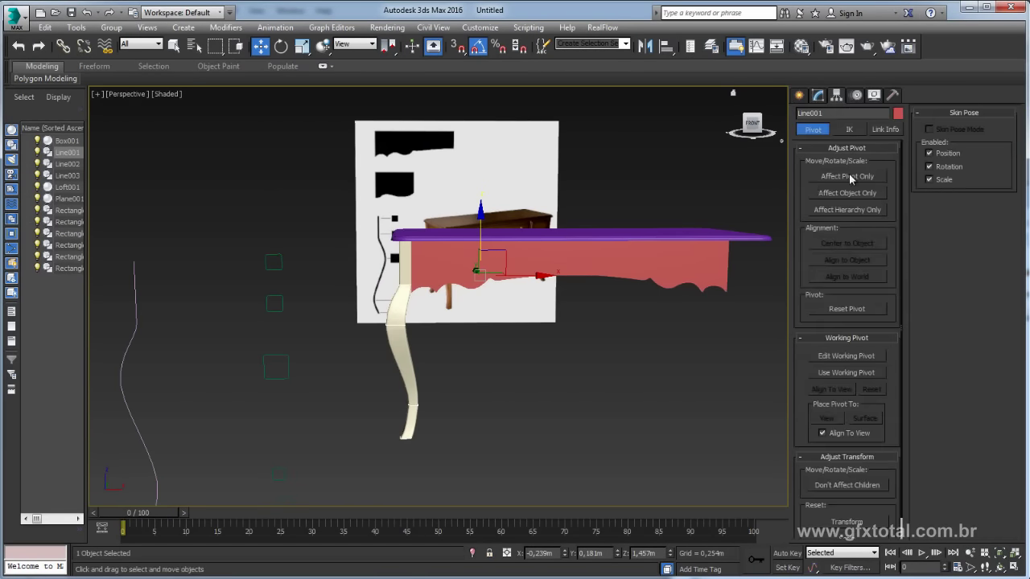
{"action": "left_click", "coordinate": [849, 175]}
{"action": "left_click", "coordinate": [842, 243]}
{"action": "left_click", "coordinate": [847, 176]}
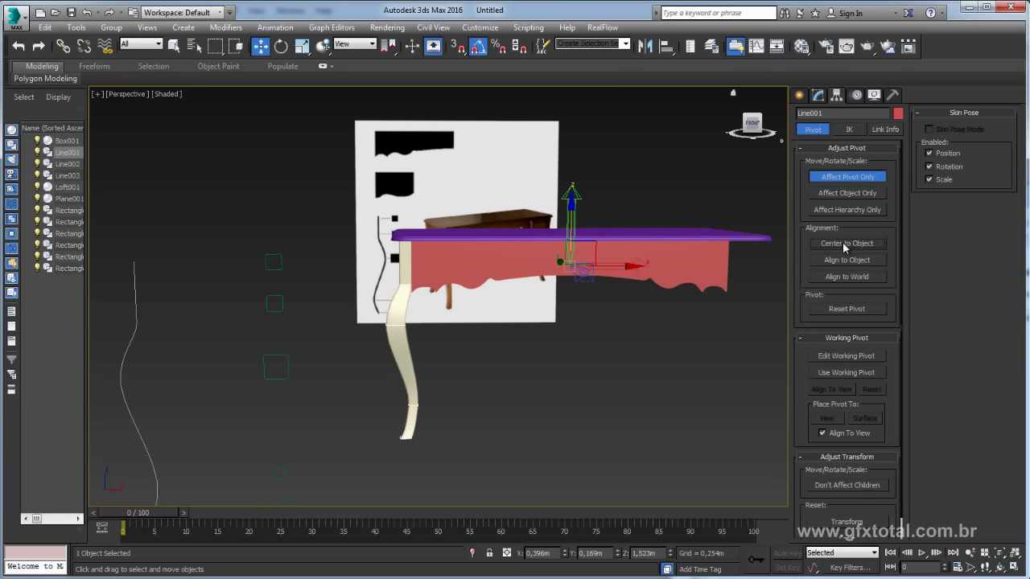
- Add an Edit Poly modifier to the apron and turn on Attach
{"action": "mouse_move", "coordinate": [643, 241]}
{"action": "middle_mouse_down", "text": "alt"}
{"action": "mouse_move", "coordinate": [745, 230]}
{"action": "mouse_move", "coordinate": [716, 250]}
{"action": "middle_mouse_up", "text": "alt"}
{"action": "left_click", "coordinate": [817, 96]}
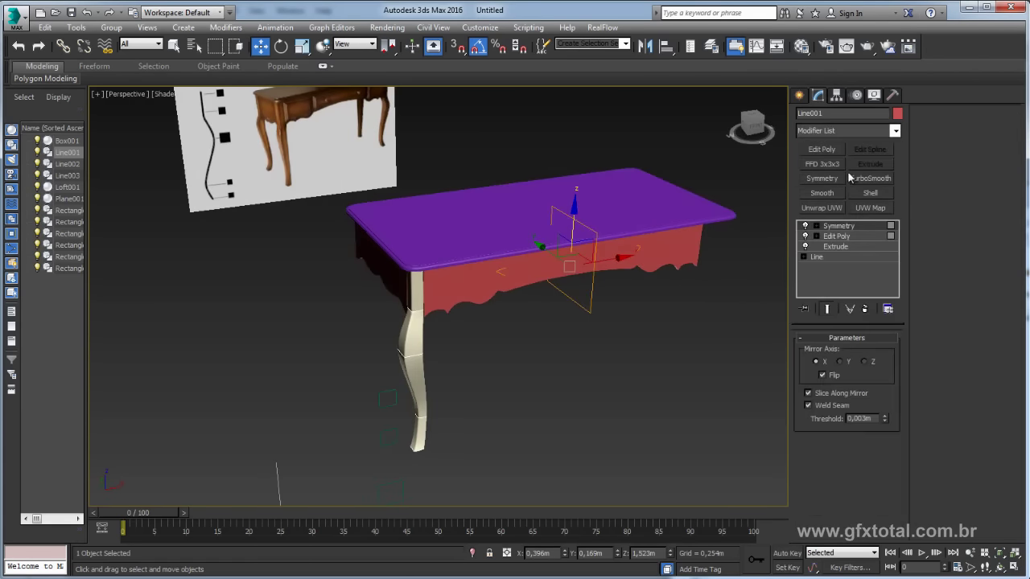
{"action": "left_click", "coordinate": [822, 149]}
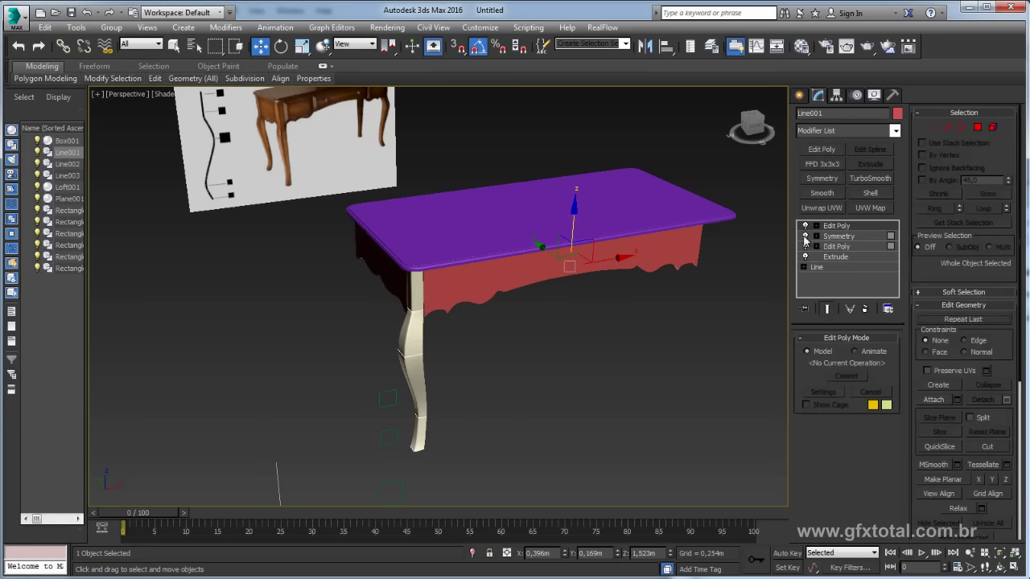
{"action": "left_click", "coordinate": [933, 400]}
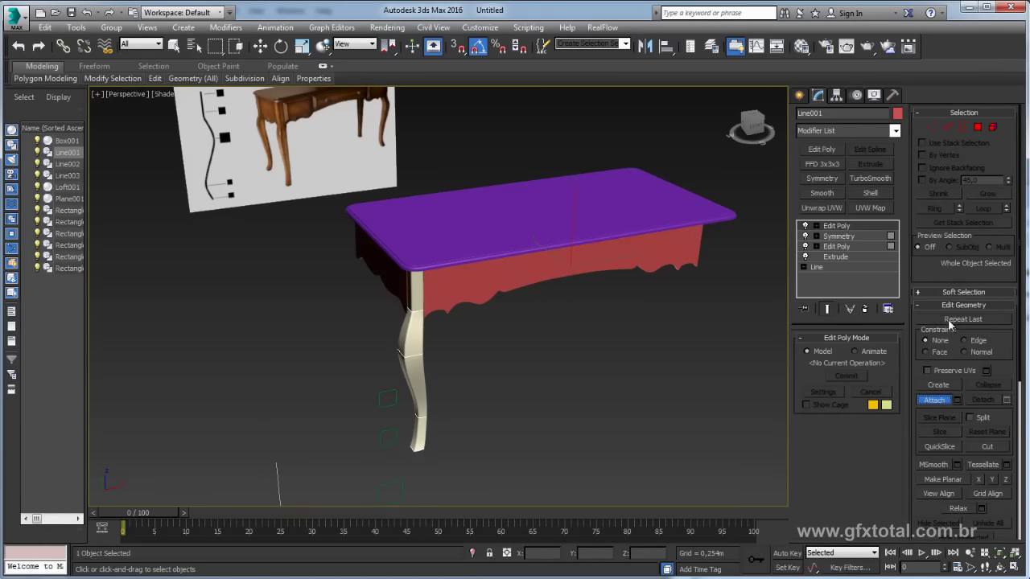
- Attach the curved leg and tabletop into the apron, then add a Symmetry modifier on X
{"action": "left_click", "coordinate": [416, 298]}
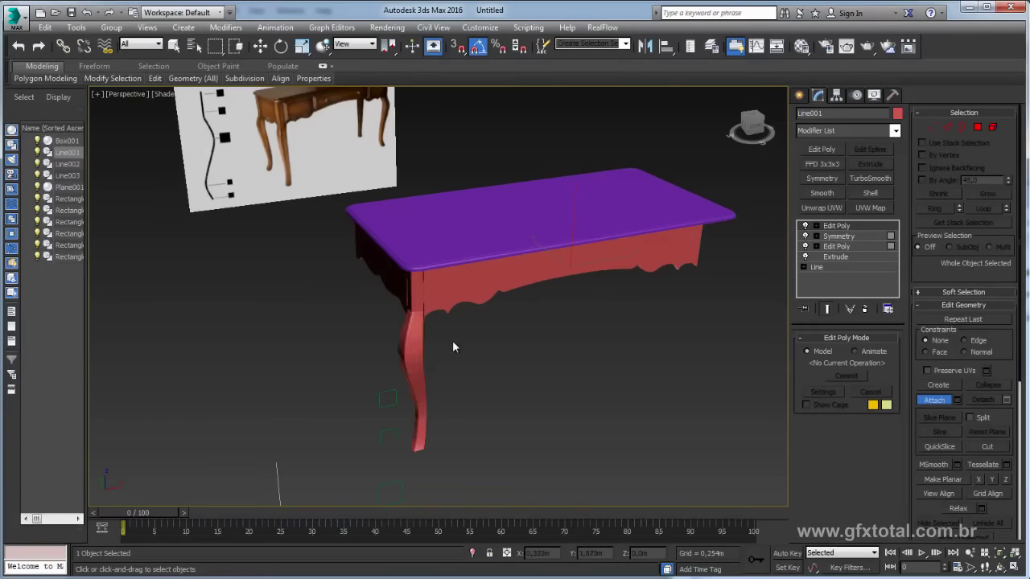
{"action": "middle_click_drag", "start_coordinate": [395, 282], "coordinate": [474, 318], "text": "alt"}
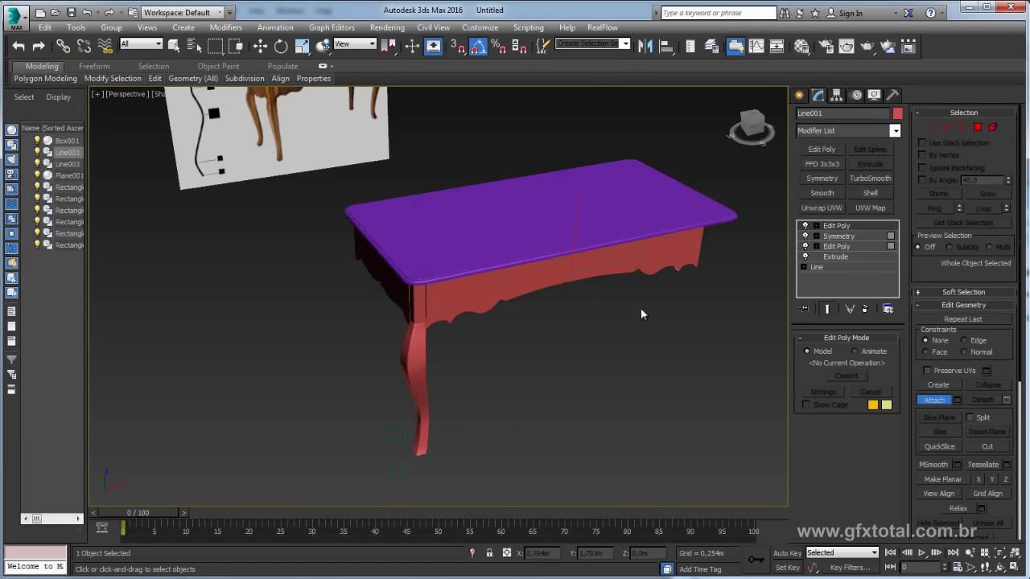
{"action": "left_click", "coordinate": [514, 245]}
{"action": "middle_click_drag", "start_coordinate": [741, 262], "coordinate": [565, 345], "text": "alt"}
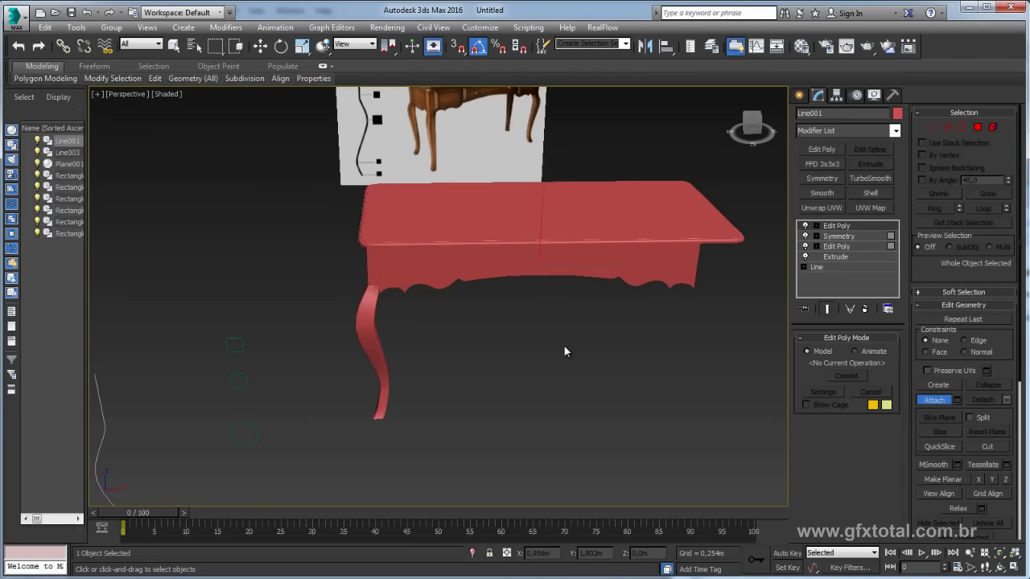
{"action": "key", "text": "F4"}
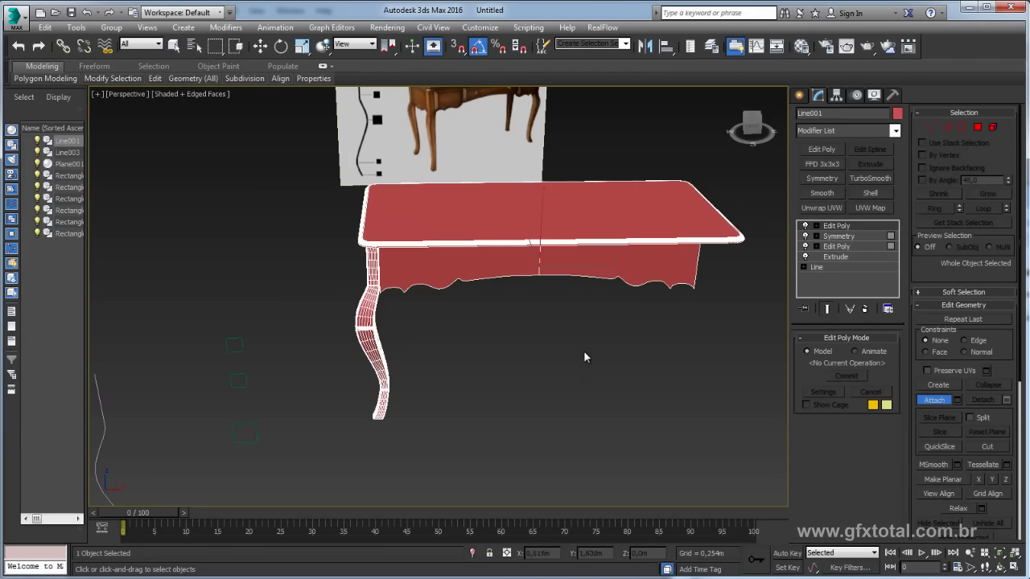
{"action": "key", "text": "F3"}
{"action": "key", "text": "F3"}
{"action": "key", "text": "F4"}
{"action": "mouse_move", "coordinate": [554, 322]}
{"action": "middle_mouse_down", "text": "alt"}
{"action": "mouse_move", "coordinate": [576, 336]}
{"action": "mouse_move", "coordinate": [580, 322]}
{"action": "mouse_move", "coordinate": [598, 321]}
{"action": "middle_mouse_up", "text": "alt"}
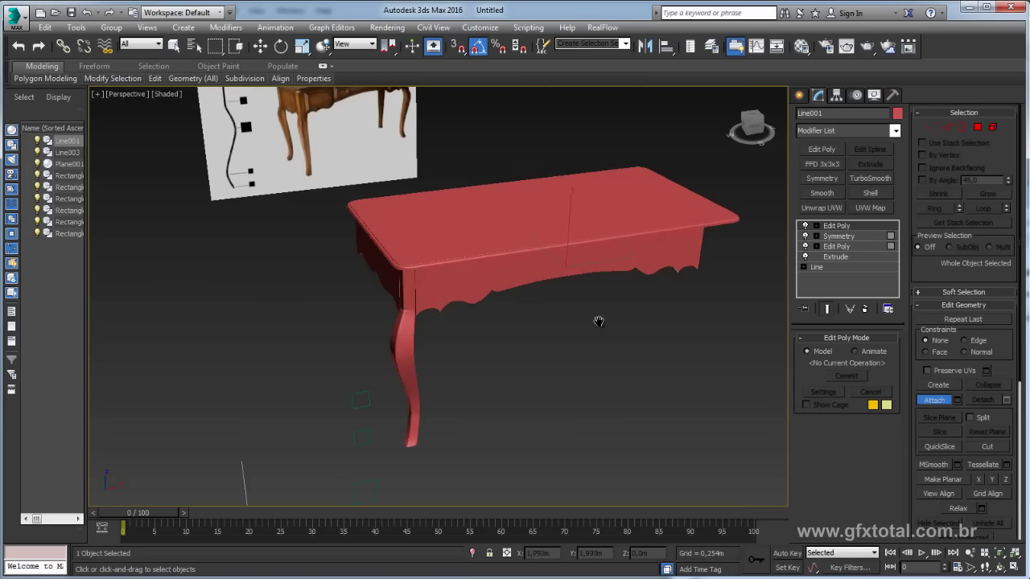
{"action": "left_click", "coordinate": [829, 180]}
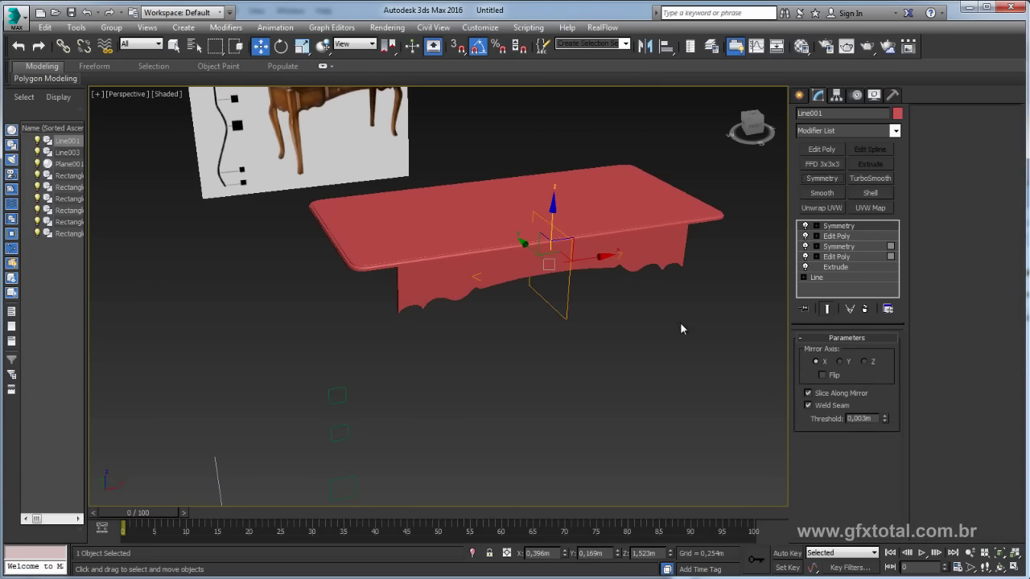
- Add a second Symmetry modifier on the Z axis and slide its mirror plane along X to form four legs
{"action": "left_click", "coordinate": [821, 375]}
{"action": "mouse_move", "coordinate": [730, 329]}
{"action": "middle_mouse_down", "text": "alt"}
{"action": "mouse_move", "coordinate": [680, 341]}
{"action": "mouse_move", "coordinate": [628, 320]}
{"action": "mouse_move", "coordinate": [595, 326]}
{"action": "mouse_move", "coordinate": [605, 320]}
{"action": "middle_mouse_up", "text": "alt"}
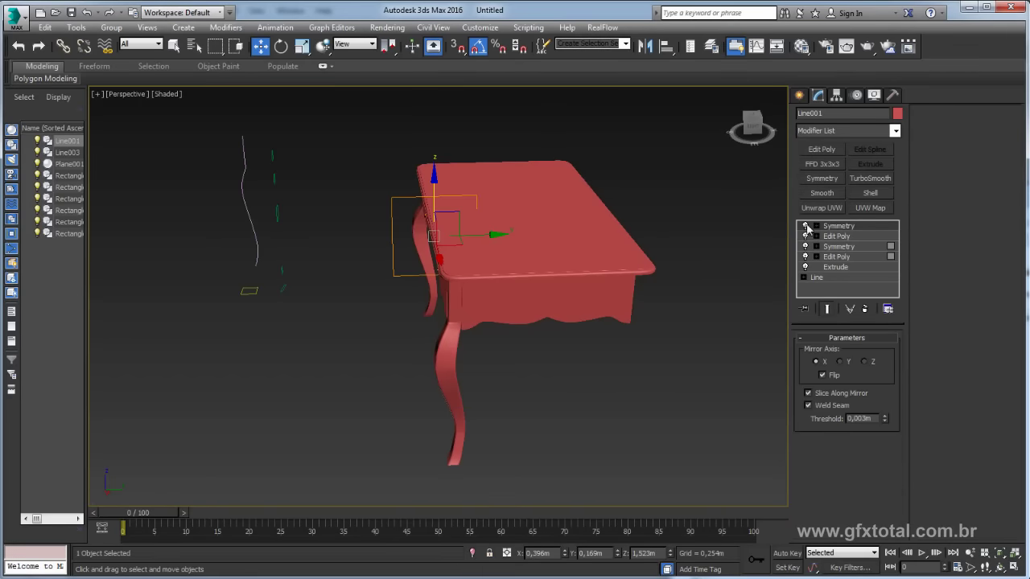
{"action": "left_click", "coordinate": [822, 178]}
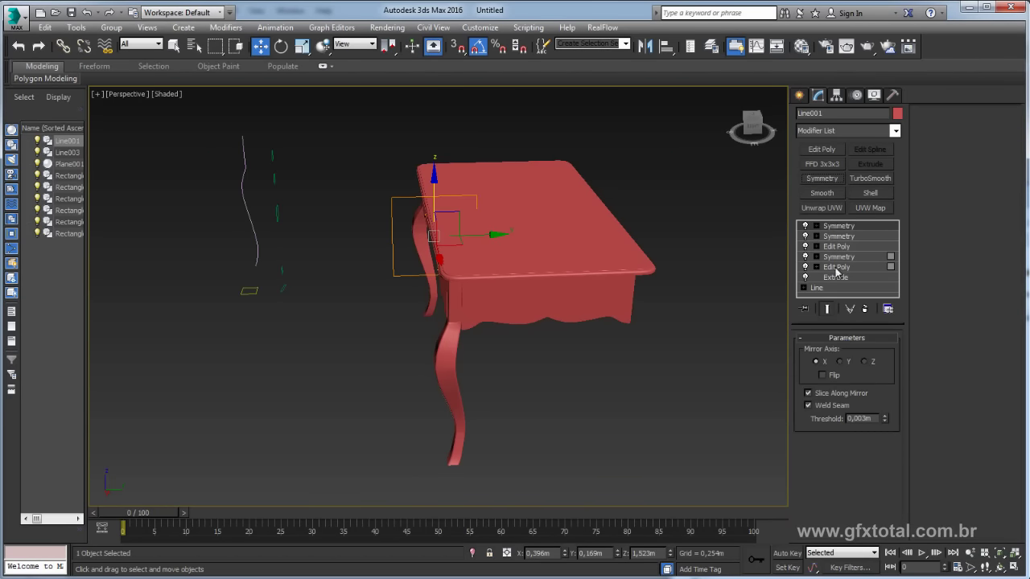
{"action": "left_click", "coordinate": [841, 362]}
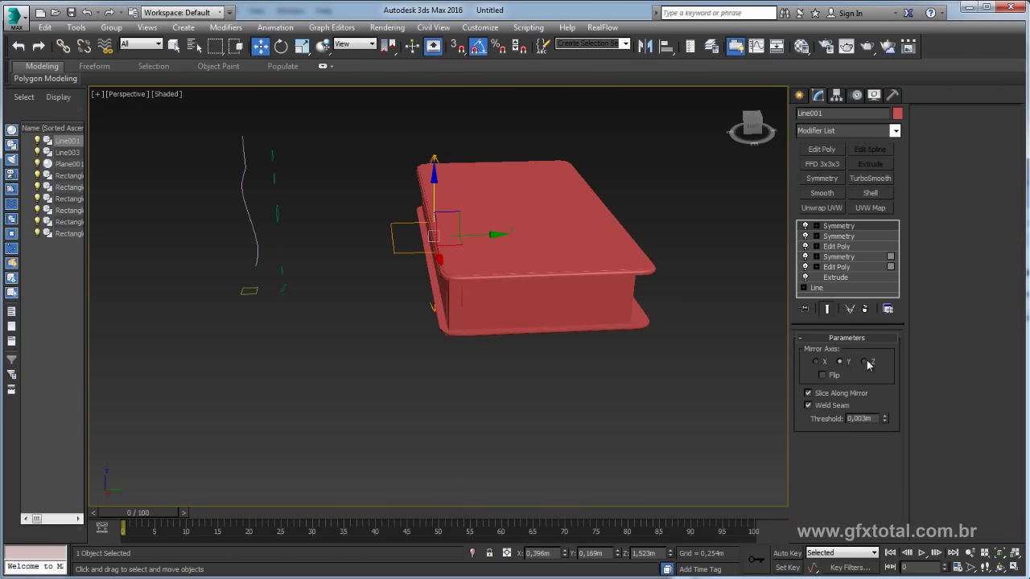
{"action": "left_click", "coordinate": [865, 363]}
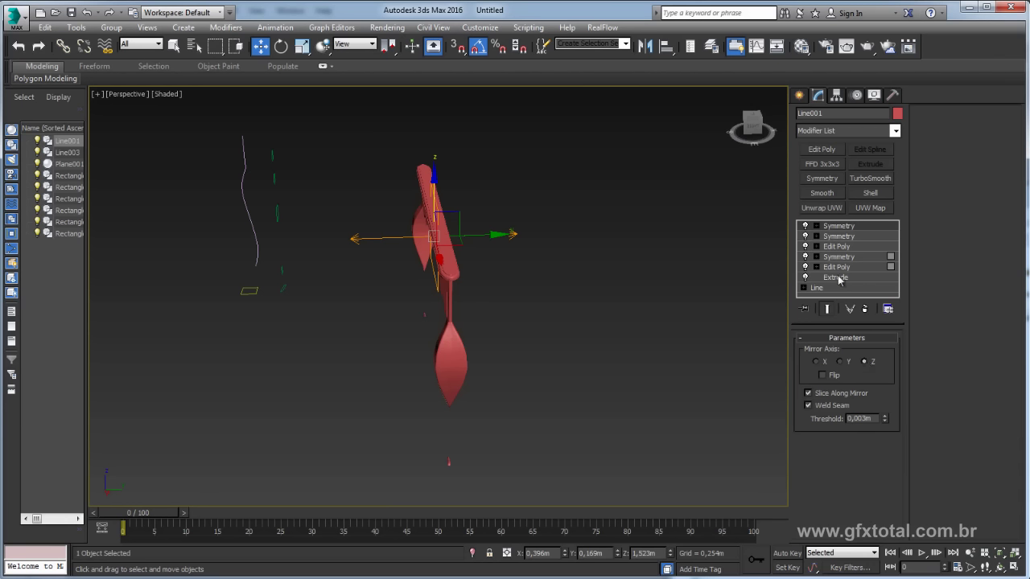
{"action": "left_click", "coordinate": [816, 226]}
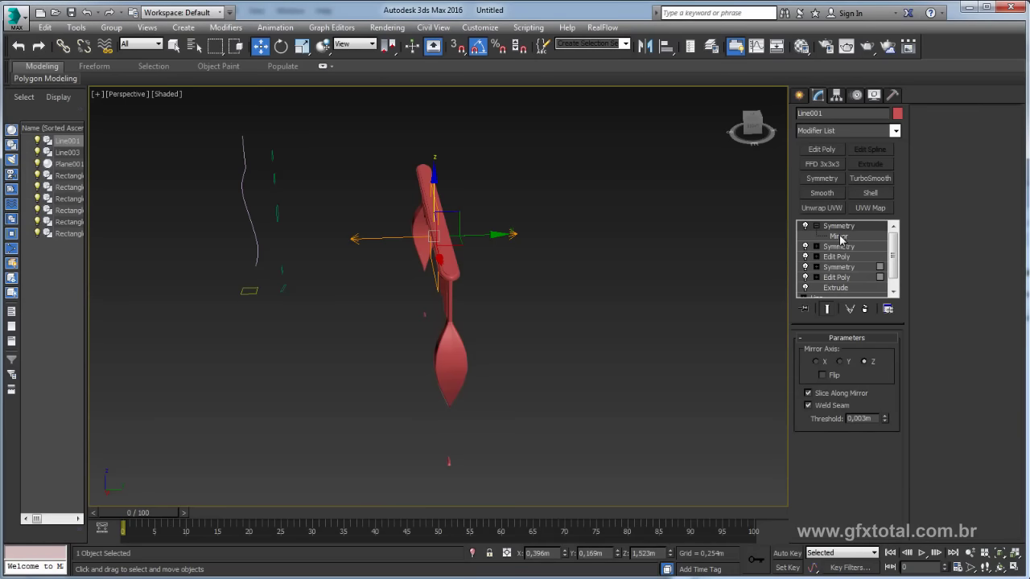
{"action": "left_click", "coordinate": [840, 237]}
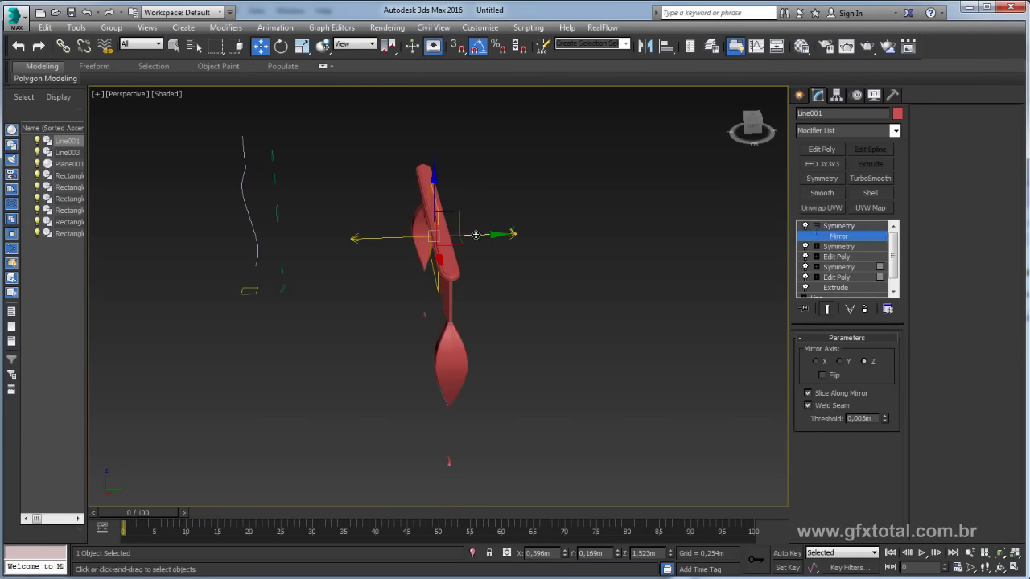
{"action": "left_click_drag", "start_coordinate": [474, 235], "coordinate": [554, 226]}
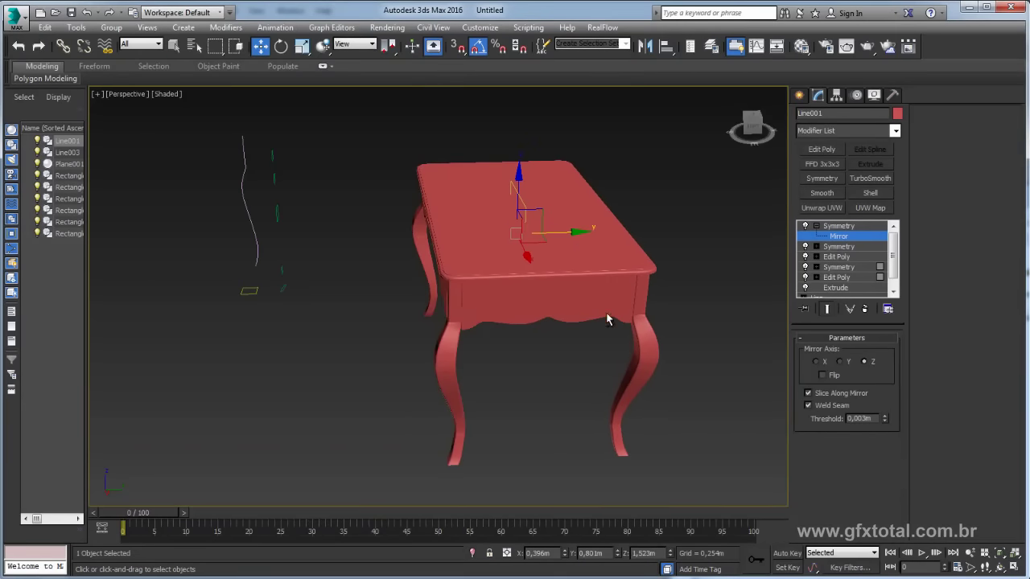
{"action": "mouse_move", "coordinate": [617, 319]}
{"action": "middle_mouse_down", "text": "alt"}
{"action": "mouse_move", "coordinate": [564, 287]}
{"action": "mouse_move", "coordinate": [702, 302]}
{"action": "mouse_move", "coordinate": [615, 352]}
{"action": "mouse_move", "coordinate": [556, 362]}
{"action": "mouse_move", "coordinate": [473, 354]}
{"action": "mouse_move", "coordinate": [417, 374]}
{"action": "mouse_move", "coordinate": [588, 350]}
{"action": "mouse_move", "coordinate": [593, 398]}
{"action": "mouse_move", "coordinate": [610, 317]}
{"action": "mouse_move", "coordinate": [617, 338]}
{"action": "mouse_move", "coordinate": [548, 351]}
{"action": "mouse_move", "coordinate": [561, 464]}
{"action": "middle_mouse_up", "text": "alt"}
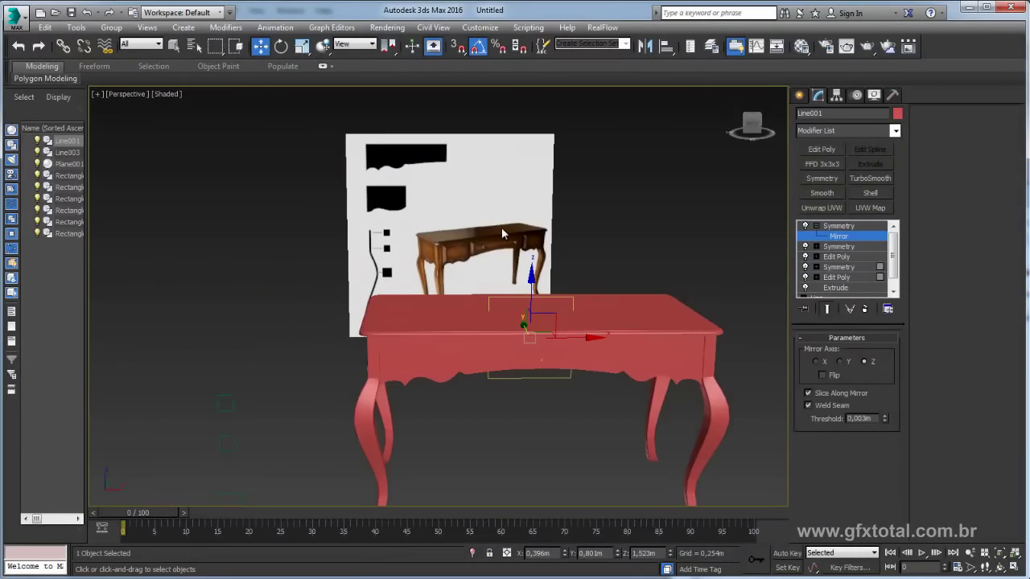
- Undo the accidental mirror-plane move and shift the whole table left along X
{"action": "mouse_move", "coordinate": [502, 234]}
{"action": "middle_mouse_down", "text": "alt"}
{"action": "mouse_move", "coordinate": [556, 191]}
{"action": "mouse_move", "coordinate": [531, 252]}
{"action": "mouse_move", "coordinate": [576, 354]}
{"action": "mouse_move", "coordinate": [665, 304]}
{"action": "middle_mouse_up", "text": "alt"}
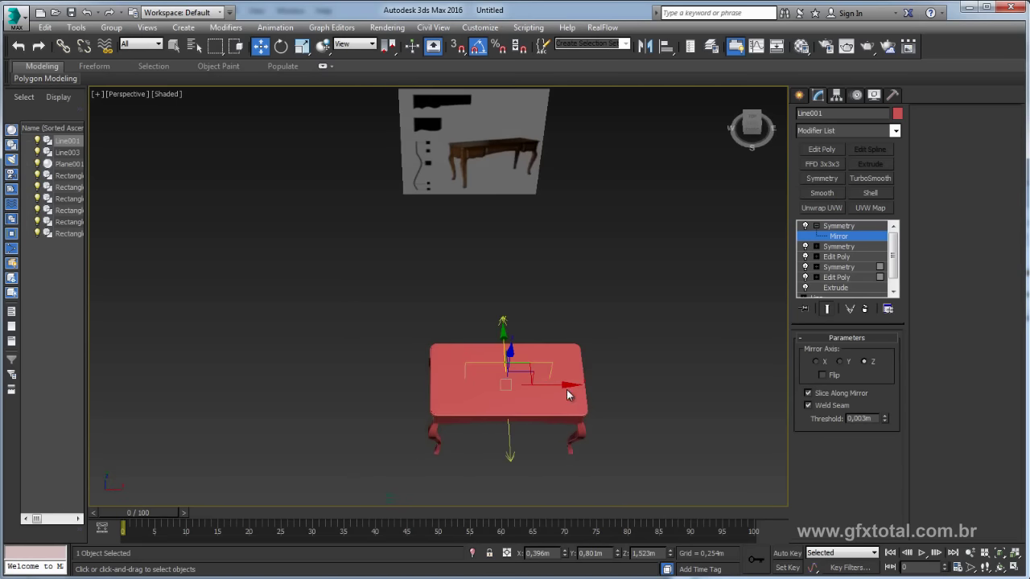
{"action": "left_click_drag", "start_coordinate": [566, 389], "coordinate": [328, 390]}
{"action": "key", "text": "ctrl+z"}
{"action": "left_click", "coordinate": [839, 226]}
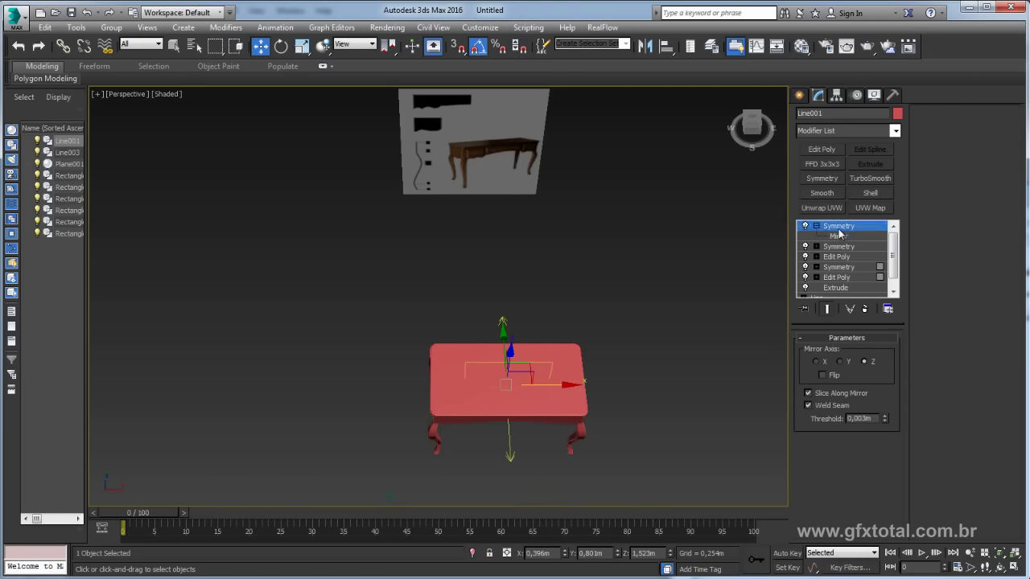
{"action": "left_click_drag", "start_coordinate": [509, 374], "coordinate": [330, 376]}
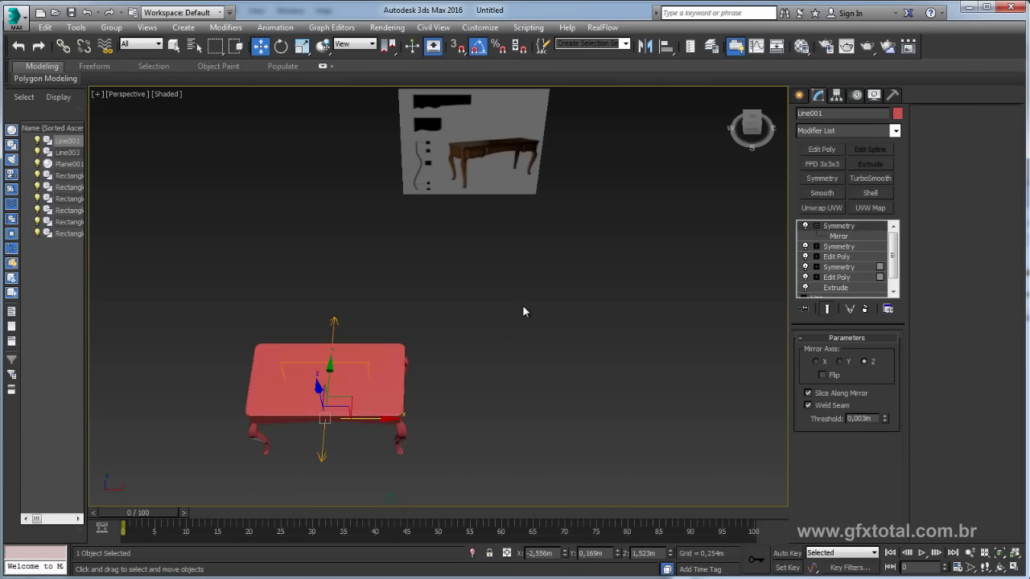
{"action": "left_click_drag", "start_coordinate": [411, 416], "coordinate": [362, 413]}
- Check the table against the reference photo in Front view, then return to Perspective with Edged Faces on
{"action": "key", "text": "f"}
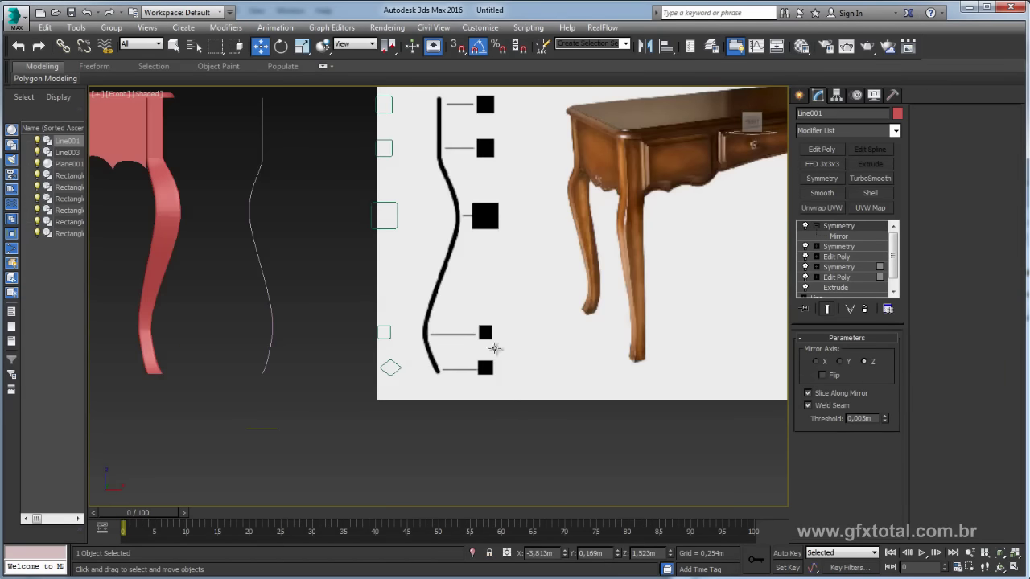
{"action": "middle_click_drag", "start_coordinate": [490, 349], "coordinate": [336, 432]}
{"action": "scroll", "coordinate": [475, 329], "scroll_direction": "up", "scroll_amount": 5}
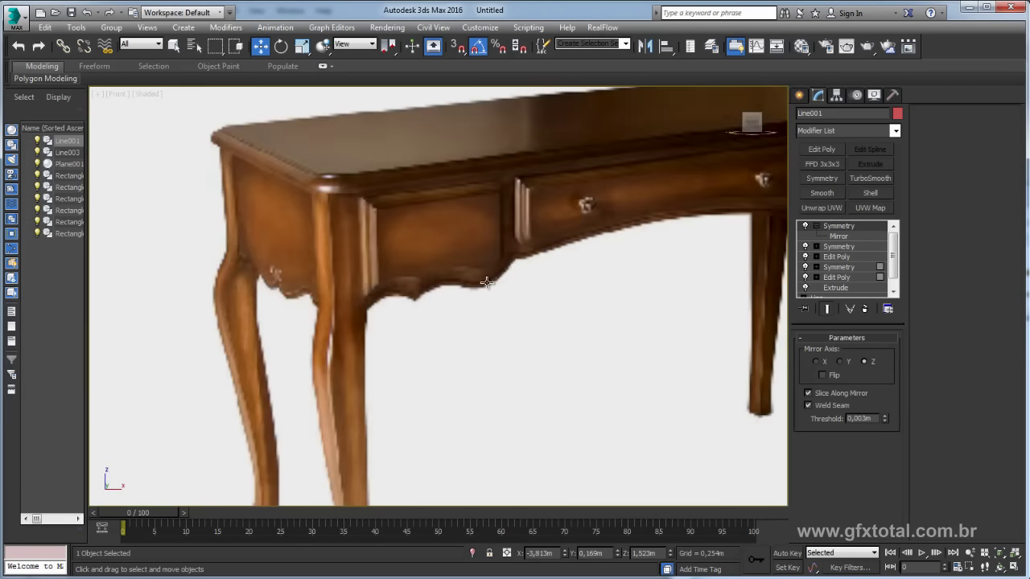
{"action": "scroll", "coordinate": [494, 258], "scroll_direction": "up", "scroll_amount": 3}
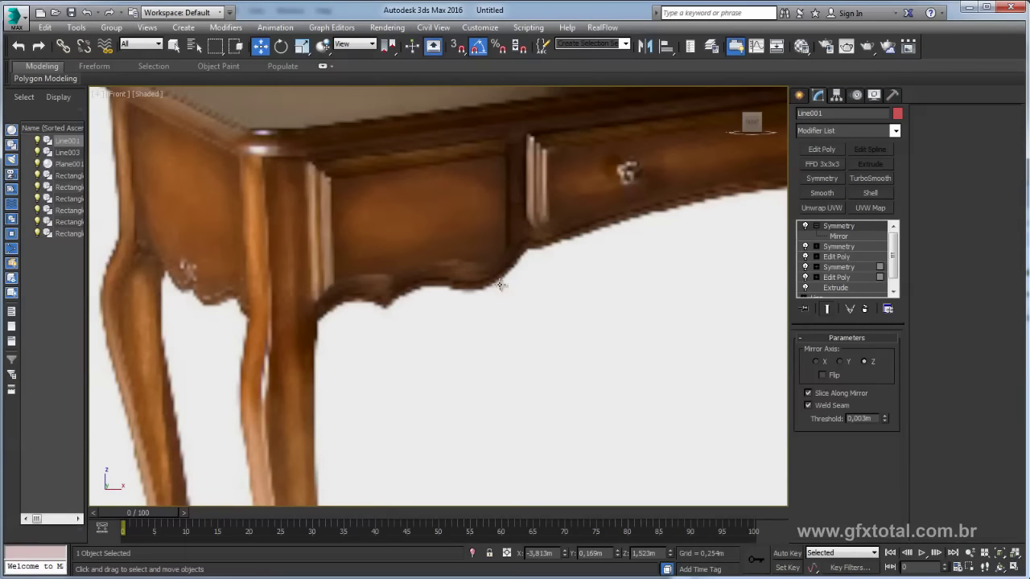
{"action": "scroll", "coordinate": [500, 284], "scroll_direction": "down", "scroll_amount": 3}
{"action": "scroll", "coordinate": [500, 284], "scroll_direction": "down", "scroll_amount": 3}
{"action": "middle_click_drag", "start_coordinate": [252, 330], "coordinate": [538, 231]}
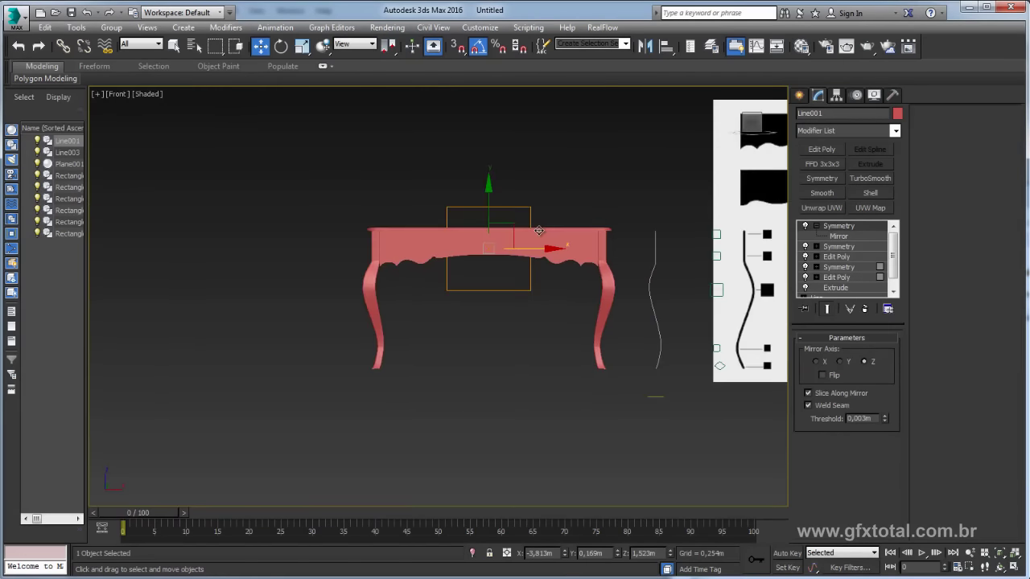
{"action": "scroll", "coordinate": [538, 231], "scroll_direction": "up", "scroll_amount": 3}
{"action": "key", "text": "p"}
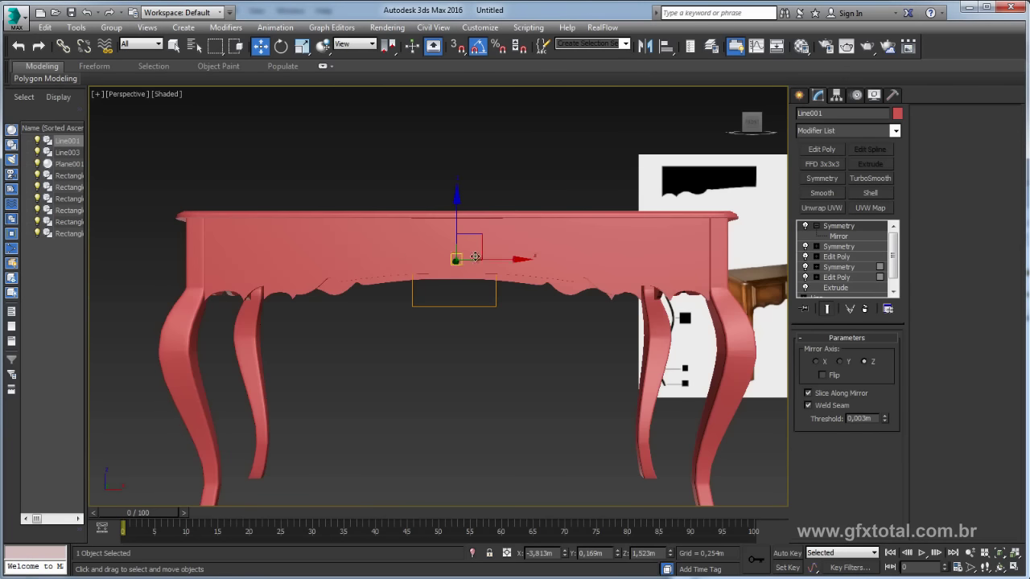
{"action": "middle_click_drag", "start_coordinate": [403, 262], "coordinate": [629, 262], "text": "alt"}
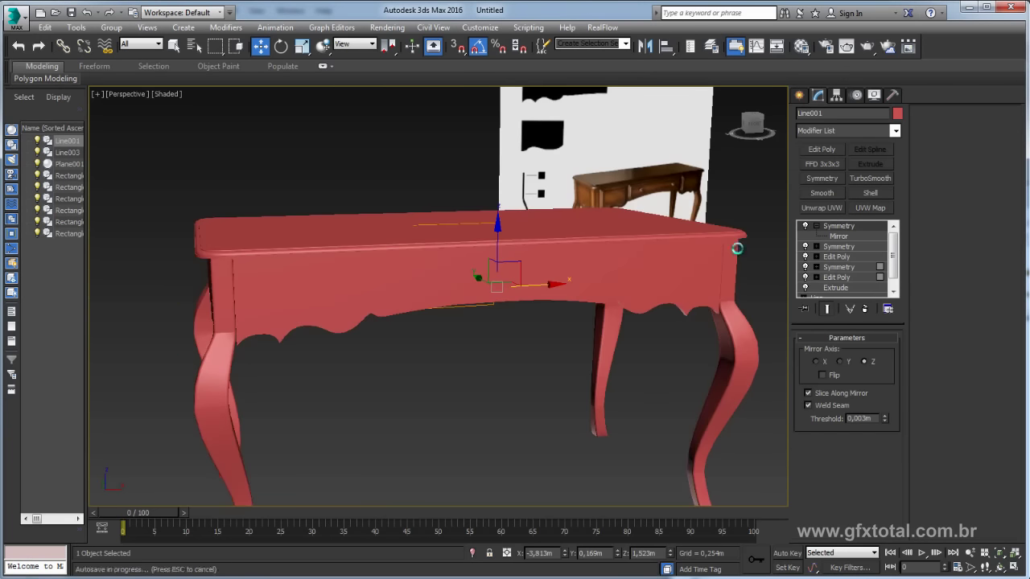
{"action": "key", "text": "F4"}
- Add an Edit Poly modifier and select the two front apron polygons
{"action": "left_click", "coordinate": [821, 149]}
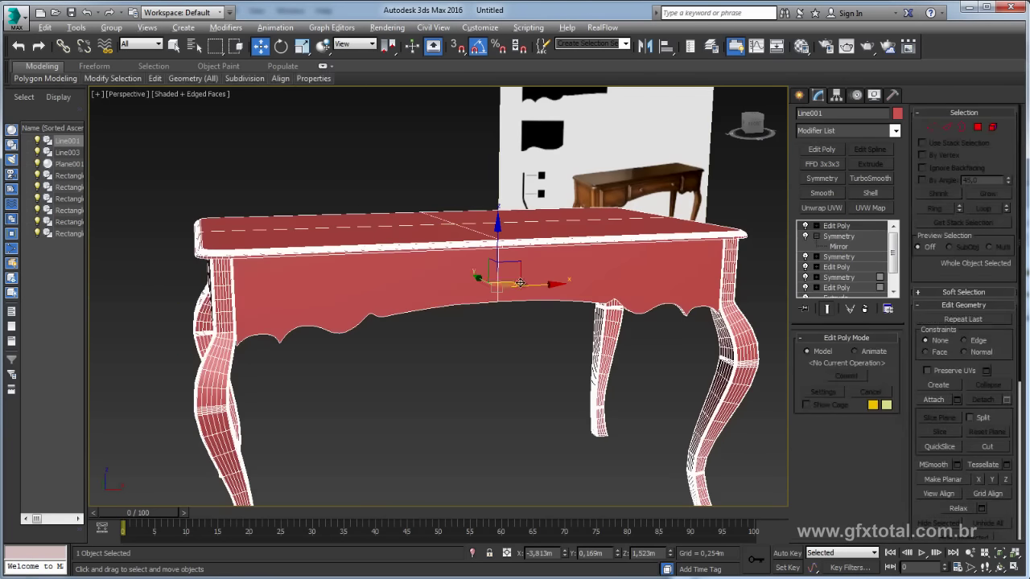
{"action": "middle_click_drag", "start_coordinate": [684, 337], "coordinate": [798, 332], "text": "alt"}
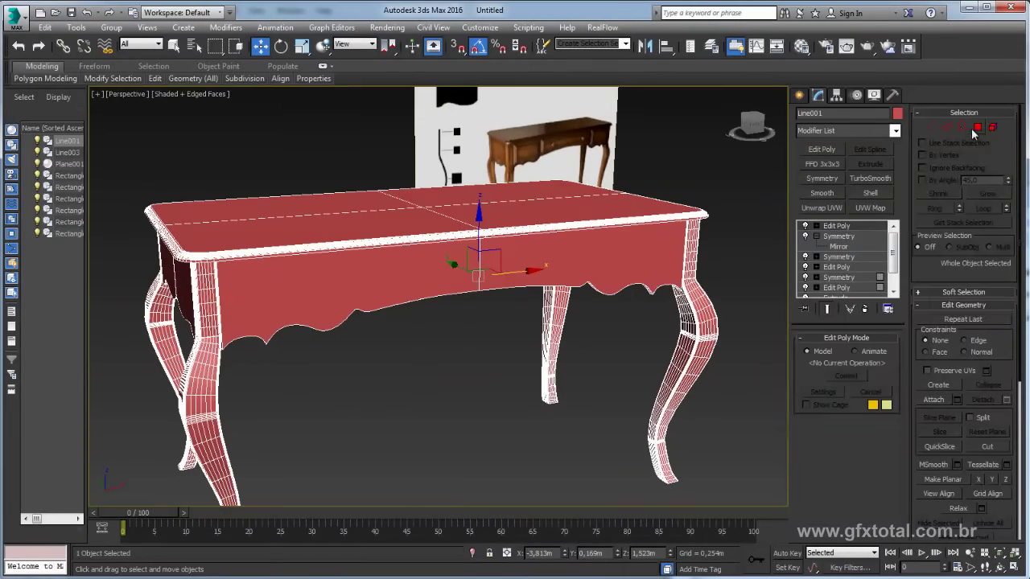
{"action": "left_click", "coordinate": [978, 127]}
{"action": "left_click", "coordinate": [519, 270]}
{"action": "left_click", "coordinate": [419, 276]}
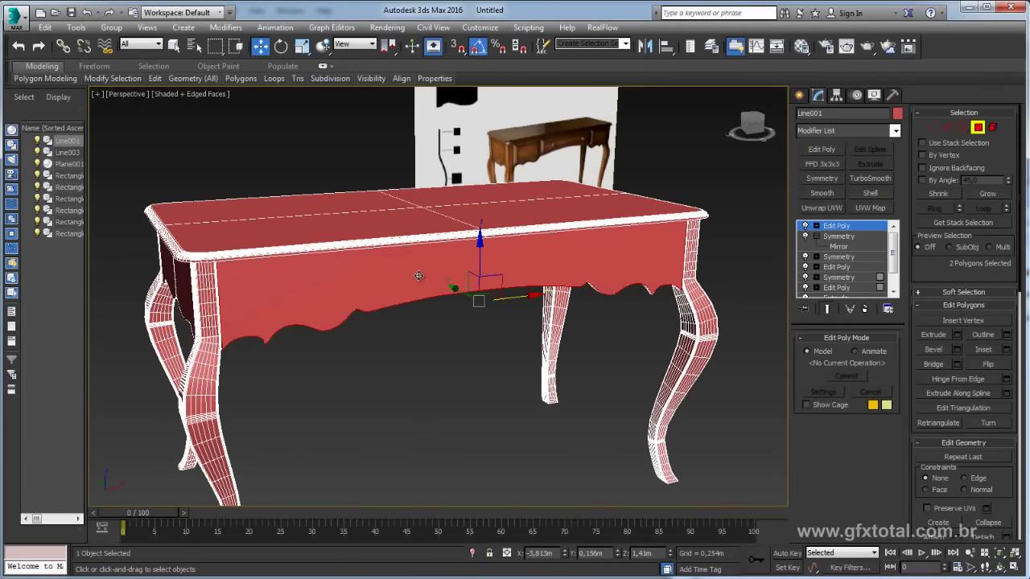
{"action": "mouse_move", "coordinate": [419, 276]}
{"action": "middle_mouse_down", "text": "alt"}
{"action": "mouse_move", "coordinate": [479, 226]}
{"action": "mouse_move", "coordinate": [483, 321]}
{"action": "middle_mouse_up", "text": "alt"}
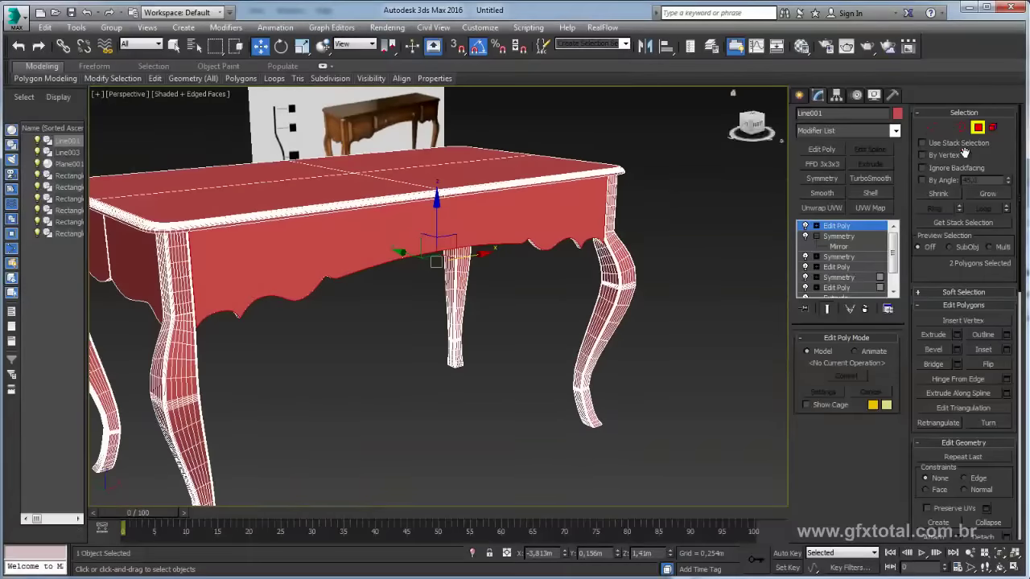
{"action": "scroll", "coordinate": [1001, 434], "scroll_direction": "down", "scroll_amount": 2}
{"action": "scroll", "coordinate": [996, 386], "scroll_direction": "down", "scroll_amount": 2}
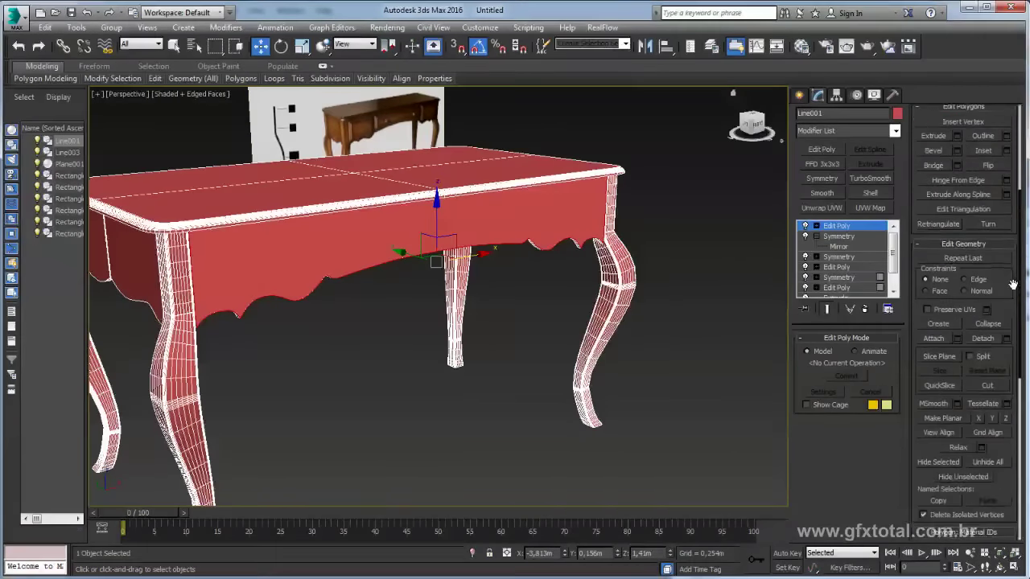
{"action": "scroll", "coordinate": [989, 338], "scroll_direction": "down", "scroll_amount": 2}
- Detach the selected apron polygons as a new object named 'gavetas'
{"action": "left_click", "coordinate": [1007, 332]}
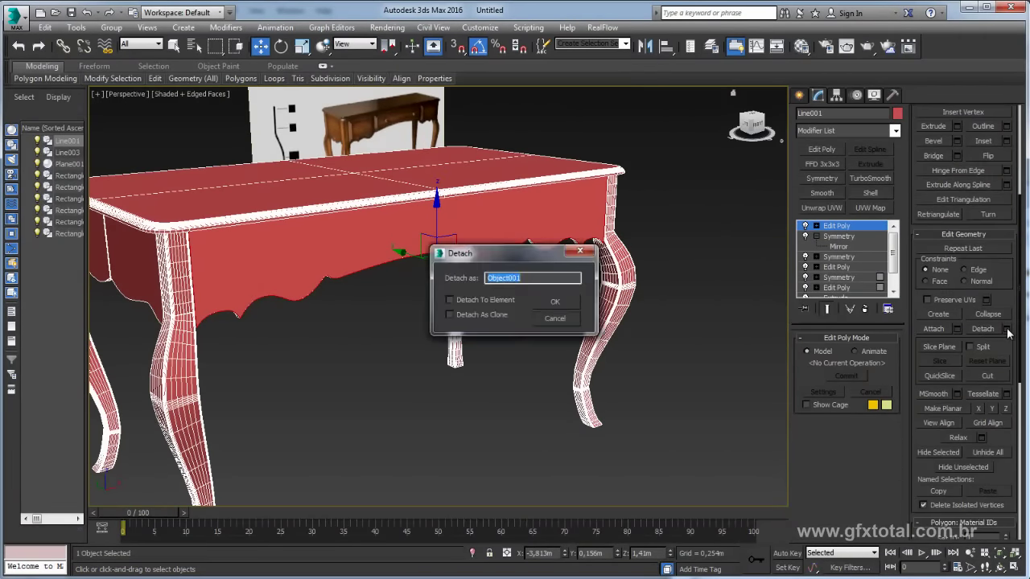
{"action": "mouse_move", "coordinate": [501, 255]}
{"action": "left_mouse_down"}
{"action": "mouse_move", "coordinate": [589, 270]}
{"action": "mouse_move", "coordinate": [577, 303]}
{"action": "left_mouse_up"}
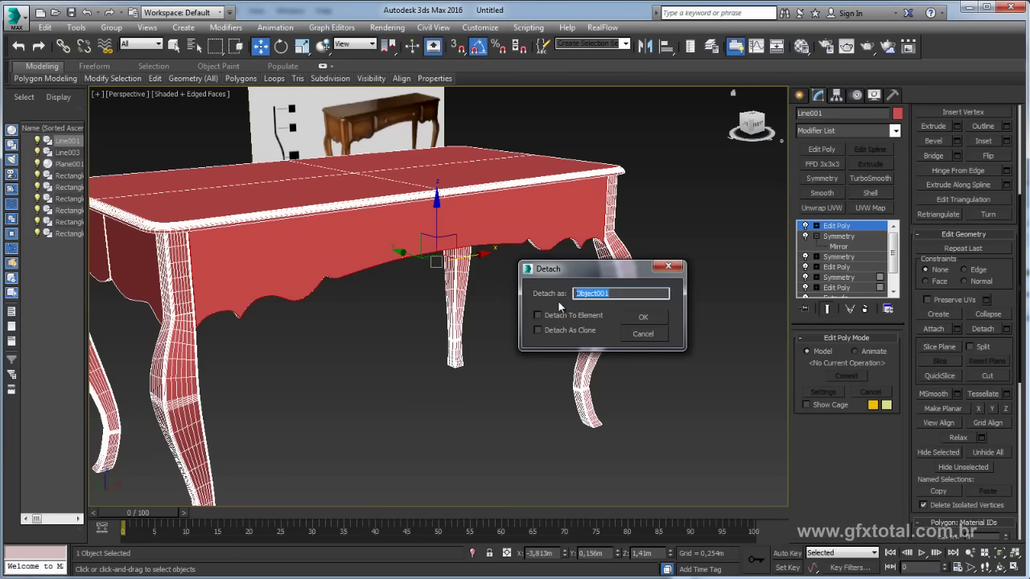
{"action": "type", "text": "gavetas"}
{"action": "left_click", "coordinate": [552, 330]}
- Leave Polygon mode on Line001 and move the table away from the detached apron
{"action": "left_click", "coordinate": [644, 317]}
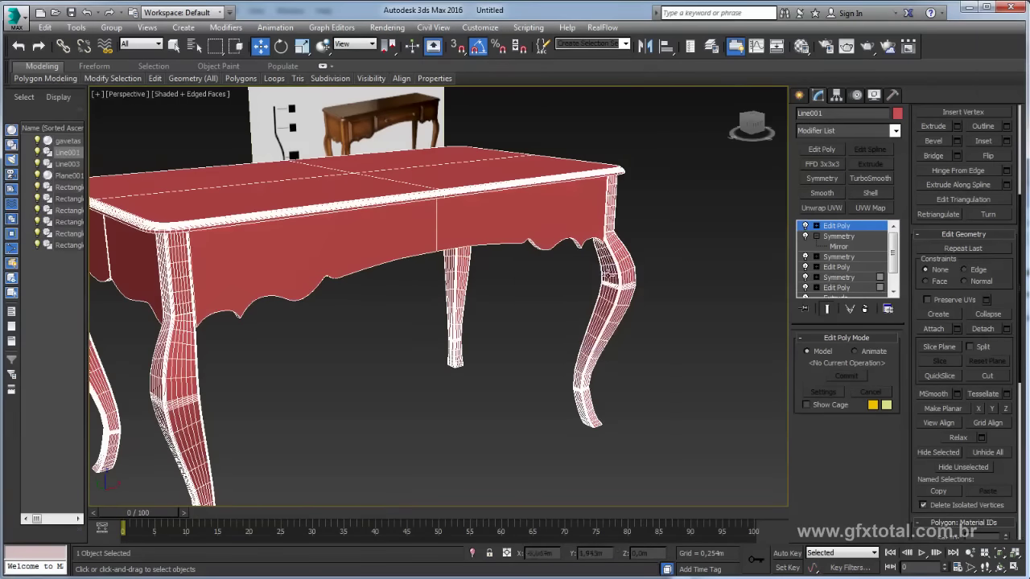
{"action": "left_click", "coordinate": [837, 226]}
{"action": "key", "text": "z"}
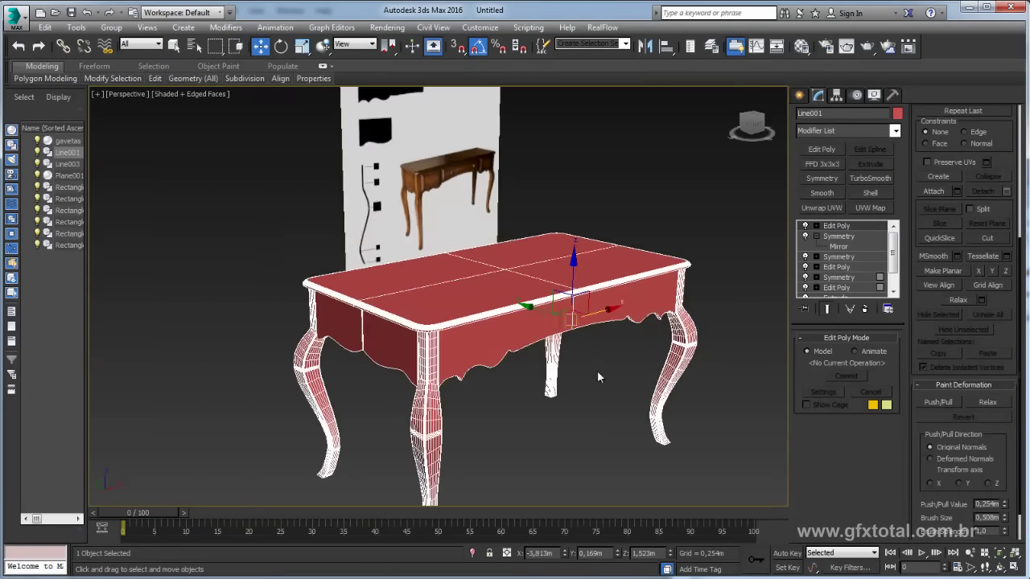
{"action": "left_click_drag", "start_coordinate": [535, 309], "coordinate": [272, 293]}
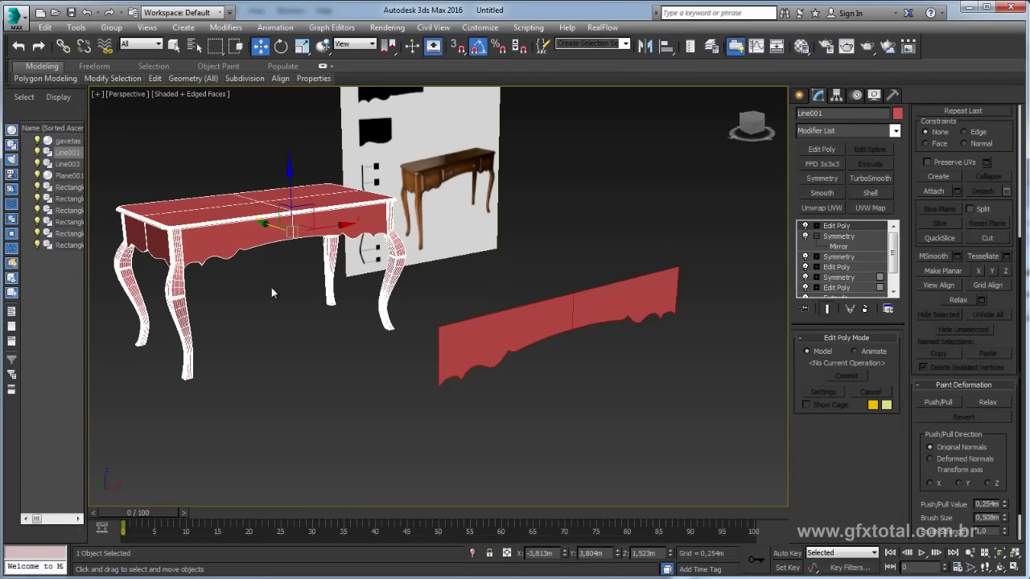
- Select the gavetas apron piece and switch it to Edge sub-object level
{"action": "left_click", "coordinate": [555, 313]}
{"action": "mouse_move", "coordinate": [450, 278]}
{"action": "middle_mouse_down", "text": "alt"}
{"action": "mouse_move", "coordinate": [527, 370]}
{"action": "mouse_move", "coordinate": [589, 384]}
{"action": "mouse_move", "coordinate": [553, 378]}
{"action": "middle_mouse_up", "text": "alt"}
{"action": "key", "text": "alt+Tab"}
{"action": "key", "text": "alt+Tab"}
{"action": "left_click", "coordinate": [579, 361]}
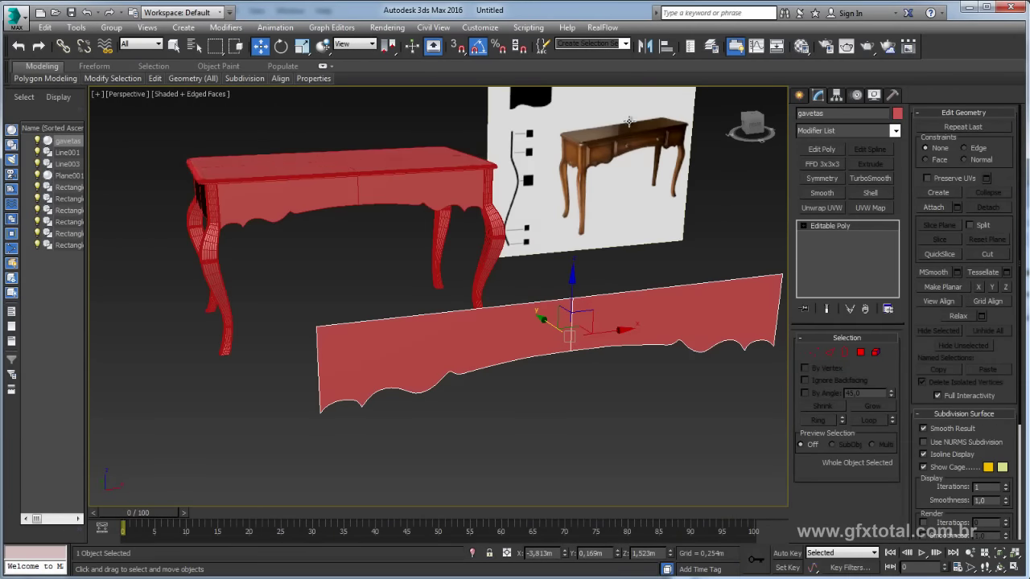
{"action": "left_click", "coordinate": [829, 353]}
{"action": "mouse_move", "coordinate": [494, 358]}
{"action": "middle_mouse_down", "text": "alt"}
{"action": "mouse_move", "coordinate": [651, 326]}
{"action": "mouse_move", "coordinate": [628, 328]}
{"action": "middle_mouse_up", "text": "alt"}
- Compare the table model with the reference photo in the Front view
{"action": "key", "text": "f"}
{"action": "scroll", "coordinate": [600, 341], "scroll_direction": "down", "scroll_amount": 5}
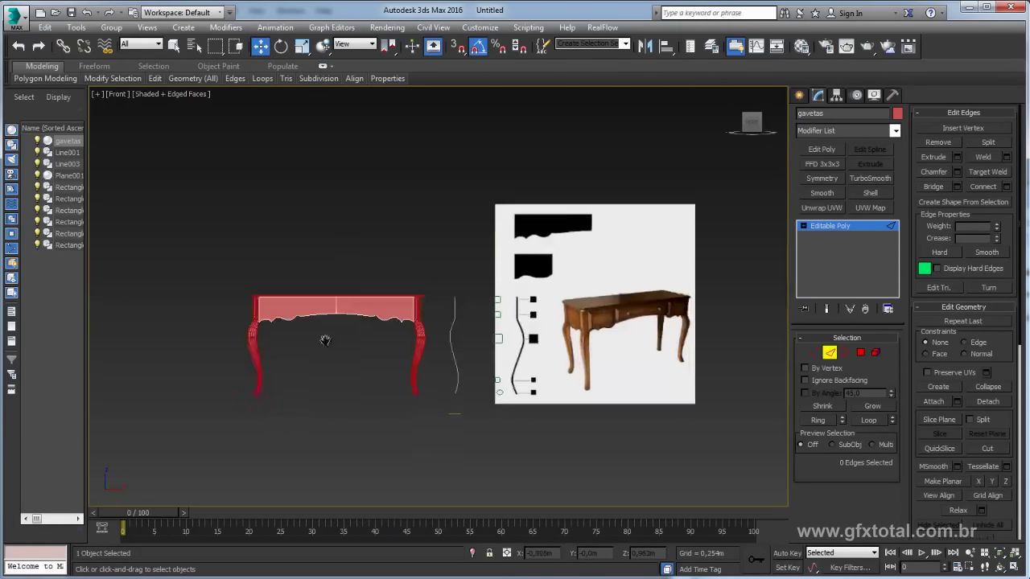
{"action": "scroll", "coordinate": [340, 298], "scroll_direction": "up", "scroll_amount": 4}
{"action": "scroll", "coordinate": [503, 307], "scroll_direction": "up", "scroll_amount": 3}
{"action": "scroll", "coordinate": [502, 312], "scroll_direction": "up", "scroll_amount": 3}
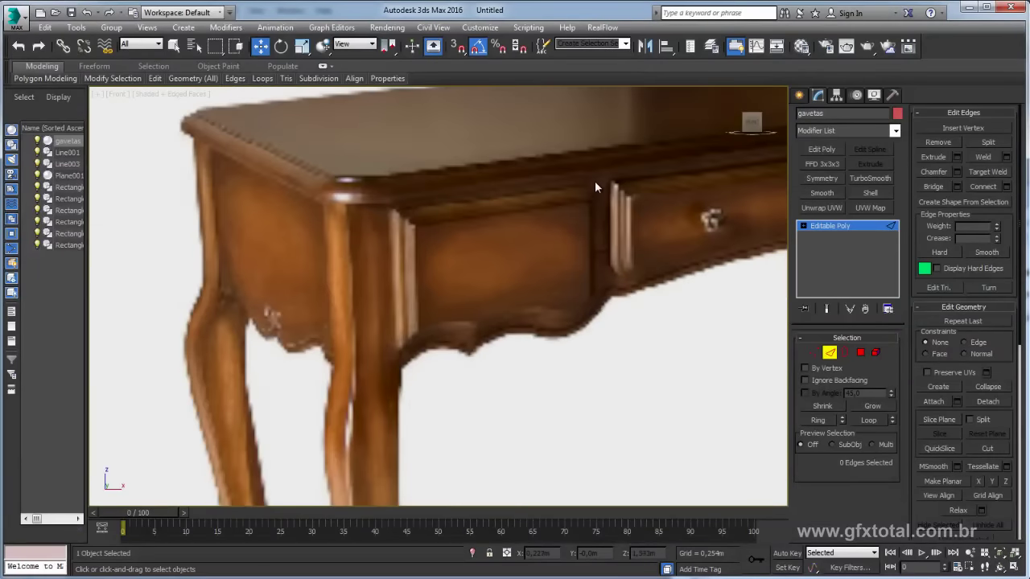
{"action": "scroll", "coordinate": [522, 223], "scroll_direction": "down", "scroll_amount": 3}
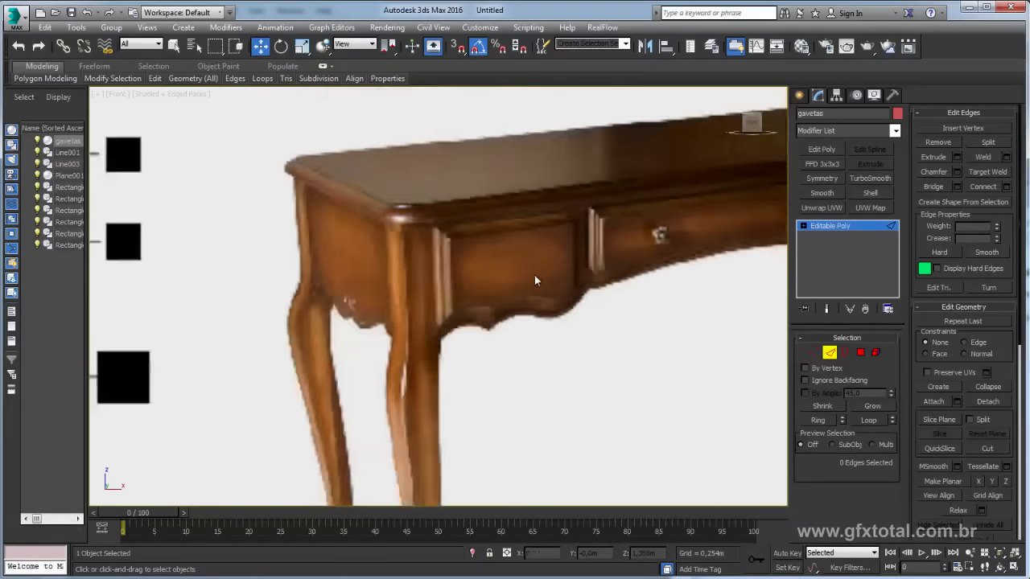
{"action": "scroll", "coordinate": [534, 275], "scroll_direction": "down", "scroll_amount": 3}
{"action": "middle_click_drag", "start_coordinate": [265, 287], "coordinate": [593, 317]}
{"action": "scroll", "coordinate": [593, 313], "scroll_direction": "up", "scroll_amount": 1}
{"action": "middle_click_drag", "start_coordinate": [406, 304], "coordinate": [241, 289]}
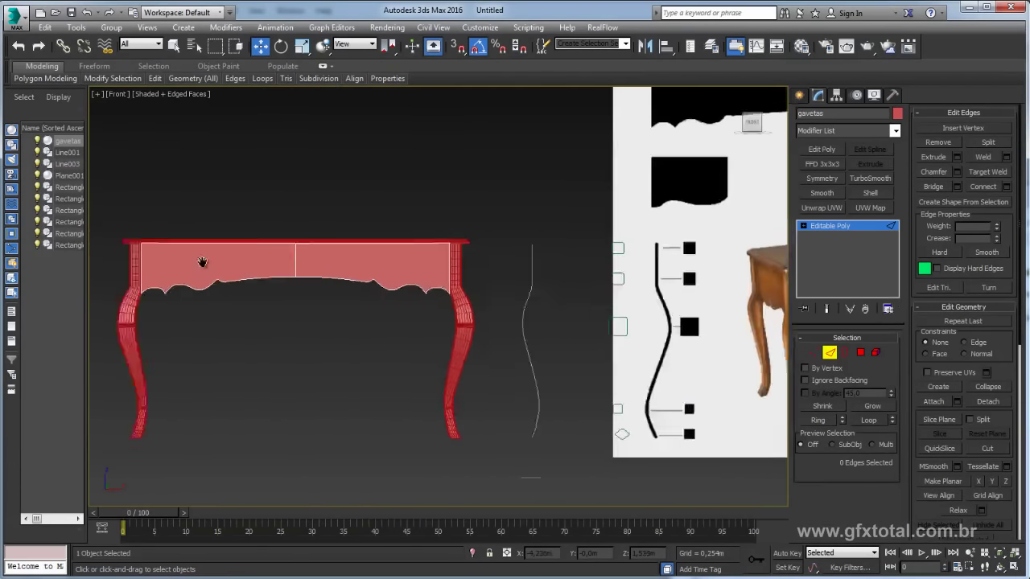
{"action": "middle_click_drag", "start_coordinate": [690, 282], "coordinate": [436, 302]}
{"action": "scroll", "coordinate": [435, 302], "scroll_direction": "up", "scroll_amount": 4}
{"action": "scroll", "coordinate": [403, 261], "scroll_direction": "up", "scroll_amount": 2}
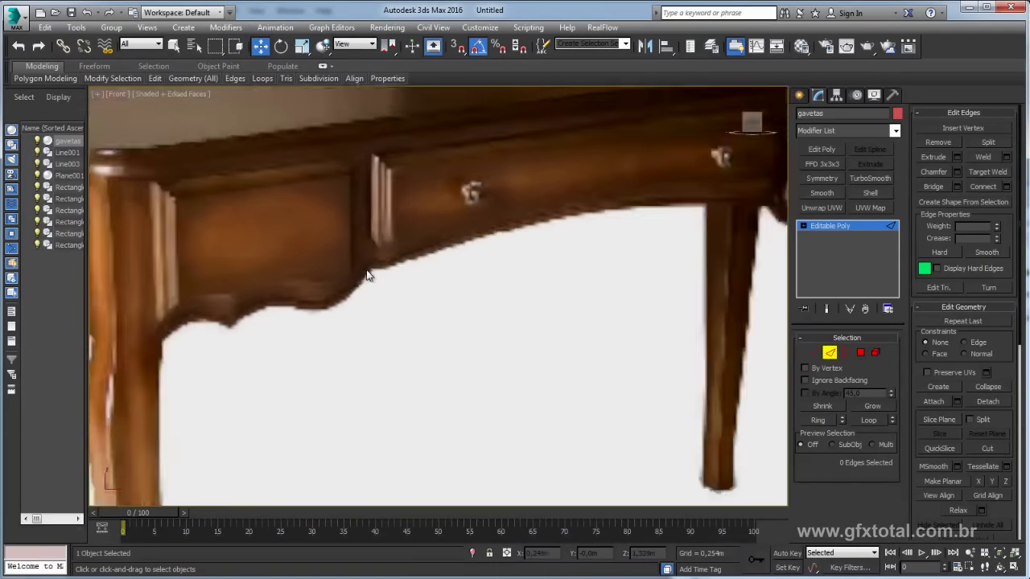
{"action": "scroll", "coordinate": [393, 264], "scroll_direction": "up", "scroll_amount": 1}
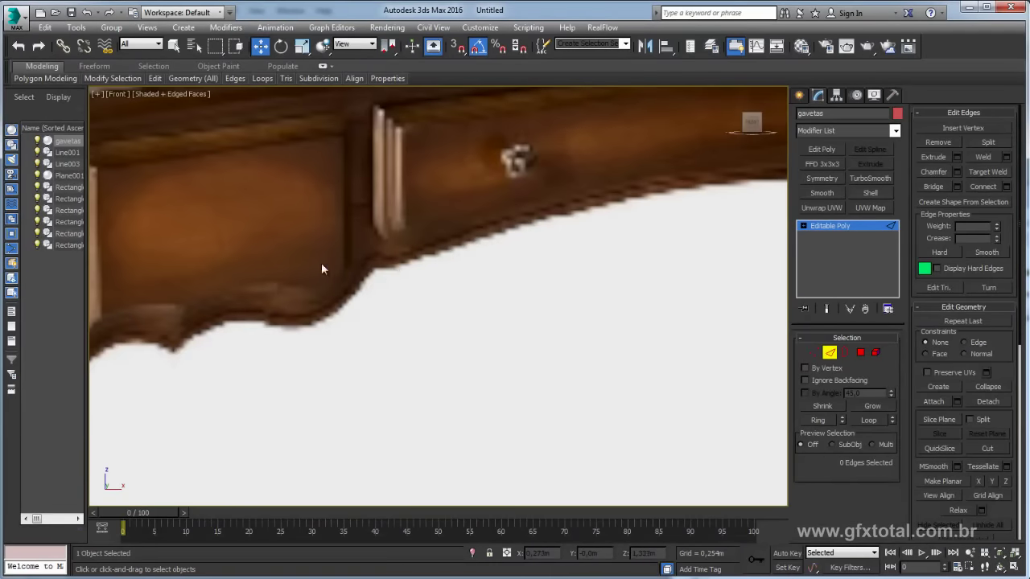
{"action": "scroll", "coordinate": [321, 269], "scroll_direction": "down", "scroll_amount": 3}
{"action": "middle_click_drag", "start_coordinate": [201, 277], "coordinate": [501, 277]}
{"action": "scroll", "coordinate": [501, 277], "scroll_direction": "up", "scroll_amount": 3}
{"action": "scroll", "coordinate": [201, 283], "scroll_direction": "up", "scroll_amount": 2}
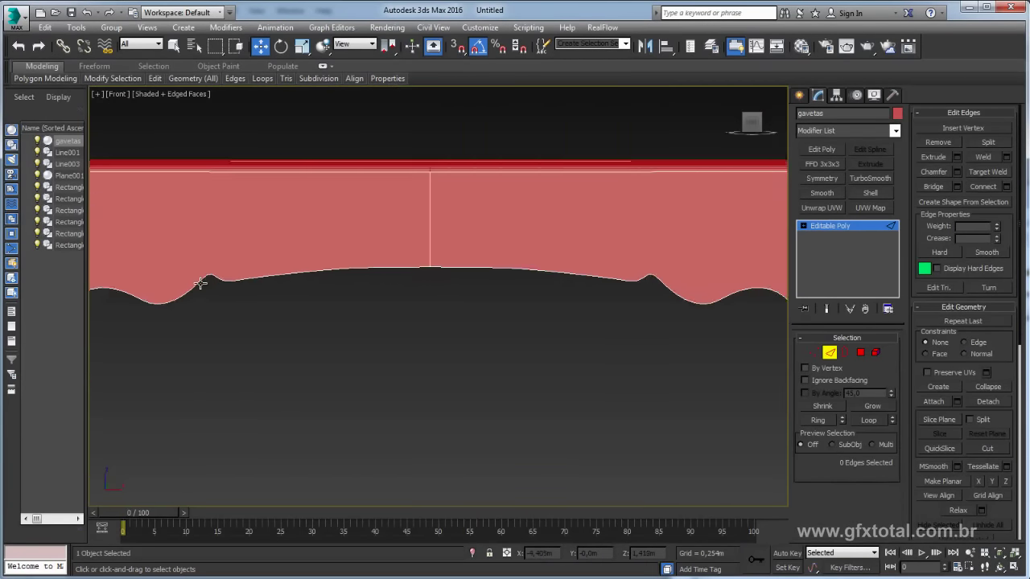
{"action": "middle_click_drag", "start_coordinate": [201, 283], "coordinate": [314, 319]}
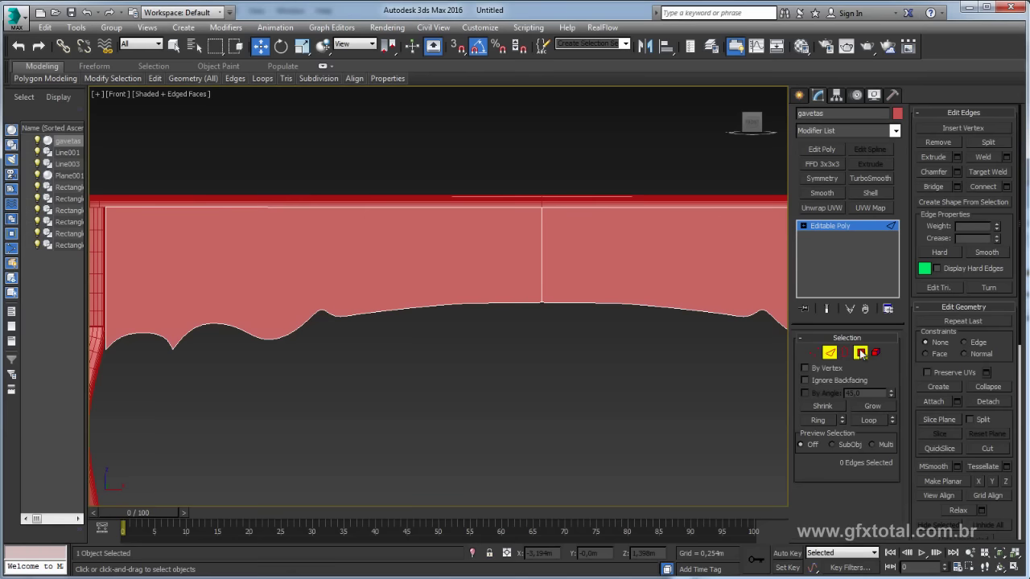
- Try selecting the left and right front apron polygons, then clear the selection
{"action": "left_click", "coordinate": [861, 352]}
{"action": "middle_click_drag", "start_coordinate": [338, 383], "coordinate": [395, 398]}
{"action": "left_click", "coordinate": [374, 284]}
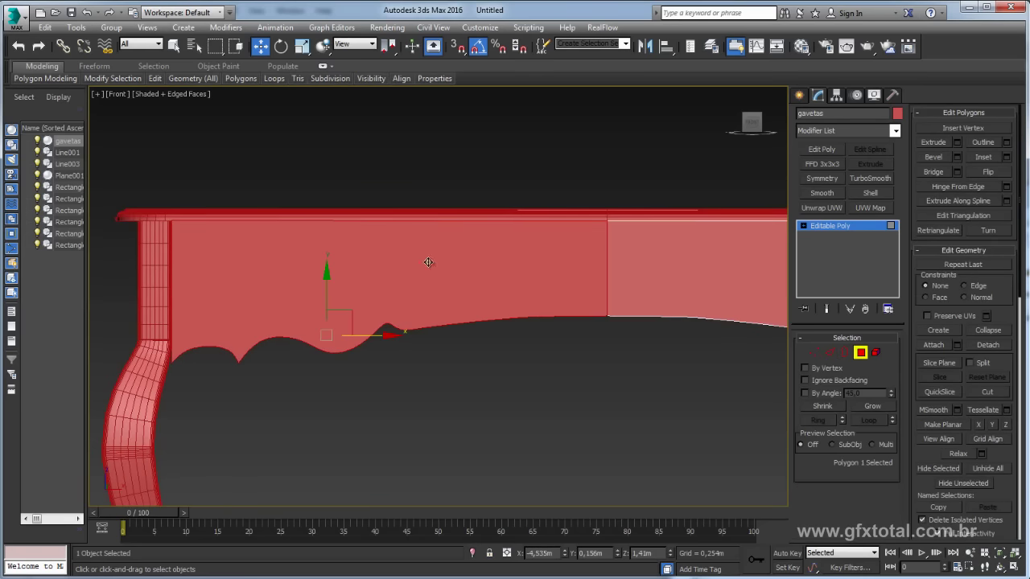
{"action": "left_click", "coordinate": [646, 301], "text": "ctrl"}
{"action": "scroll", "coordinate": [636, 311], "scroll_direction": "down", "scroll_amount": 4}
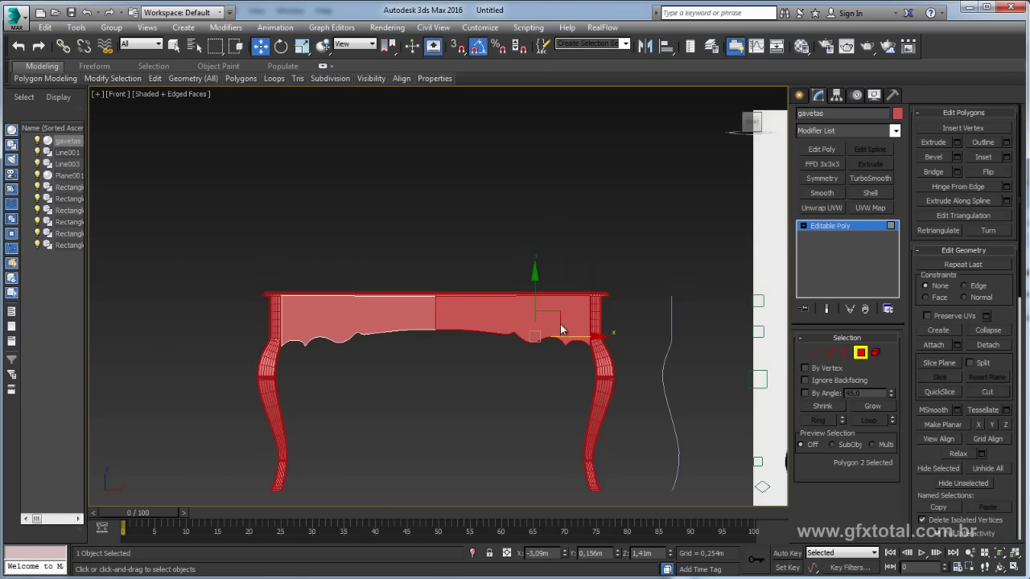
{"action": "left_click", "coordinate": [415, 334]}
{"action": "scroll", "coordinate": [567, 348], "scroll_direction": "up", "scroll_amount": 3}
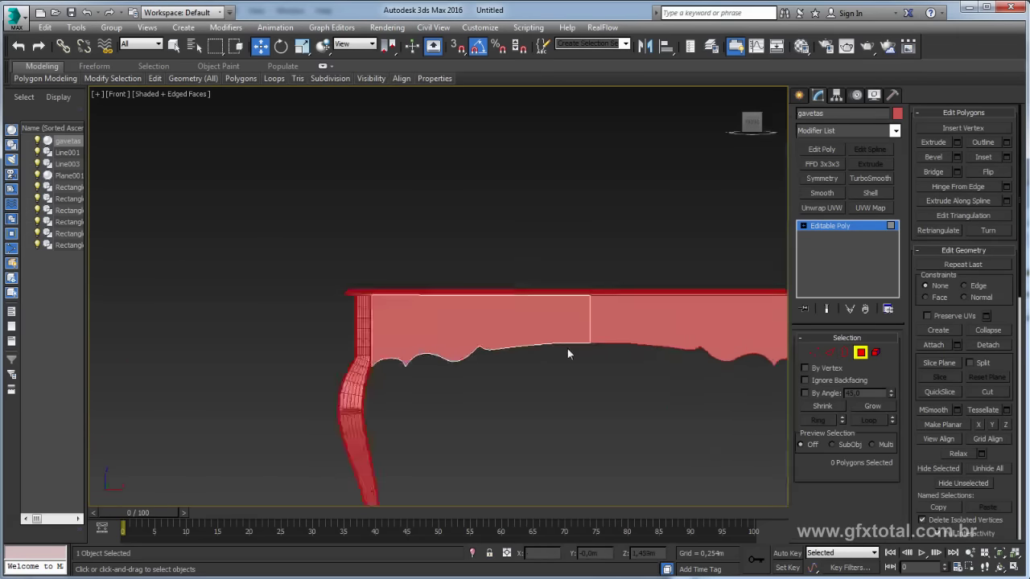
{"action": "scroll", "coordinate": [440, 303], "scroll_direction": "up", "scroll_amount": 3}
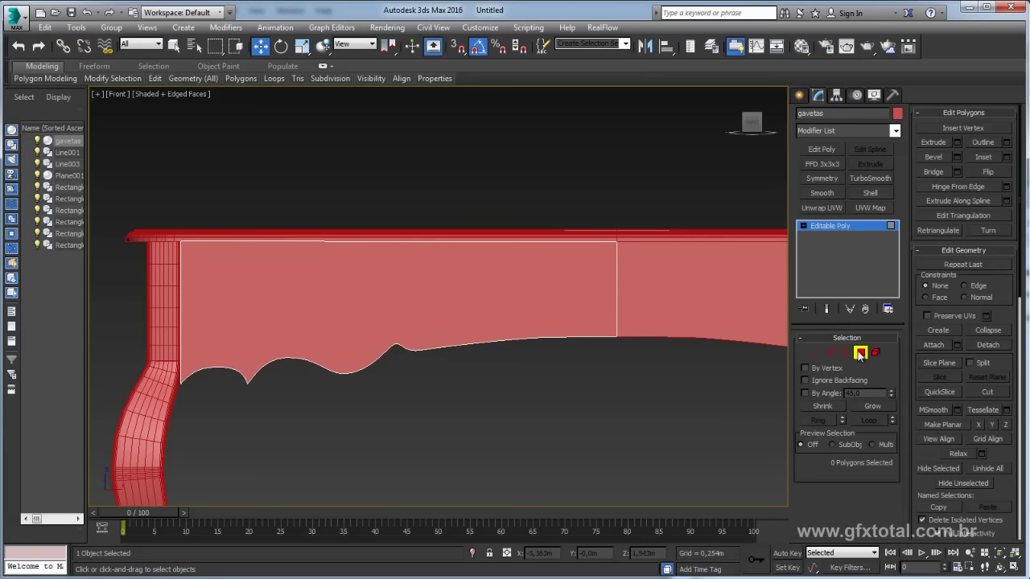
- Select the left front apron polygon and turn on Slice Plane
{"action": "left_click", "coordinate": [830, 353]}
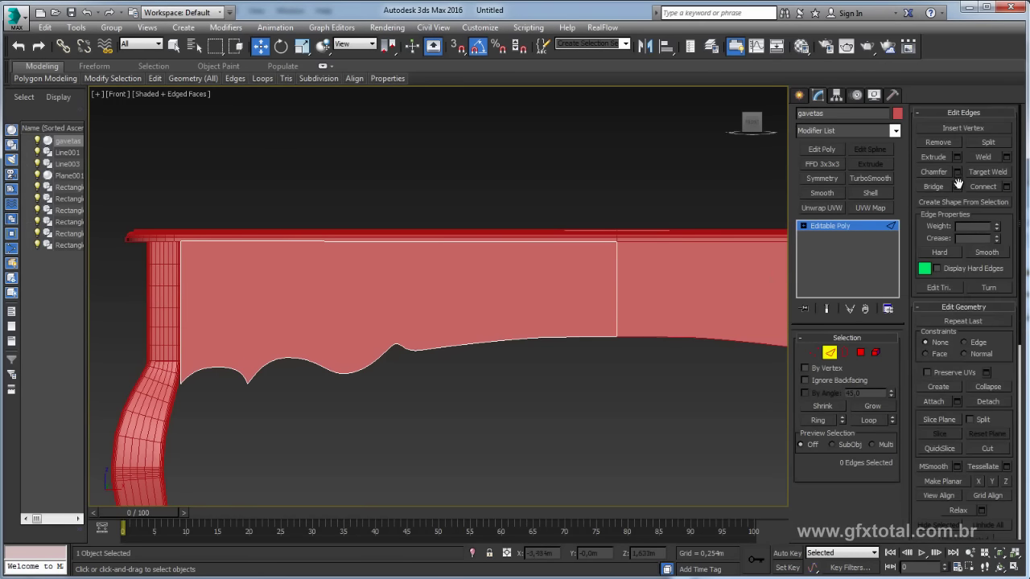
{"action": "left_click", "coordinate": [861, 353]}
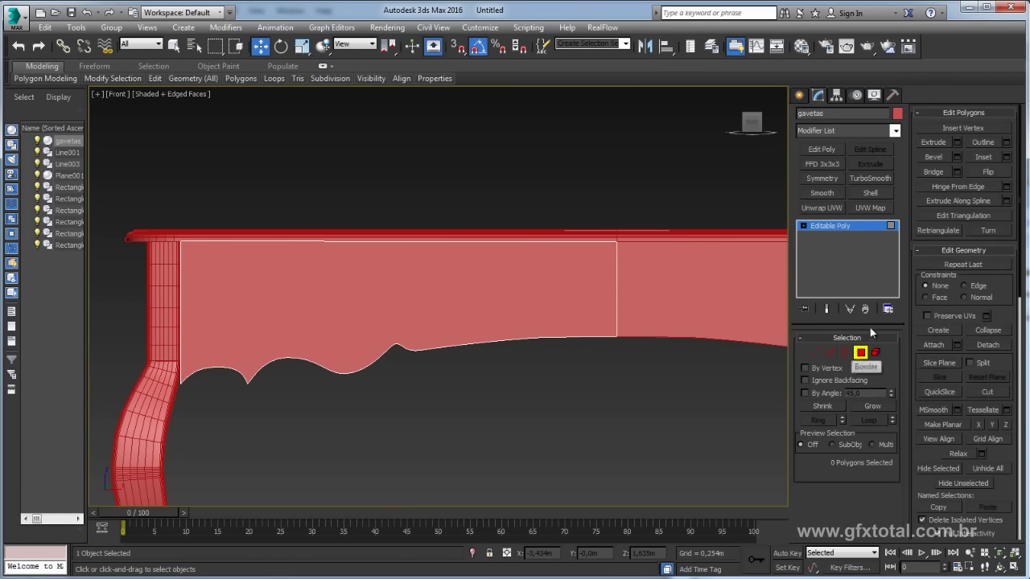
{"action": "left_click", "coordinate": [383, 295]}
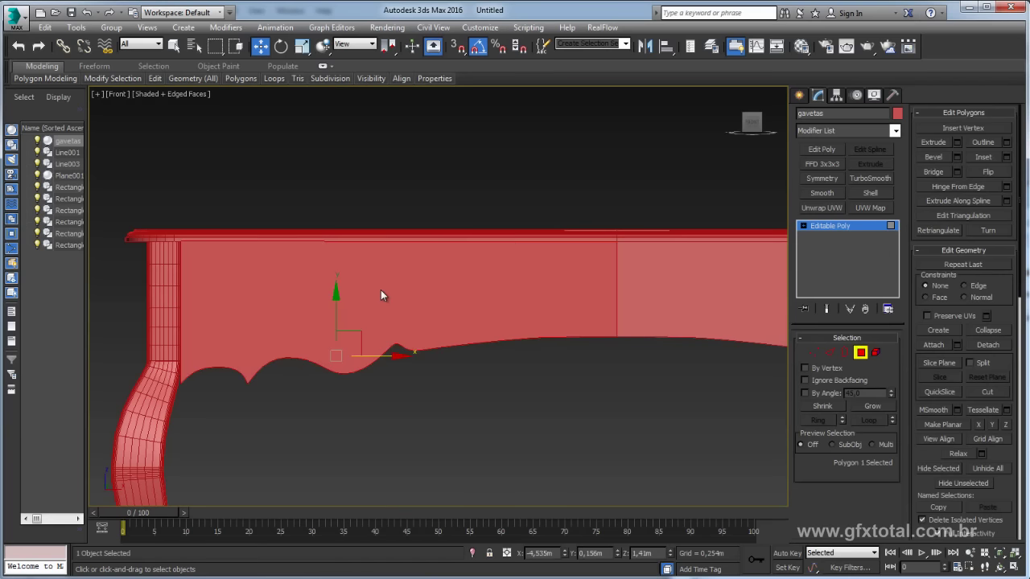
{"action": "left_click", "coordinate": [943, 363]}
{"action": "scroll", "coordinate": [492, 319], "scroll_direction": "down", "scroll_amount": 2}
- Rotate the slice plane until it stands exactly vertical across the apron
{"action": "scroll", "coordinate": [492, 319], "scroll_direction": "down", "scroll_amount": 1}
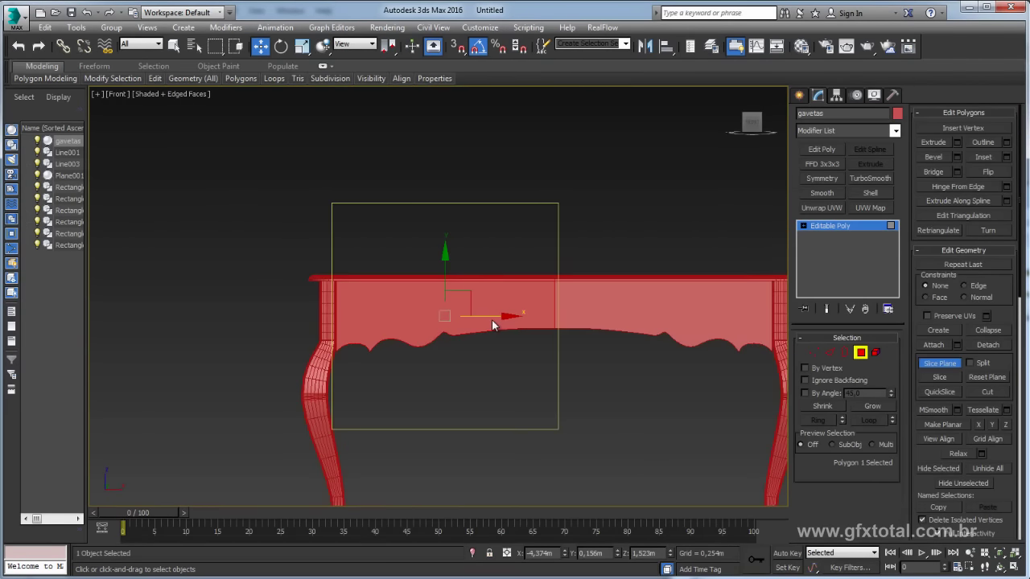
{"action": "key", "text": "e"}
{"action": "left_click_drag", "start_coordinate": [460, 315], "coordinate": [515, 313]}
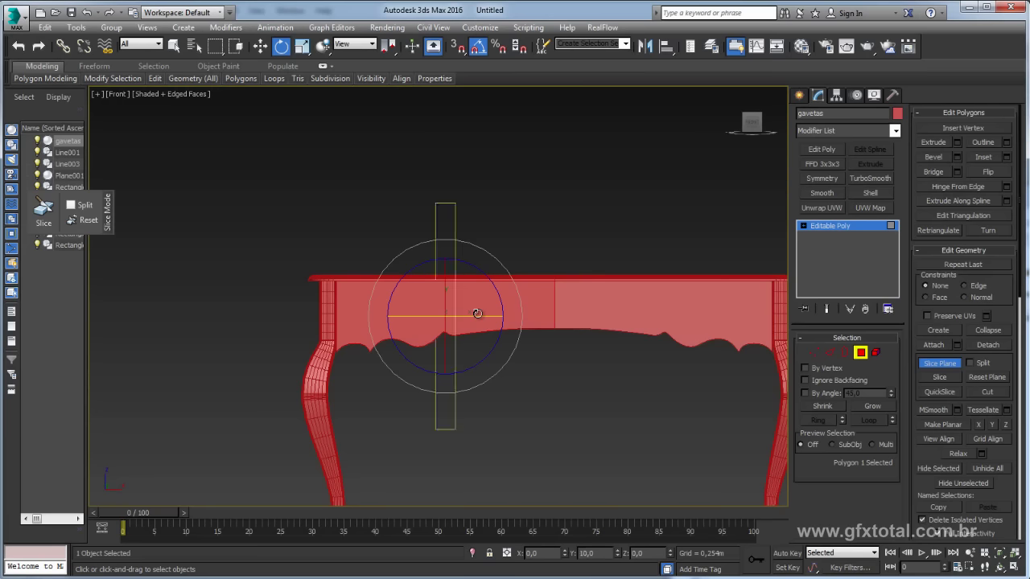
{"action": "left_click_drag", "start_coordinate": [472, 314], "coordinate": [451, 322]}
{"action": "scroll", "coordinate": [471, 317], "scroll_direction": "up", "scroll_amount": 3}
{"action": "scroll", "coordinate": [459, 319], "scroll_direction": "up", "scroll_amount": 2}
{"action": "key", "text": "w"}
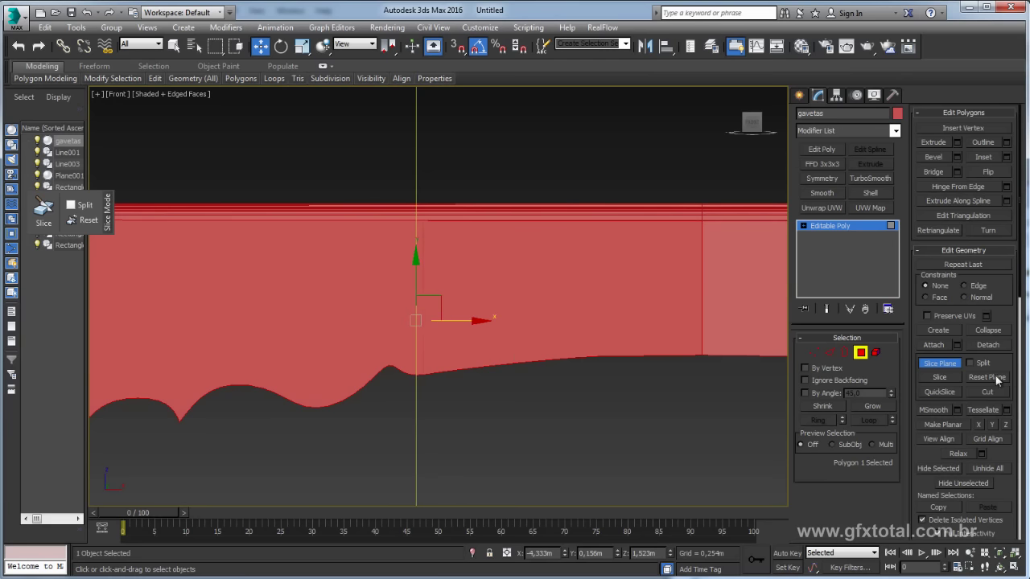
- Slice the apron at two positions to leave a narrow divider strip, then turn Slice Plane off
{"action": "left_click", "coordinate": [939, 377]}
{"action": "mouse_move", "coordinate": [467, 321]}
{"action": "left_mouse_down"}
{"action": "mouse_move", "coordinate": [407, 326]}
{"action": "mouse_move", "coordinate": [416, 326]}
{"action": "left_mouse_up"}
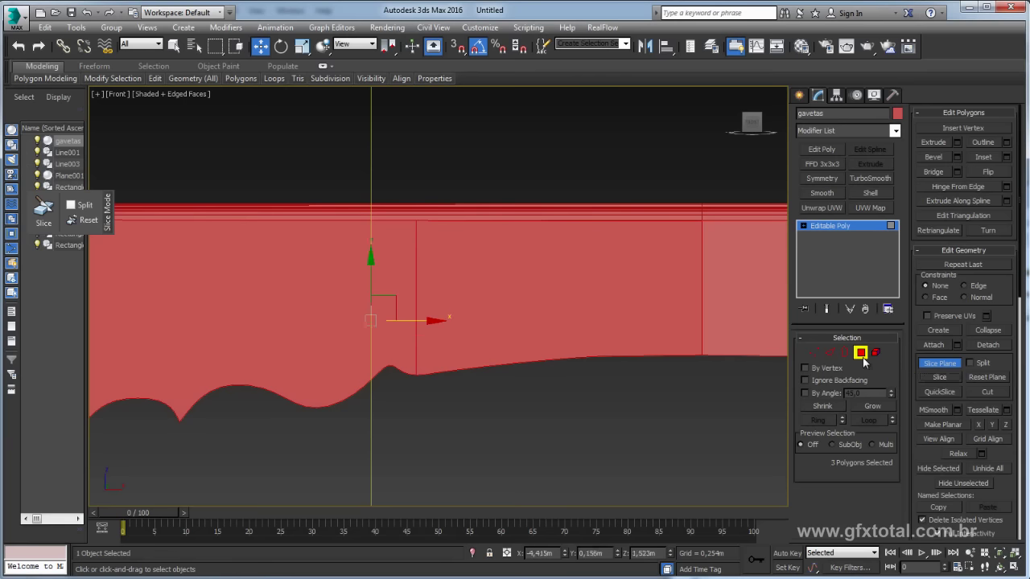
{"action": "left_click", "coordinate": [939, 363]}
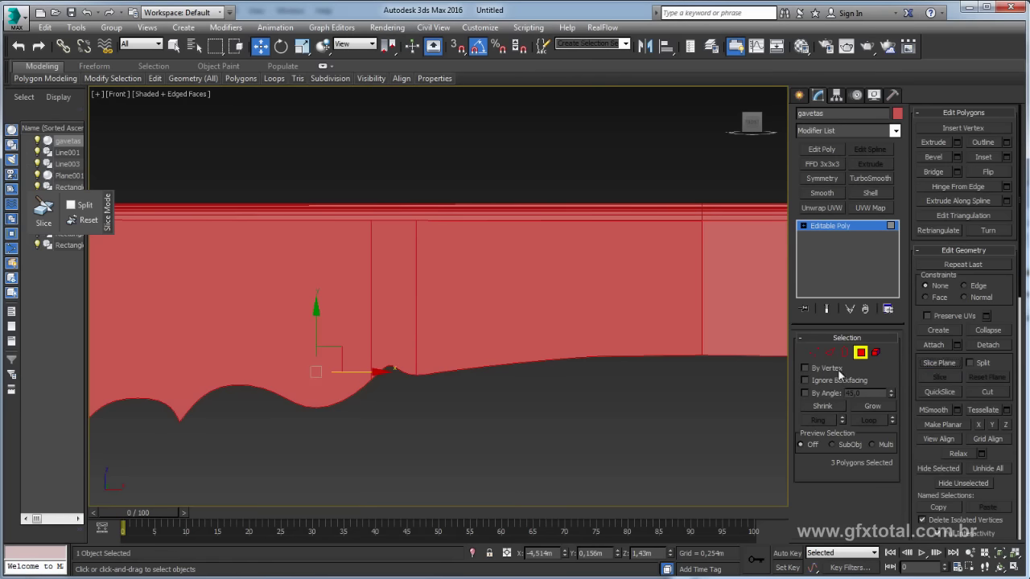
{"action": "left_click", "coordinate": [523, 424]}
{"action": "left_click", "coordinate": [417, 377]}
{"action": "left_click", "coordinate": [417, 390]}
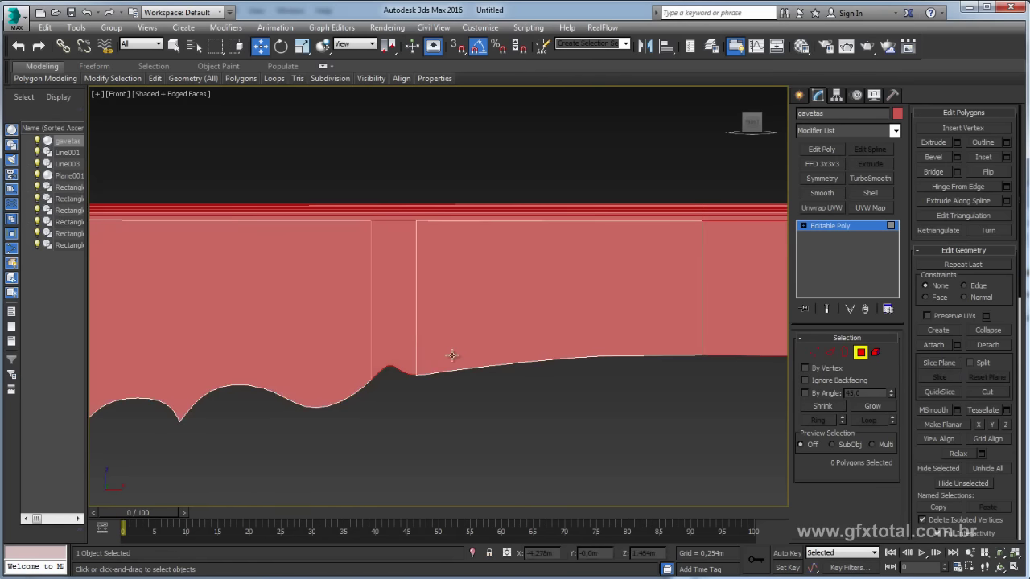
{"action": "scroll", "coordinate": [557, 364], "scroll_direction": "down", "scroll_amount": 2}
{"action": "scroll", "coordinate": [563, 363], "scroll_direction": "down", "scroll_amount": 3}
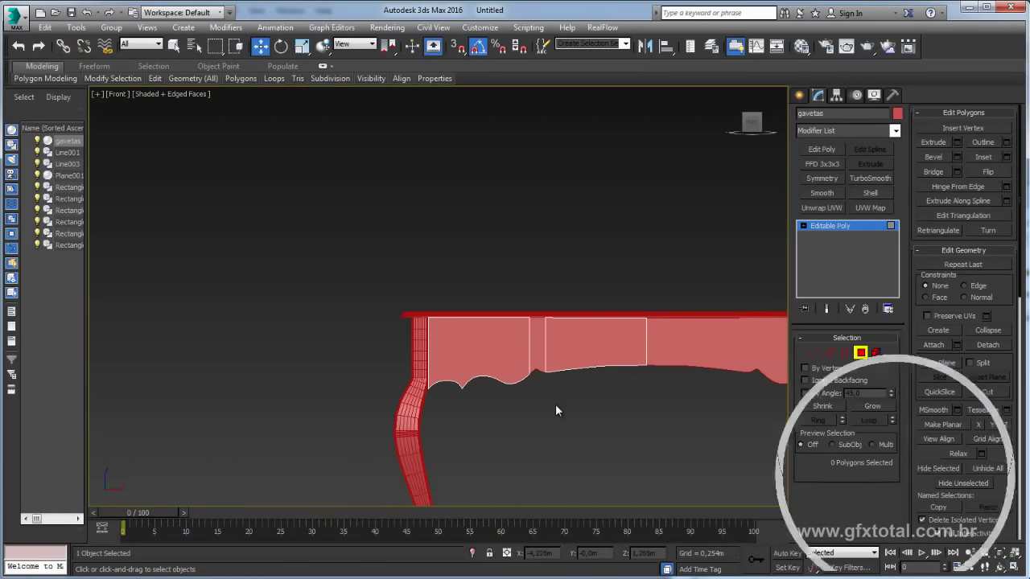
{"action": "scroll", "coordinate": [555, 404], "scroll_direction": "up", "scroll_amount": 2}
{"action": "scroll", "coordinate": [555, 404], "scroll_direction": "up", "scroll_amount": 3}
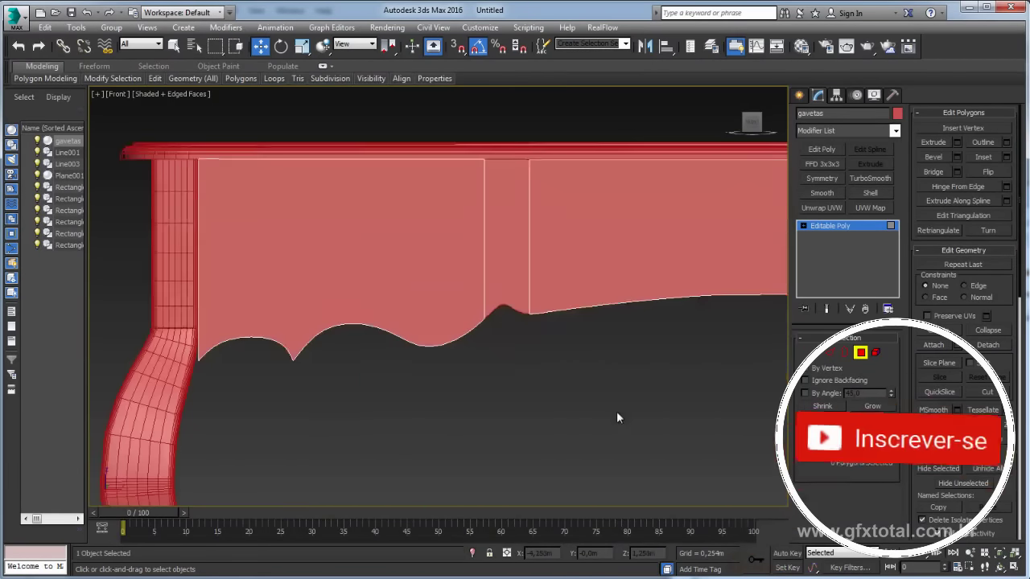
- Inset both drawer-panel polygons by 0.015m, then exit Polygon mode
{"action": "left_click", "coordinate": [389, 251]}
{"action": "scroll", "coordinate": [323, 362], "scroll_direction": "up", "scroll_amount": 2}
{"action": "scroll", "coordinate": [346, 372], "scroll_direction": "down", "scroll_amount": 1}
{"action": "scroll", "coordinate": [483, 358], "scroll_direction": "down", "scroll_amount": 3}
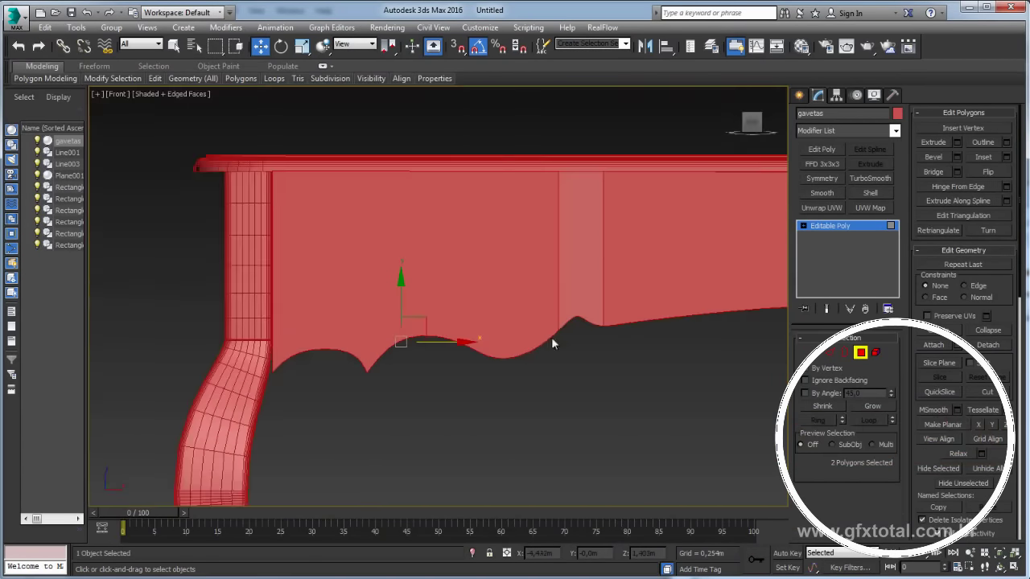
{"action": "left_click", "coordinate": [1006, 157]}
{"action": "mouse_move", "coordinate": [448, 325]}
{"action": "left_mouse_down"}
{"action": "mouse_move", "coordinate": [456, 306]}
{"action": "mouse_move", "coordinate": [456, 319]}
{"action": "left_mouse_up"}
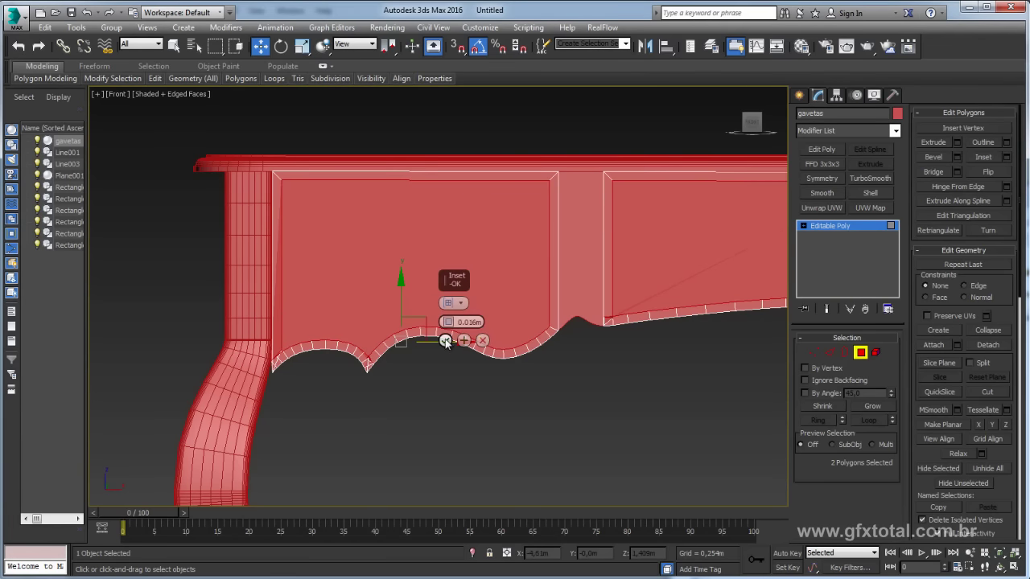
{"action": "left_click_drag", "start_coordinate": [456, 322], "coordinate": [450, 342]}
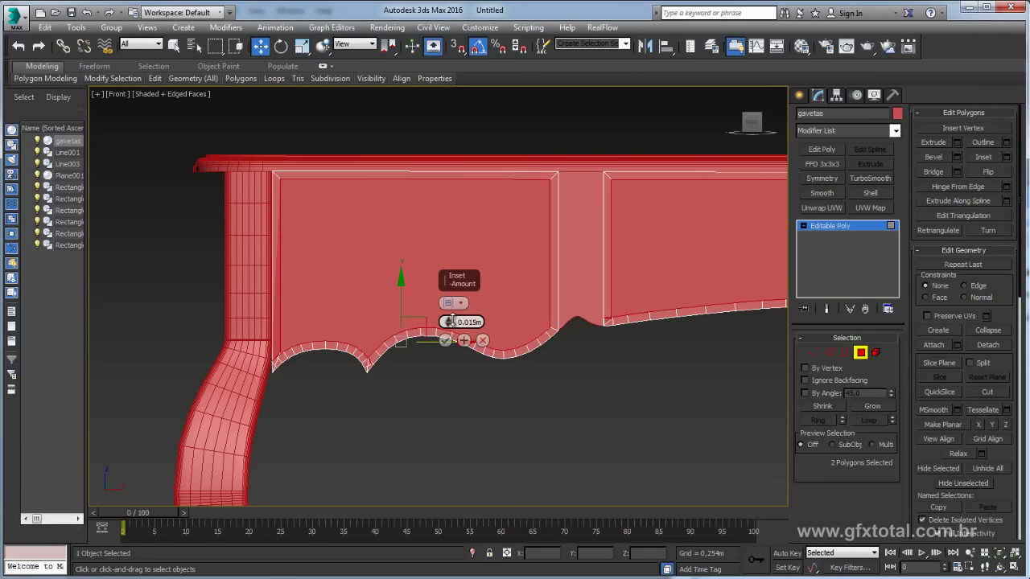
{"action": "left_click", "coordinate": [445, 340]}
{"action": "middle_click_drag", "start_coordinate": [458, 368], "coordinate": [457, 375]}
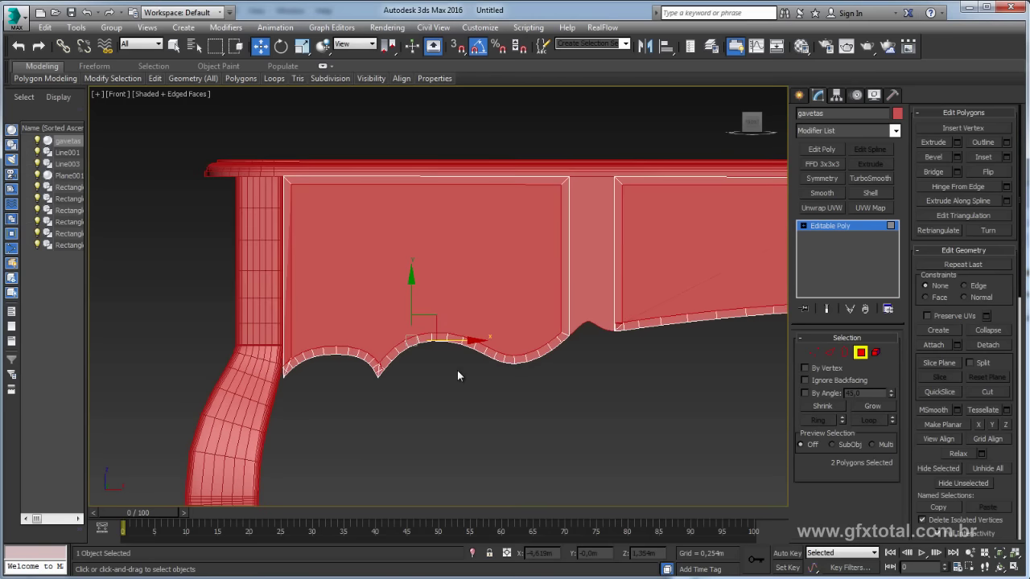
{"action": "key", "text": "ctrl+i"}
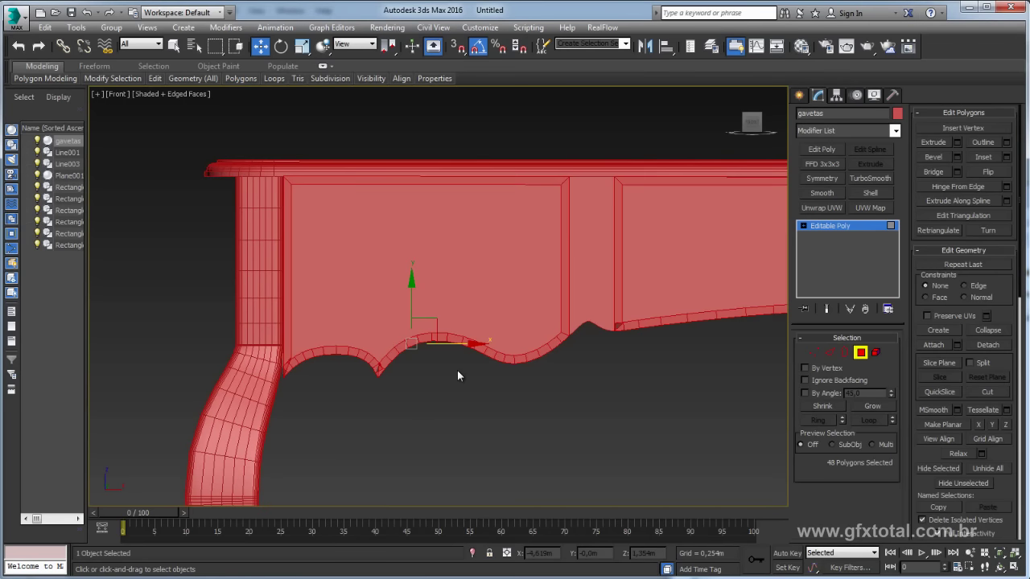
{"action": "left_click", "coordinate": [459, 370]}
{"action": "left_click", "coordinate": [840, 227]}
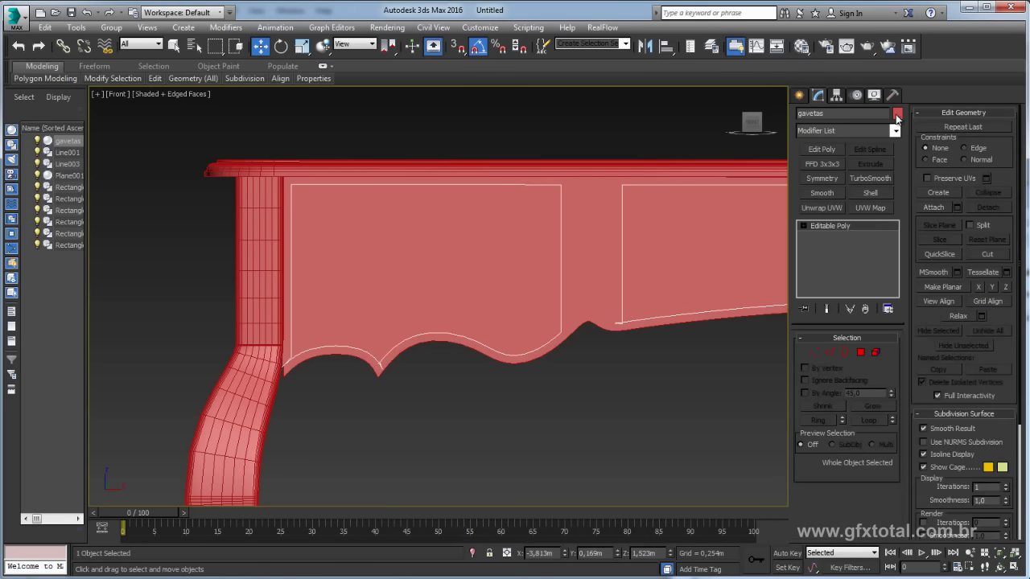
- Color the gavetas object green, zoom into the notch, and select its vertices at Vertex level
{"action": "left_click", "coordinate": [897, 114]}
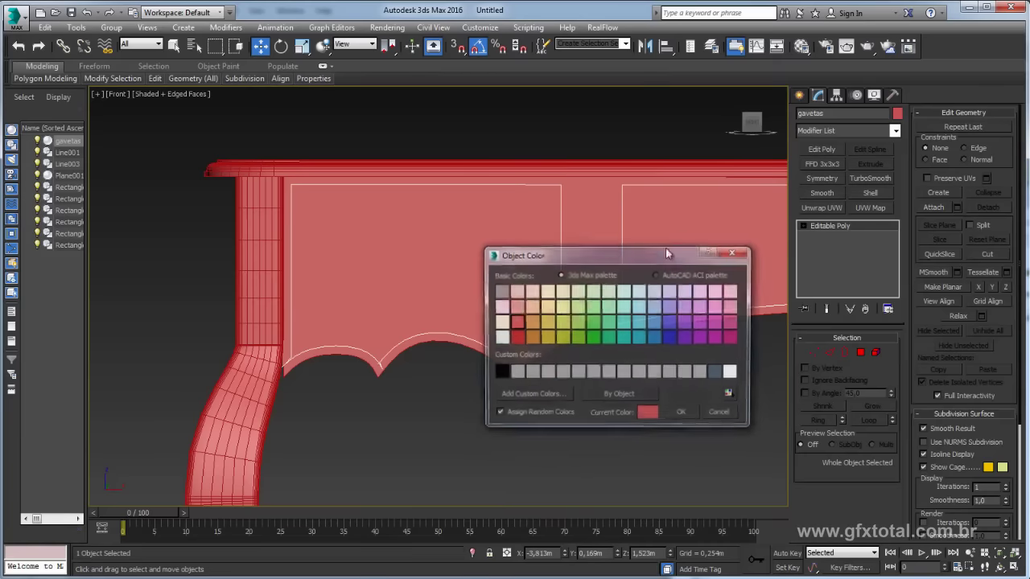
{"action": "left_click", "coordinate": [680, 413]}
{"action": "scroll", "coordinate": [429, 402], "scroll_direction": "up", "scroll_amount": 1}
{"action": "scroll", "coordinate": [513, 367], "scroll_direction": "up", "scroll_amount": 2}
{"action": "scroll", "coordinate": [513, 364], "scroll_direction": "up", "scroll_amount": 2}
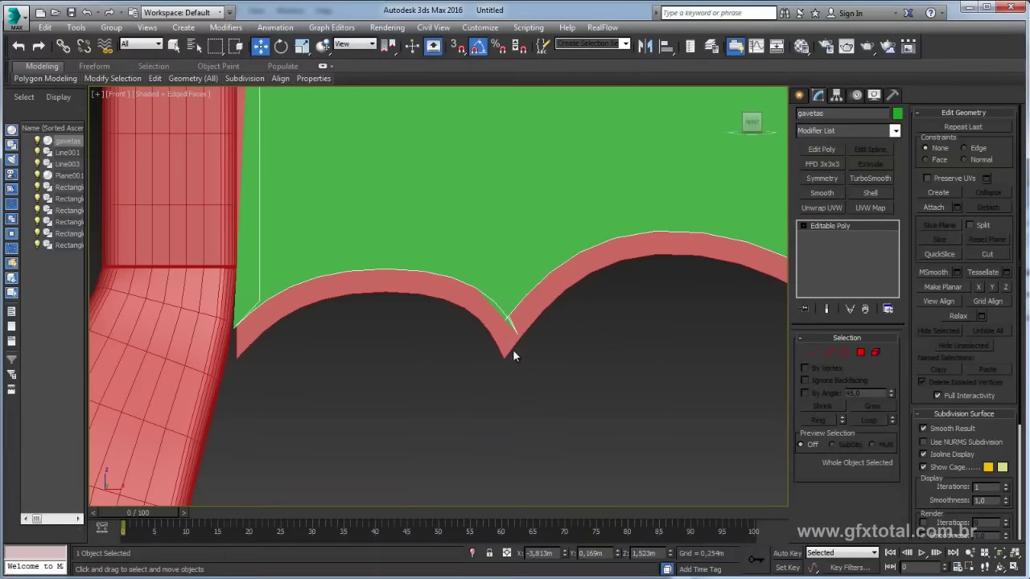
{"action": "scroll", "coordinate": [503, 351], "scroll_direction": "up", "scroll_amount": 2}
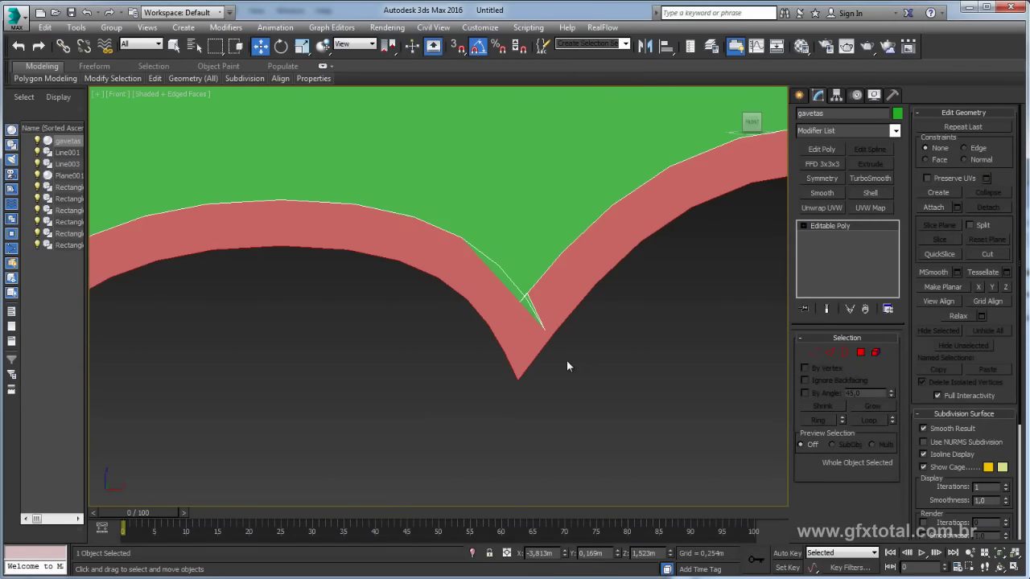
{"action": "key", "text": "1"}
{"action": "left_click_drag", "start_coordinate": [641, 373], "coordinate": [511, 321]}
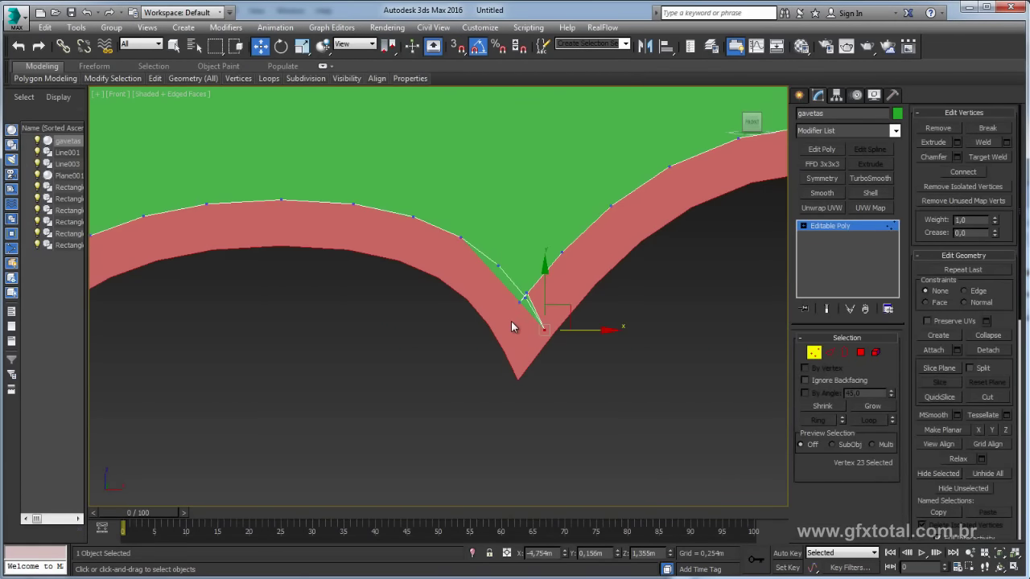
- Move the notch-tip vertex toward the apron edge and collapse the four clustered notch vertices into one
{"action": "left_click", "coordinate": [511, 321]}
{"action": "left_click", "coordinate": [529, 322]}
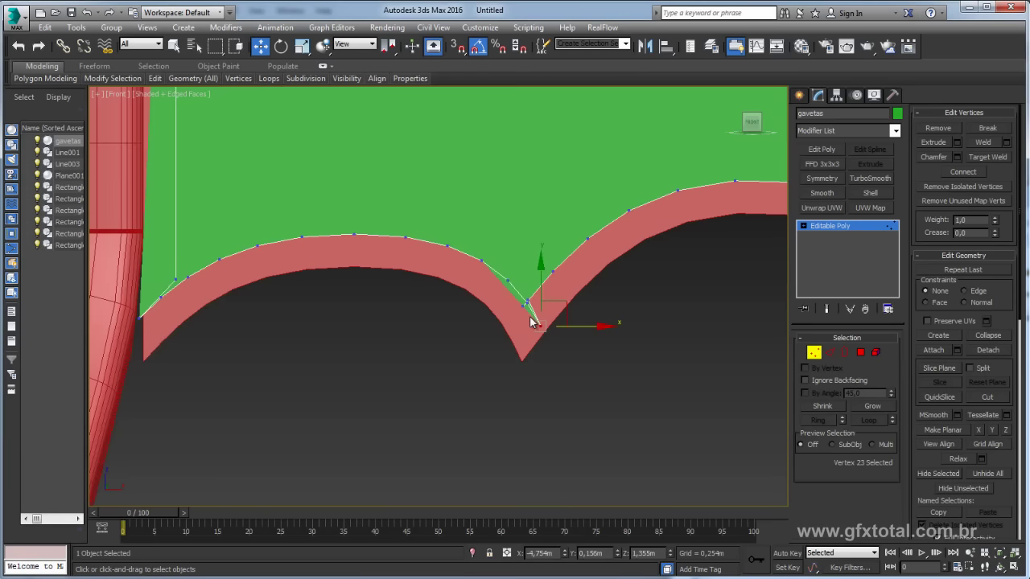
{"action": "scroll", "coordinate": [526, 321], "scroll_direction": "up", "scroll_amount": 1}
{"action": "scroll", "coordinate": [525, 321], "scroll_direction": "up", "scroll_amount": 2}
{"action": "scroll", "coordinate": [525, 321], "scroll_direction": "up", "scroll_amount": 2}
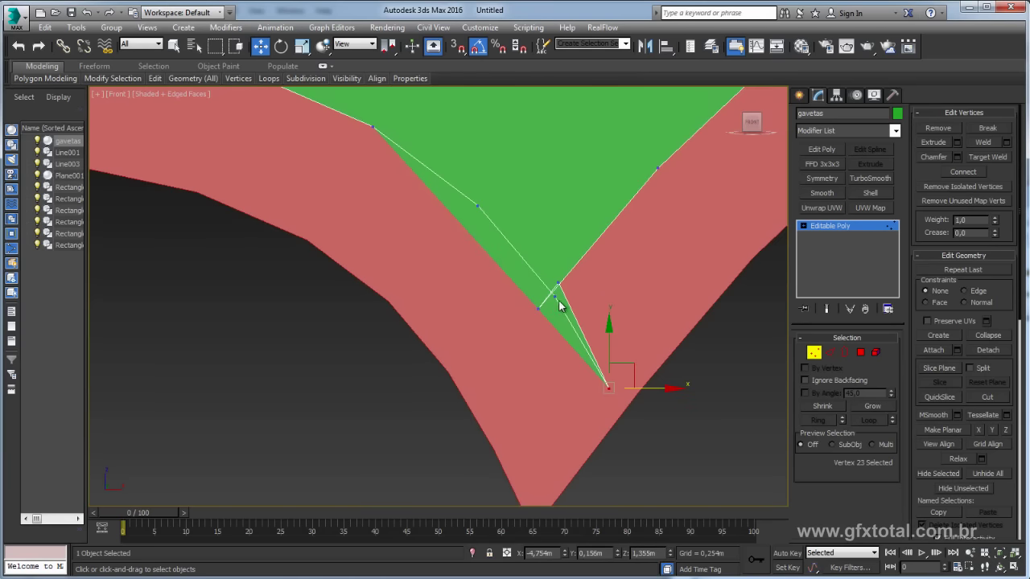
{"action": "mouse_move", "coordinate": [626, 360]}
{"action": "left_mouse_down"}
{"action": "mouse_move", "coordinate": [567, 263]}
{"action": "mouse_move", "coordinate": [558, 290]}
{"action": "left_mouse_up"}
{"action": "left_click", "coordinate": [559, 284]}
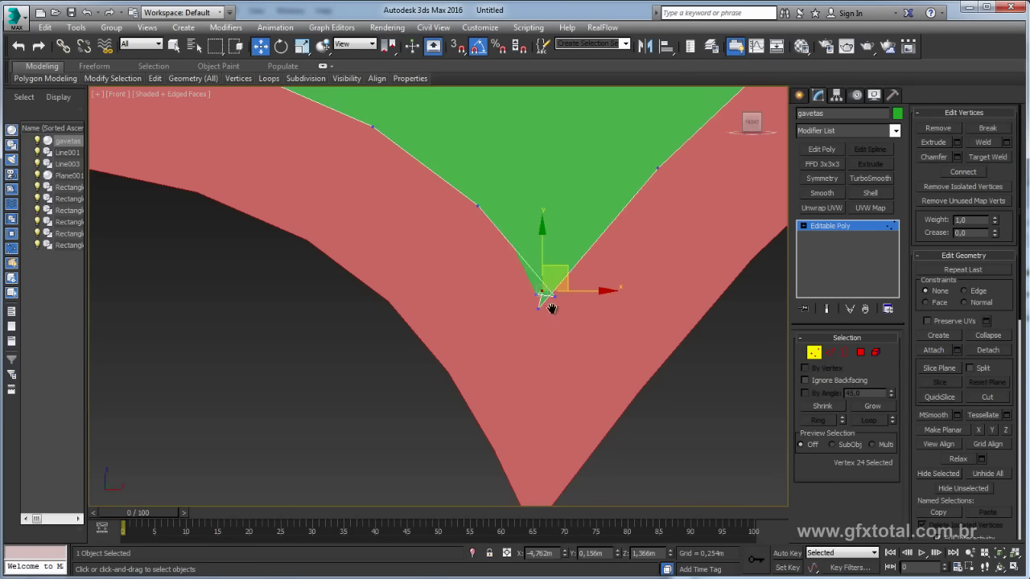
{"action": "scroll", "coordinate": [552, 308], "scroll_direction": "up", "scroll_amount": 2}
{"action": "left_click_drag", "start_coordinate": [509, 297], "coordinate": [681, 293]}
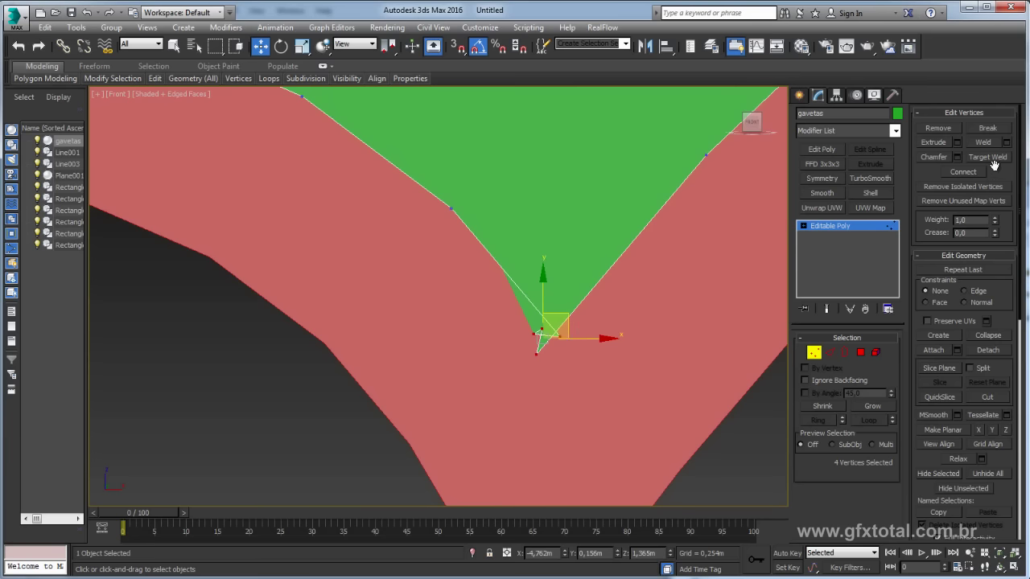
{"action": "left_click", "coordinate": [988, 335]}
- Move the panel's lower-left corner vertex up onto the corner and collapse it with its neighbour
{"action": "scroll", "coordinate": [551, 322], "scroll_direction": "down", "scroll_amount": 2}
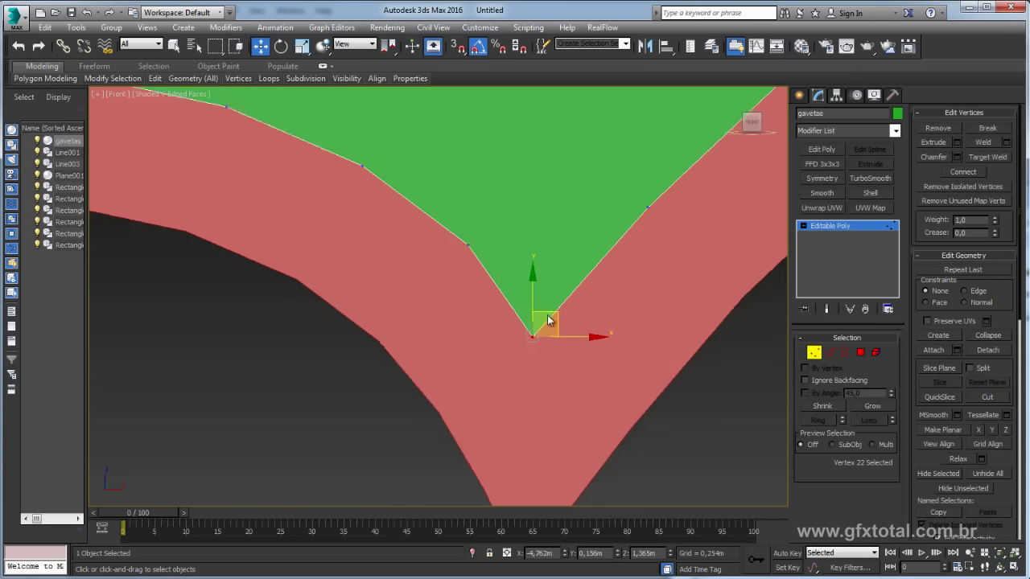
{"action": "scroll", "coordinate": [551, 322], "scroll_direction": "up", "scroll_amount": 2}
{"action": "scroll", "coordinate": [523, 290], "scroll_direction": "down", "scroll_amount": 2}
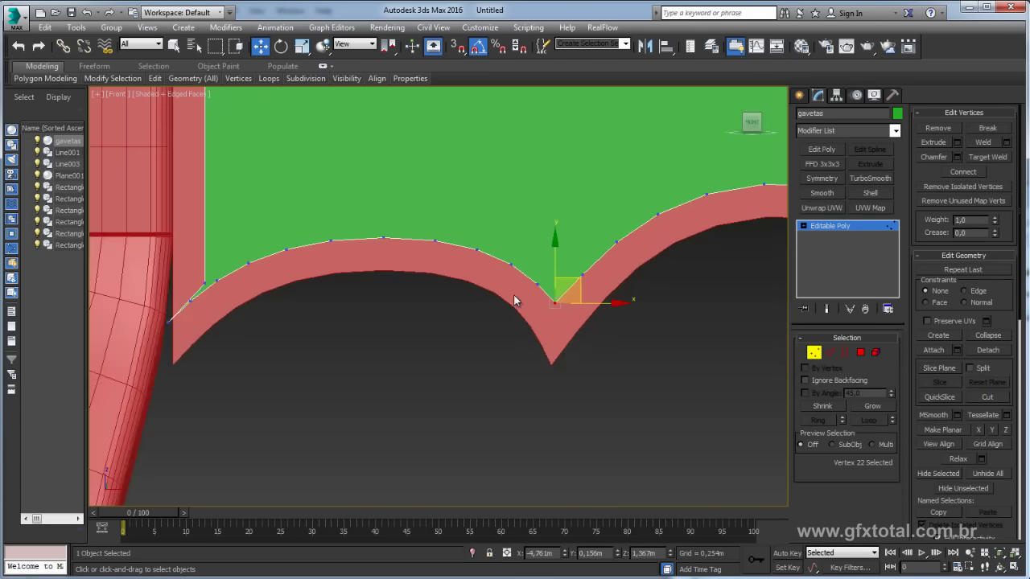
{"action": "mouse_move", "coordinate": [515, 295]}
{"action": "middle_mouse_down"}
{"action": "mouse_move", "coordinate": [393, 336]}
{"action": "mouse_move", "coordinate": [394, 375]}
{"action": "middle_mouse_up"}
{"action": "scroll", "coordinate": [394, 375], "scroll_direction": "up", "scroll_amount": 3}
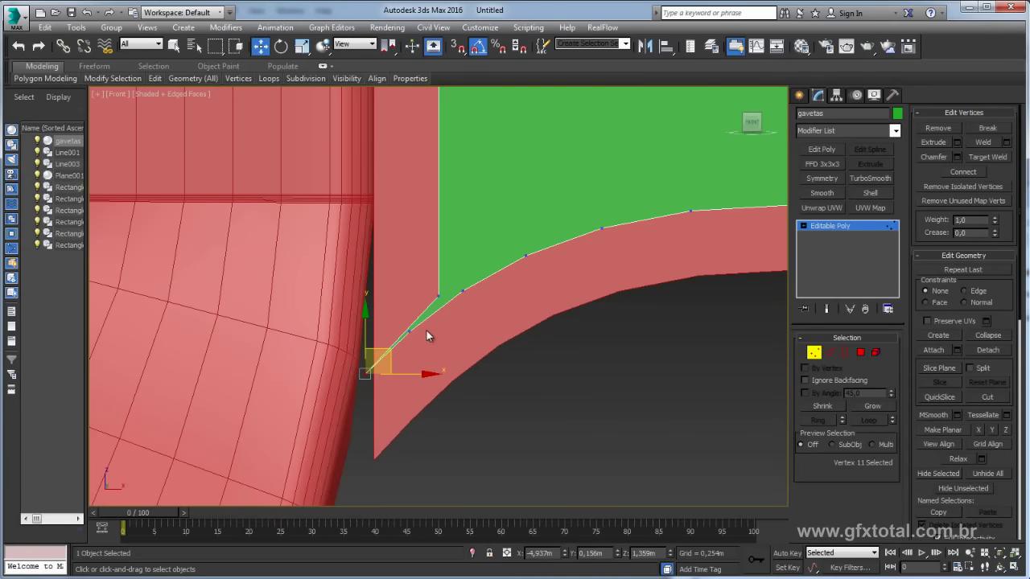
{"action": "key", "text": "Delete"}
{"action": "key", "text": "ctrl+z"}
{"action": "left_click", "coordinate": [410, 330]}
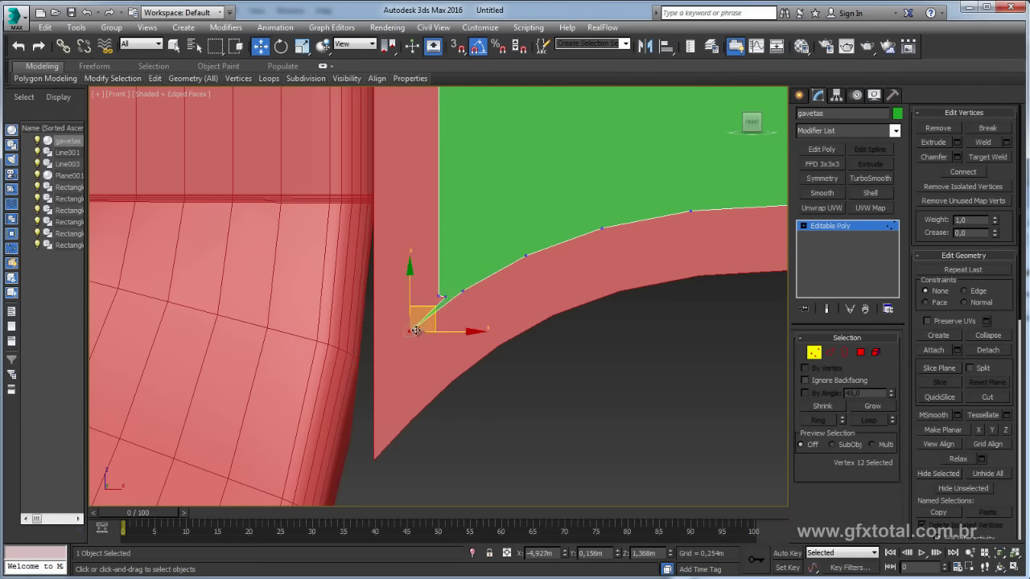
{"action": "left_click_drag", "start_coordinate": [411, 330], "coordinate": [453, 298]}
{"action": "left_click", "coordinate": [441, 295], "text": "ctrl"}
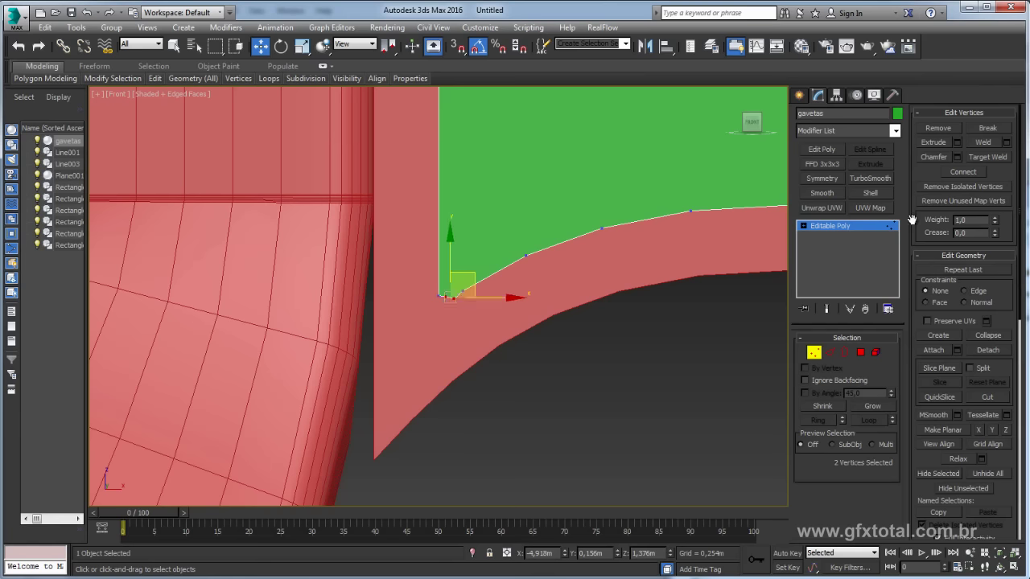
{"action": "left_click", "coordinate": [997, 336]}
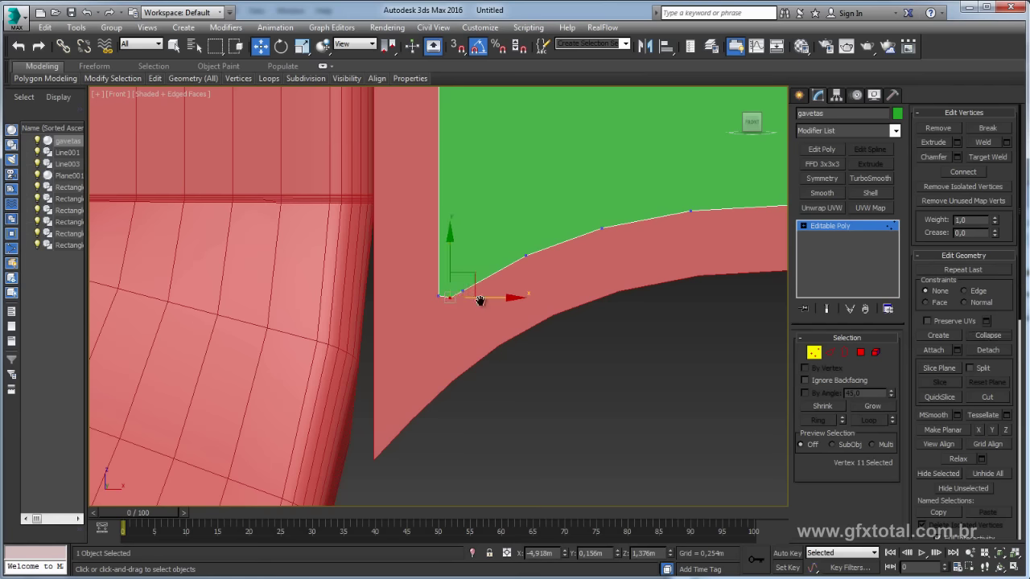
- Move the remaining corner vertex onto the upper edge and collapse the overlapping pair
{"action": "scroll", "coordinate": [455, 285], "scroll_direction": "up", "scroll_amount": 3}
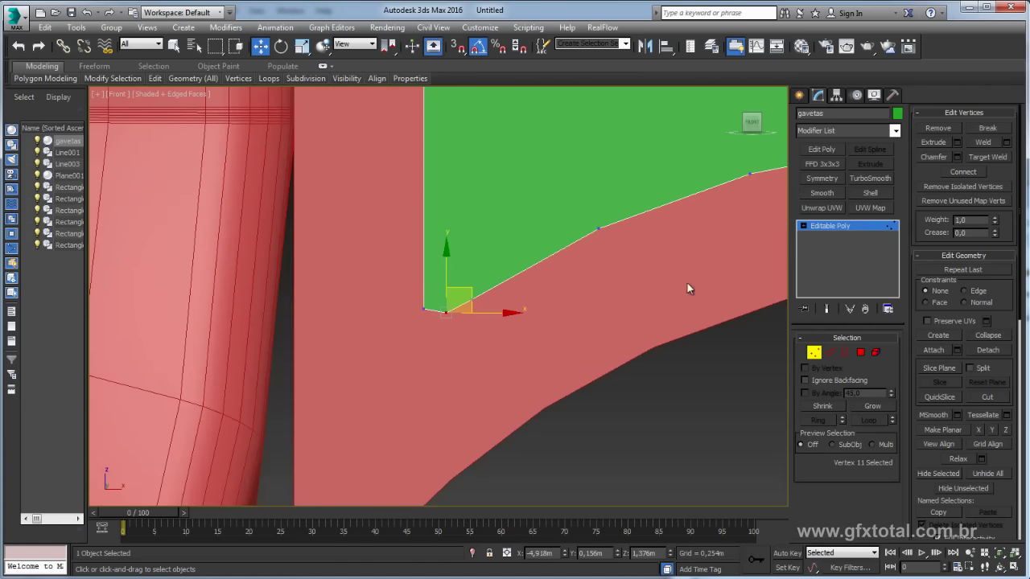
{"action": "left_click_drag", "start_coordinate": [471, 295], "coordinate": [505, 274]}
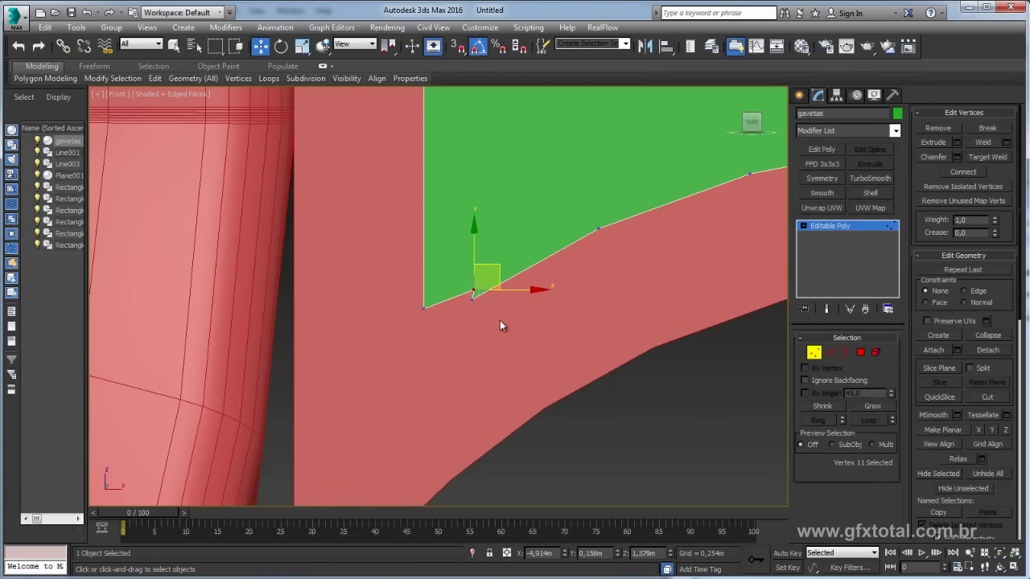
{"action": "left_click_drag", "start_coordinate": [501, 322], "coordinate": [459, 277]}
{"action": "left_click", "coordinate": [997, 335]}
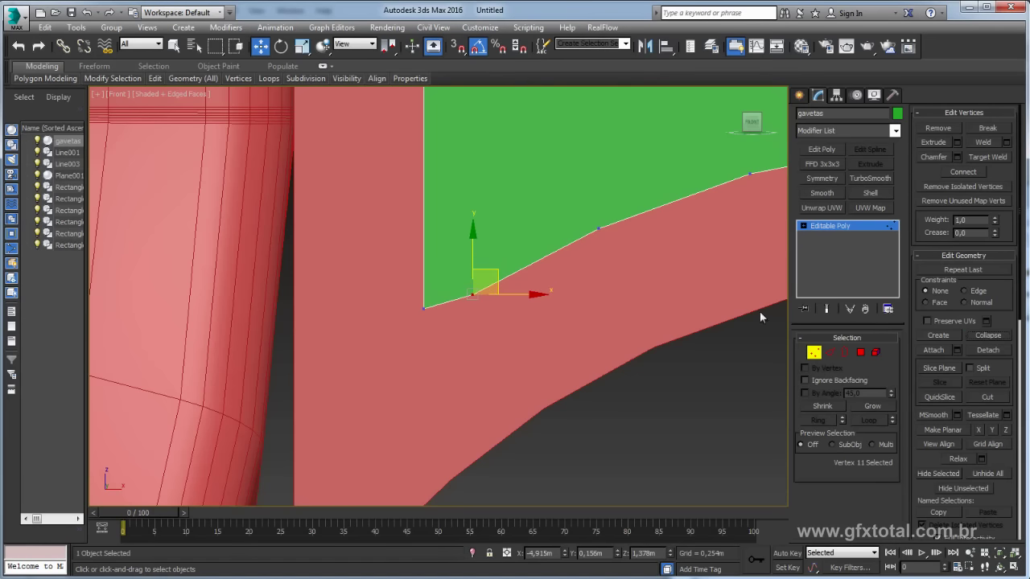
{"action": "scroll", "coordinate": [563, 270], "scroll_direction": "down", "scroll_amount": 3}
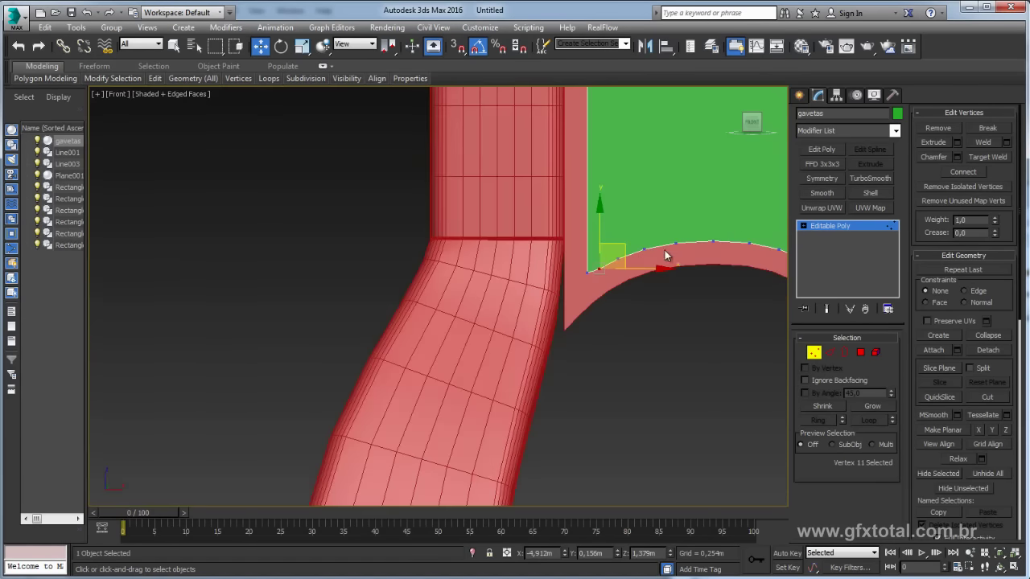
{"action": "scroll", "coordinate": [627, 282], "scroll_direction": "down", "scroll_amount": 2}
{"action": "scroll", "coordinate": [483, 346], "scroll_direction": "down", "scroll_amount": 2}
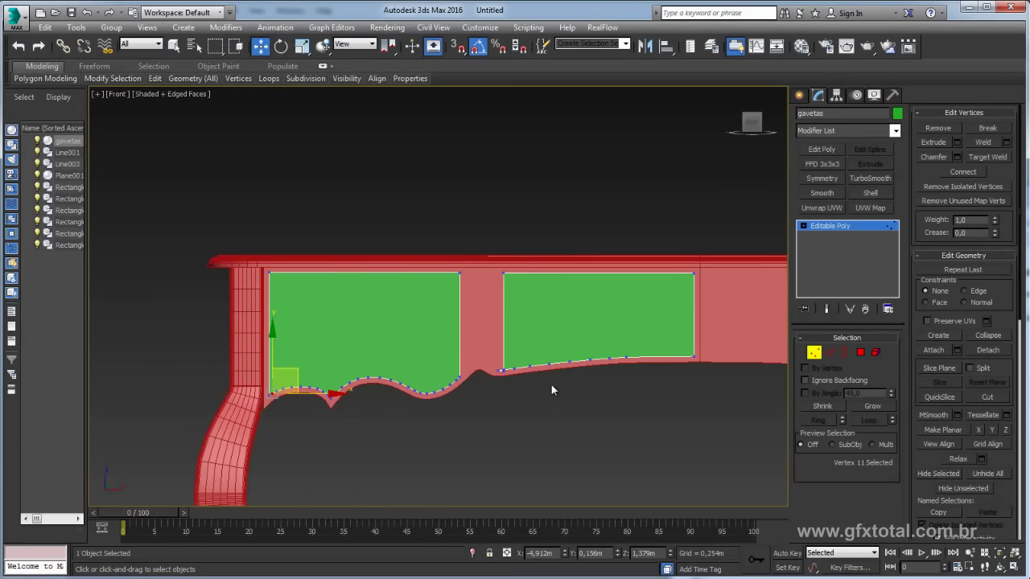
- Slide the second panel's corner vertex onto the edge and collapse the two coincident vertices
{"action": "scroll", "coordinate": [551, 385], "scroll_direction": "up", "scroll_amount": 3}
{"action": "scroll", "coordinate": [501, 363], "scroll_direction": "up", "scroll_amount": 2}
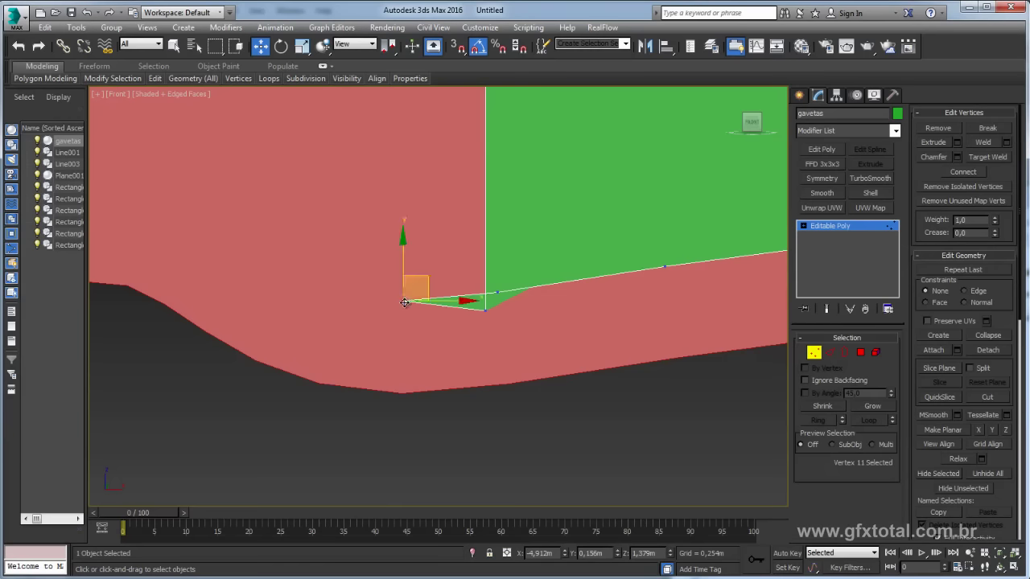
{"action": "mouse_move", "coordinate": [422, 282]}
{"action": "left_mouse_down"}
{"action": "mouse_move", "coordinate": [497, 303]}
{"action": "mouse_move", "coordinate": [527, 295]}
{"action": "left_mouse_up"}
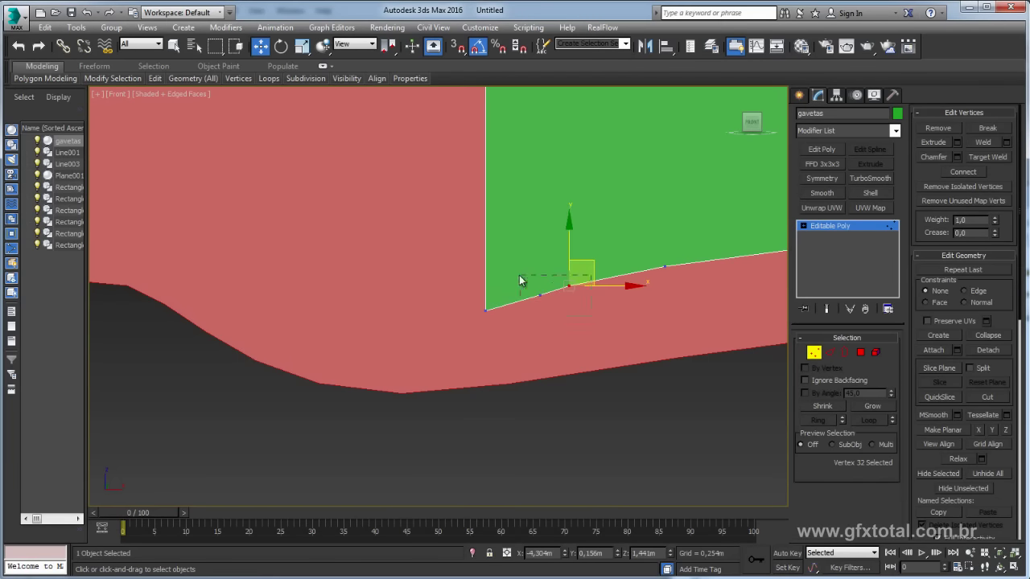
{"action": "left_click_drag", "start_coordinate": [595, 324], "coordinate": [523, 281]}
{"action": "left_click", "coordinate": [988, 335]}
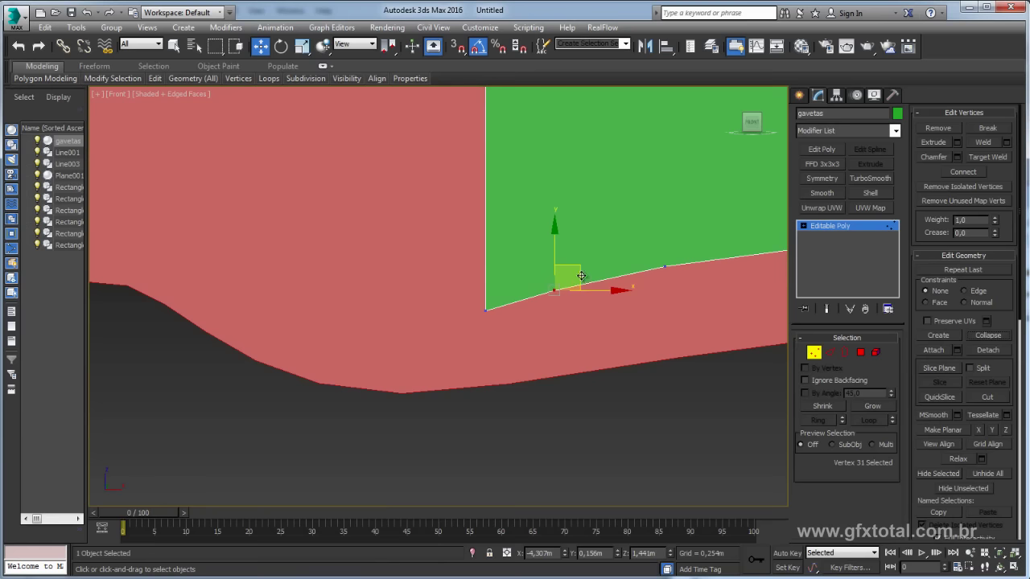
{"action": "scroll", "coordinate": [595, 262], "scroll_direction": "down", "scroll_amount": 3}
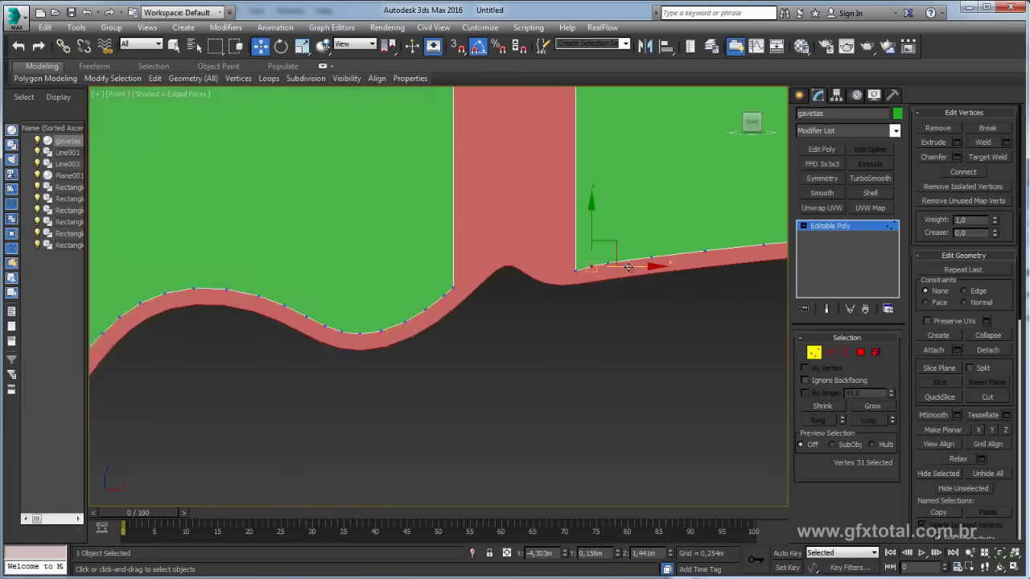
{"action": "scroll", "coordinate": [564, 274], "scroll_direction": "down", "scroll_amount": 4}
{"action": "scroll", "coordinate": [479, 294], "scroll_direction": "up", "scroll_amount": 3}
{"action": "scroll", "coordinate": [479, 294], "scroll_direction": "up", "scroll_amount": 3}
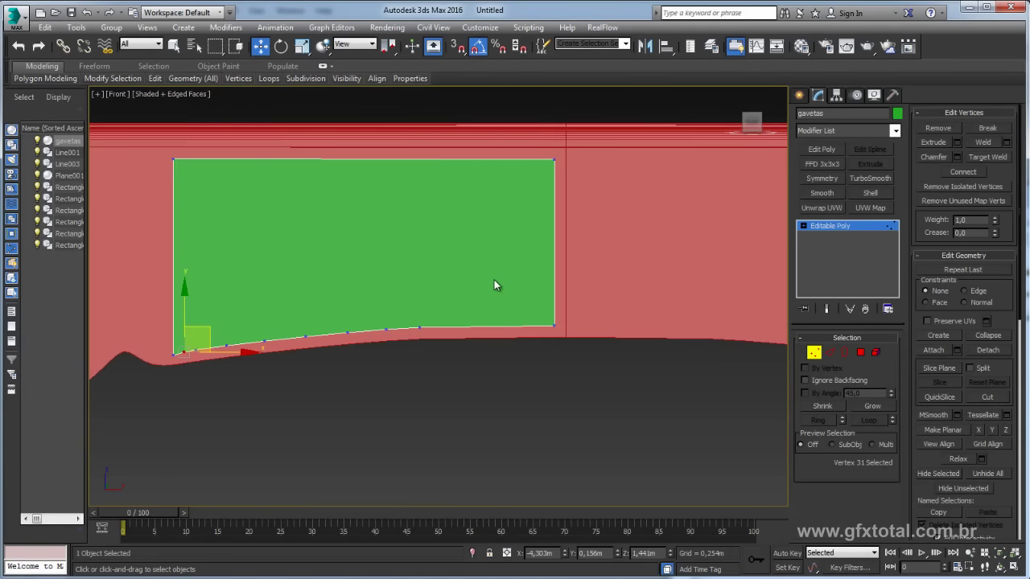
{"action": "scroll", "coordinate": [493, 287], "scroll_direction": "down", "scroll_amount": 2}
- In Polygon mode, select both the right and left drawer faces together
{"action": "middle_click_drag", "start_coordinate": [357, 313], "coordinate": [548, 307]}
{"action": "scroll", "coordinate": [548, 308], "scroll_direction": "up", "scroll_amount": 3}
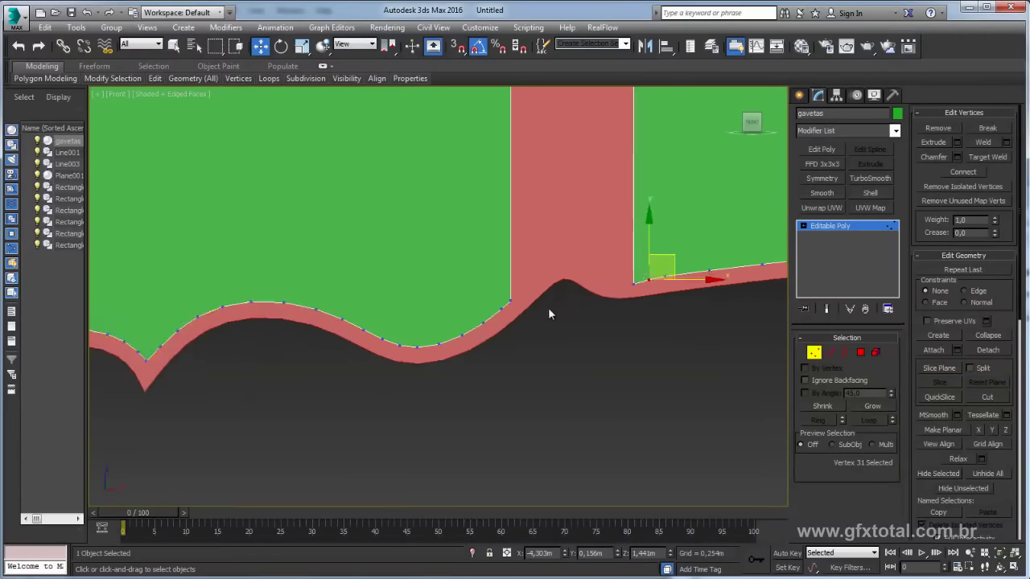
{"action": "scroll", "coordinate": [548, 307], "scroll_direction": "down", "scroll_amount": 2}
{"action": "middle_click_drag", "start_coordinate": [369, 298], "coordinate": [466, 293]}
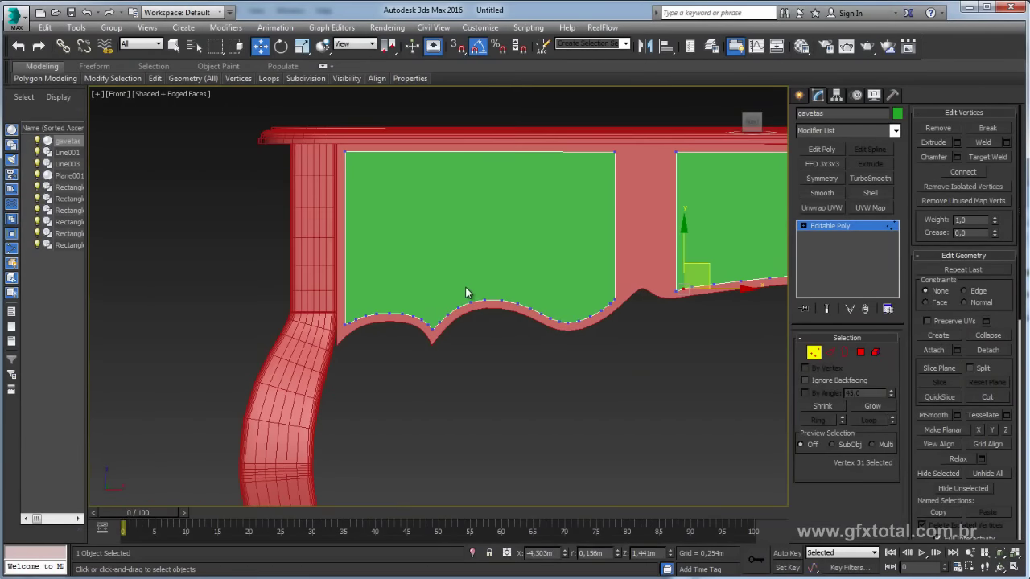
{"action": "left_click", "coordinate": [861, 353]}
{"action": "left_click", "coordinate": [716, 263]}
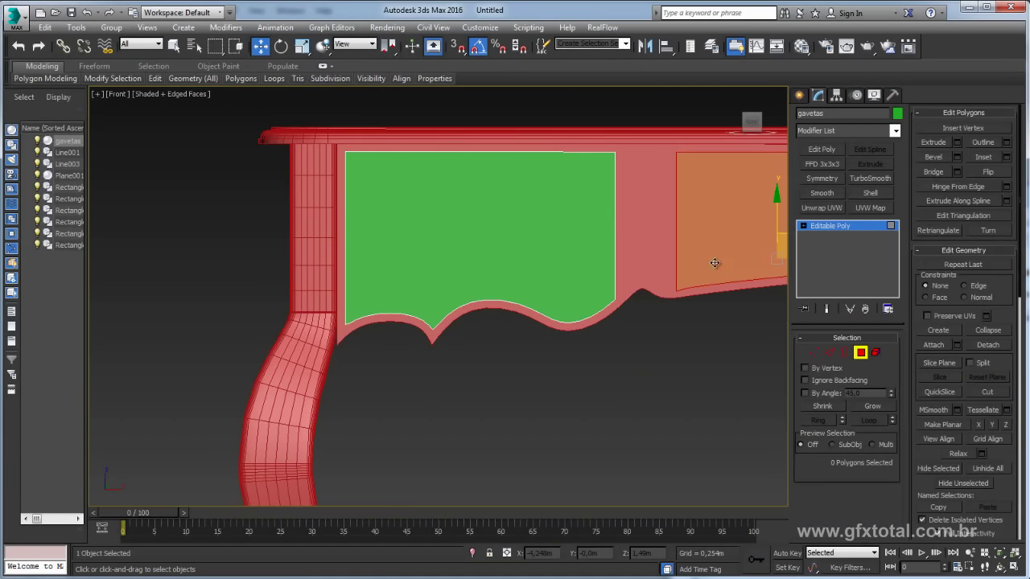
{"action": "left_click", "coordinate": [576, 270], "text": "ctrl"}
{"action": "mouse_move", "coordinate": [614, 259]}
{"action": "middle_mouse_down"}
{"action": "mouse_move", "coordinate": [534, 255]}
{"action": "mouse_move", "coordinate": [322, 194]}
{"action": "middle_mouse_up"}
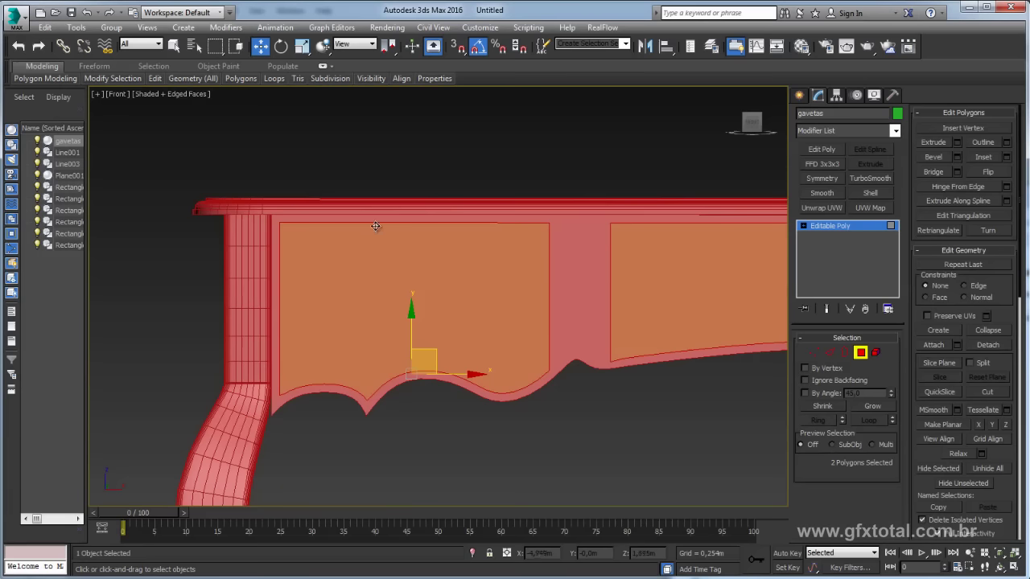
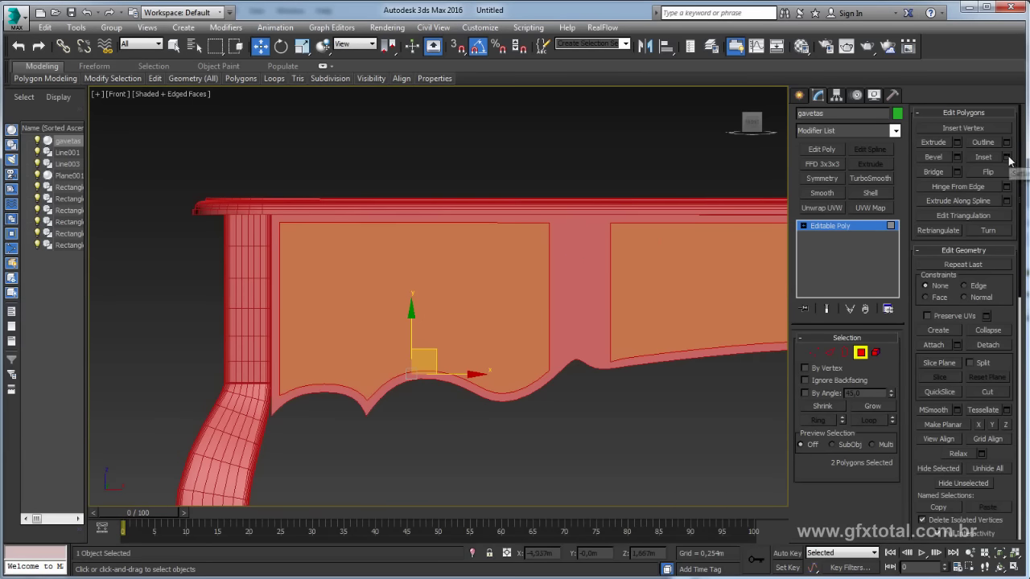
- Give both selected drawer front panels a slight extrusion
{"action": "left_click", "coordinate": [957, 143]}
{"action": "middle_click_drag", "start_coordinate": [698, 276], "coordinate": [482, 322]}
{"action": "key", "text": "p"}
{"action": "right_click", "coordinate": [448, 322]}
{"action": "left_click_drag", "start_coordinate": [450, 323], "coordinate": [444, 321]}
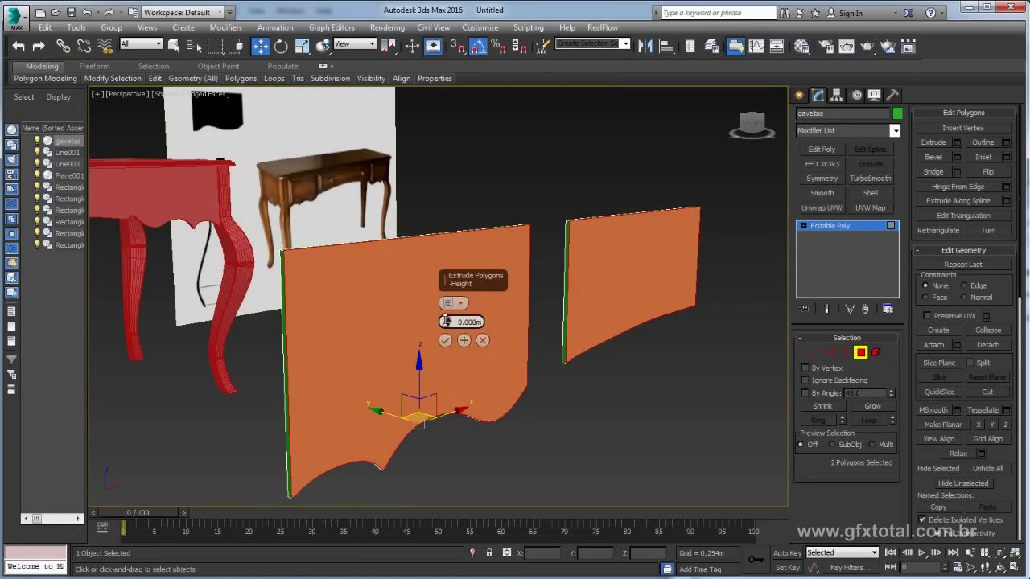
{"action": "left_click", "coordinate": [445, 340]}
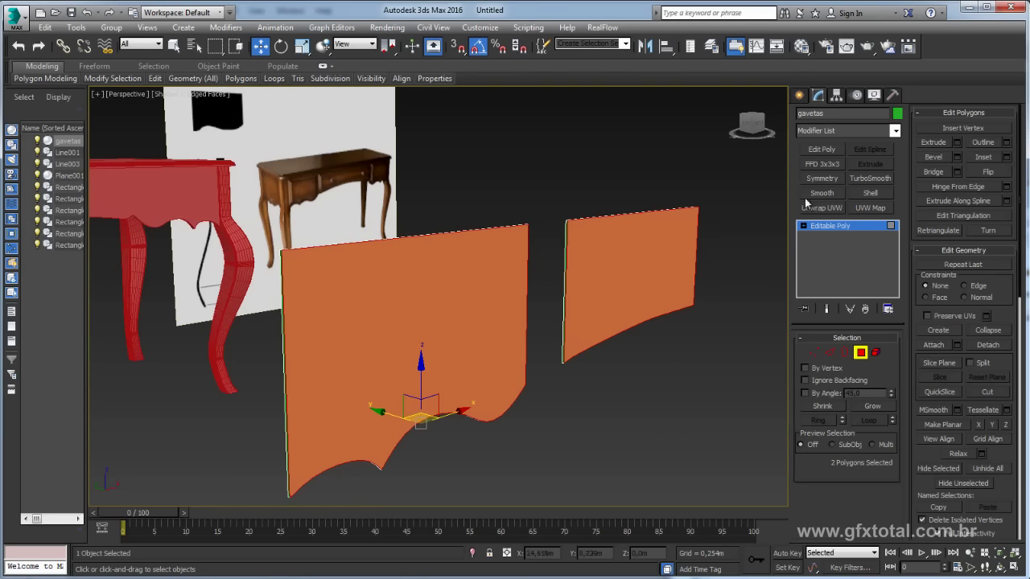
- Inset a thin 0.004m border on both drawer front panels
{"action": "left_click", "coordinate": [1008, 158]}
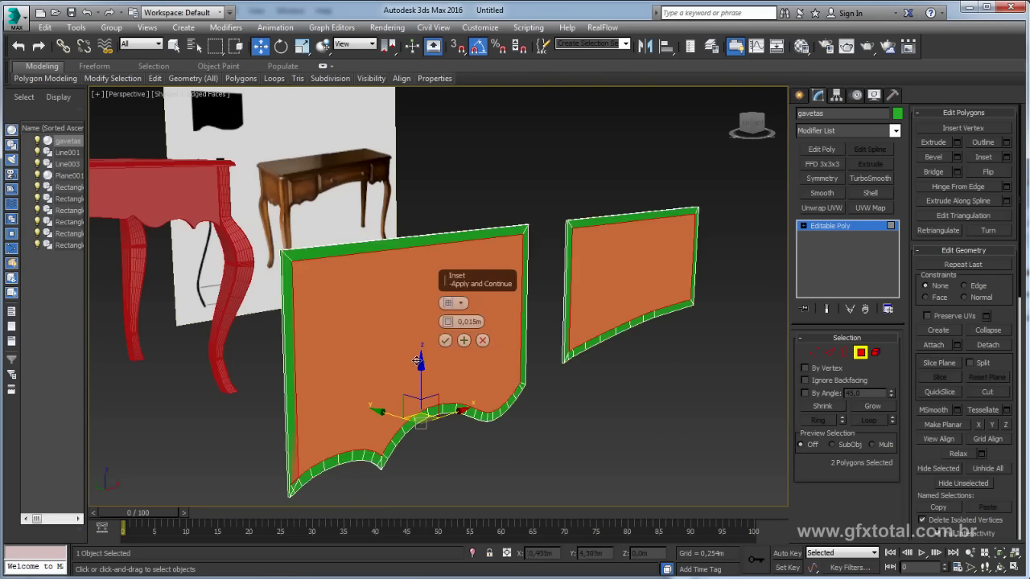
{"action": "left_click_drag", "start_coordinate": [447, 322], "coordinate": [448, 321]}
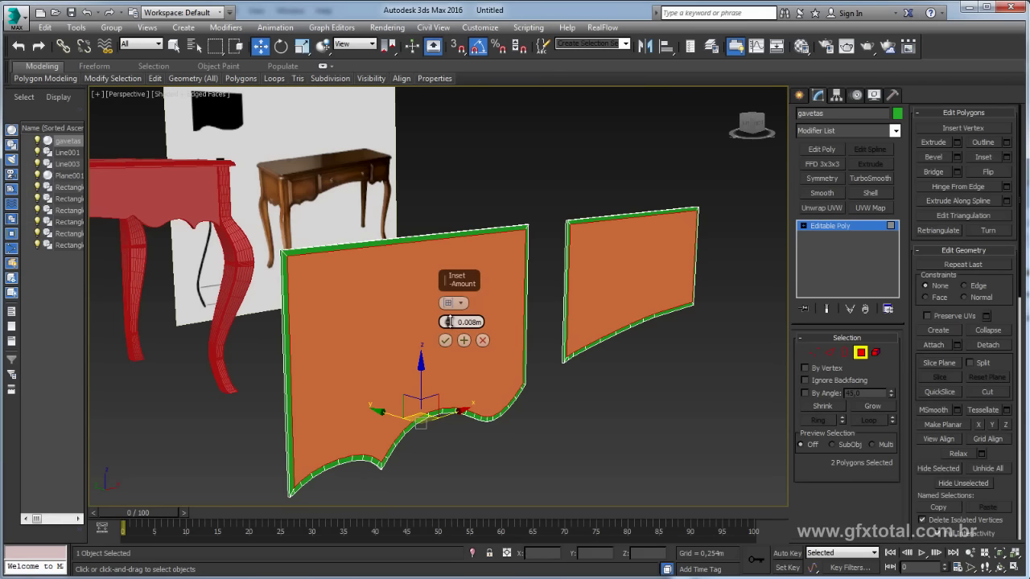
{"action": "left_click_drag", "start_coordinate": [448, 321], "coordinate": [448, 323]}
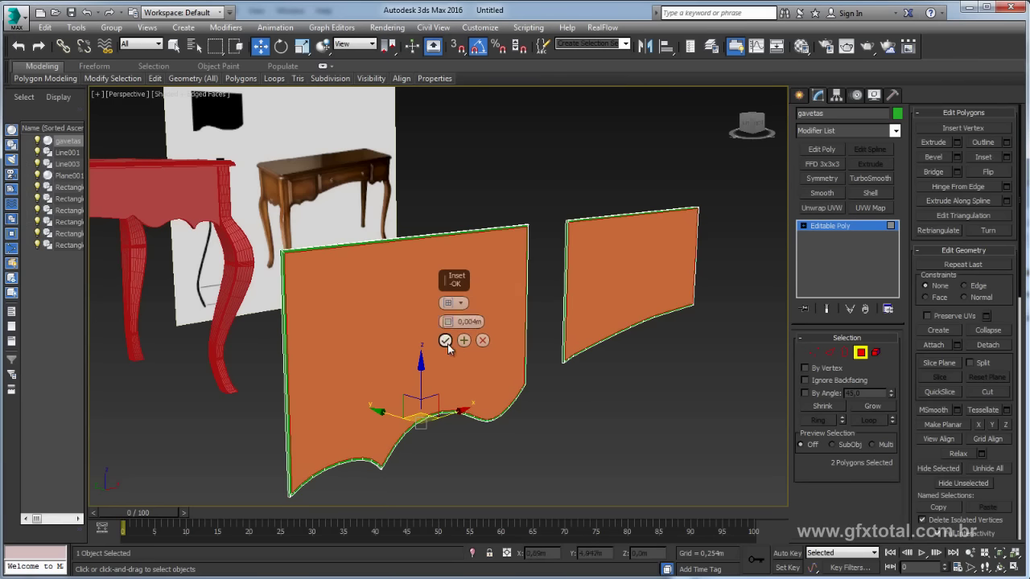
{"action": "left_click", "coordinate": [445, 340]}
{"action": "mouse_move", "coordinate": [403, 415]}
{"action": "middle_mouse_down", "text": "alt"}
{"action": "mouse_move", "coordinate": [359, 429]}
{"action": "mouse_move", "coordinate": [337, 388]}
{"action": "mouse_move", "coordinate": [660, 366]}
{"action": "mouse_move", "coordinate": [531, 290]}
{"action": "mouse_move", "coordinate": [616, 309]}
{"action": "middle_mouse_up", "text": "alt"}
{"action": "scroll", "coordinate": [336, 389], "scroll_direction": "up", "scroll_amount": 5}
{"action": "scroll", "coordinate": [662, 371], "scroll_direction": "down", "scroll_amount": 3}
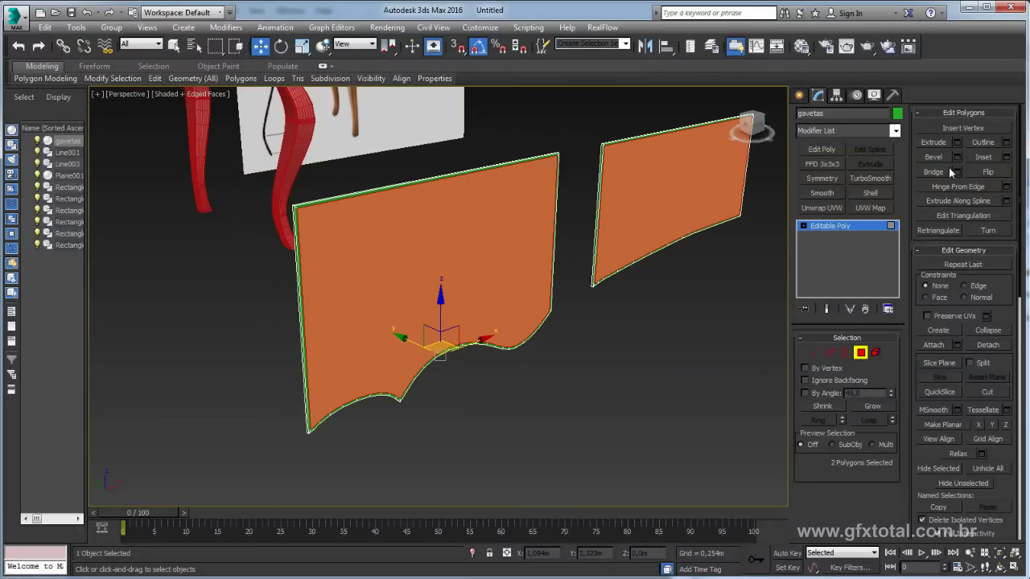
- Extrude the drawer front panels a further 0.008m to thicken them
{"action": "left_click", "coordinate": [956, 142]}
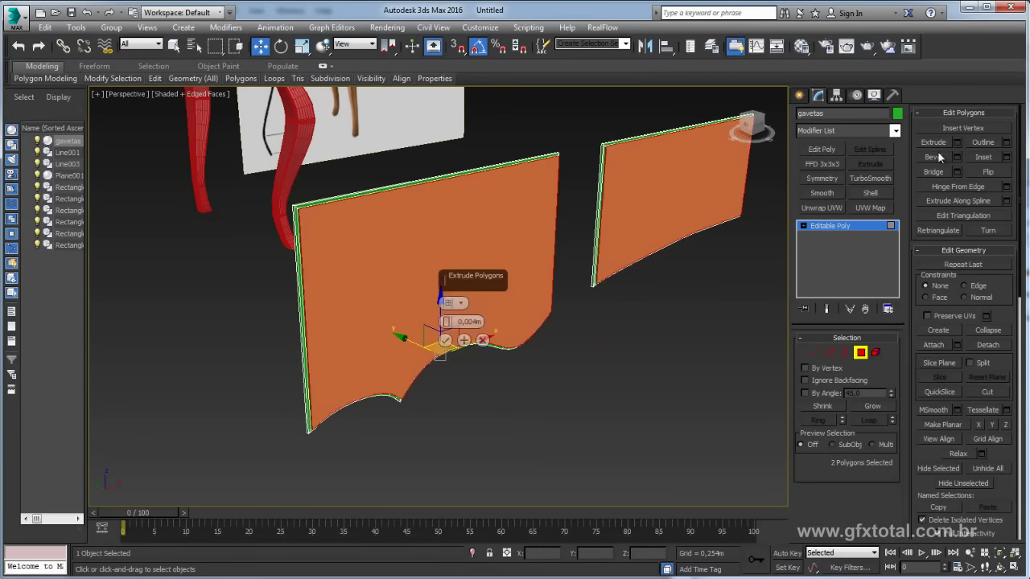
{"action": "middle_click_drag", "start_coordinate": [523, 282], "coordinate": [483, 306], "text": "alt"}
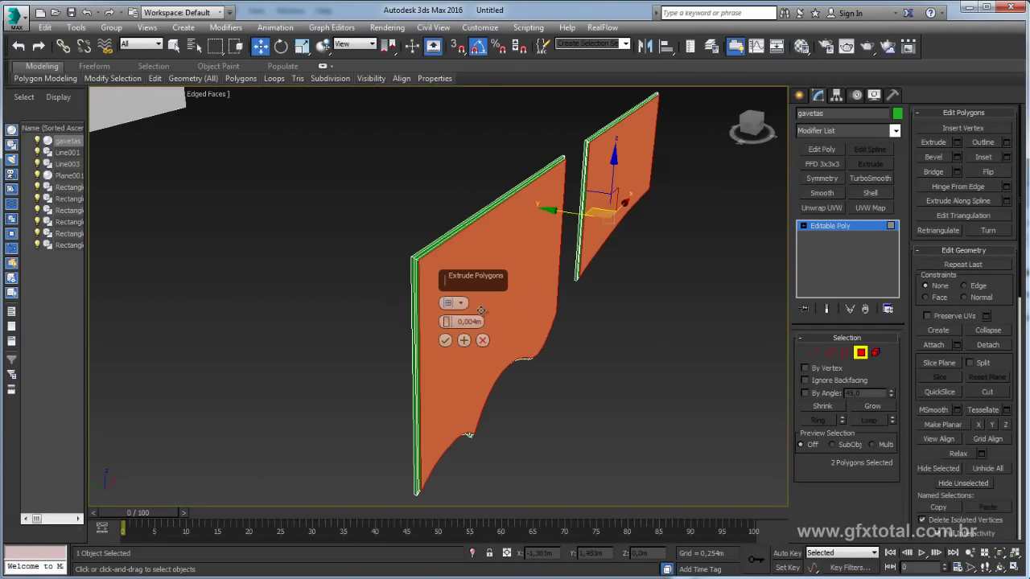
{"action": "left_click_drag", "start_coordinate": [447, 323], "coordinate": [447, 326]}
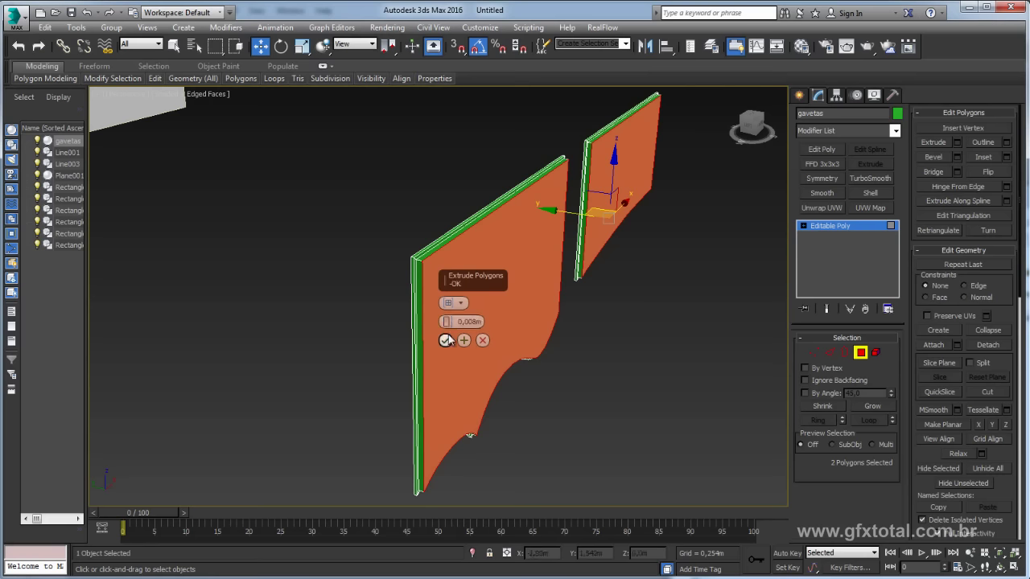
{"action": "left_click", "coordinate": [445, 341]}
- Inset a wider border of about 0.023m on both panels
{"action": "left_click", "coordinate": [1006, 157]}
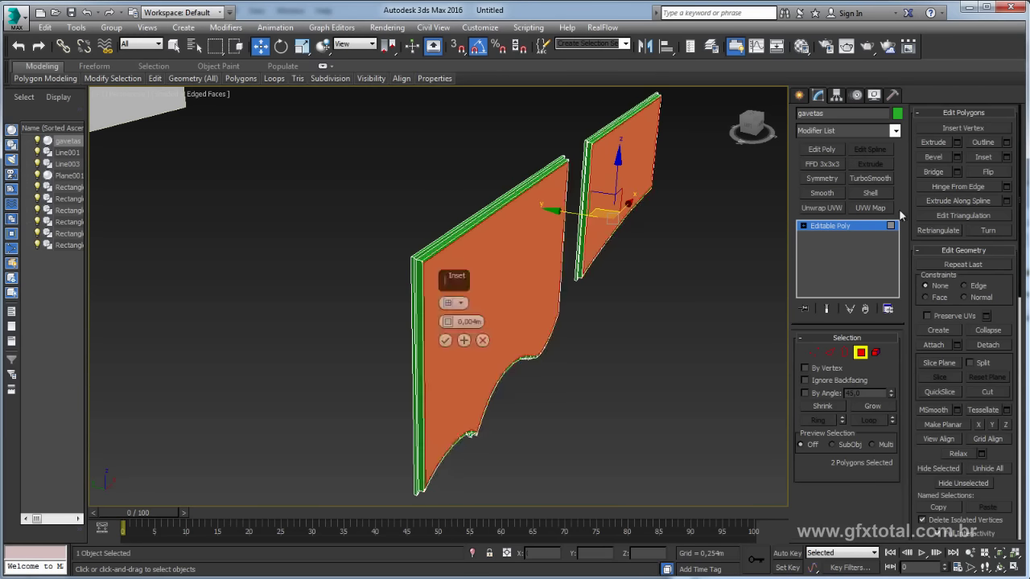
{"action": "left_click_drag", "start_coordinate": [448, 323], "coordinate": [452, 321]}
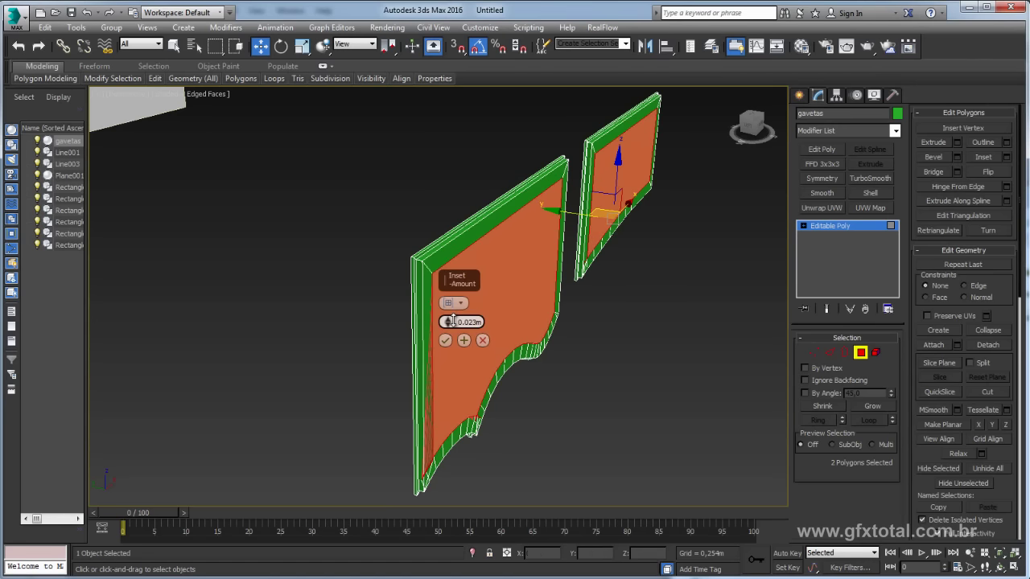
{"action": "left_click", "coordinate": [445, 341]}
{"action": "middle_click_drag", "start_coordinate": [445, 341], "coordinate": [345, 311], "text": "alt"}
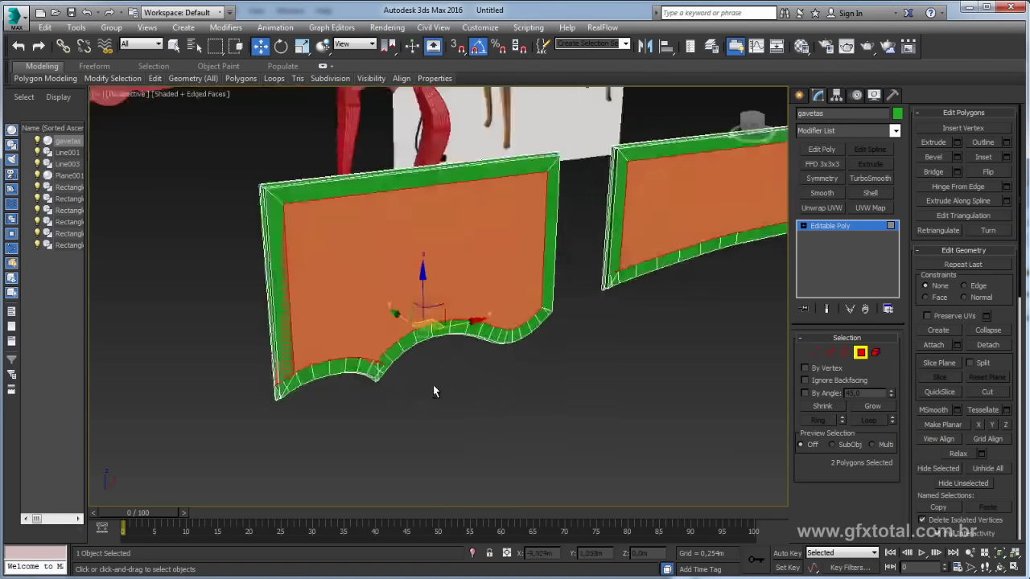
{"action": "scroll", "coordinate": [346, 310], "scroll_direction": "up", "scroll_amount": 3}
{"action": "scroll", "coordinate": [345, 310], "scroll_direction": "up", "scroll_amount": 3}
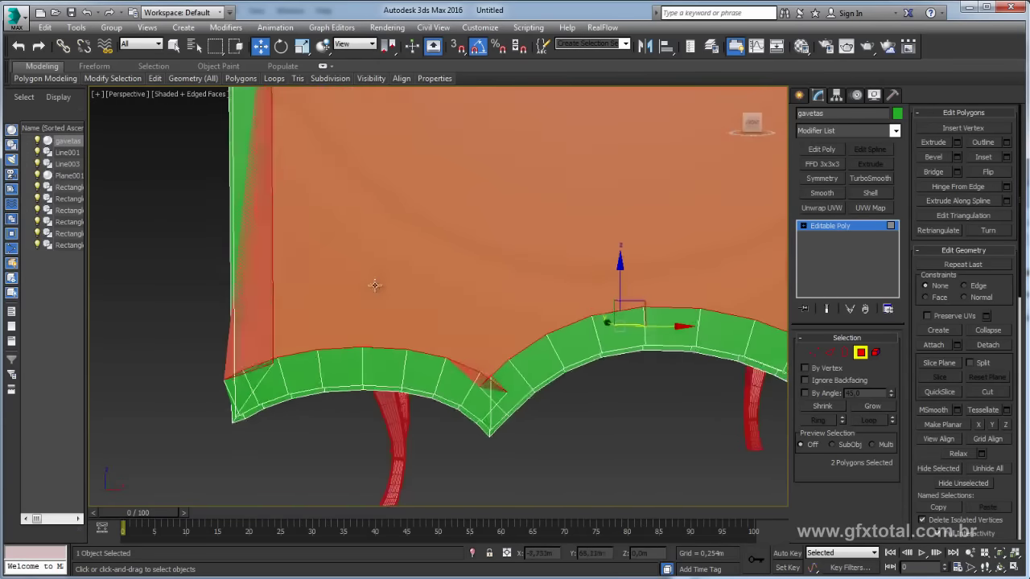
- In Front view, collapse the four clustered vertices at the panel's corner into one
{"action": "left_click", "coordinate": [814, 352]}
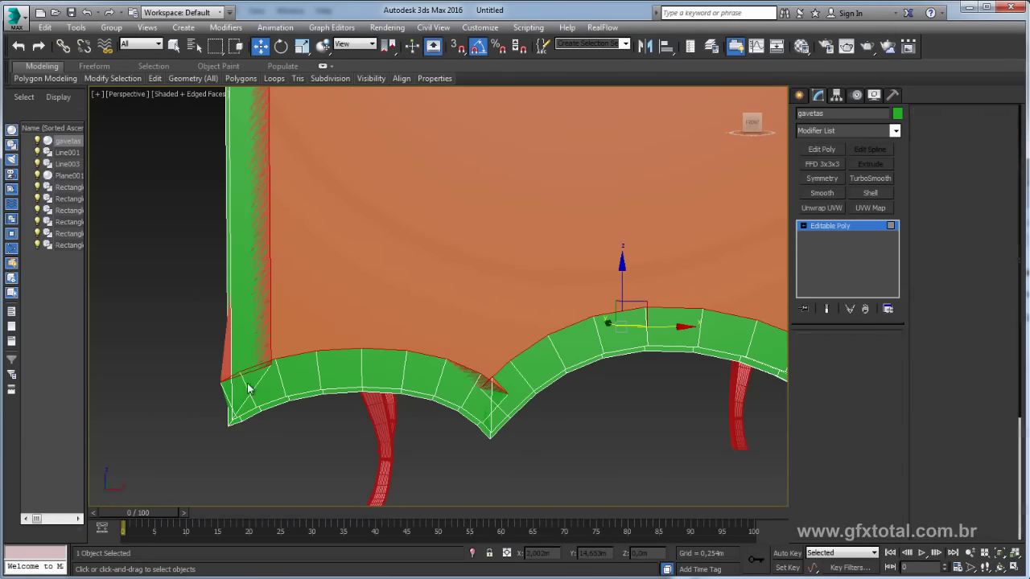
{"action": "left_click", "coordinate": [228, 378]}
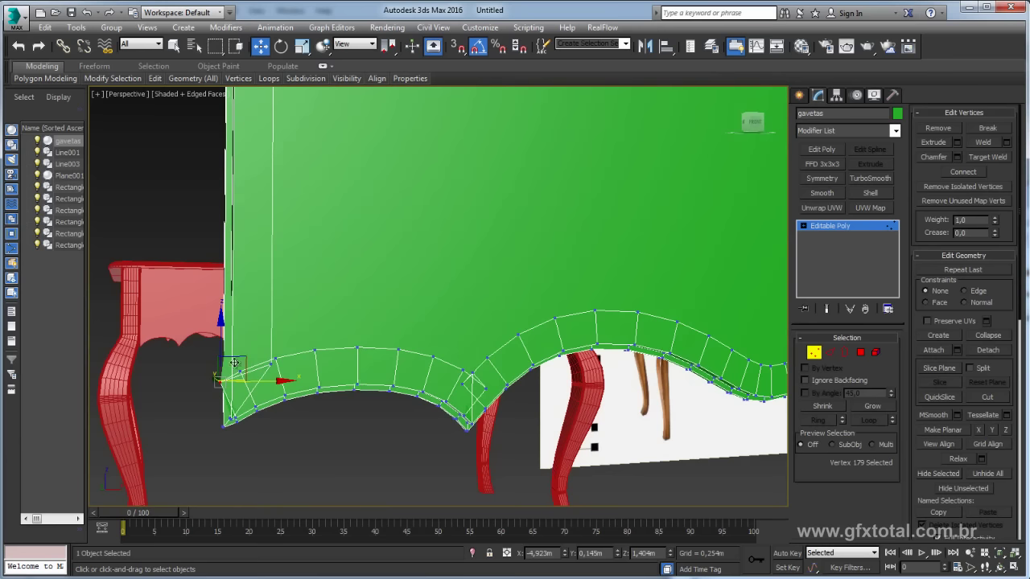
{"action": "left_click_drag", "start_coordinate": [235, 369], "coordinate": [281, 332]}
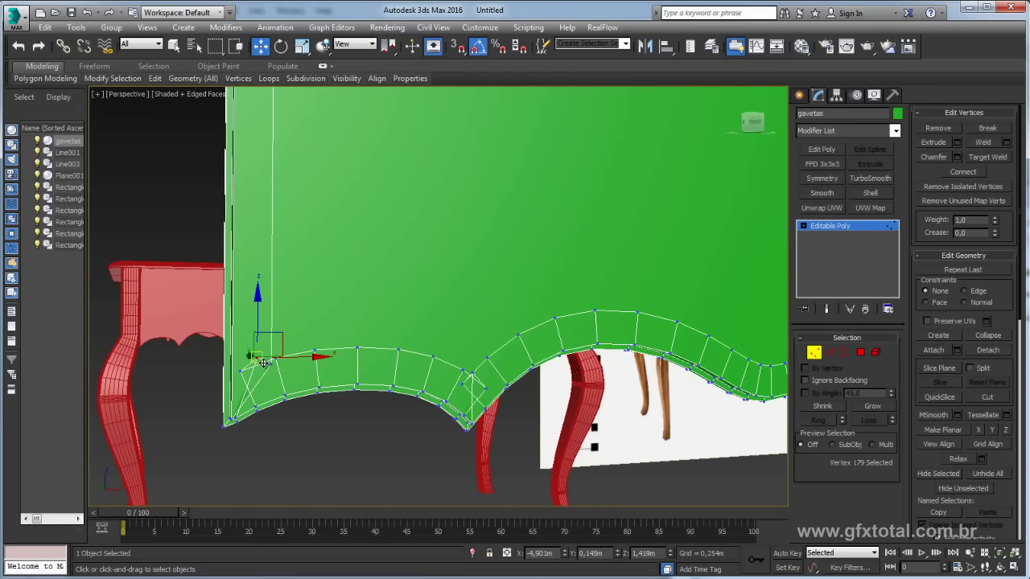
{"action": "key", "text": "f"}
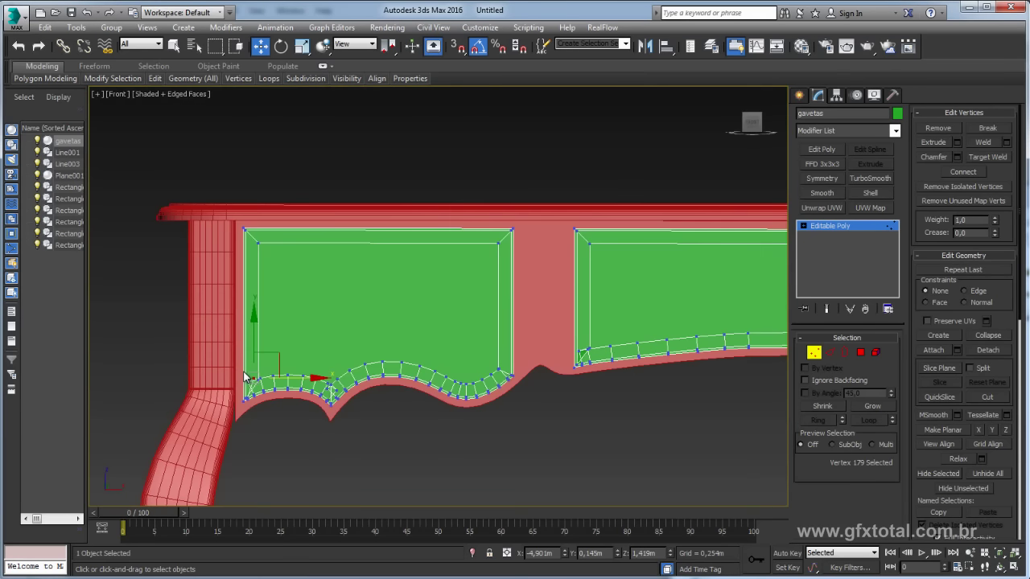
{"action": "scroll", "coordinate": [326, 322], "scroll_direction": "up", "scroll_amount": 3}
{"action": "scroll", "coordinate": [333, 320], "scroll_direction": "up", "scroll_amount": 2}
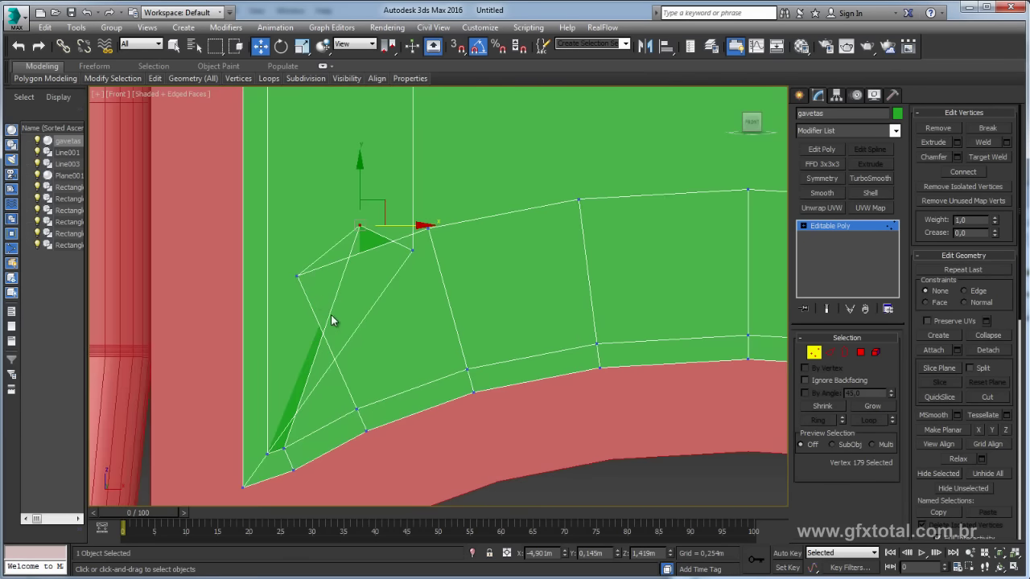
{"action": "left_click", "coordinate": [298, 277]}
{"action": "mouse_move", "coordinate": [317, 252]}
{"action": "left_mouse_down"}
{"action": "mouse_move", "coordinate": [433, 211]}
{"action": "mouse_move", "coordinate": [427, 236]}
{"action": "left_mouse_up"}
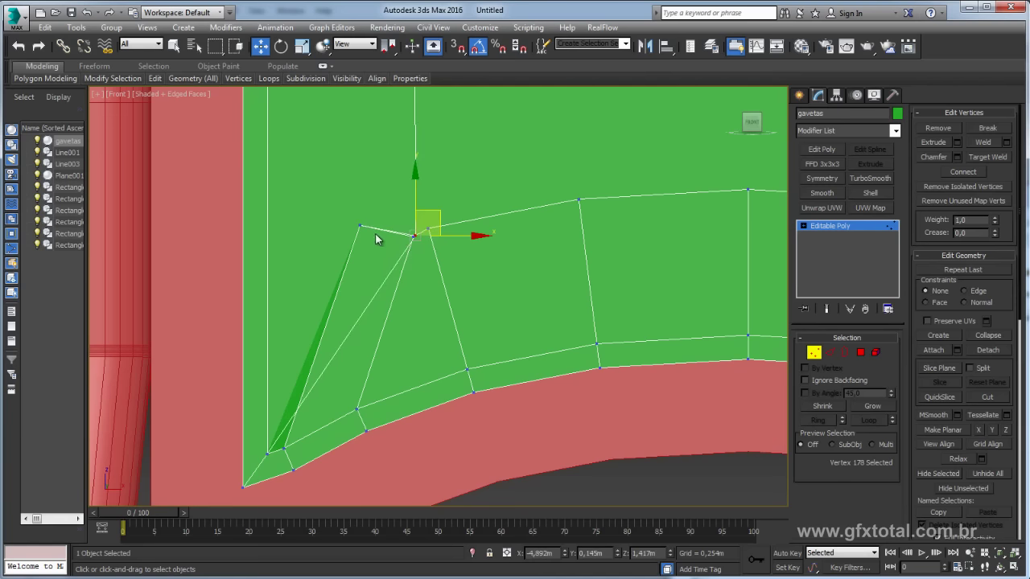
{"action": "left_click_drag", "start_coordinate": [360, 227], "coordinate": [413, 234]}
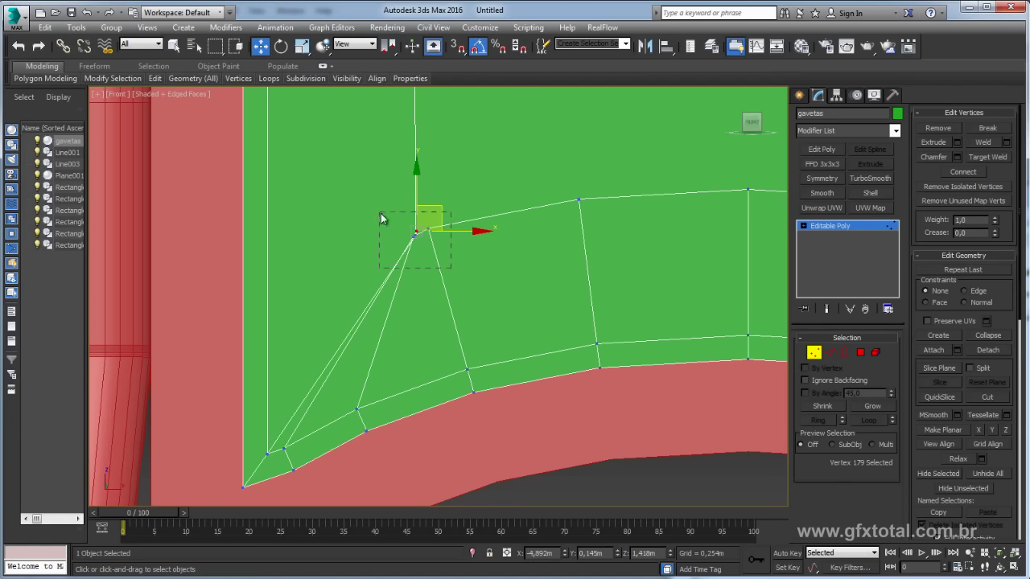
{"action": "left_click_drag", "start_coordinate": [451, 268], "coordinate": [381, 214]}
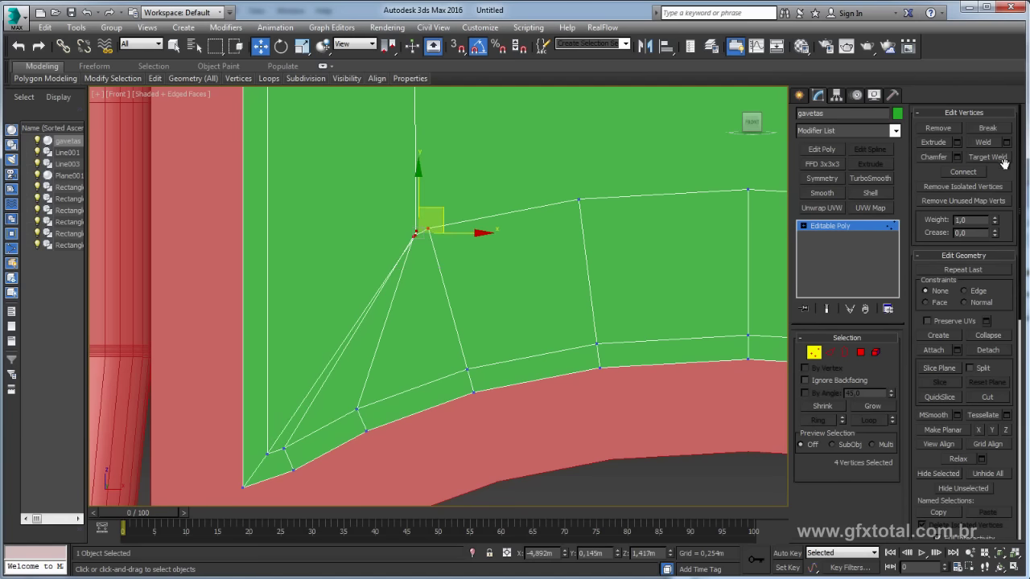
{"action": "left_click", "coordinate": [988, 336]}
- Collapse the three vertices at the scalloped edge's notch into one
{"action": "scroll", "coordinate": [606, 260], "scroll_direction": "down", "scroll_amount": 3}
{"action": "middle_click_drag", "start_coordinate": [460, 301], "coordinate": [338, 306]}
{"action": "scroll", "coordinate": [494, 321], "scroll_direction": "up", "scroll_amount": 4}
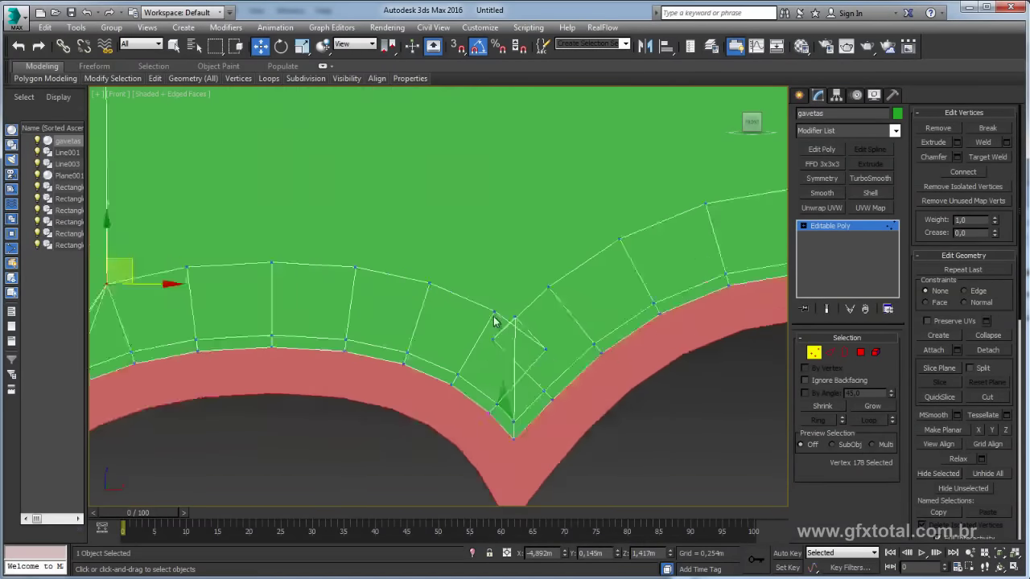
{"action": "scroll", "coordinate": [494, 321], "scroll_direction": "up", "scroll_amount": 2}
{"action": "left_click_drag", "start_coordinate": [575, 362], "coordinate": [521, 318]}
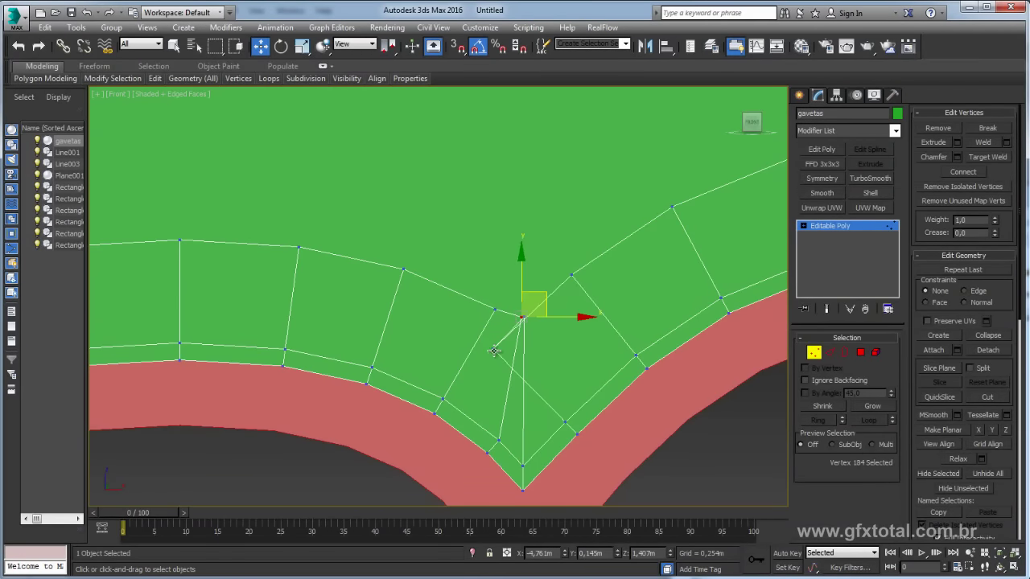
{"action": "left_click_drag", "start_coordinate": [552, 350], "coordinate": [518, 307]}
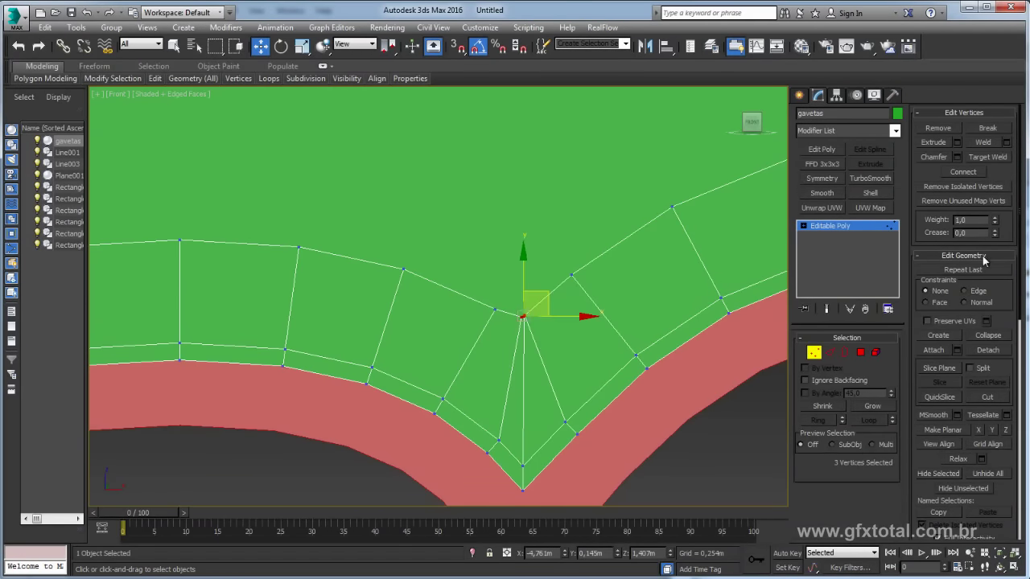
{"action": "left_click", "coordinate": [988, 335]}
- Weld the two overlapping vertices at the other corner into a single point
{"action": "middle_click_drag", "start_coordinate": [563, 338], "coordinate": [471, 317]}
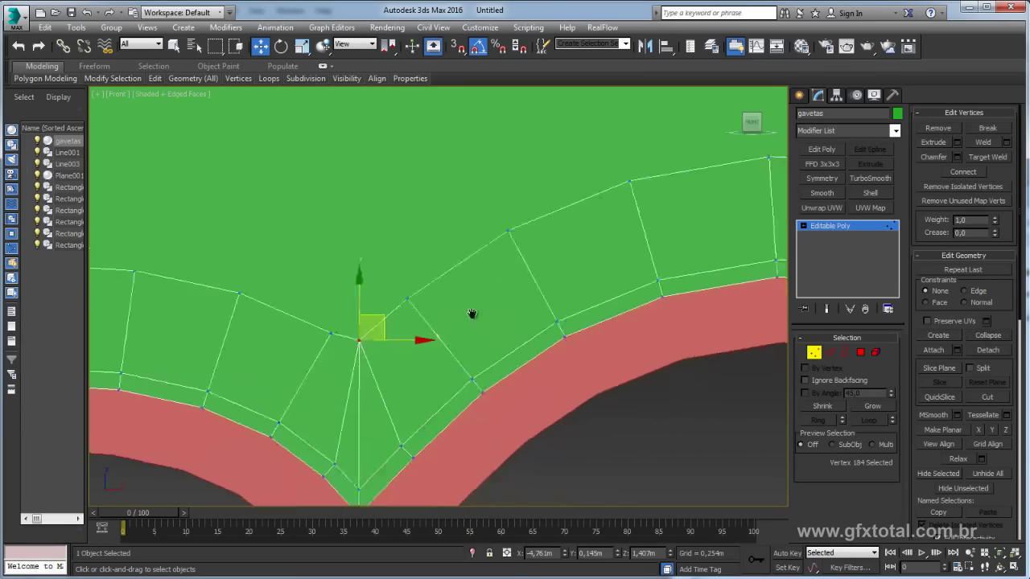
{"action": "scroll", "coordinate": [381, 266], "scroll_direction": "down", "scroll_amount": 2}
{"action": "scroll", "coordinate": [430, 282], "scroll_direction": "down", "scroll_amount": 2}
{"action": "scroll", "coordinate": [431, 282], "scroll_direction": "up", "scroll_amount": 3}
{"action": "scroll", "coordinate": [418, 211], "scroll_direction": "up", "scroll_amount": 2}
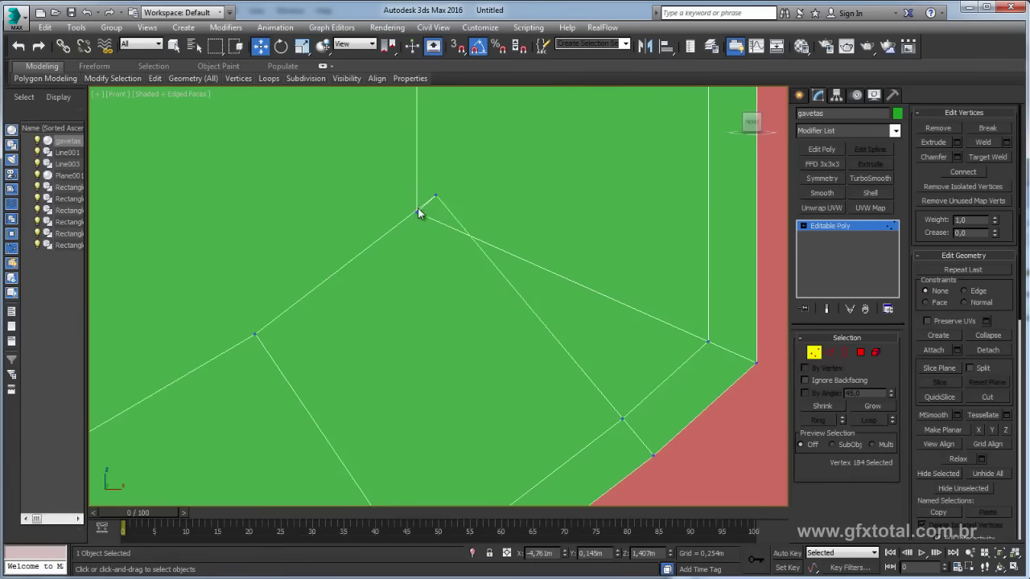
{"action": "left_click_drag", "start_coordinate": [411, 175], "coordinate": [463, 217]}
{"action": "left_click", "coordinate": [444, 200]}
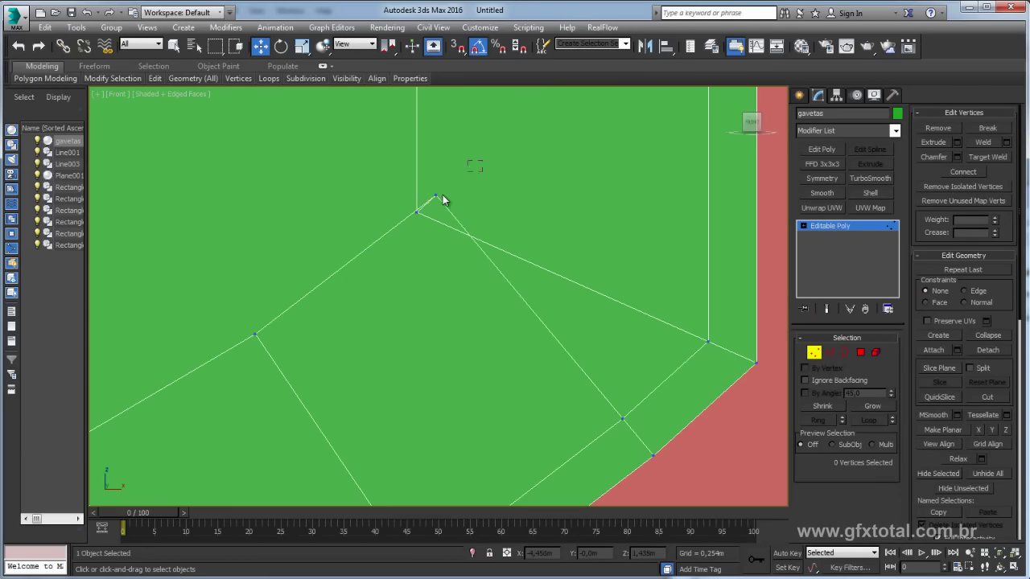
{"action": "left_click", "coordinate": [435, 195]}
{"action": "mouse_move", "coordinate": [448, 184]}
{"action": "left_mouse_down"}
{"action": "mouse_move", "coordinate": [437, 186]}
{"action": "mouse_move", "coordinate": [451, 228]}
{"action": "left_mouse_up"}
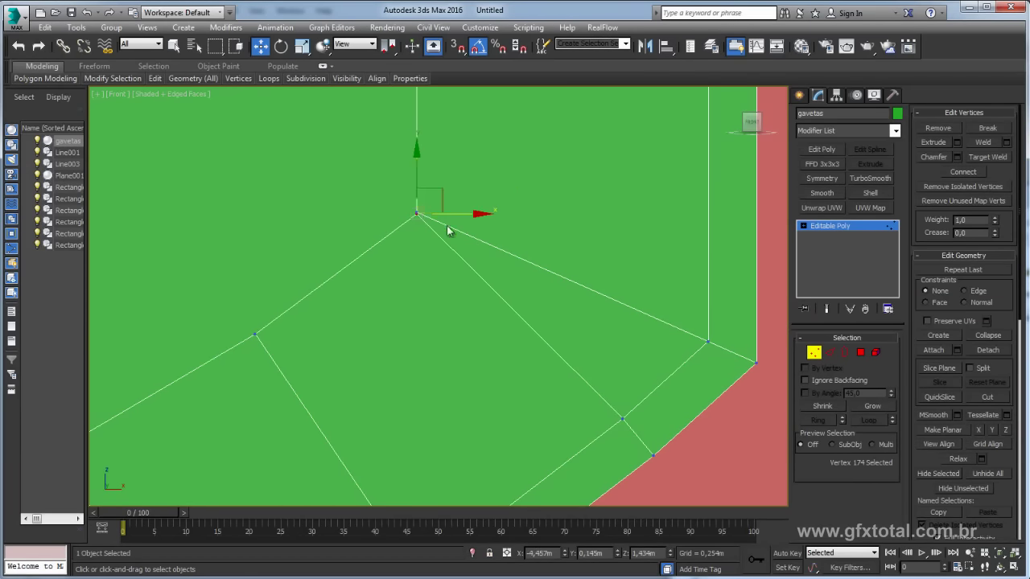
{"action": "left_click_drag", "start_coordinate": [399, 193], "coordinate": [439, 233]}
{"action": "left_click", "coordinate": [1003, 333]}
{"action": "scroll", "coordinate": [515, 265], "scroll_direction": "down", "scroll_amount": 3}
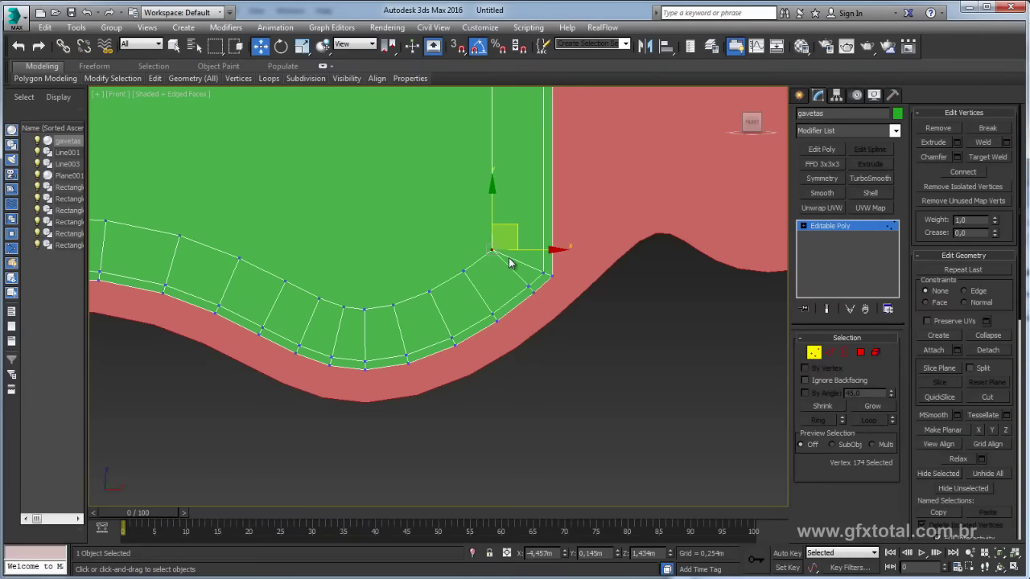
{"action": "scroll", "coordinate": [515, 265], "scroll_direction": "down", "scroll_amount": 3}
{"action": "scroll", "coordinate": [515, 266], "scroll_direction": "down", "scroll_amount": 2}
- Collapse the stray vertices at the drawer's lower-left inner corner into one point
{"action": "left_click", "coordinate": [837, 354]}
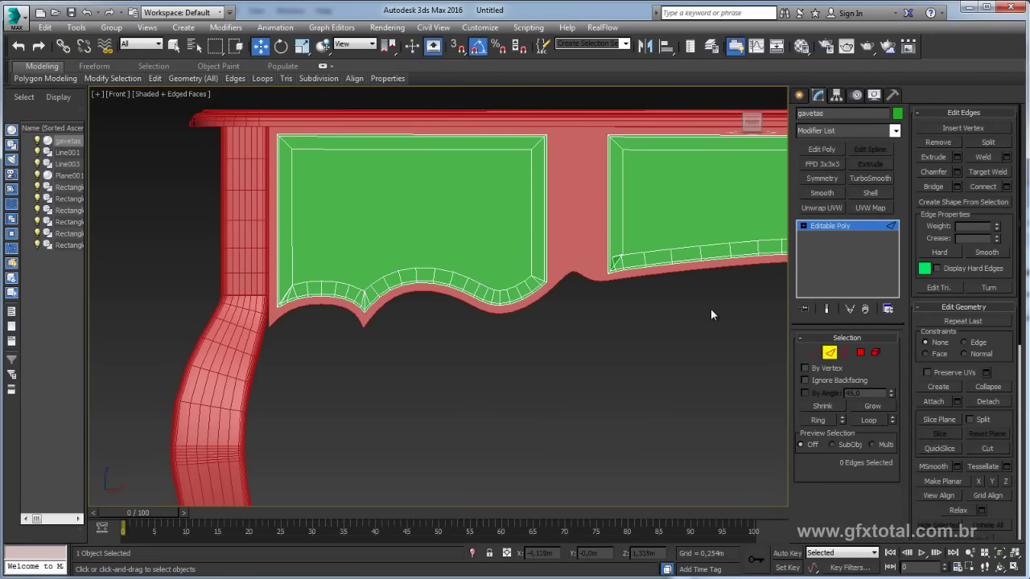
{"action": "middle_click_drag", "start_coordinate": [696, 301], "coordinate": [495, 302]}
{"action": "scroll", "coordinate": [445, 282], "scroll_direction": "up", "scroll_amount": 5}
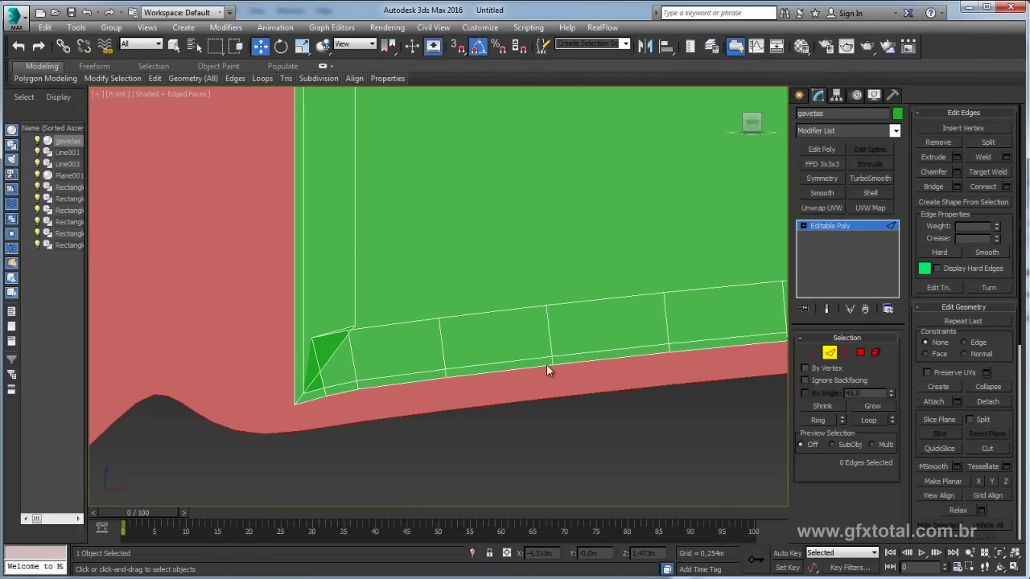
{"action": "left_click", "coordinate": [813, 352]}
{"action": "left_click", "coordinate": [313, 338]}
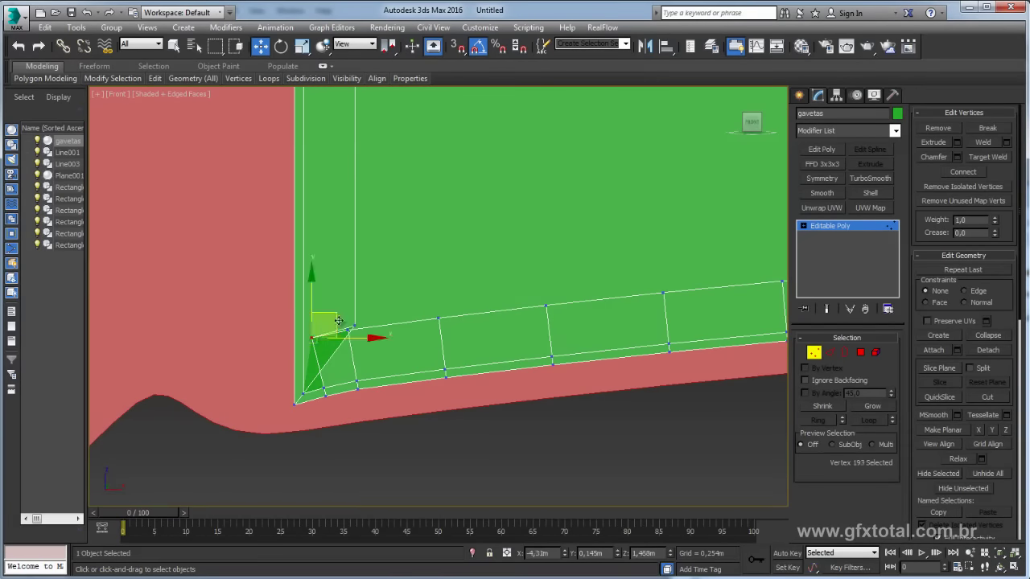
{"action": "mouse_move", "coordinate": [342, 316]}
{"action": "left_mouse_down"}
{"action": "mouse_move", "coordinate": [354, 329]}
{"action": "mouse_move", "coordinate": [393, 318]}
{"action": "mouse_move", "coordinate": [358, 294]}
{"action": "left_mouse_up"}
{"action": "scroll", "coordinate": [354, 328], "scroll_direction": "up", "scroll_amount": 2}
{"action": "left_click", "coordinate": [988, 337]}
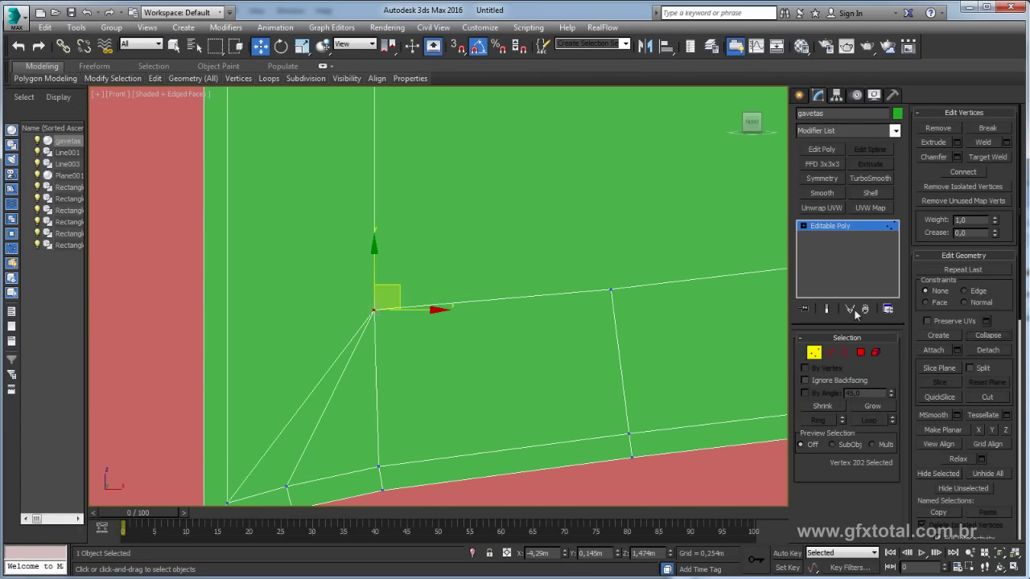
{"action": "scroll", "coordinate": [409, 286], "scroll_direction": "down", "scroll_amount": 3}
{"action": "scroll", "coordinate": [409, 287], "scroll_direction": "down", "scroll_amount": 4}
{"action": "scroll", "coordinate": [408, 287], "scroll_direction": "down", "scroll_amount": 3}
{"action": "scroll", "coordinate": [409, 286], "scroll_direction": "up", "scroll_amount": 5}
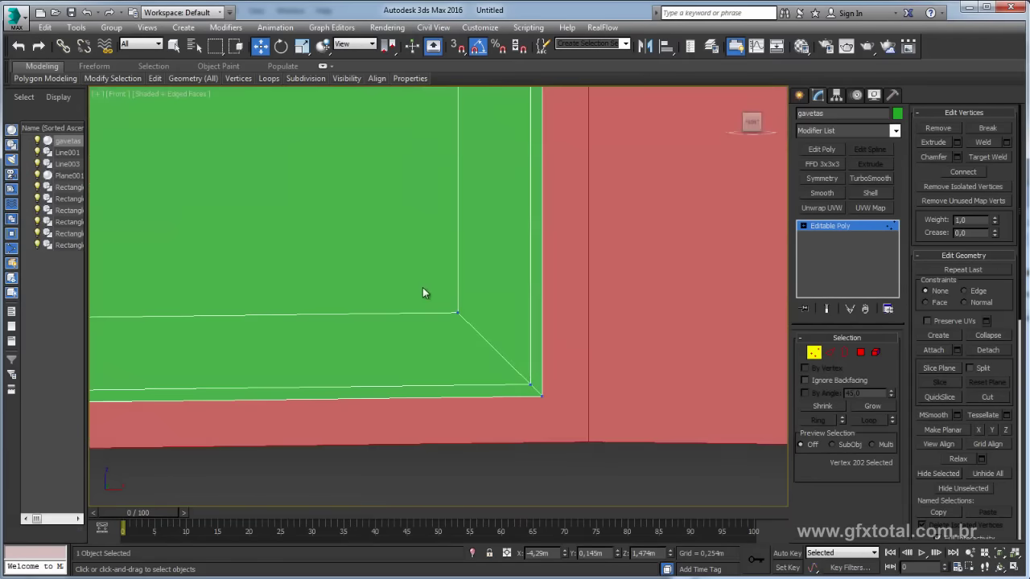
{"action": "scroll", "coordinate": [423, 292], "scroll_direction": "down", "scroll_amount": 7}
{"action": "middle_click_drag", "start_coordinate": [408, 287], "coordinate": [733, 288]}
{"action": "scroll", "coordinate": [732, 287], "scroll_direction": "up", "scroll_amount": 2}
- Select the full border edge loops on both drawer panels
{"action": "left_click", "coordinate": [832, 353]}
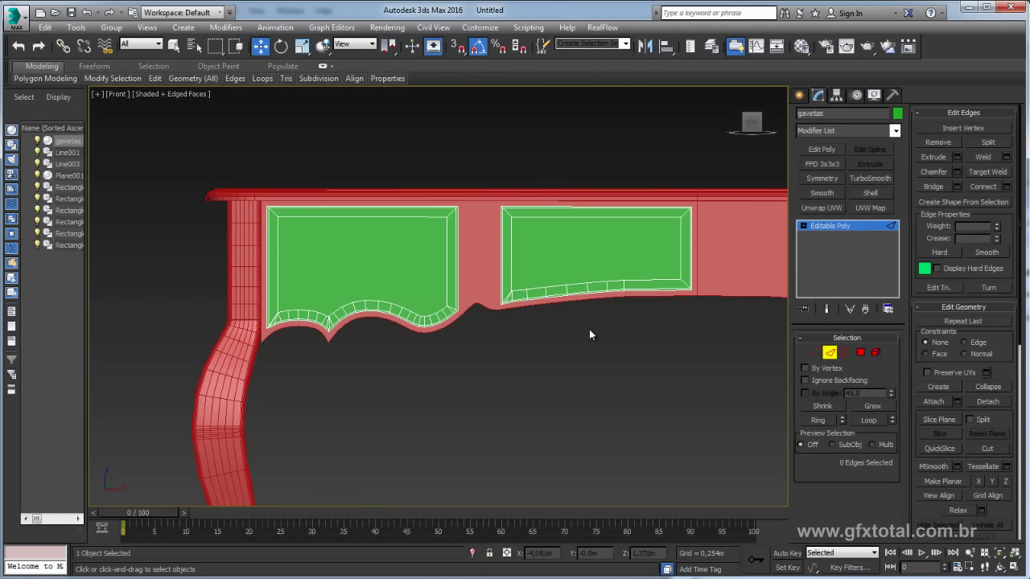
{"action": "key", "text": "p"}
{"action": "middle_click_drag", "start_coordinate": [534, 252], "coordinate": [318, 317], "text": "alt"}
{"action": "scroll", "coordinate": [317, 316], "scroll_direction": "up", "scroll_amount": 4}
{"action": "left_click", "coordinate": [328, 352]}
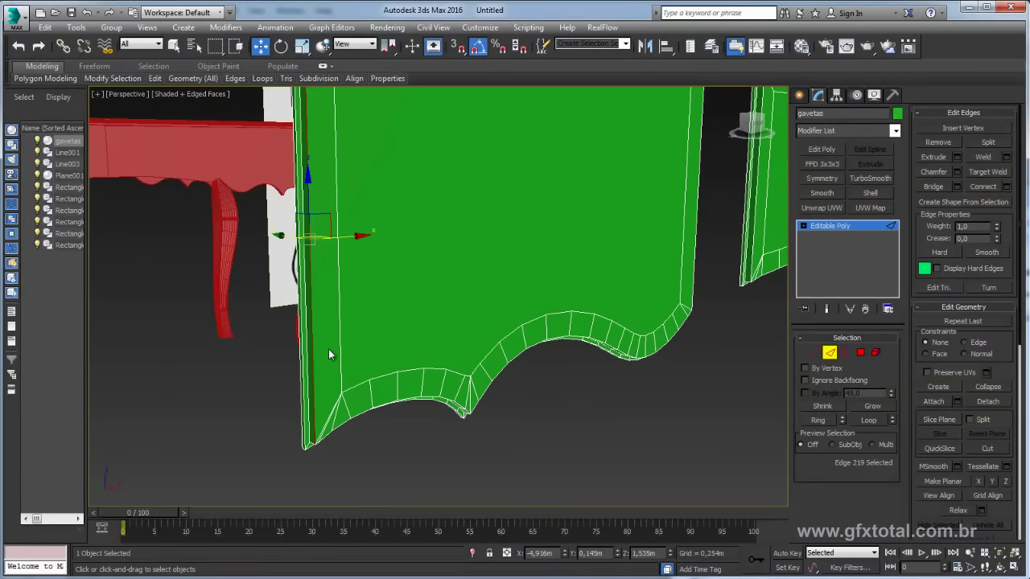
{"action": "left_click", "coordinate": [754, 251], "text": "ctrl"}
{"action": "mouse_move", "coordinate": [755, 252]}
{"action": "middle_mouse_down", "text": "alt"}
{"action": "mouse_move", "coordinate": [764, 272]}
{"action": "mouse_move", "coordinate": [798, 283]}
{"action": "middle_mouse_up", "text": "alt"}
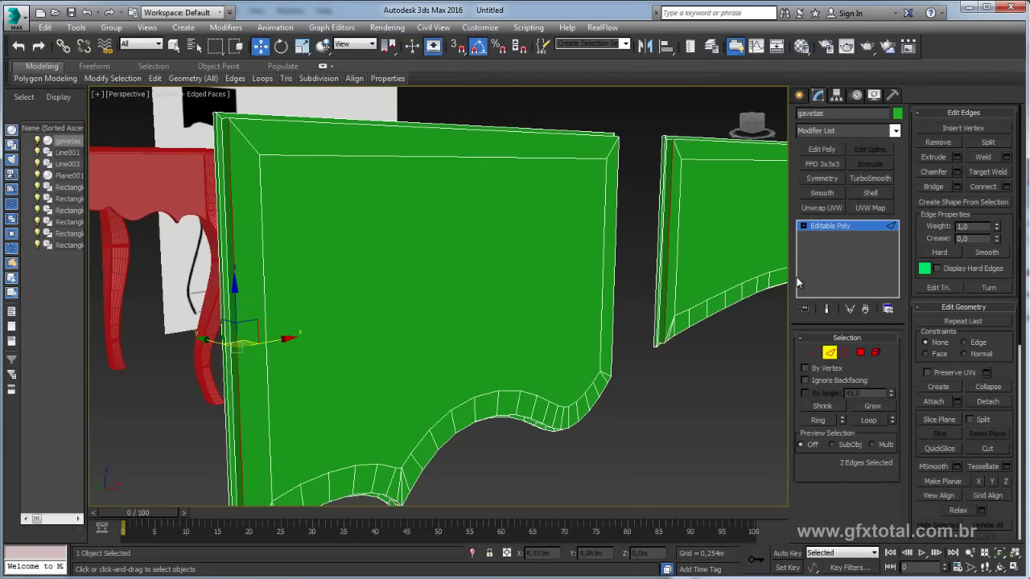
{"action": "left_click", "coordinate": [868, 420]}
- Chamfer the selected panel edge loops by 0.008m
{"action": "middle_click_drag", "start_coordinate": [766, 401], "coordinate": [718, 355], "text": "alt"}
{"action": "left_click", "coordinate": [956, 172]}
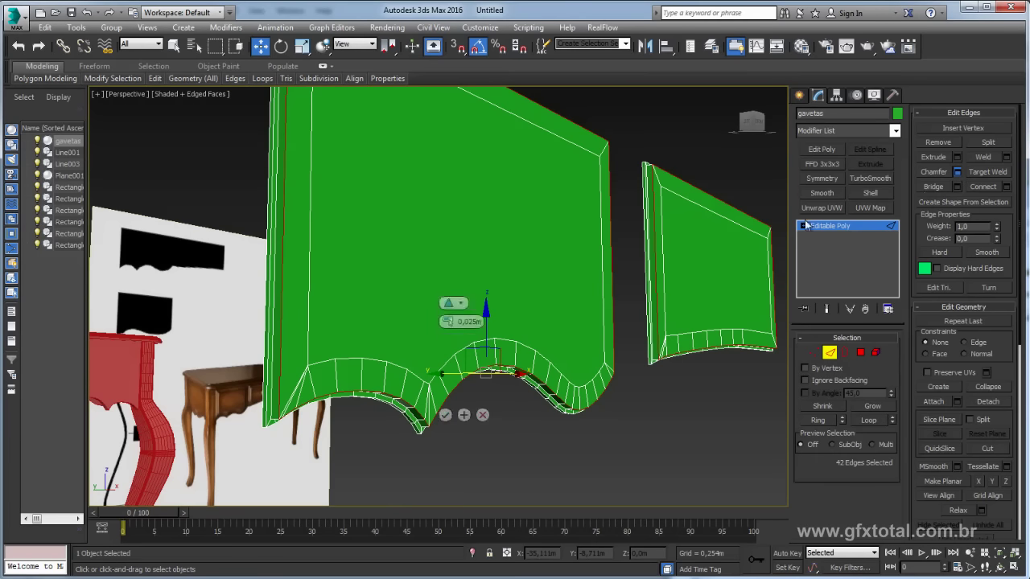
{"action": "mouse_move", "coordinate": [448, 322]}
{"action": "left_mouse_down"}
{"action": "mouse_move", "coordinate": [446, 335]}
{"action": "mouse_move", "coordinate": [447, 322]}
{"action": "left_mouse_up"}
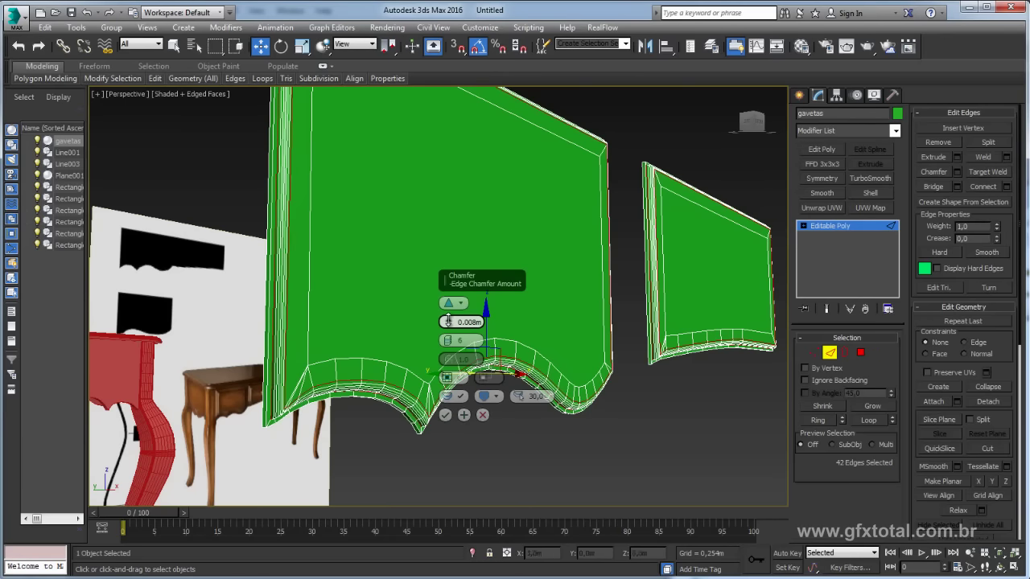
{"action": "left_click", "coordinate": [445, 414]}
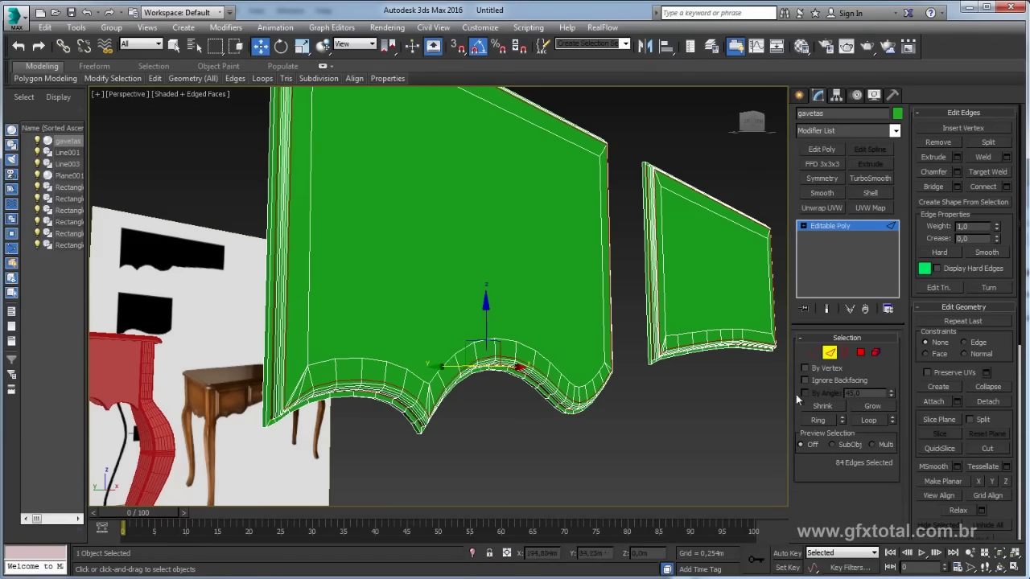
- Select the inner front polygons of both drawer panels
{"action": "left_click", "coordinate": [941, 147]}
{"action": "middle_click_drag", "start_coordinate": [681, 287], "coordinate": [527, 316], "text": "alt"}
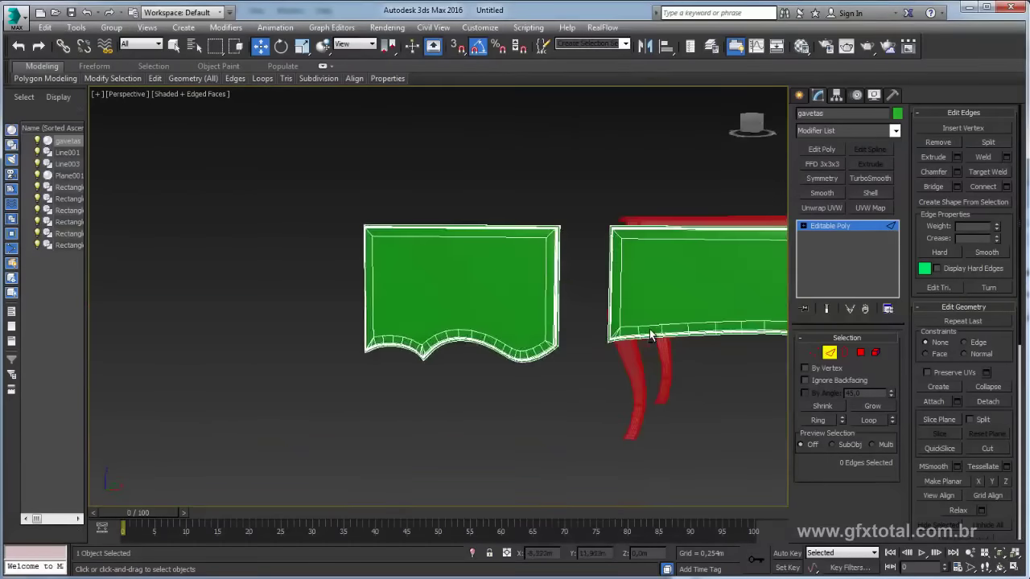
{"action": "middle_click_drag", "start_coordinate": [578, 343], "coordinate": [587, 342], "text": "alt"}
{"action": "key", "text": "F4"}
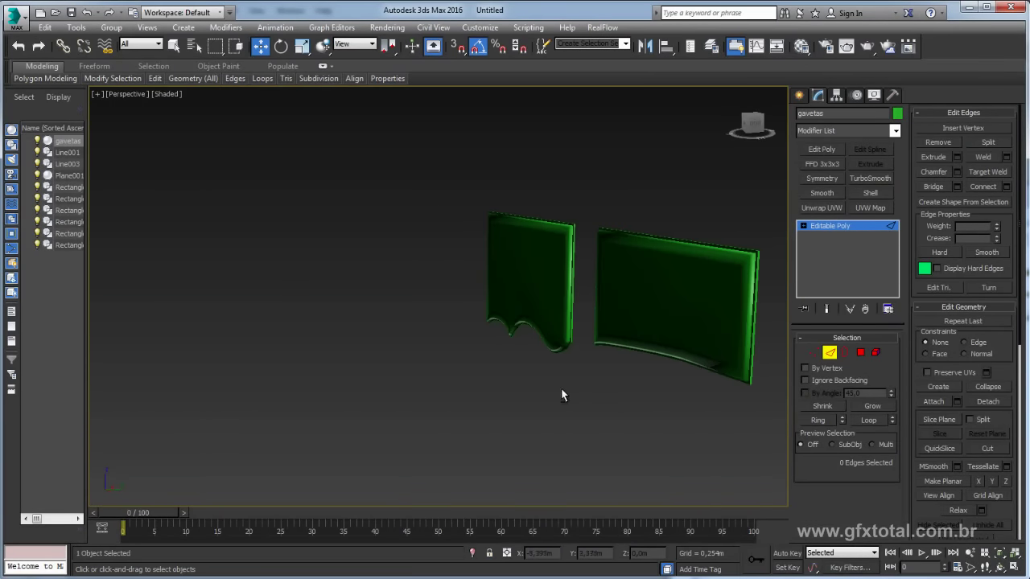
{"action": "mouse_move", "coordinate": [562, 395]}
{"action": "middle_mouse_down", "text": "alt"}
{"action": "mouse_move", "coordinate": [648, 393]}
{"action": "mouse_move", "coordinate": [667, 289]}
{"action": "mouse_move", "coordinate": [708, 294]}
{"action": "mouse_move", "coordinate": [666, 284]}
{"action": "middle_mouse_up", "text": "alt"}
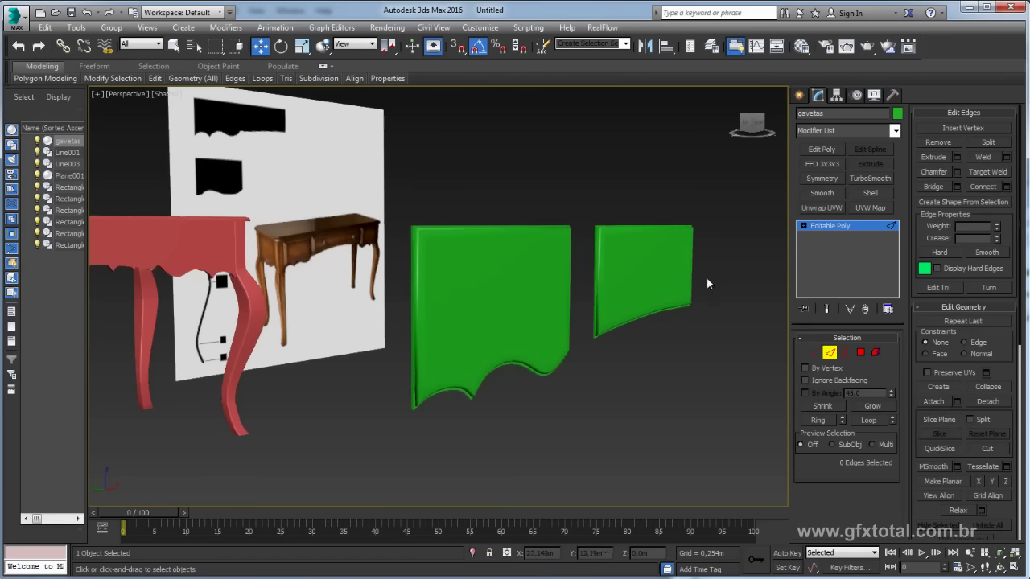
{"action": "left_click", "coordinate": [862, 352]}
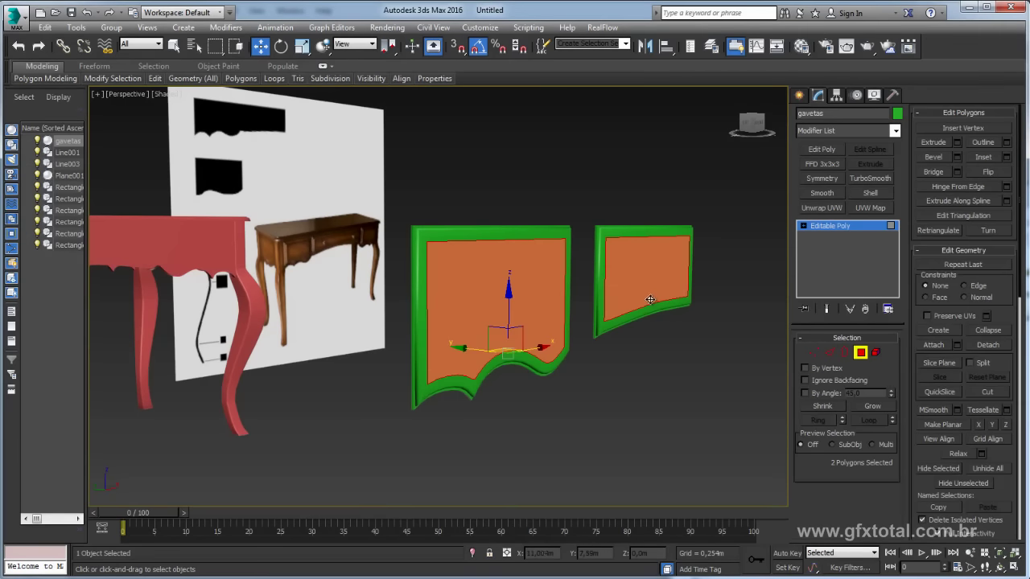
- Extrude both panels' central front faces 0.008m, then exit polygon editing
{"action": "key", "text": "F3"}
{"action": "scroll", "coordinate": [624, 310], "scroll_direction": "up", "scroll_amount": 5}
{"action": "mouse_move", "coordinate": [624, 311]}
{"action": "middle_mouse_down", "text": "alt"}
{"action": "mouse_move", "coordinate": [604, 354]}
{"action": "mouse_move", "coordinate": [589, 322]}
{"action": "mouse_move", "coordinate": [534, 355]}
{"action": "mouse_move", "coordinate": [554, 380]}
{"action": "mouse_move", "coordinate": [593, 350]}
{"action": "middle_mouse_up", "text": "alt"}
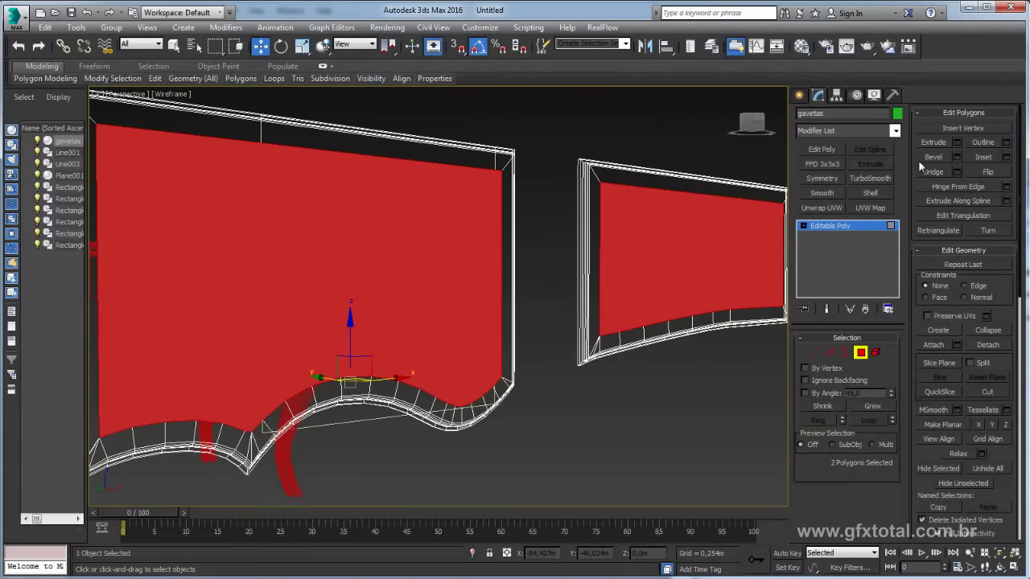
{"action": "left_click", "coordinate": [933, 142]}
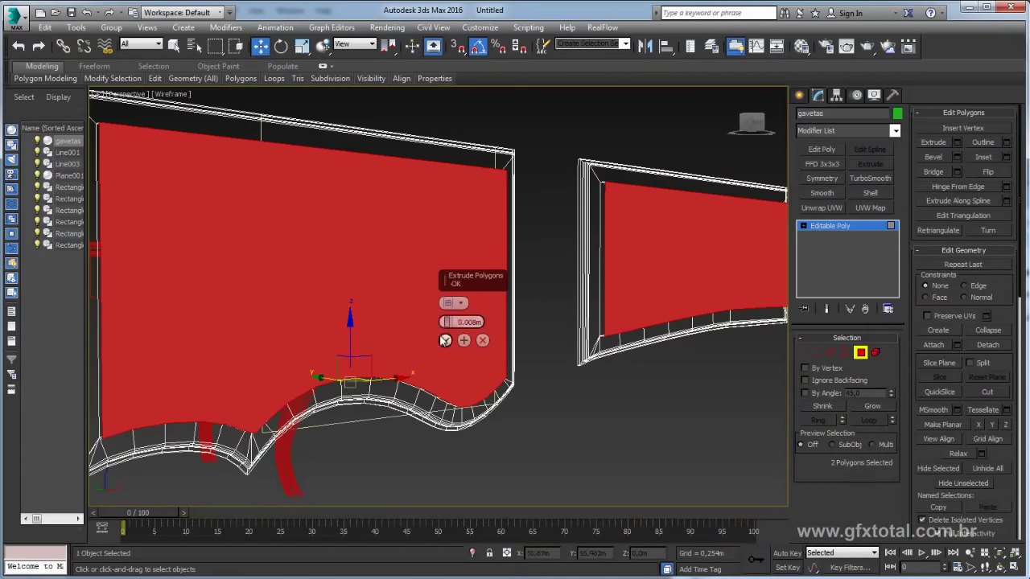
{"action": "mouse_move", "coordinate": [516, 322]}
{"action": "middle_mouse_down", "text": "alt"}
{"action": "mouse_move", "coordinate": [591, 326]}
{"action": "mouse_move", "coordinate": [696, 160]}
{"action": "middle_mouse_up", "text": "alt"}
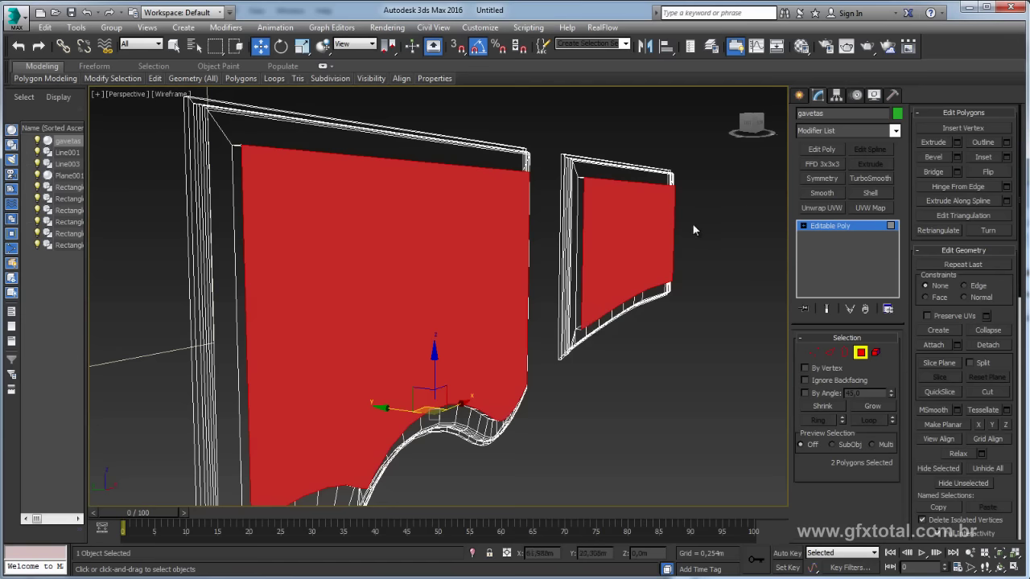
{"action": "key", "text": "F3"}
{"action": "left_click", "coordinate": [824, 242]}
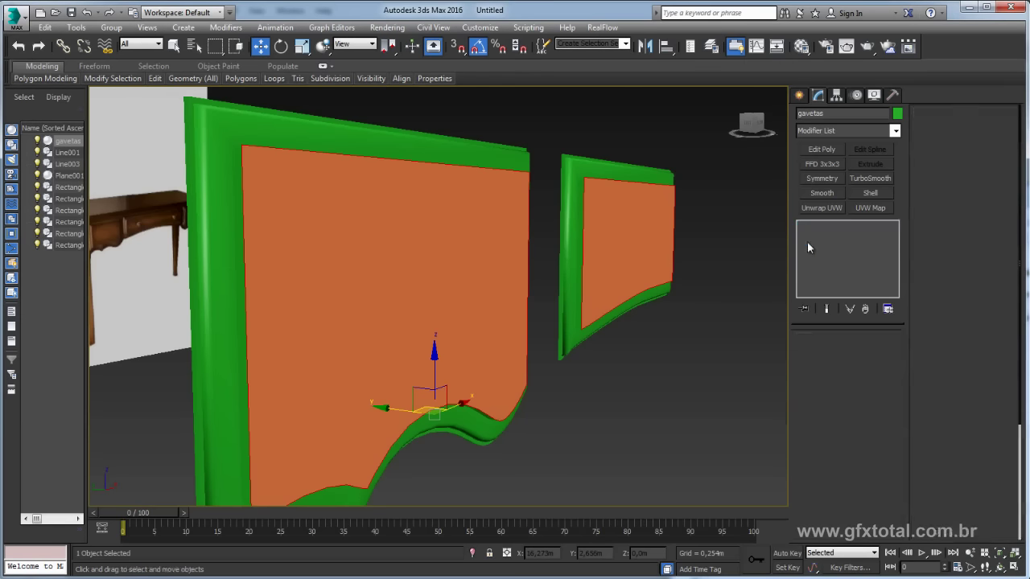
{"action": "scroll", "coordinate": [710, 354], "scroll_direction": "down", "scroll_amount": 5}
{"action": "mouse_move", "coordinate": [705, 377]}
{"action": "middle_mouse_down", "text": "alt"}
{"action": "mouse_move", "coordinate": [552, 379]}
{"action": "mouse_move", "coordinate": [616, 395]}
{"action": "middle_mouse_up", "text": "alt"}
{"action": "scroll", "coordinate": [644, 378], "scroll_direction": "up", "scroll_amount": 3}
{"action": "left_click", "coordinate": [877, 353]}
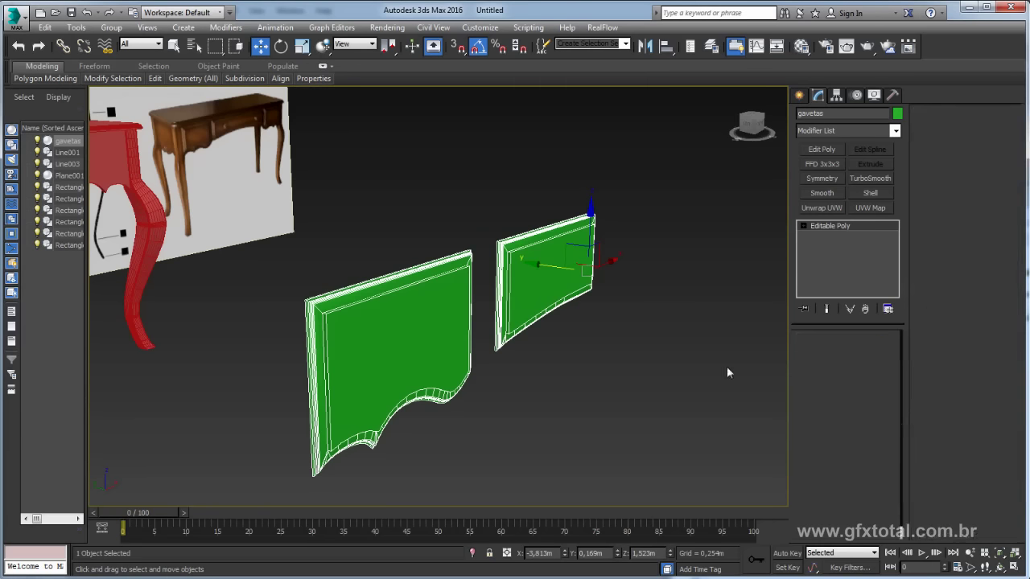
{"action": "key", "text": "ctrl+a"}
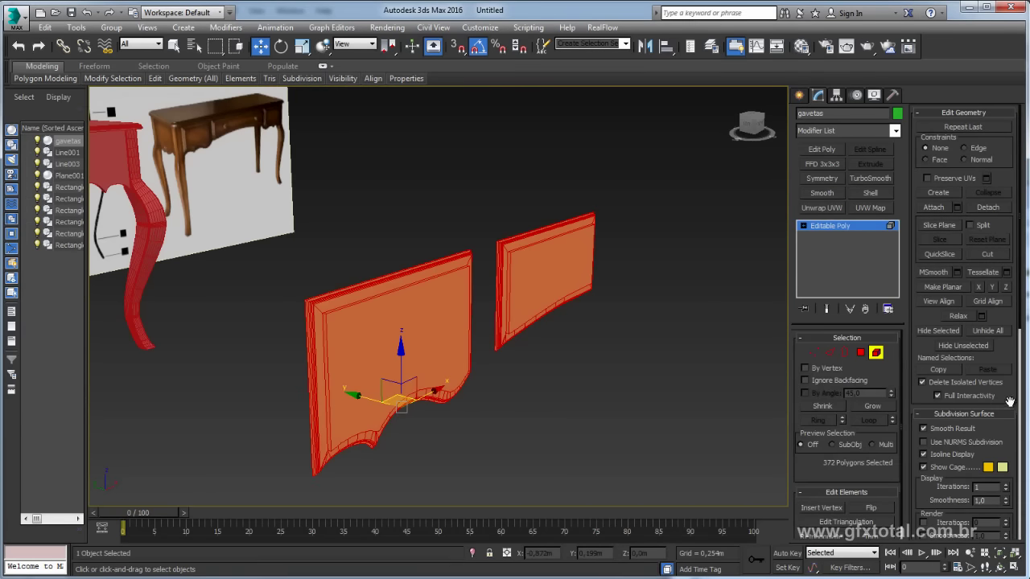
{"action": "left_click_drag", "start_coordinate": [1010, 383], "coordinate": [1011, 48]}
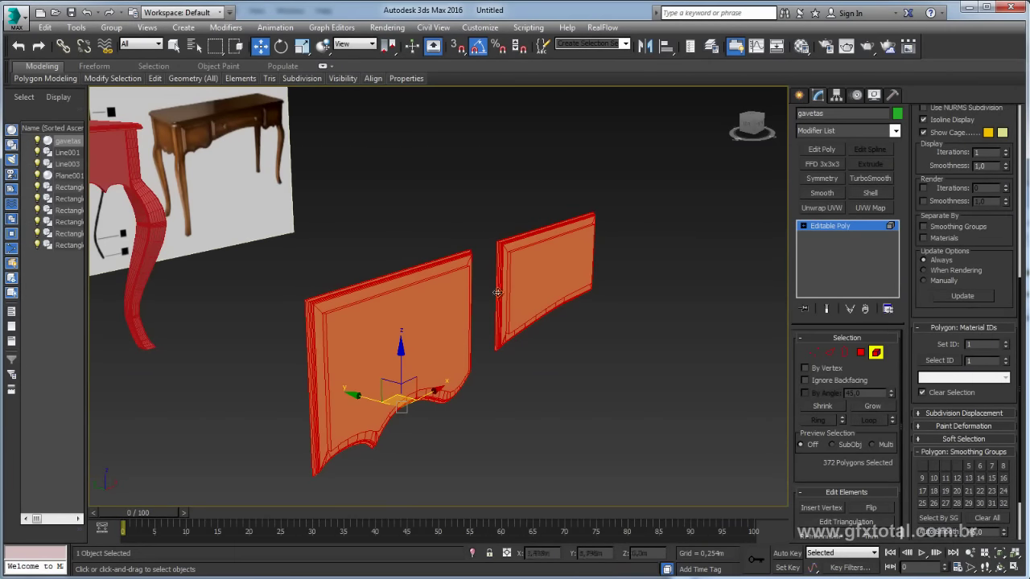
{"action": "left_click", "coordinate": [833, 228]}
{"action": "left_click", "coordinate": [643, 326]}
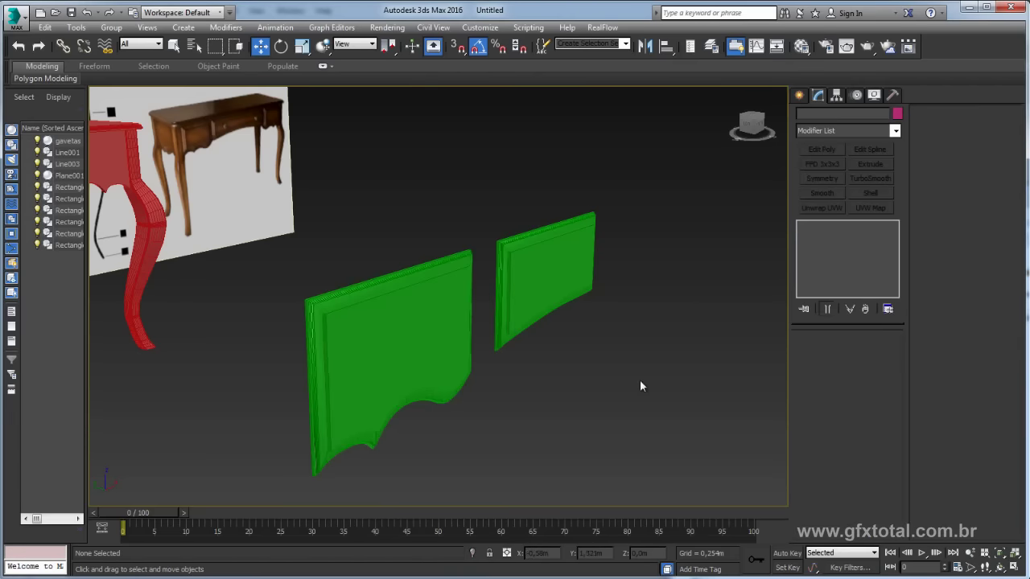
{"action": "mouse_move", "coordinate": [640, 380]}
{"action": "middle_mouse_down", "text": "alt"}
{"action": "mouse_move", "coordinate": [545, 390]}
{"action": "mouse_move", "coordinate": [552, 394]}
{"action": "mouse_move", "coordinate": [402, 381]}
{"action": "mouse_move", "coordinate": [460, 374]}
{"action": "mouse_move", "coordinate": [483, 375]}
{"action": "mouse_move", "coordinate": [489, 395]}
{"action": "mouse_move", "coordinate": [363, 394]}
{"action": "mouse_move", "coordinate": [448, 384]}
{"action": "mouse_move", "coordinate": [460, 351]}
{"action": "middle_mouse_up", "text": "alt"}
{"action": "key", "text": "F4"}
- Move the gavetas drawer object into the table's front apron
{"action": "scroll", "coordinate": [448, 363], "scroll_direction": "down", "scroll_amount": 4}
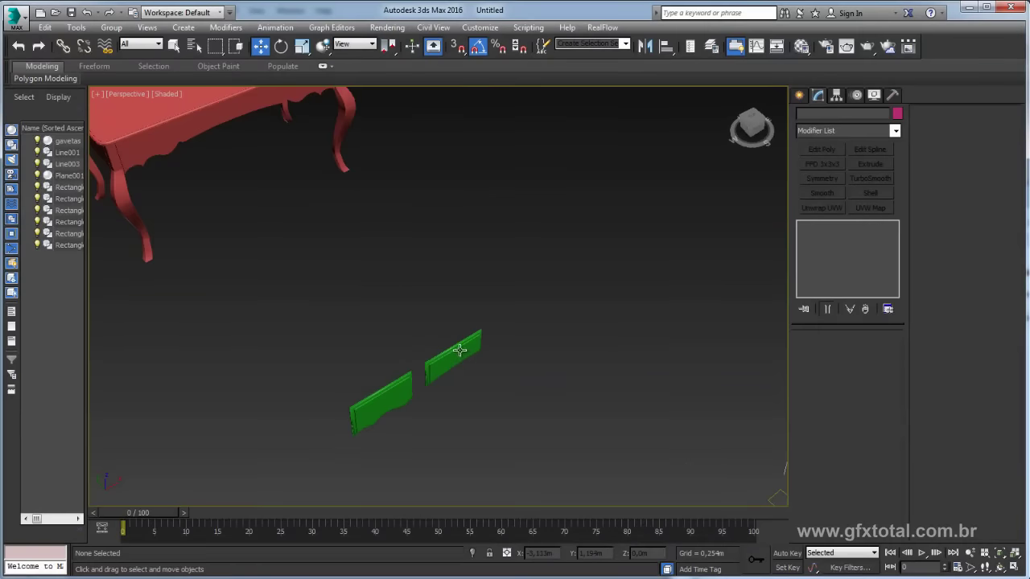
{"action": "left_click", "coordinate": [442, 362]}
{"action": "left_click_drag", "start_coordinate": [449, 316], "coordinate": [182, 100]}
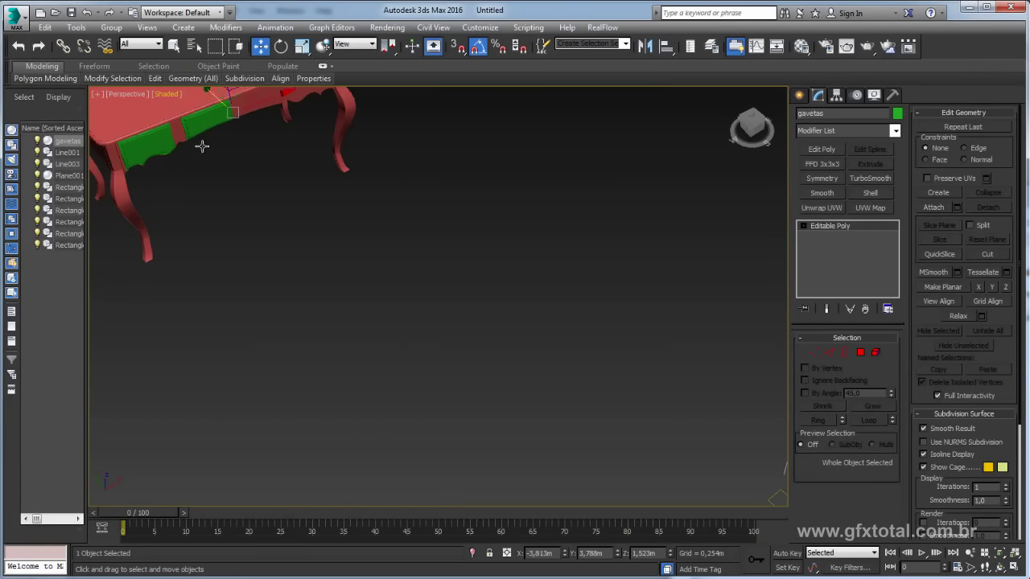
{"action": "scroll", "coordinate": [317, 223], "scroll_direction": "up", "scroll_amount": 5}
{"action": "middle_click_drag", "start_coordinate": [317, 223], "coordinate": [341, 193], "text": "alt"}
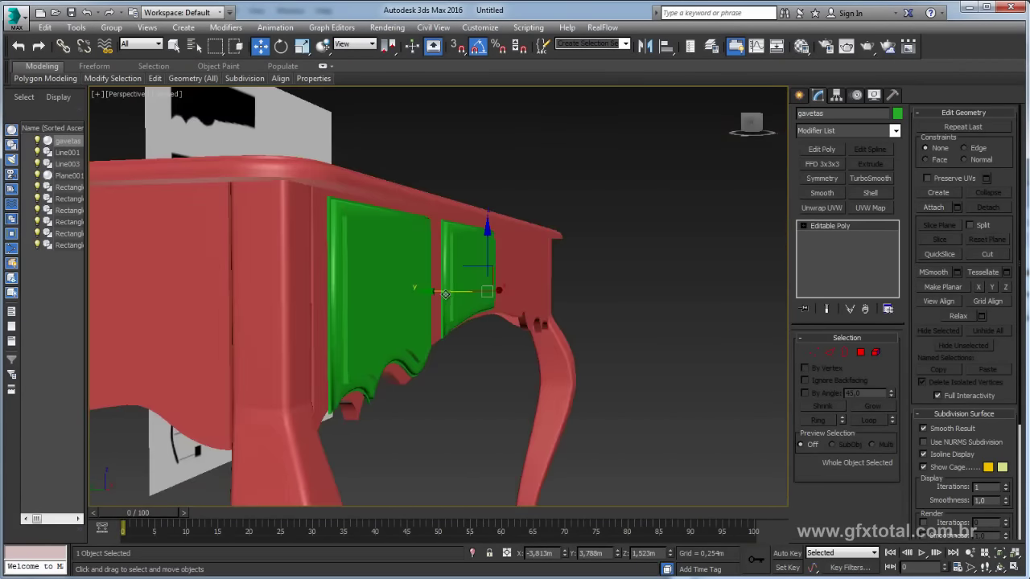
{"action": "left_click_drag", "start_coordinate": [445, 294], "coordinate": [441, 291]}
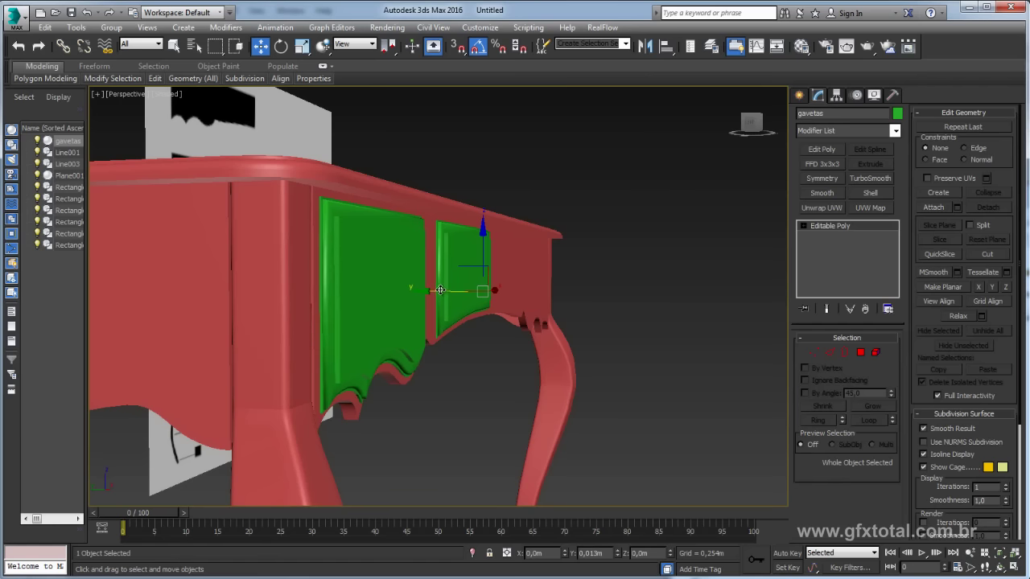
{"action": "scroll", "coordinate": [440, 289], "scroll_direction": "down", "scroll_amount": 3}
{"action": "middle_click_drag", "start_coordinate": [431, 349], "coordinate": [792, 347], "text": "alt"}
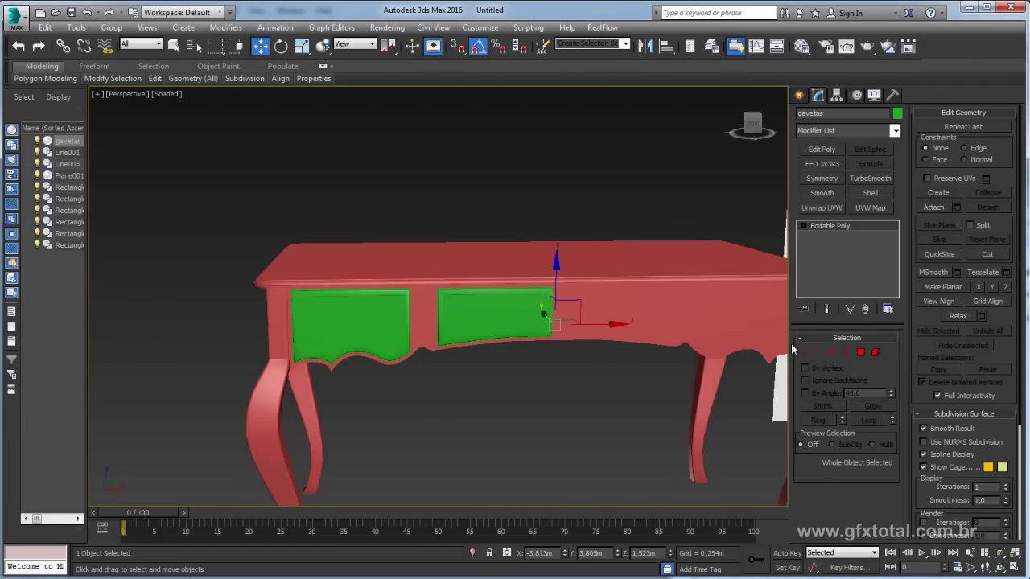
- Widen the right drawer panel via its right-edge vertices and add a Symmetry modifier
{"action": "left_click", "coordinate": [819, 352]}
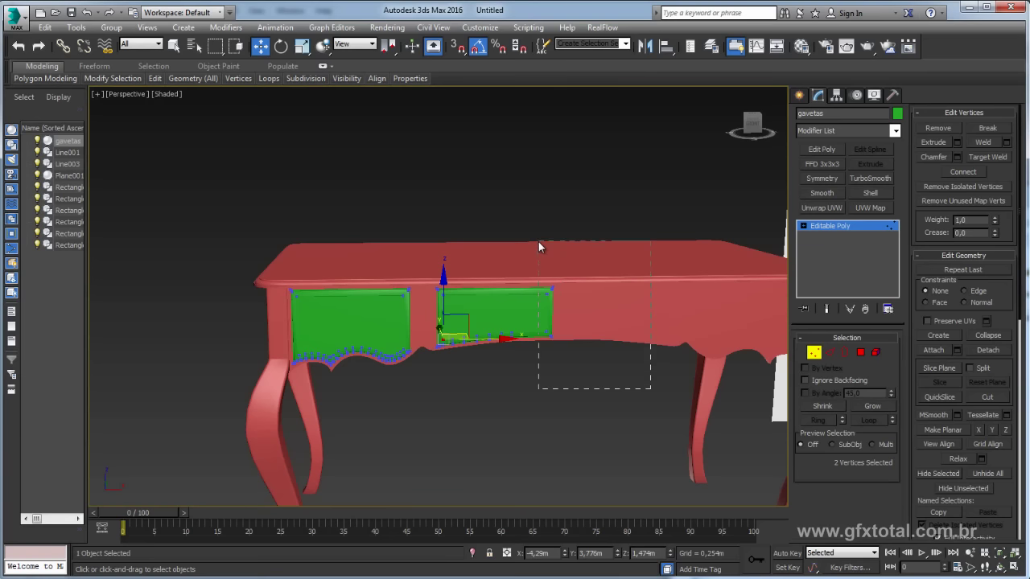
{"action": "left_click_drag", "start_coordinate": [651, 389], "coordinate": [539, 246]}
{"action": "left_click_drag", "start_coordinate": [634, 309], "coordinate": [748, 265]}
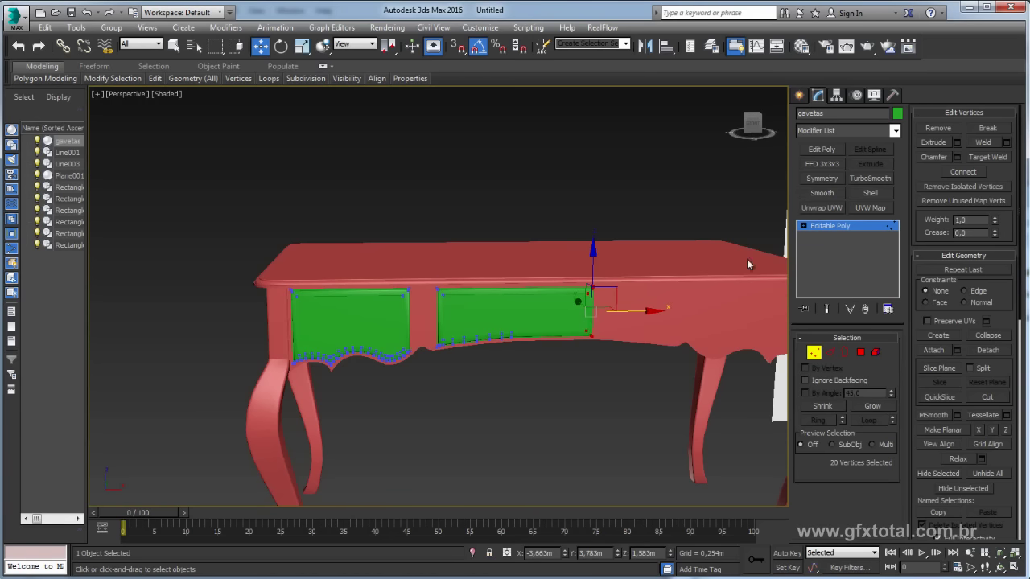
{"action": "left_click", "coordinate": [836, 227]}
{"action": "left_click", "coordinate": [823, 178]}
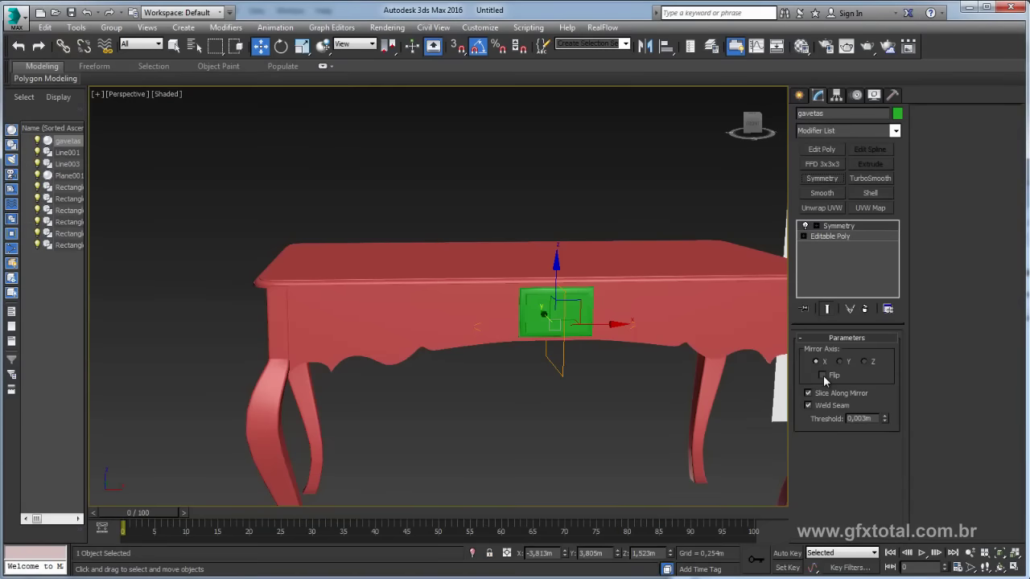
- Enable Flip on the Symmetry modifier so the drawers span the whole front
{"action": "left_click", "coordinate": [822, 375]}
{"action": "middle_click_drag", "start_coordinate": [652, 359], "coordinate": [566, 357], "text": "alt"}
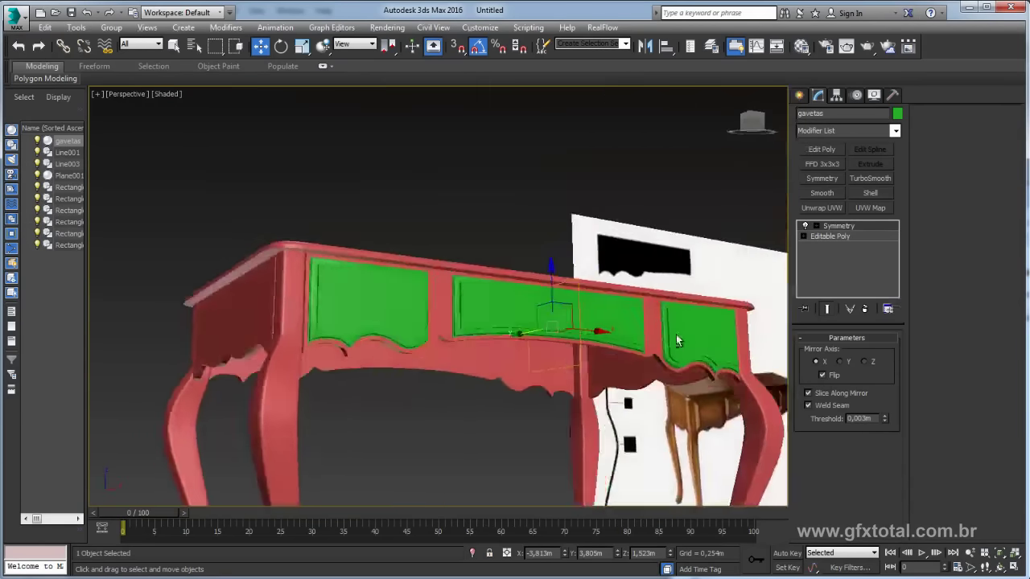
{"action": "left_click", "coordinate": [690, 478]}
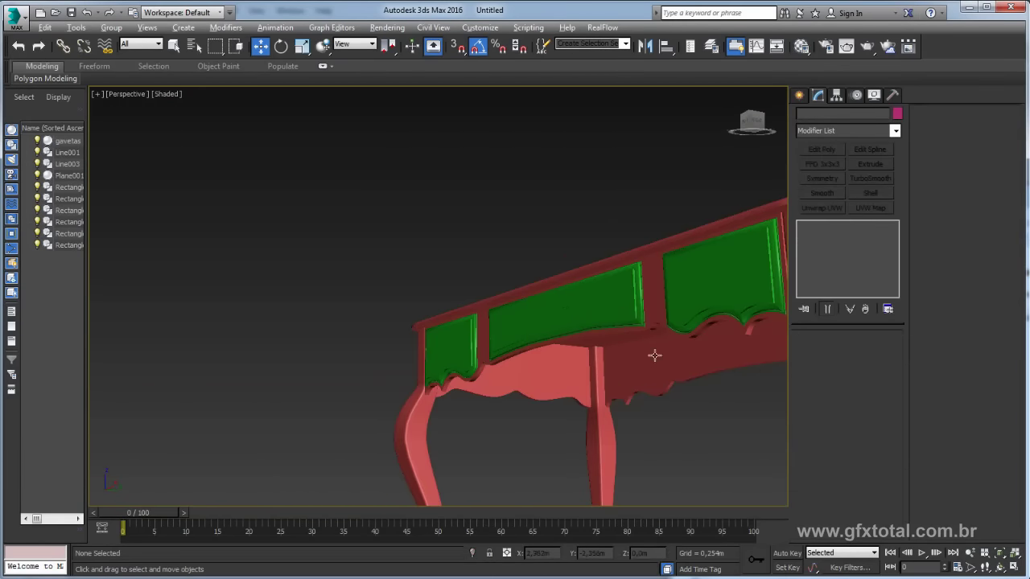
- Orbit around the table to inspect the three mirrored drawer fronts and legs
{"action": "middle_click_drag", "start_coordinate": [654, 356], "coordinate": [625, 345], "text": "alt"}
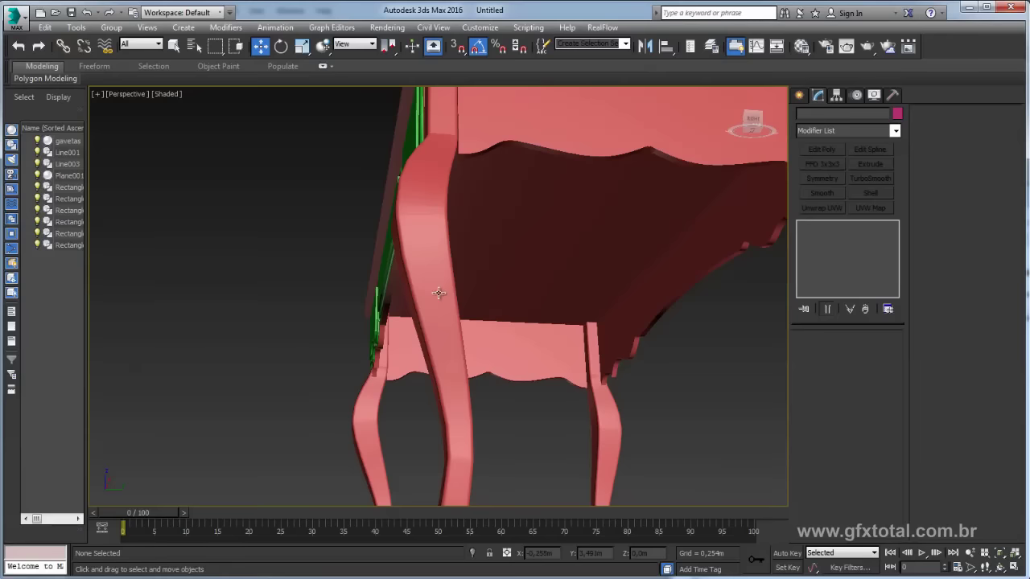
{"action": "mouse_move", "coordinate": [439, 293]}
{"action": "middle_mouse_down", "text": "alt"}
{"action": "mouse_move", "coordinate": [624, 359]}
{"action": "mouse_move", "coordinate": [390, 305]}
{"action": "middle_mouse_up", "text": "alt"}
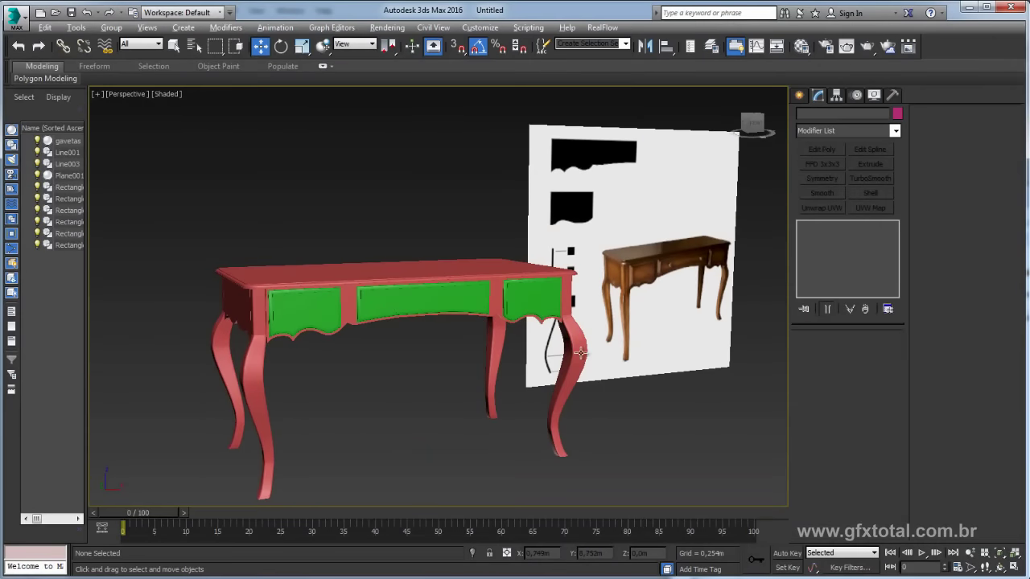
{"action": "mouse_move", "coordinate": [581, 352]}
{"action": "middle_mouse_down", "text": "alt"}
{"action": "mouse_move", "coordinate": [519, 357]}
{"action": "mouse_move", "coordinate": [600, 349]}
{"action": "mouse_move", "coordinate": [510, 317]}
{"action": "mouse_move", "coordinate": [364, 402]}
{"action": "middle_mouse_up", "text": "alt"}
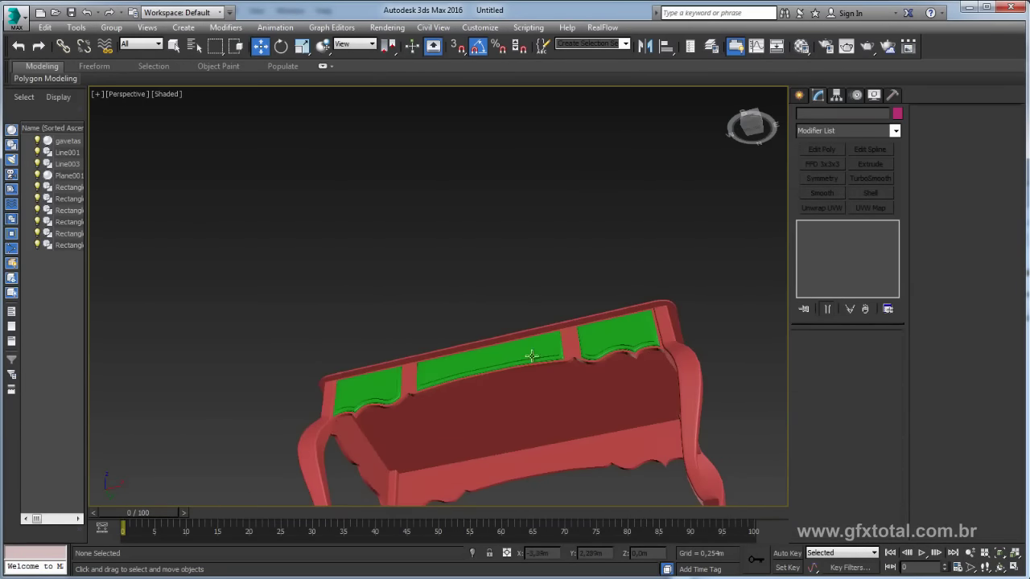
{"action": "mouse_move", "coordinate": [531, 356]}
{"action": "middle_mouse_down", "text": "alt"}
{"action": "mouse_move", "coordinate": [581, 384]}
{"action": "mouse_move", "coordinate": [508, 412]}
{"action": "middle_mouse_up", "text": "alt"}
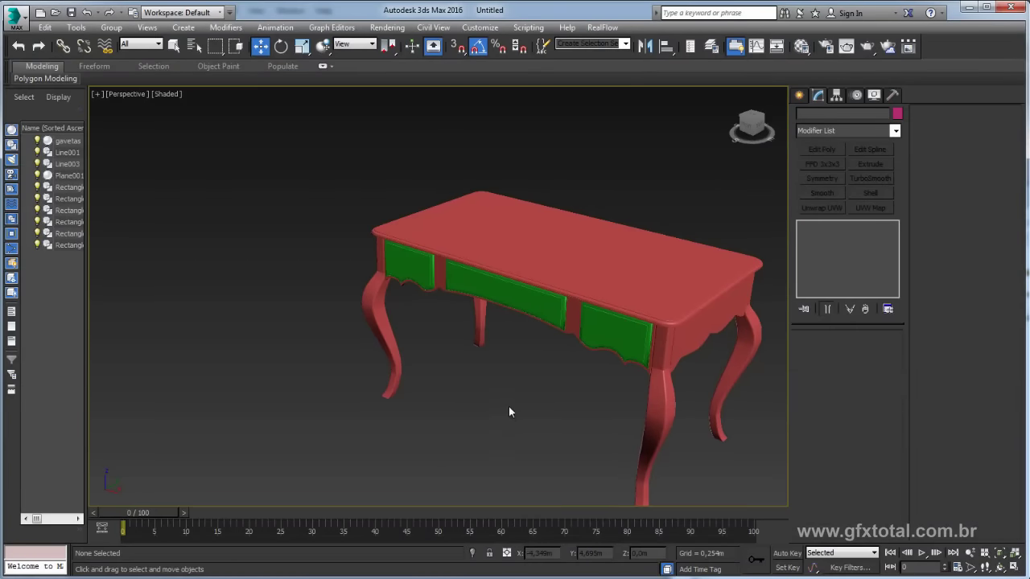
{"action": "mouse_move", "coordinate": [495, 253]}
{"action": "middle_mouse_down", "text": "alt"}
{"action": "mouse_move", "coordinate": [548, 363]}
{"action": "mouse_move", "coordinate": [616, 340]}
{"action": "mouse_move", "coordinate": [534, 327]}
{"action": "mouse_move", "coordinate": [545, 317]}
{"action": "mouse_move", "coordinate": [590, 327]}
{"action": "mouse_move", "coordinate": [344, 315]}
{"action": "mouse_move", "coordinate": [590, 325]}
{"action": "middle_mouse_up", "text": "alt"}
{"action": "scroll", "coordinate": [529, 325], "scroll_direction": "up", "scroll_amount": 3}
{"action": "scroll", "coordinate": [545, 317], "scroll_direction": "down", "scroll_amount": 5}
{"action": "scroll", "coordinate": [590, 326], "scroll_direction": "up", "scroll_amount": 2}
{"action": "scroll", "coordinate": [600, 318], "scroll_direction": "up", "scroll_amount": 3}
{"action": "scroll", "coordinate": [616, 304], "scroll_direction": "up", "scroll_amount": 2}
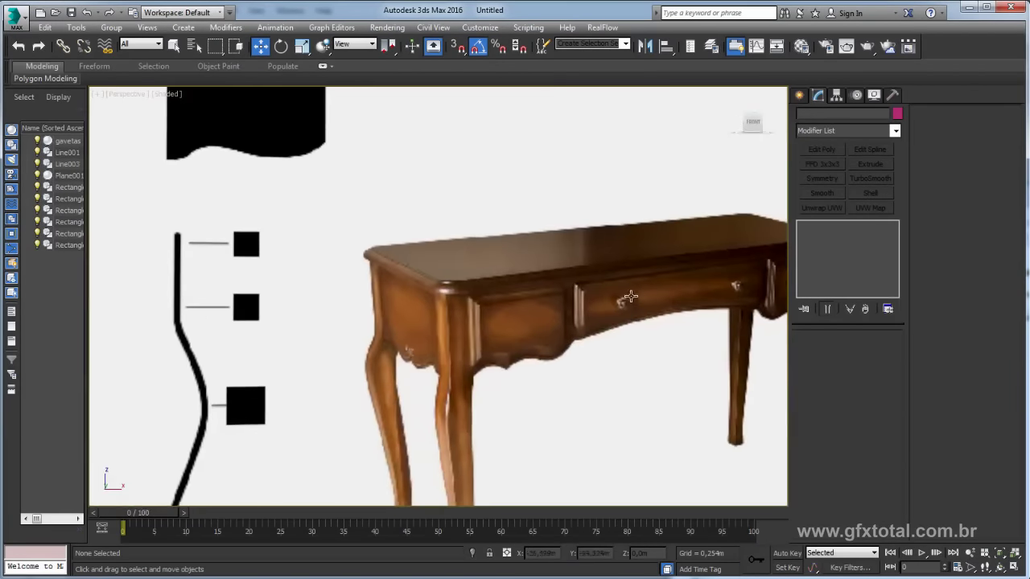
{"action": "scroll", "coordinate": [626, 295], "scroll_direction": "up", "scroll_amount": 1}
{"action": "scroll", "coordinate": [626, 295], "scroll_direction": "down", "scroll_amount": 1}
{"action": "scroll", "coordinate": [620, 311], "scroll_direction": "down", "scroll_amount": 5}
{"action": "middle_click_drag", "start_coordinate": [626, 336], "coordinate": [522, 414], "text": "alt"}
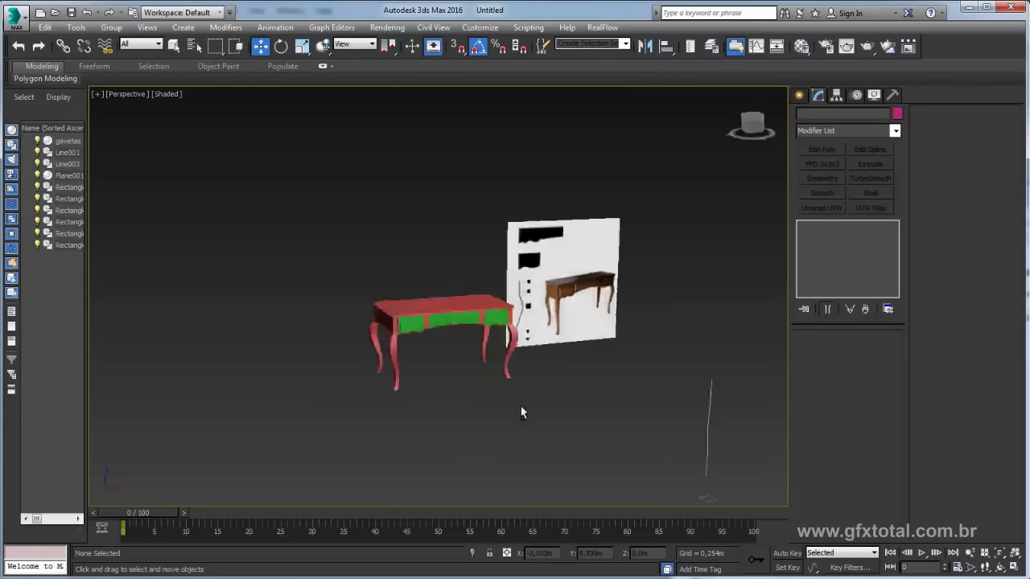
{"action": "scroll", "coordinate": [523, 414], "scroll_direction": "up", "scroll_amount": 4}
{"action": "scroll", "coordinate": [407, 258], "scroll_direction": "up", "scroll_amount": 2}
{"action": "scroll", "coordinate": [425, 287], "scroll_direction": "up", "scroll_amount": 2}
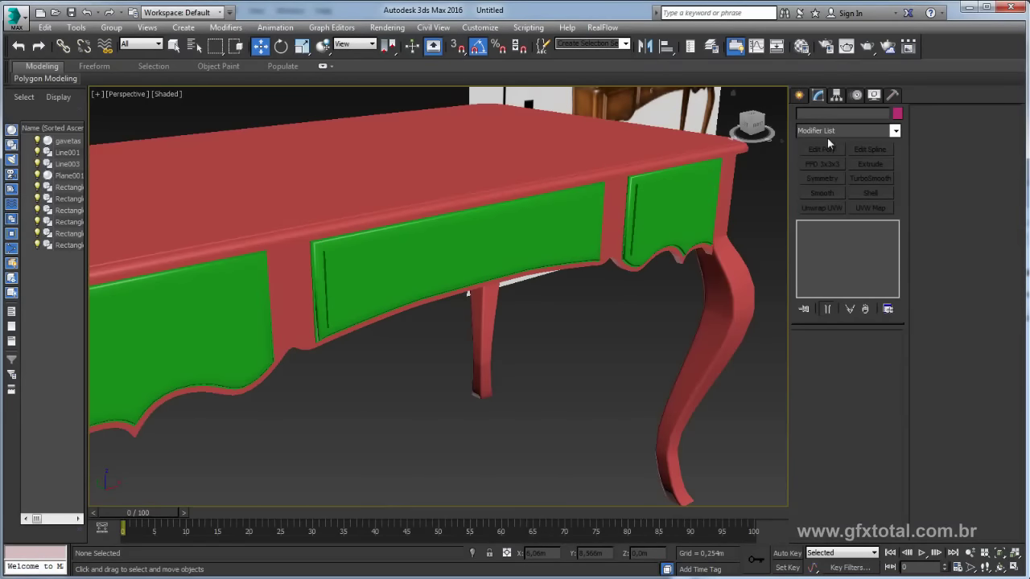
- Create a sphere near the right front leg and give it 18 segments
{"action": "left_click", "coordinate": [800, 95]}
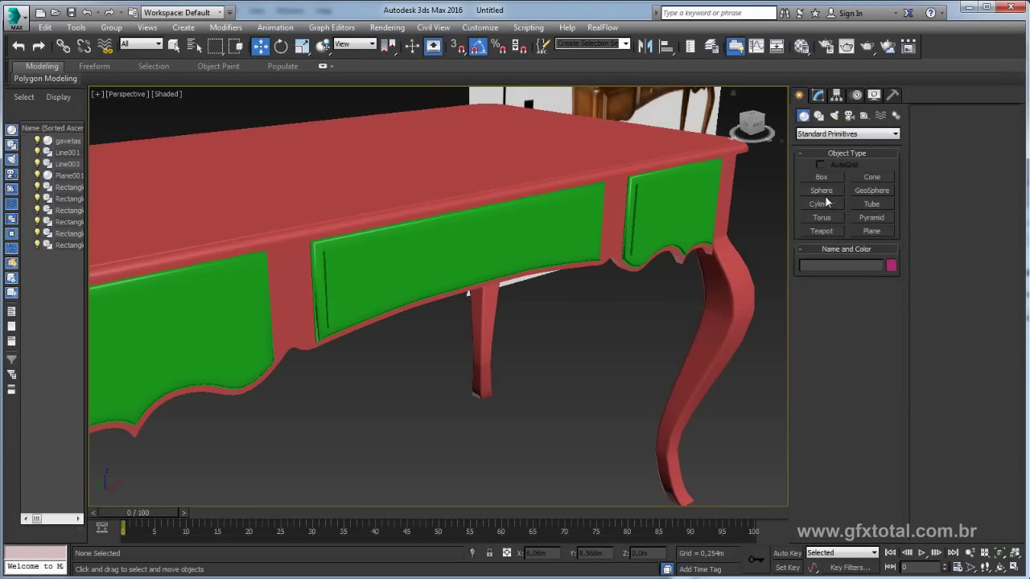
{"action": "middle_click_drag", "start_coordinate": [694, 271], "coordinate": [885, 180], "text": "alt"}
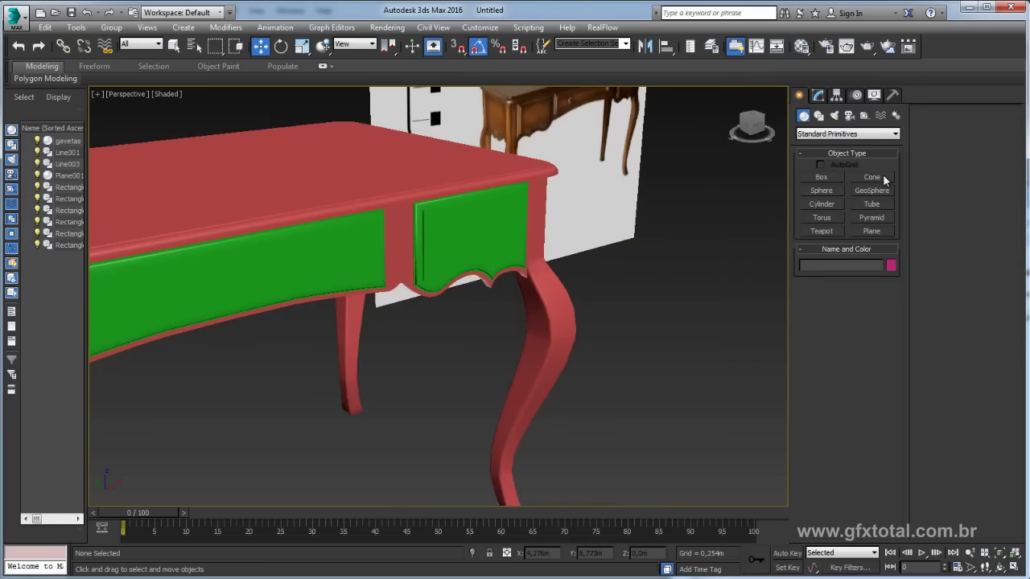
{"action": "left_click", "coordinate": [822, 205]}
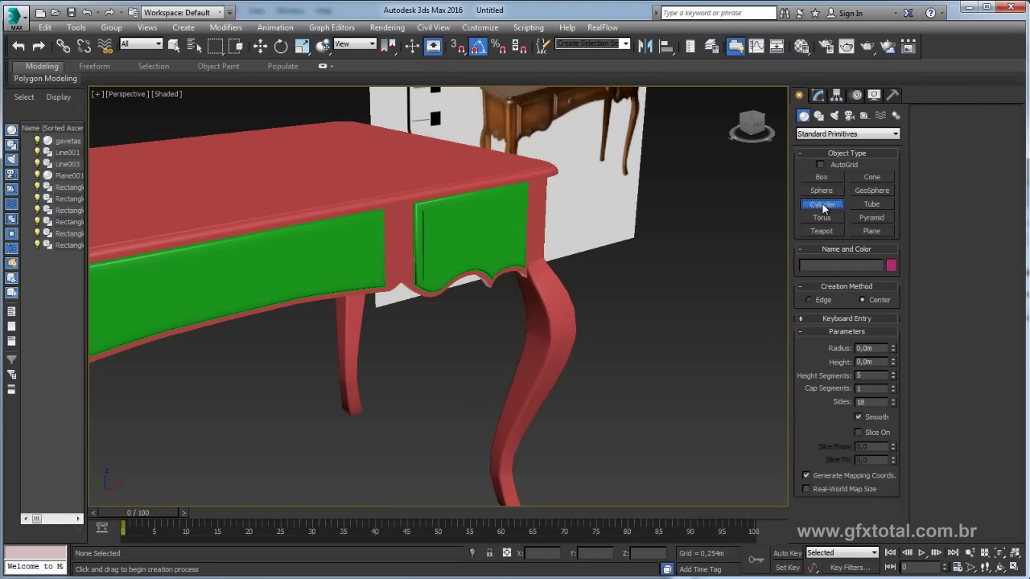
{"action": "left_click", "coordinate": [822, 191]}
{"action": "left_click_drag", "start_coordinate": [699, 459], "coordinate": [728, 472]}
{"action": "scroll", "coordinate": [706, 391], "scroll_direction": "up", "scroll_amount": 4}
{"action": "scroll", "coordinate": [690, 351], "scroll_direction": "up", "scroll_amount": 2}
{"action": "key", "text": "F3"}
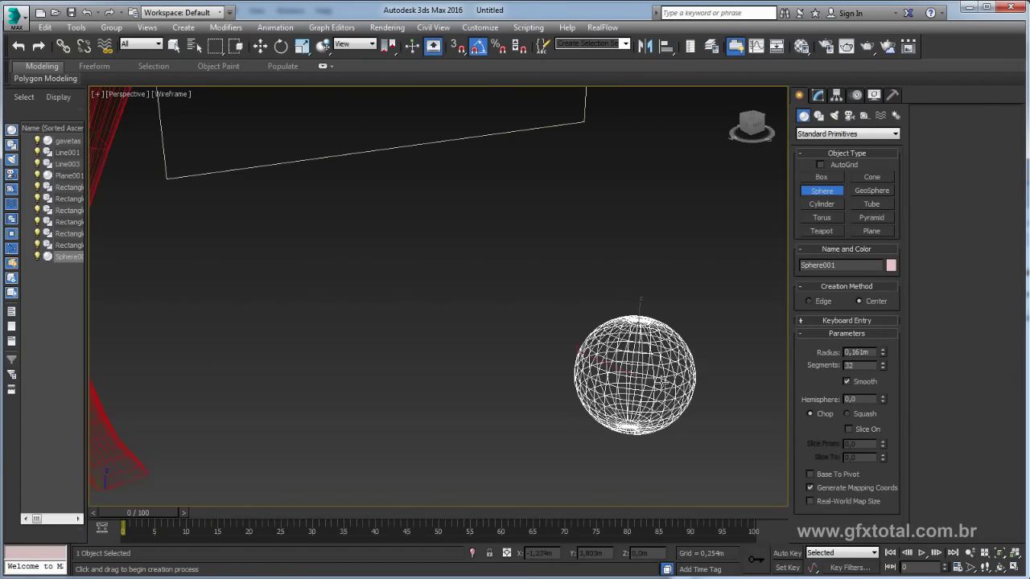
{"action": "key", "text": "F3"}
{"action": "key", "text": "F4"}
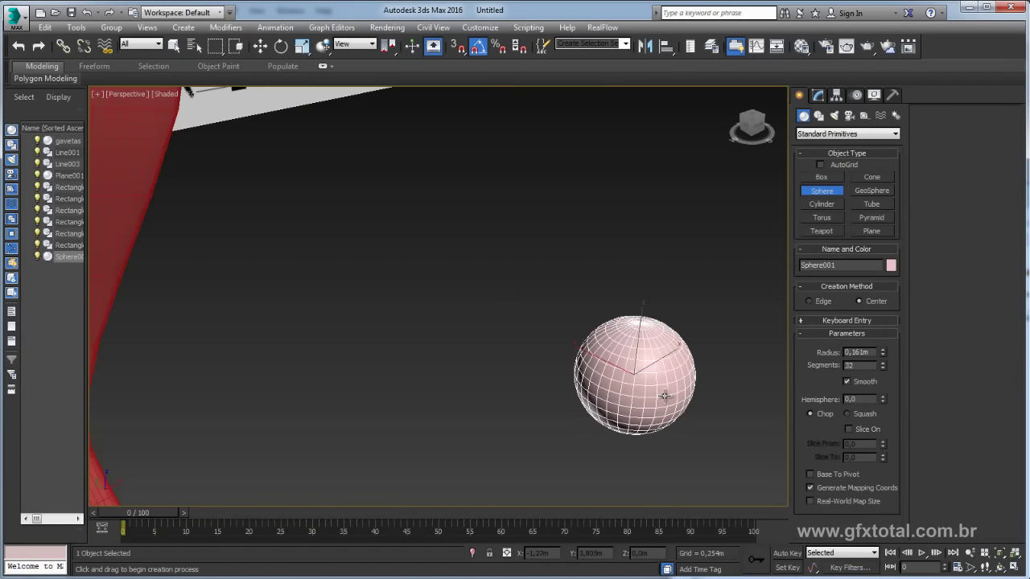
{"action": "scroll", "coordinate": [664, 395], "scroll_direction": "up", "scroll_amount": 5}
{"action": "scroll", "coordinate": [671, 377], "scroll_direction": "down", "scroll_amount": 2}
{"action": "scroll", "coordinate": [669, 376], "scroll_direction": "down", "scroll_amount": 3}
{"action": "type", "text": "18"}
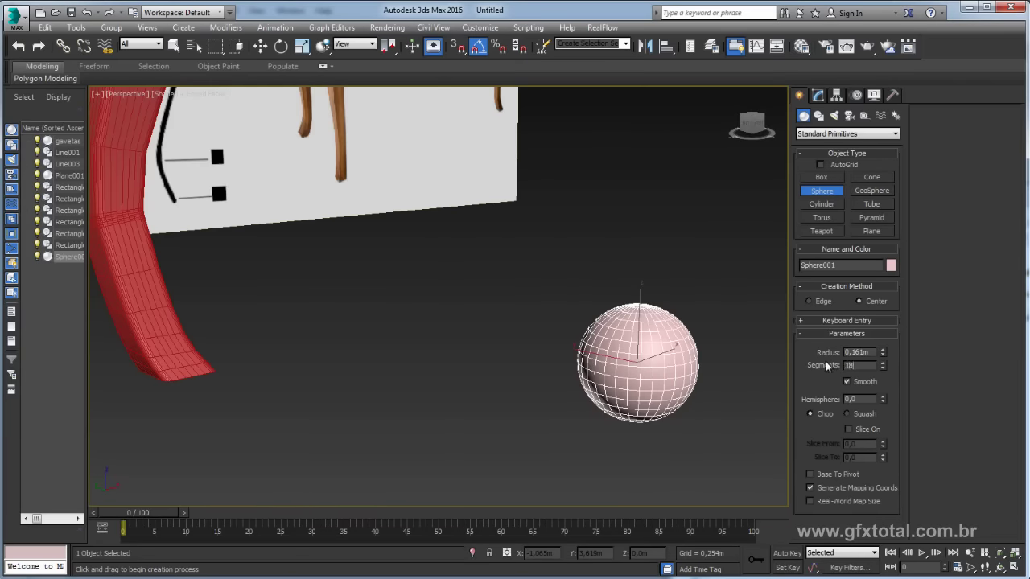
{"action": "key", "text": "Return"}
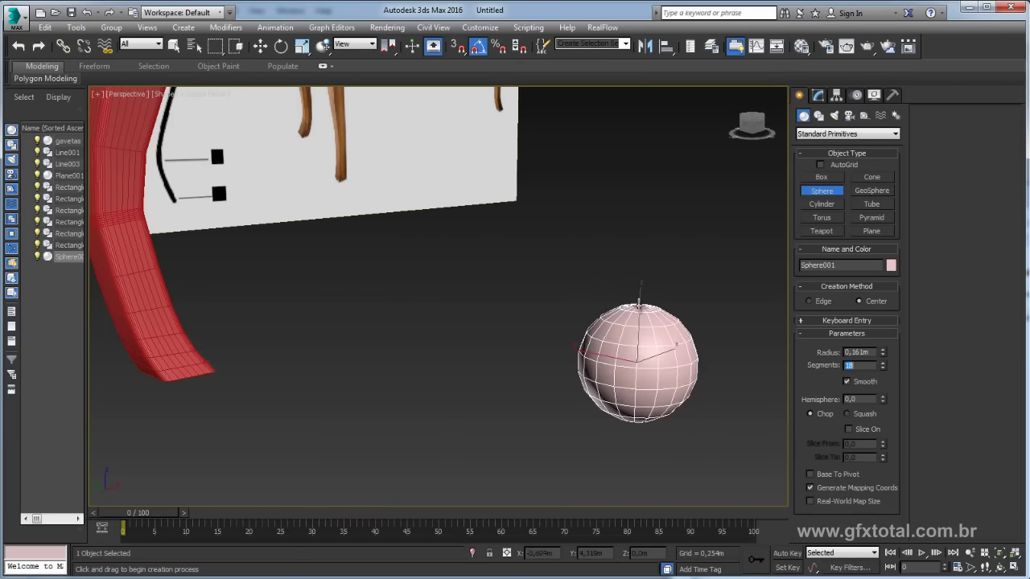
- Squash the sphere on Z to about 51% of its height into a flattened disc
{"action": "key", "text": "w"}
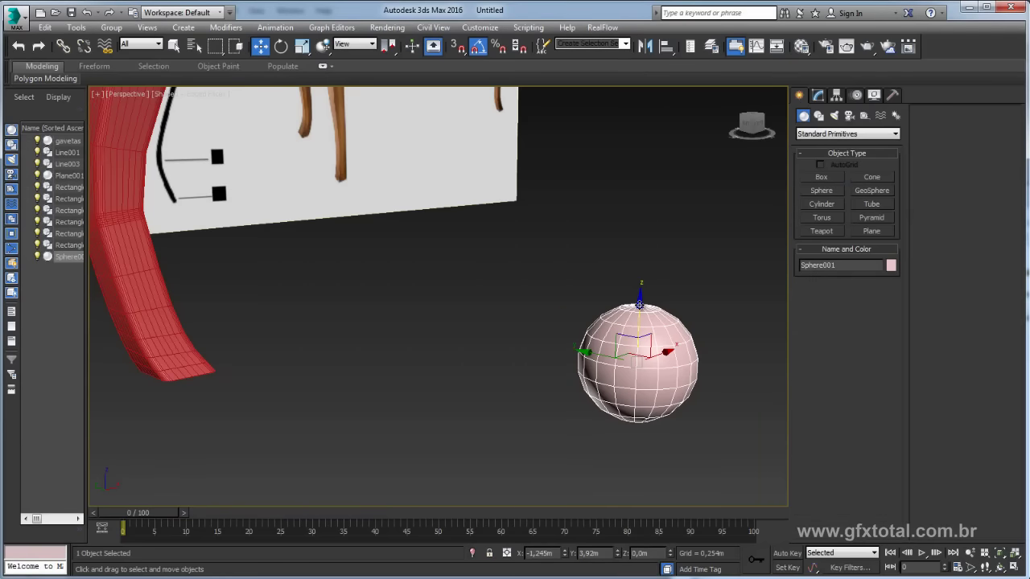
{"action": "key", "text": "r"}
{"action": "left_click_drag", "start_coordinate": [639, 295], "coordinate": [640, 346]}
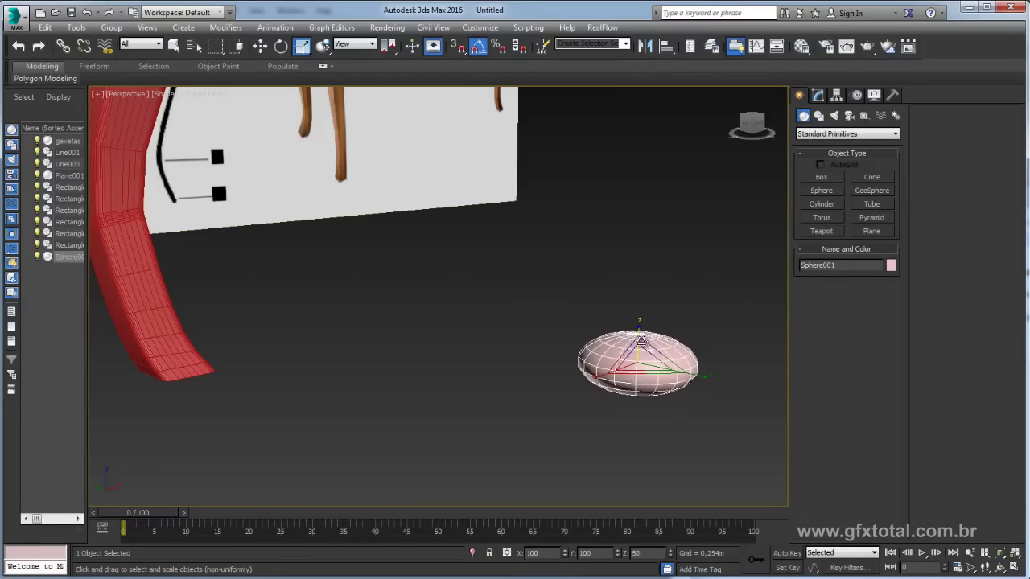
{"action": "mouse_move", "coordinate": [639, 346]}
{"action": "middle_mouse_down", "text": "alt"}
{"action": "mouse_move", "coordinate": [653, 382]}
{"action": "mouse_move", "coordinate": [644, 354]}
{"action": "middle_mouse_up", "text": "alt"}
{"action": "scroll", "coordinate": [644, 354], "scroll_direction": "up", "scroll_amount": 5}
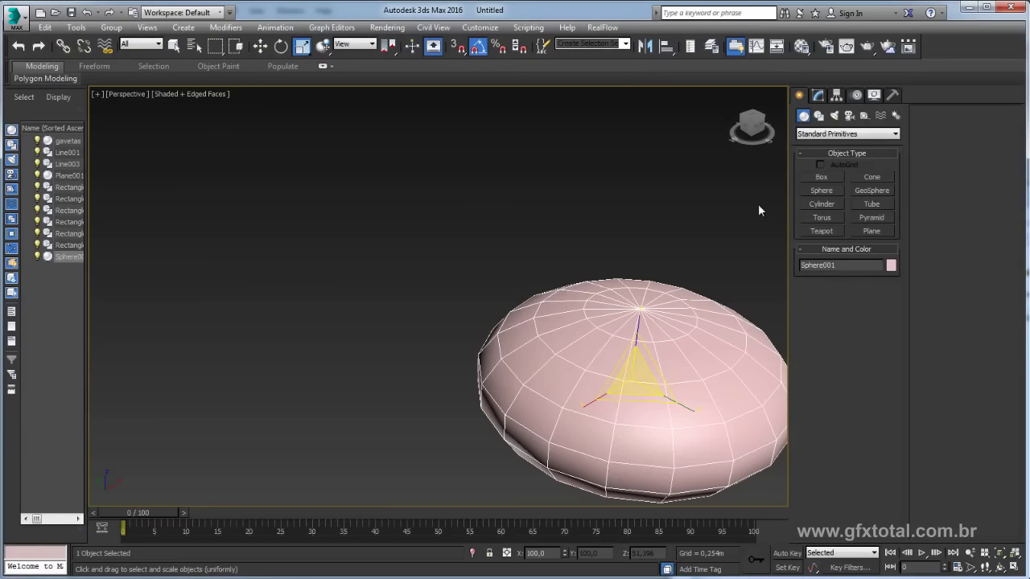
{"action": "left_click", "coordinate": [817, 95]}
{"action": "mouse_move", "coordinate": [678, 398]}
{"action": "middle_mouse_down", "text": "alt"}
{"action": "mouse_move", "coordinate": [655, 373]}
{"action": "mouse_move", "coordinate": [758, 293]}
{"action": "middle_mouse_up", "text": "alt"}
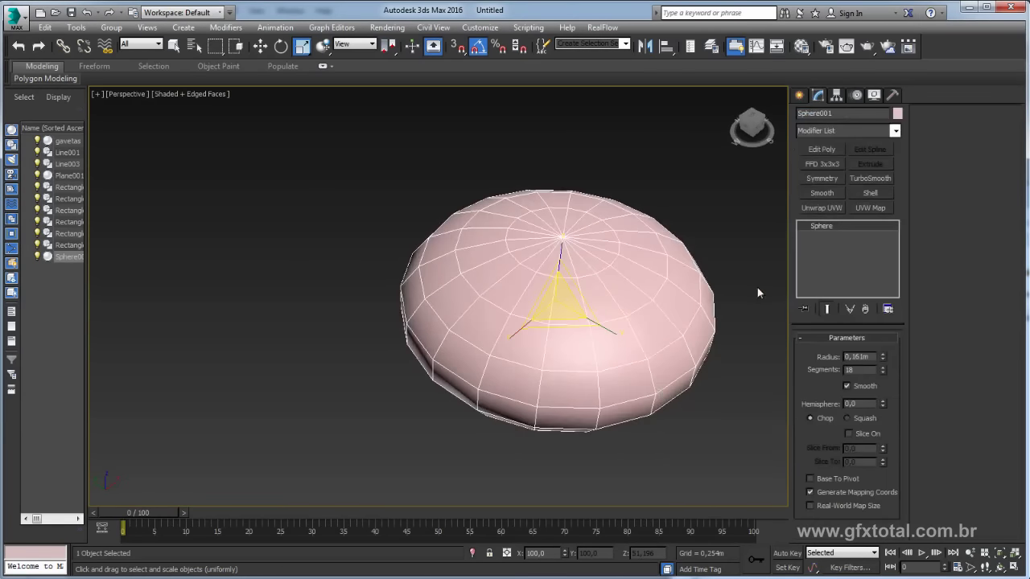
- Add Edit Poly to the sphere and start selecting alternating vertical polygon columns on the dome
{"action": "left_click", "coordinate": [821, 150]}
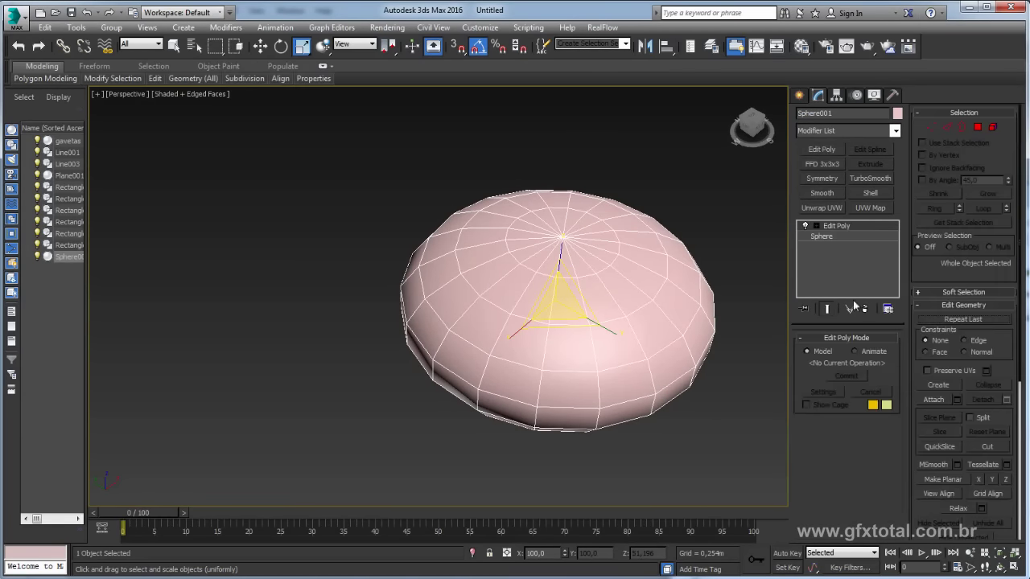
{"action": "left_click", "coordinate": [977, 128]}
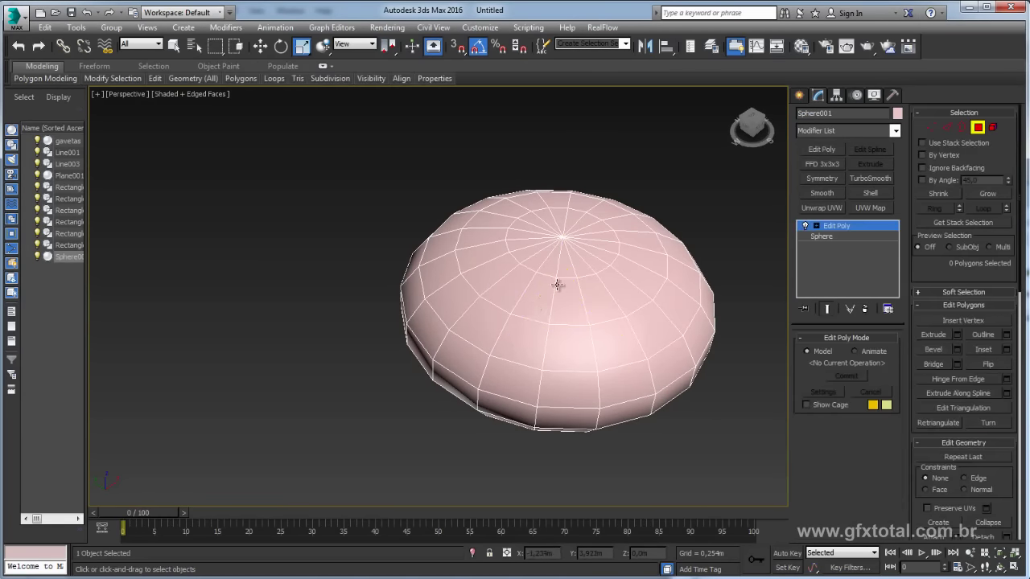
{"action": "left_click", "coordinate": [543, 287]}
{"action": "left_click", "coordinate": [523, 343], "text": "ctrl"}
{"action": "left_click", "coordinate": [502, 371], "text": "ctrl"}
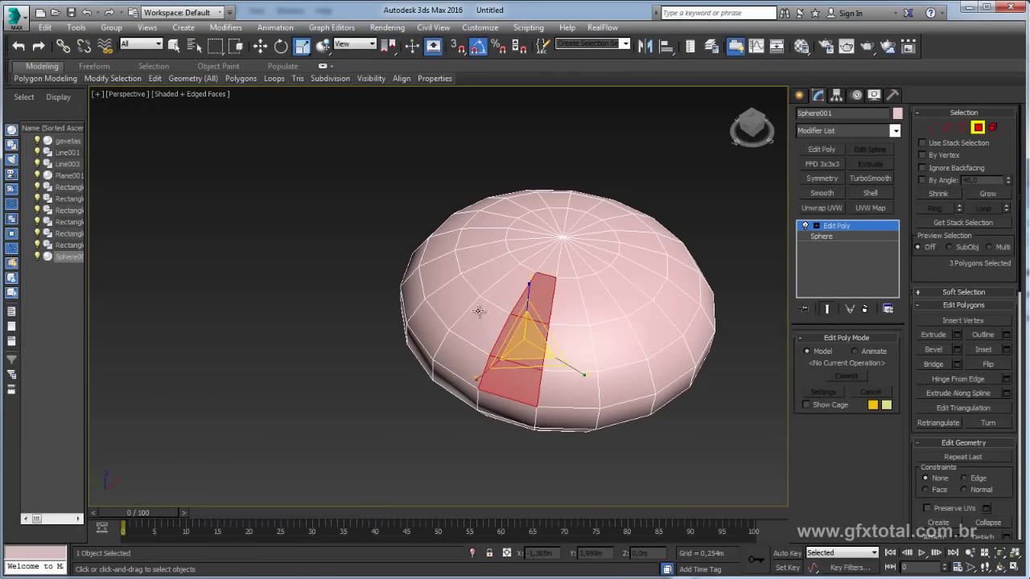
{"action": "left_click", "coordinate": [479, 281], "text": "ctrl"}
{"action": "left_click", "coordinate": [482, 315], "text": "ctrl"}
{"action": "left_click", "coordinate": [475, 350], "text": "ctrl"}
{"action": "left_click", "coordinate": [462, 383], "text": "ctrl"}
{"action": "middle_click_drag", "start_coordinate": [462, 382], "coordinate": [400, 265], "text": "alt"}
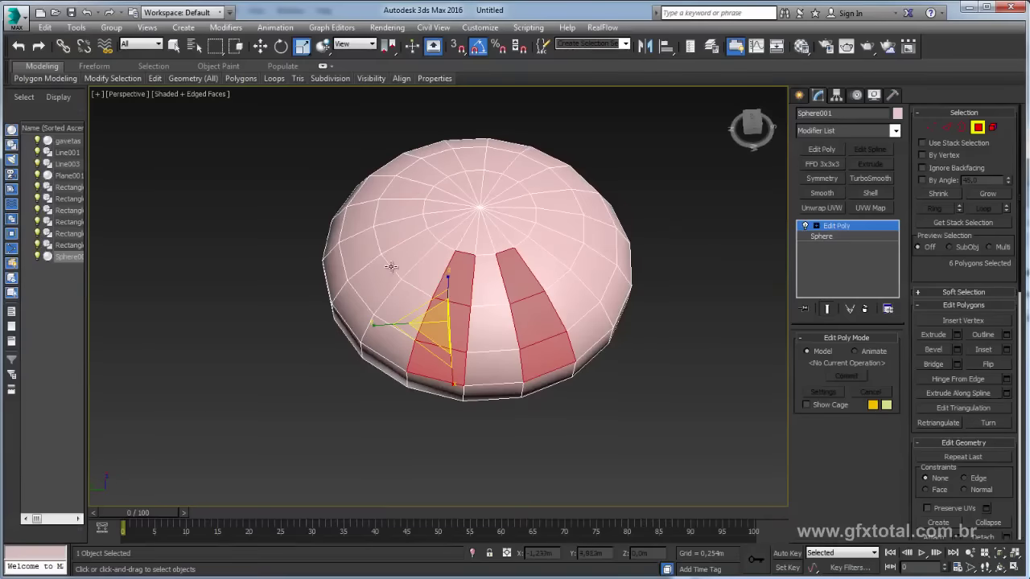
{"action": "left_click", "coordinate": [371, 278], "text": "ctrl"}
{"action": "left_click", "coordinate": [342, 315], "text": "ctrl"}
{"action": "left_click", "coordinate": [399, 211], "text": "ctrl"}
{"action": "left_click", "coordinate": [367, 213], "text": "ctrl"}
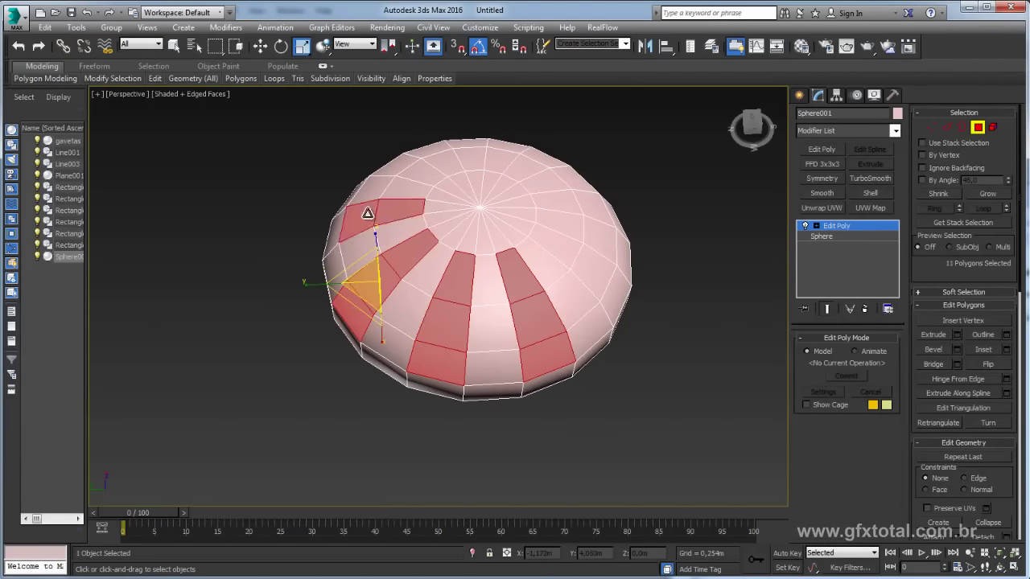
- Continue selecting alternating polygon columns around the dome until 27 faces are selected
{"action": "mouse_move", "coordinate": [334, 227]}
{"action": "middle_mouse_down", "text": "alt"}
{"action": "mouse_move", "coordinate": [421, 236]}
{"action": "mouse_move", "coordinate": [362, 306]}
{"action": "middle_mouse_up", "text": "alt"}
{"action": "left_click", "coordinate": [315, 329], "text": "ctrl"}
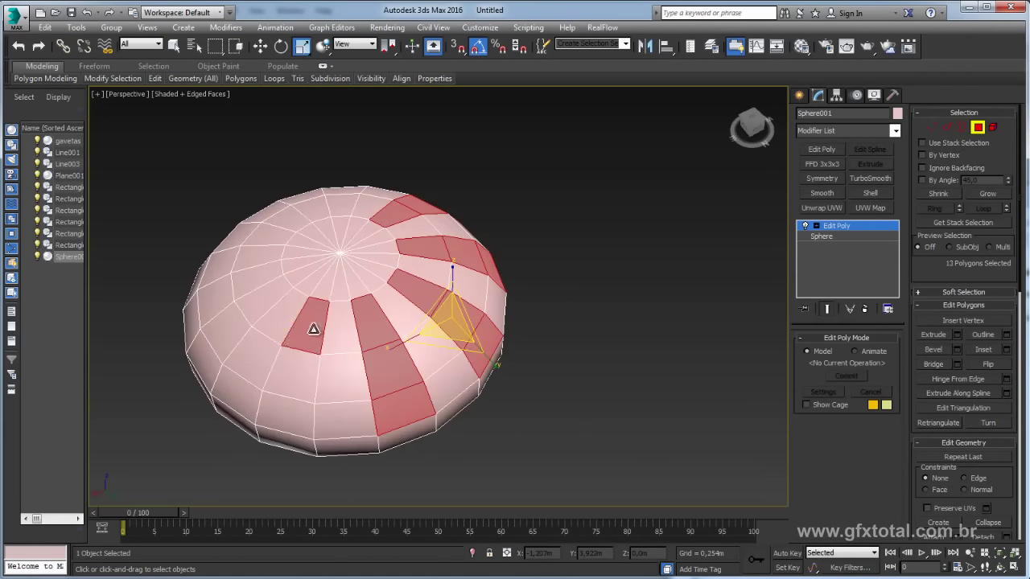
{"action": "left_click", "coordinate": [288, 388], "text": "ctrl"}
{"action": "left_click", "coordinate": [275, 416], "text": "ctrl"}
{"action": "left_click", "coordinate": [255, 299], "text": "ctrl"}
{"action": "left_click", "coordinate": [230, 336], "text": "ctrl"}
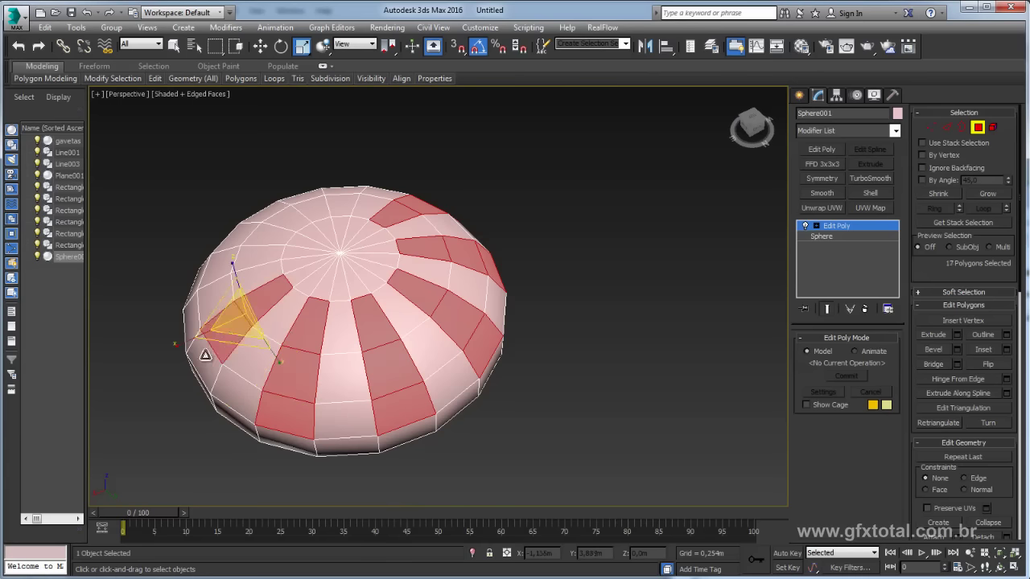
{"action": "left_click", "coordinate": [235, 274], "text": "ctrl"}
{"action": "mouse_move", "coordinate": [235, 274]}
{"action": "middle_mouse_down", "text": "alt"}
{"action": "mouse_move", "coordinate": [268, 303]}
{"action": "mouse_move", "coordinate": [277, 366]}
{"action": "middle_mouse_up", "text": "alt"}
{"action": "left_click", "coordinate": [278, 366], "text": "ctrl"}
{"action": "left_click", "coordinate": [258, 402], "text": "ctrl"}
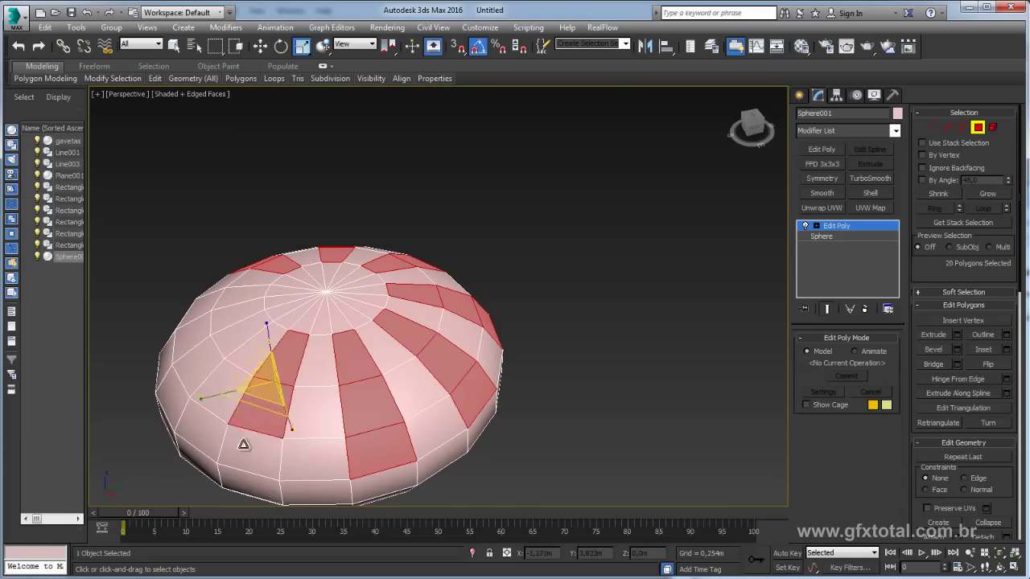
{"action": "left_click", "coordinate": [246, 444], "text": "ctrl"}
{"action": "left_click", "coordinate": [220, 347], "text": "ctrl"}
{"action": "left_click", "coordinate": [193, 322], "text": "ctrl"}
{"action": "left_click", "coordinate": [207, 386], "text": "ctrl"}
{"action": "left_click", "coordinate": [344, 424], "text": "ctrl"}
{"action": "mouse_move", "coordinate": [207, 386]}
{"action": "middle_mouse_down", "text": "alt"}
{"action": "mouse_move", "coordinate": [344, 425]}
{"action": "mouse_move", "coordinate": [382, 448]}
{"action": "mouse_move", "coordinate": [384, 467]}
{"action": "mouse_move", "coordinate": [386, 443]}
{"action": "mouse_move", "coordinate": [527, 319]}
{"action": "middle_mouse_up", "text": "alt"}
{"action": "left_click", "coordinate": [235, 412], "text": "ctrl"}
{"action": "left_click", "coordinate": [211, 445], "text": "ctrl"}
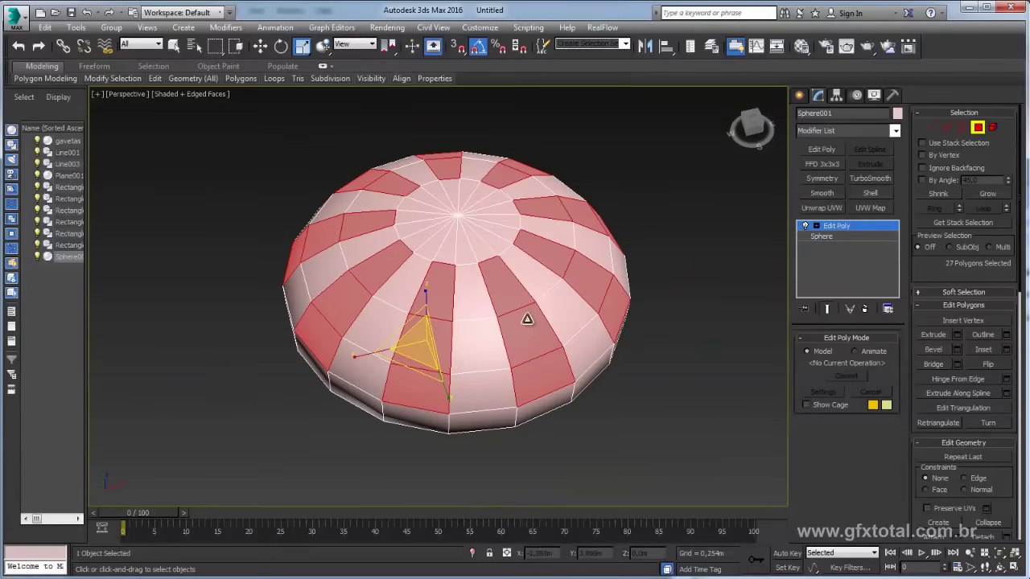
- Bevel the 27 selected faces out about 0.019m into raised ribs
{"action": "left_click", "coordinate": [958, 350]}
{"action": "left_click_drag", "start_coordinate": [447, 322], "coordinate": [447, 346]}
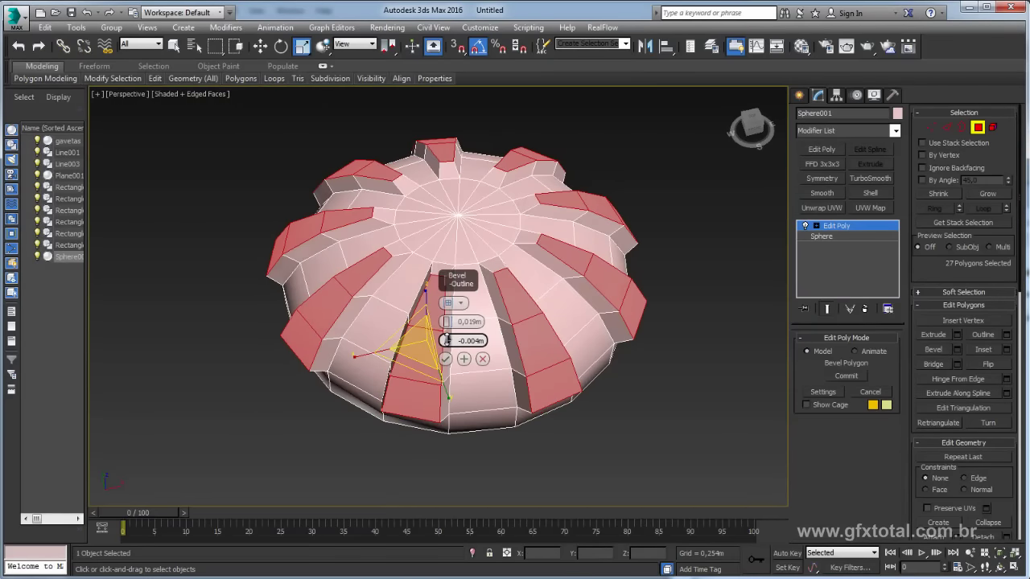
{"action": "left_click", "coordinate": [445, 359]}
{"action": "mouse_move", "coordinate": [451, 298]}
{"action": "middle_mouse_down", "text": "alt"}
{"action": "mouse_move", "coordinate": [558, 359]}
{"action": "mouse_move", "coordinate": [519, 318]}
{"action": "middle_mouse_up", "text": "alt"}
{"action": "left_click", "coordinate": [587, 299], "text": "ctrl"}
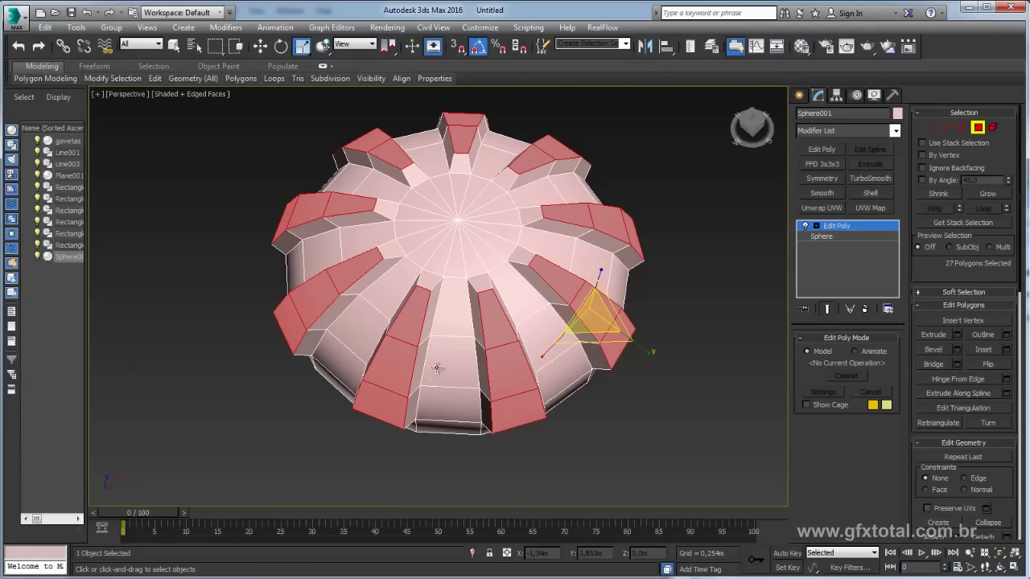
{"action": "left_click", "coordinate": [449, 321]}
{"action": "left_click", "coordinate": [450, 368], "text": "ctrl"}
{"action": "left_click", "coordinate": [443, 409], "text": "ctrl"}
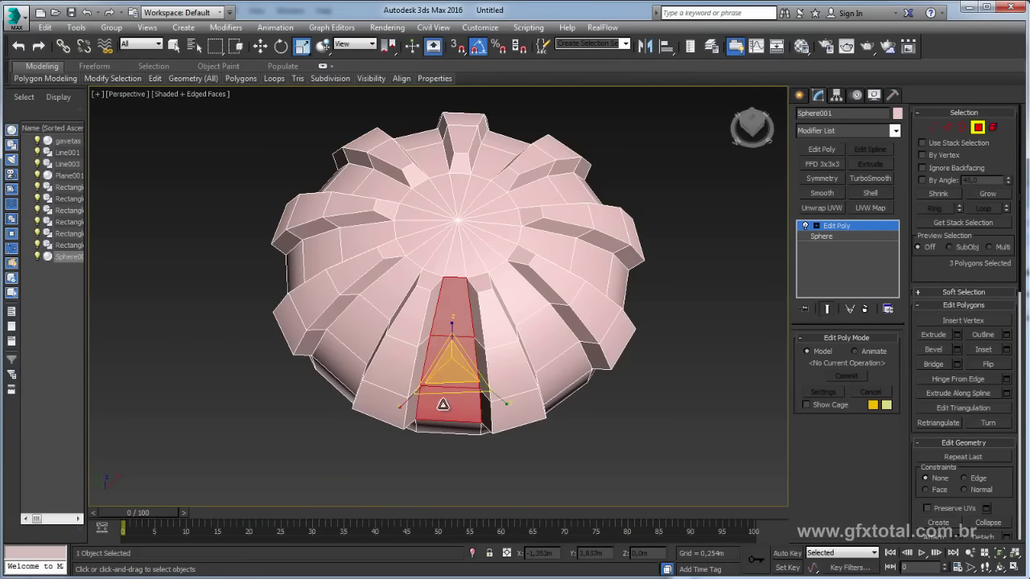
{"action": "middle_click_drag", "start_coordinate": [443, 409], "coordinate": [426, 357], "text": "alt"}
{"action": "left_click", "coordinate": [351, 371], "text": "ctrl"}
{"action": "left_click", "coordinate": [346, 411], "text": "ctrl"}
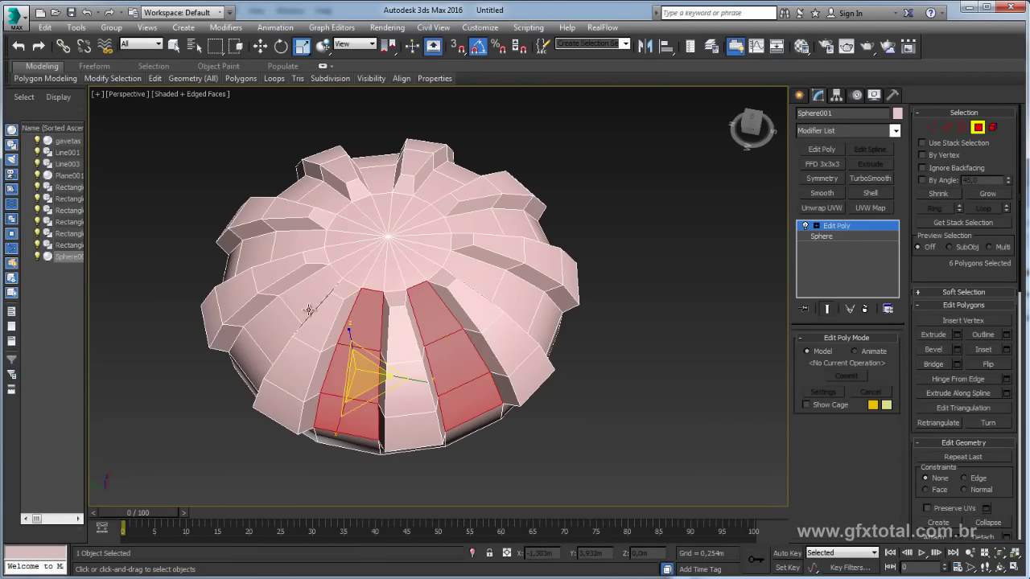
{"action": "left_click", "coordinate": [309, 290], "text": "ctrl"}
{"action": "left_click", "coordinate": [264, 334], "text": "ctrl"}
{"action": "left_click", "coordinate": [255, 359], "text": "ctrl"}
{"action": "mouse_move", "coordinate": [255, 359]}
{"action": "middle_mouse_down", "text": "alt"}
{"action": "mouse_move", "coordinate": [520, 329]}
{"action": "mouse_move", "coordinate": [329, 347]}
{"action": "mouse_move", "coordinate": [377, 245]}
{"action": "middle_mouse_up", "text": "alt"}
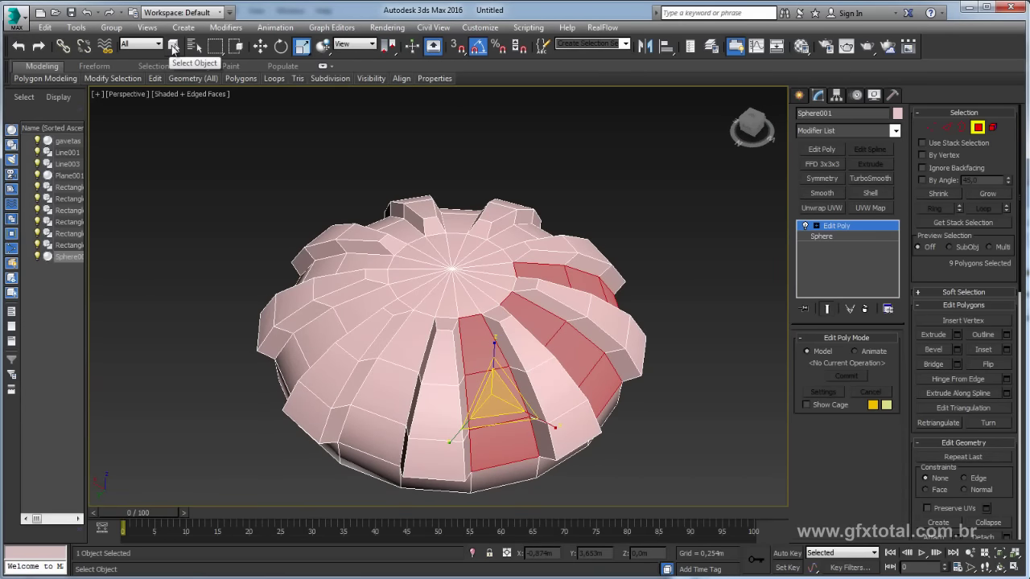
{"action": "left_click", "coordinate": [173, 49]}
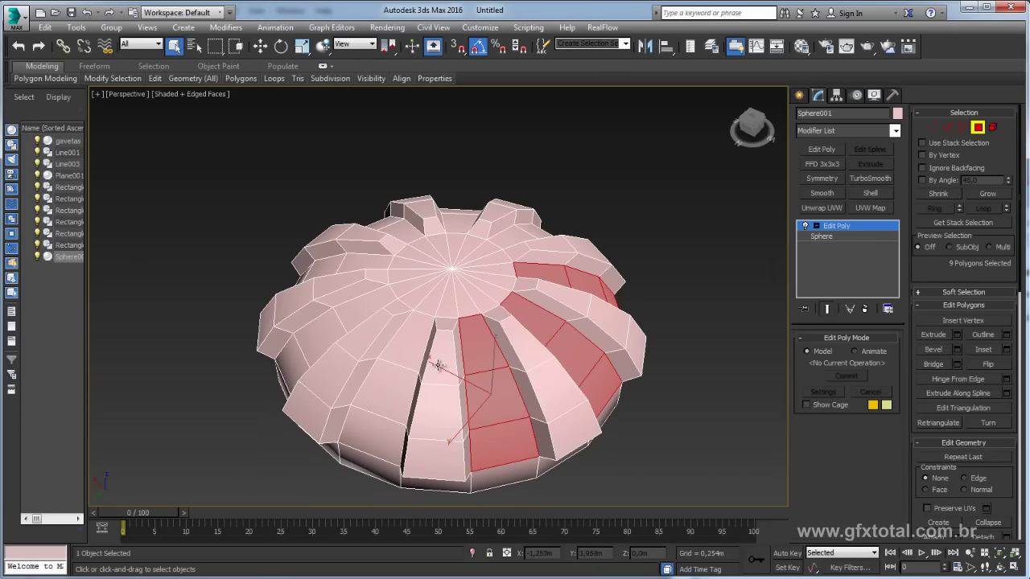
{"action": "middle_click_drag", "start_coordinate": [441, 366], "coordinate": [452, 360], "text": "alt"}
{"action": "left_click", "coordinate": [409, 358], "text": "ctrl"}
{"action": "left_click", "coordinate": [399, 401], "text": "ctrl"}
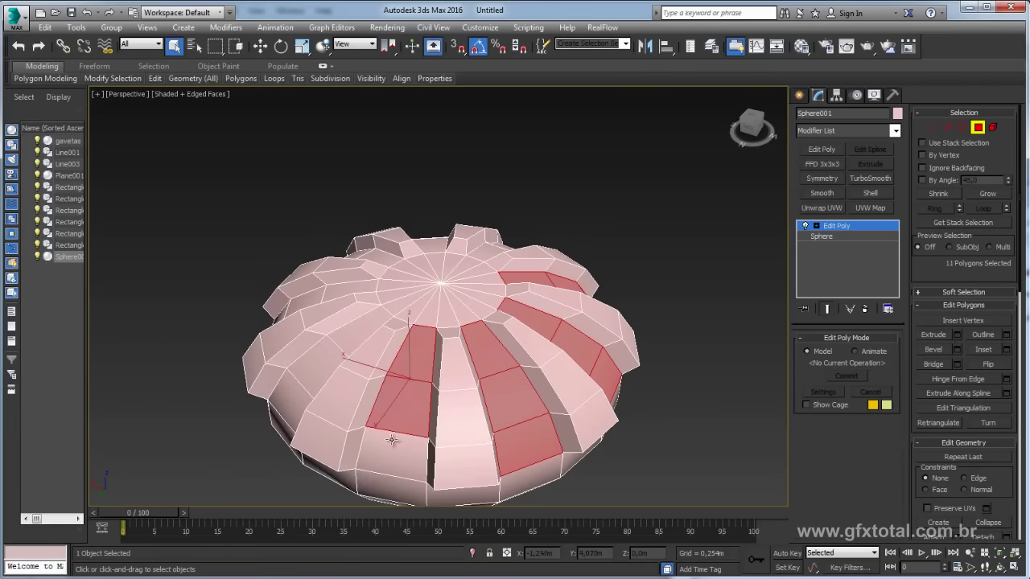
{"action": "left_click", "coordinate": [389, 453], "text": "ctrl"}
{"action": "left_click", "coordinate": [353, 338], "text": "ctrl"}
{"action": "left_click", "coordinate": [322, 366], "text": "ctrl"}
{"action": "left_click", "coordinate": [292, 403], "text": "ctrl"}
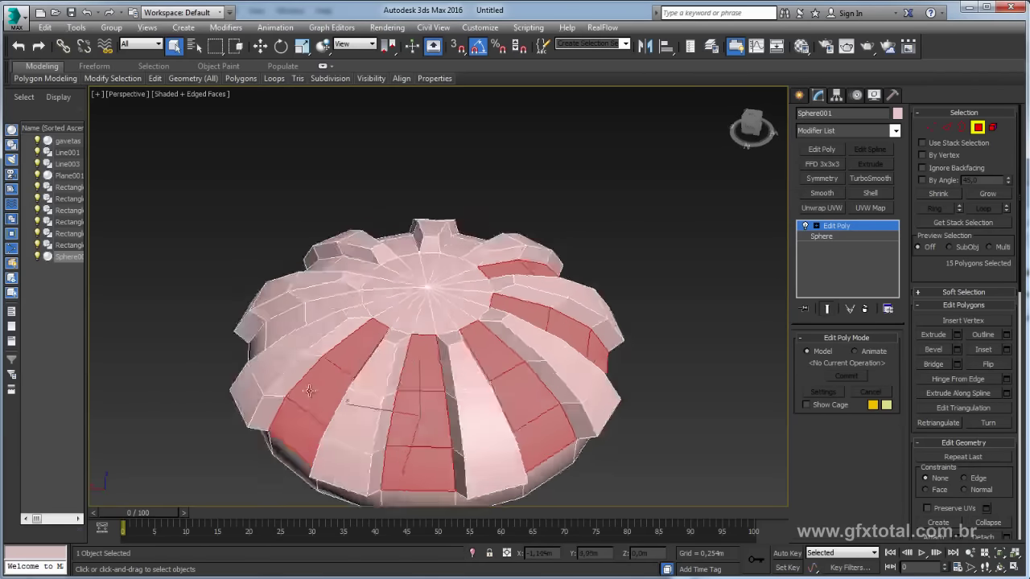
{"action": "middle_click_drag", "start_coordinate": [292, 403], "coordinate": [613, 208], "text": "alt"}
{"action": "left_click", "coordinate": [610, 214], "text": "ctrl"}
{"action": "left_click", "coordinate": [569, 251], "text": "ctrl"}
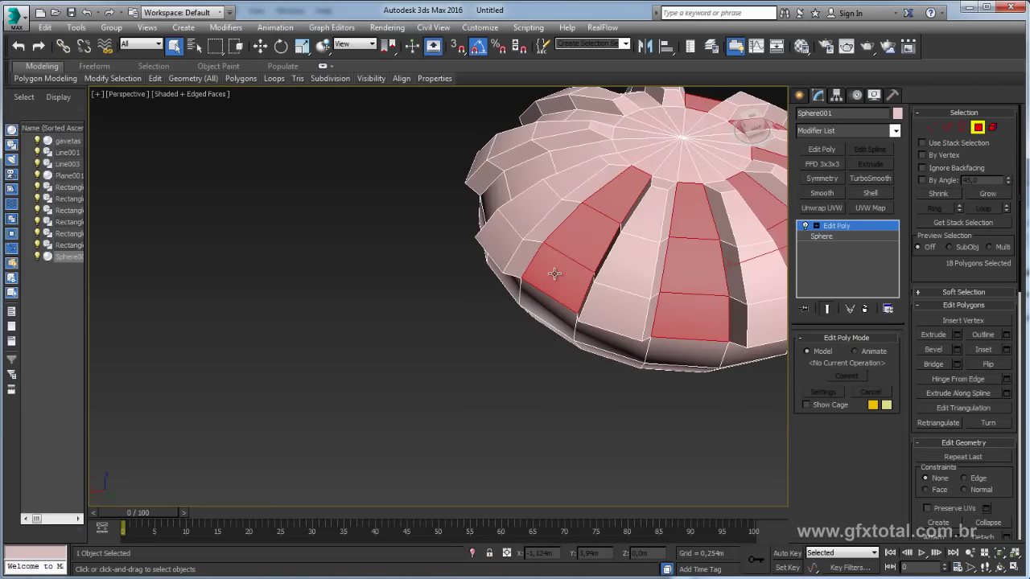
{"action": "left_click", "coordinate": [550, 286], "text": "ctrl"}
{"action": "middle_click_drag", "start_coordinate": [550, 287], "coordinate": [626, 285], "text": "alt"}
{"action": "left_click", "coordinate": [674, 266], "text": "ctrl"}
{"action": "left_click", "coordinate": [665, 322], "text": "ctrl"}
{"action": "left_click", "coordinate": [647, 378], "text": "ctrl"}
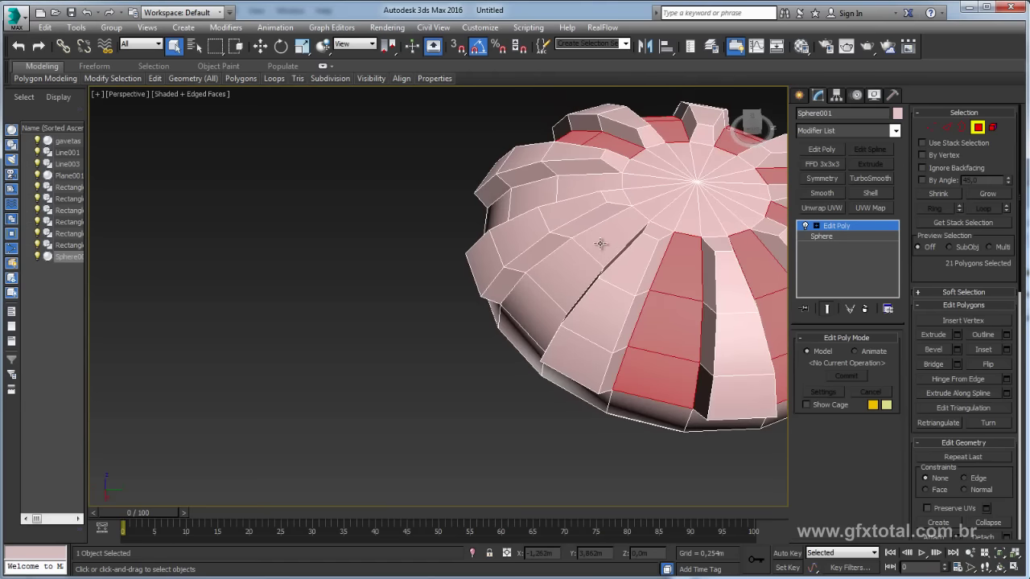
{"action": "left_click", "coordinate": [605, 238], "text": "ctrl"}
{"action": "left_click", "coordinate": [564, 273], "text": "ctrl"}
{"action": "left_click", "coordinate": [533, 314], "text": "ctrl"}
{"action": "left_click", "coordinate": [559, 198], "text": "ctrl"}
{"action": "left_click", "coordinate": [528, 208], "text": "ctrl"}
{"action": "left_click", "coordinate": [506, 216], "text": "ctrl"}
{"action": "left_click", "coordinate": [491, 229], "text": "ctrl"}
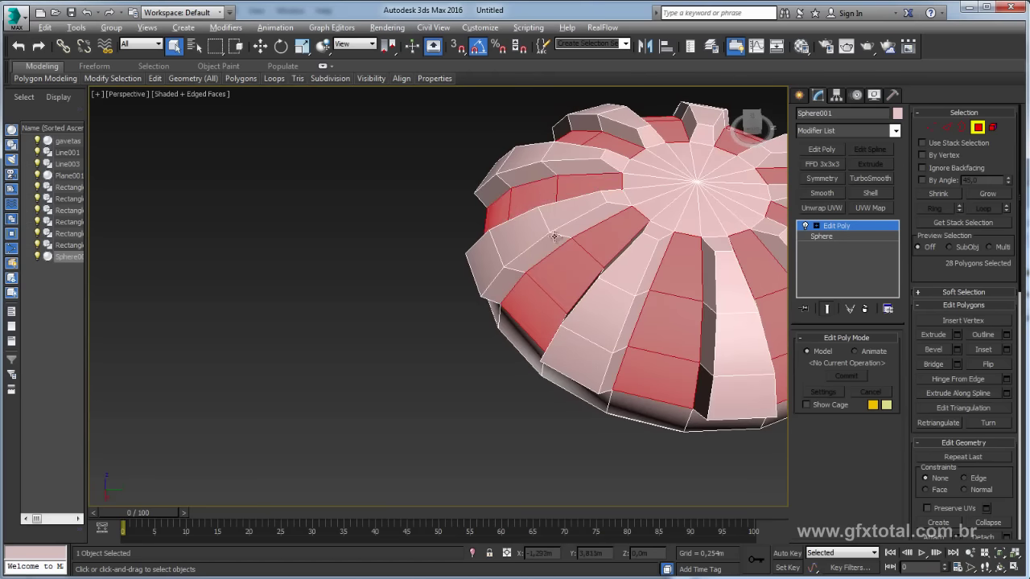
{"action": "mouse_move", "coordinate": [491, 229]}
{"action": "middle_mouse_down"}
{"action": "mouse_move", "coordinate": [565, 245]}
{"action": "mouse_move", "coordinate": [661, 234]}
{"action": "middle_mouse_up"}
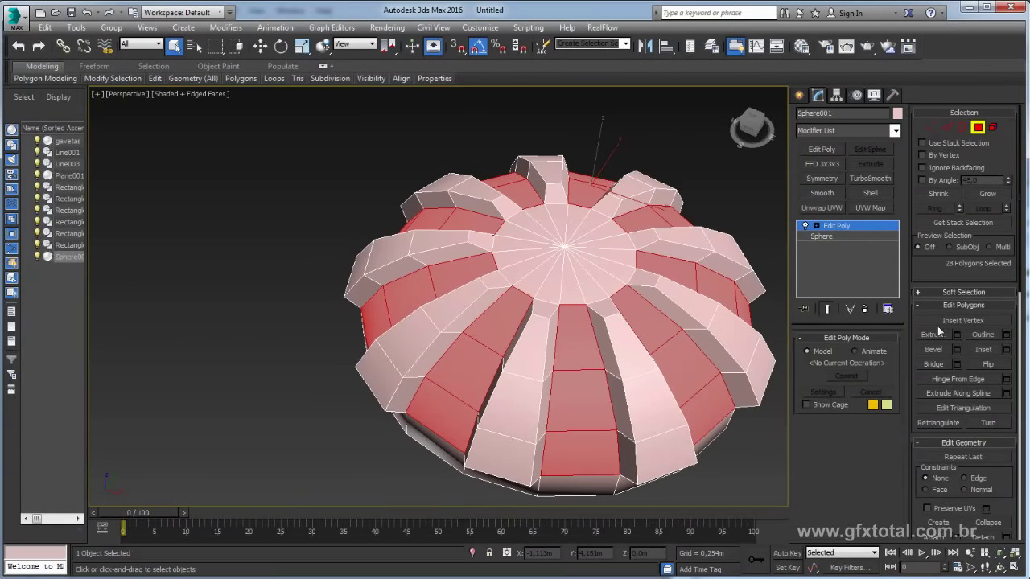
{"action": "left_click", "coordinate": [957, 349]}
{"action": "mouse_move", "coordinate": [702, 375]}
{"action": "middle_mouse_down", "text": "alt"}
{"action": "mouse_move", "coordinate": [628, 340]}
{"action": "mouse_move", "coordinate": [563, 350]}
{"action": "middle_mouse_up", "text": "alt"}
{"action": "left_click", "coordinate": [482, 358]}
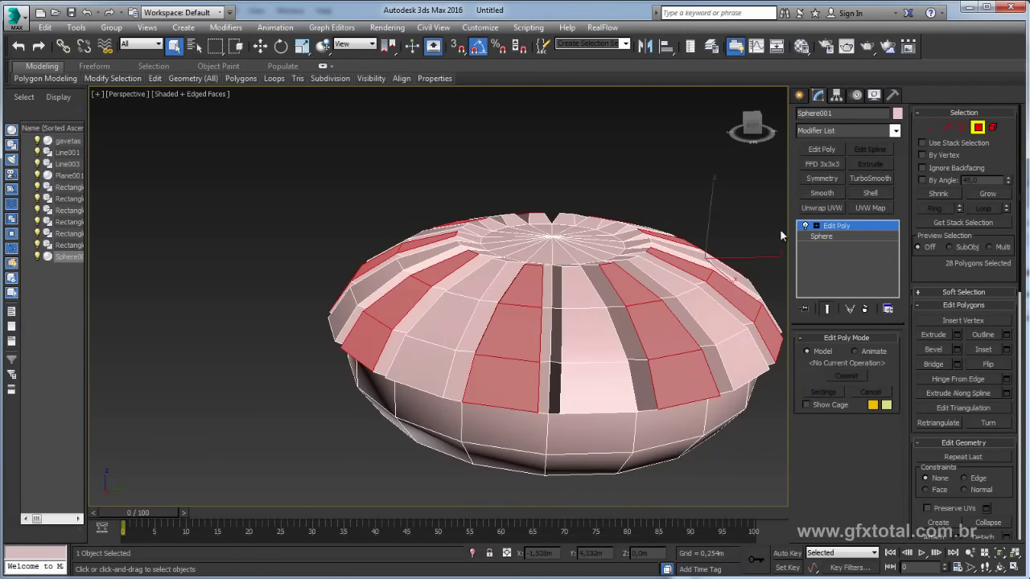
{"action": "left_click", "coordinate": [842, 228]}
{"action": "middle_click_drag", "start_coordinate": [805, 241], "coordinate": [689, 279], "text": "alt"}
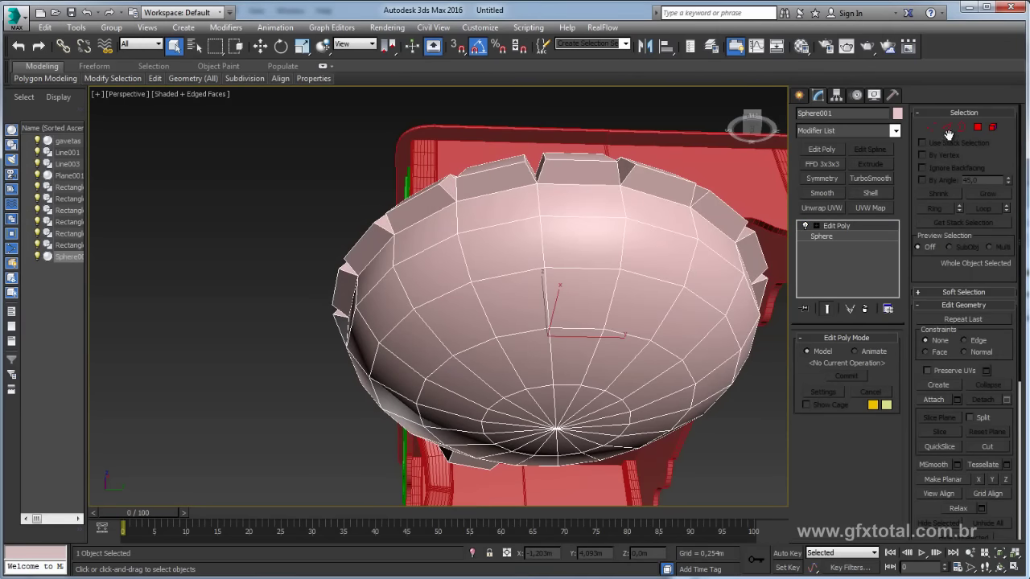
- Delete the bottom pole vertex, widen the open border and extend it downward into a stem
{"action": "left_click", "coordinate": [931, 128]}
{"action": "key", "text": "Delete"}
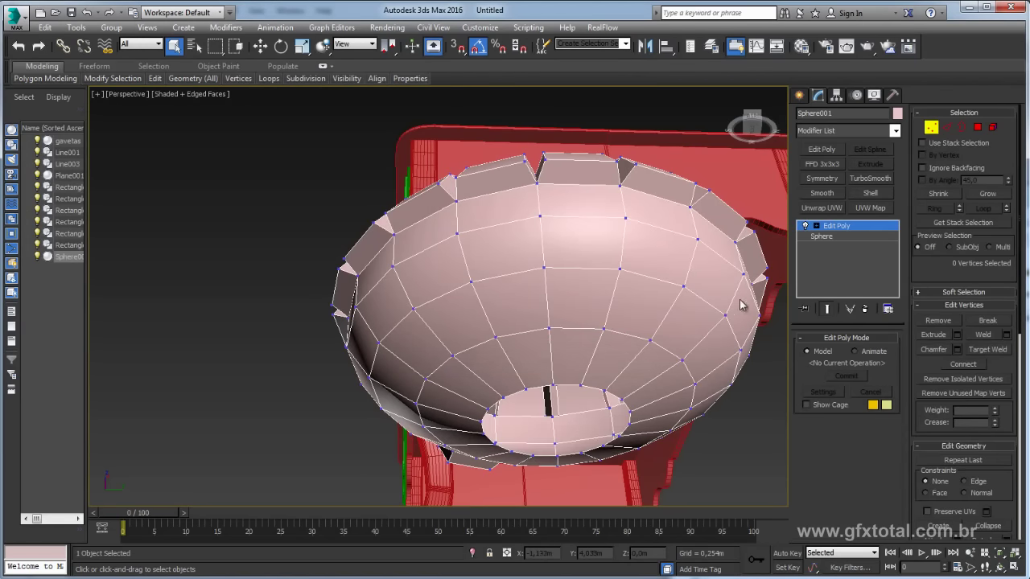
{"action": "left_click", "coordinate": [964, 129]}
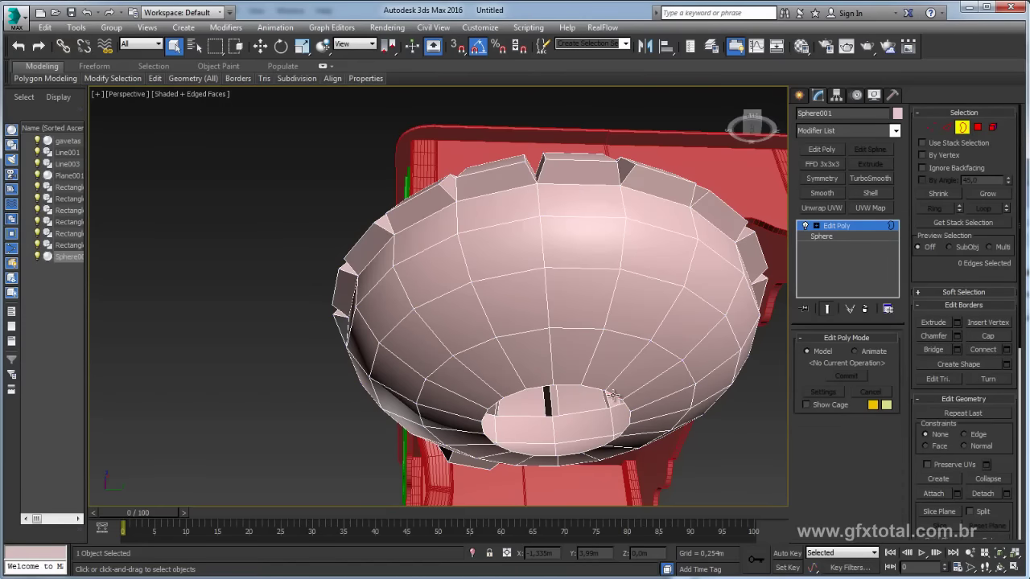
{"action": "left_click", "coordinate": [577, 394]}
{"action": "key", "text": "r"}
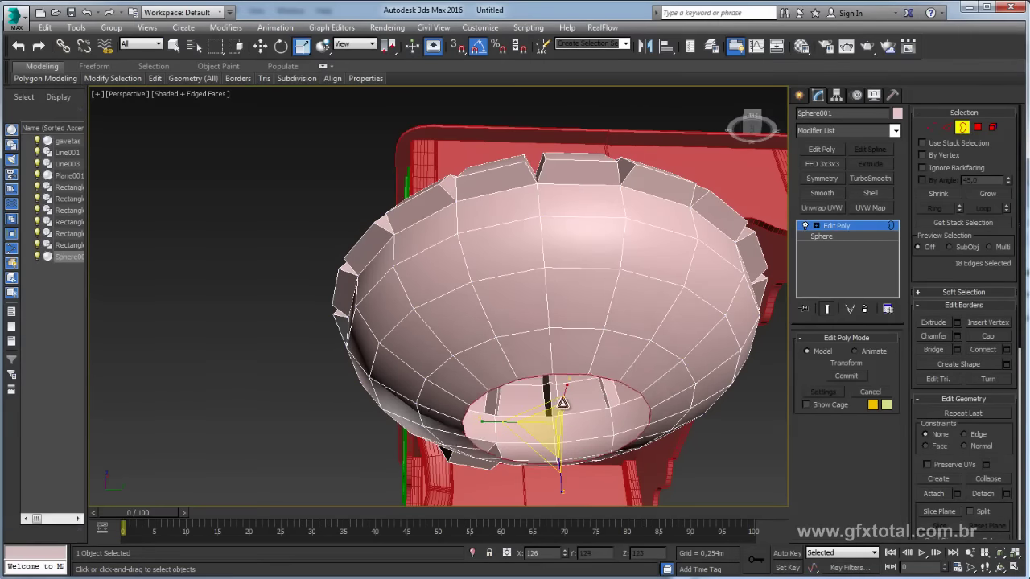
{"action": "mouse_move", "coordinate": [562, 403]}
{"action": "left_mouse_down"}
{"action": "mouse_move", "coordinate": [564, 387]}
{"action": "mouse_move", "coordinate": [559, 491]}
{"action": "left_mouse_up"}
{"action": "key", "text": "w"}
{"action": "mouse_move", "coordinate": [563, 483]}
{"action": "middle_mouse_down", "text": "alt"}
{"action": "mouse_move", "coordinate": [596, 387]}
{"action": "mouse_move", "coordinate": [552, 387]}
{"action": "middle_mouse_up", "text": "alt"}
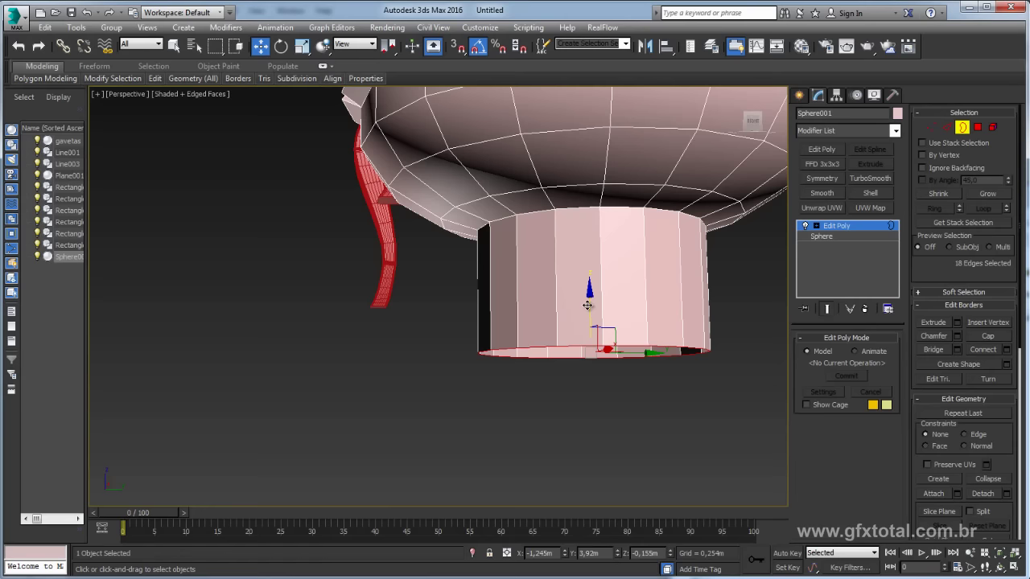
{"action": "left_click_drag", "start_coordinate": [588, 305], "coordinate": [591, 219]}
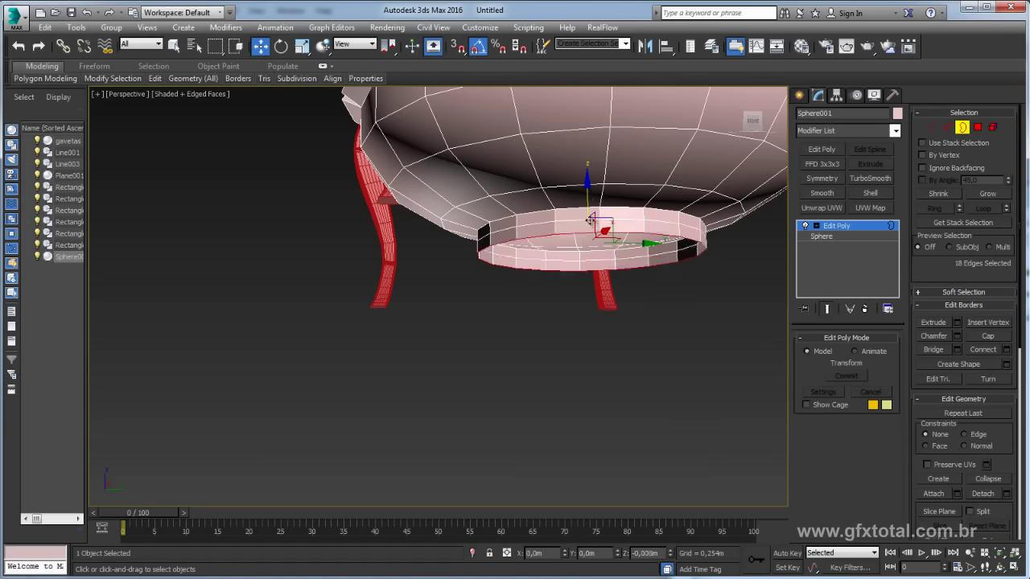
{"action": "key", "text": "ctrl+z"}
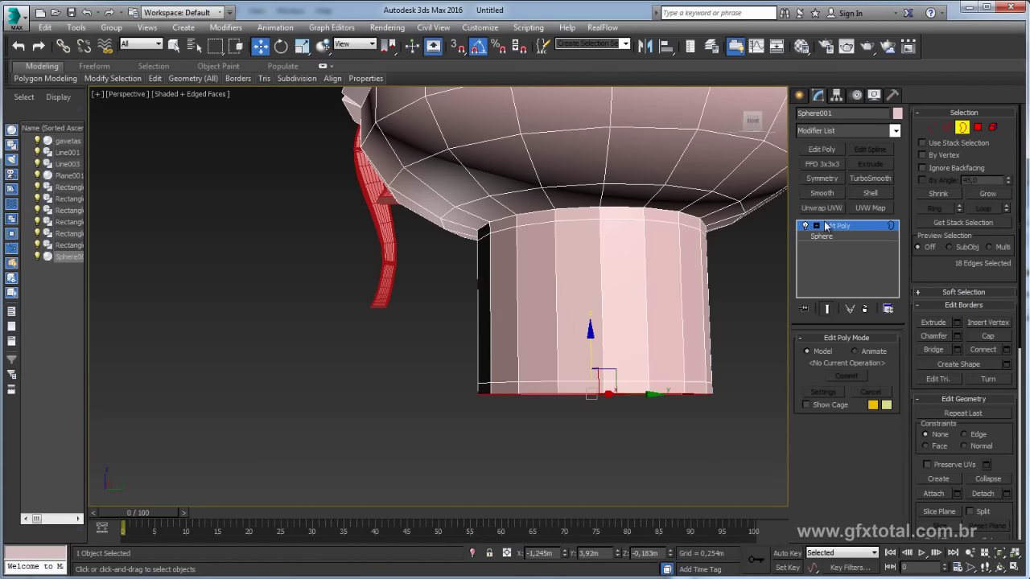
- Add TurboSmooth to the knob and turn off the edged-faces display
{"action": "left_click", "coordinate": [837, 226]}
{"action": "scroll", "coordinate": [644, 302], "scroll_direction": "down", "scroll_amount": 6}
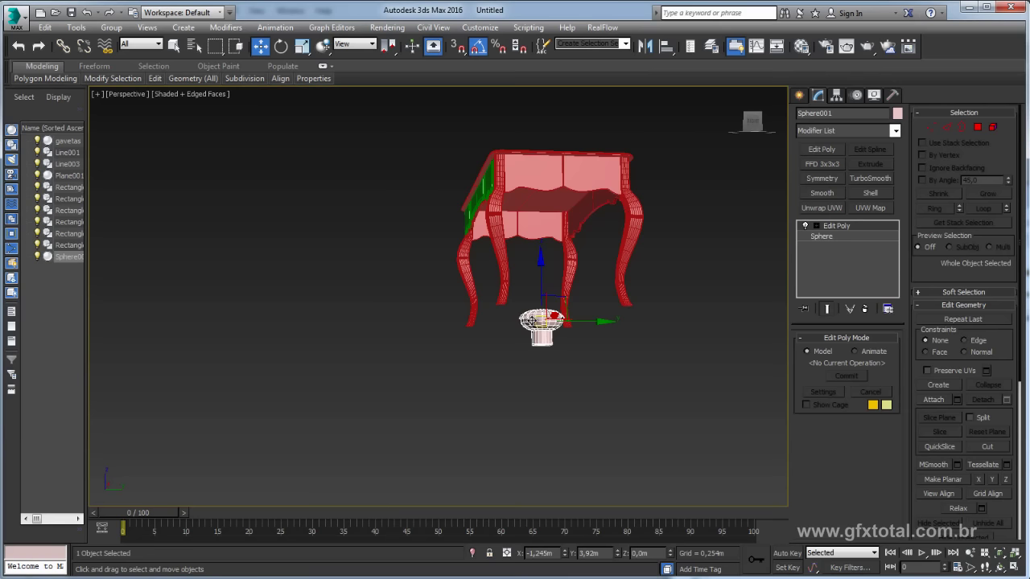
{"action": "scroll", "coordinate": [531, 320], "scroll_direction": "up", "scroll_amount": 2}
{"action": "scroll", "coordinate": [531, 320], "scroll_direction": "up", "scroll_amount": 2}
{"action": "scroll", "coordinate": [531, 320], "scroll_direction": "up", "scroll_amount": 2}
{"action": "scroll", "coordinate": [534, 325], "scroll_direction": "up", "scroll_amount": 4}
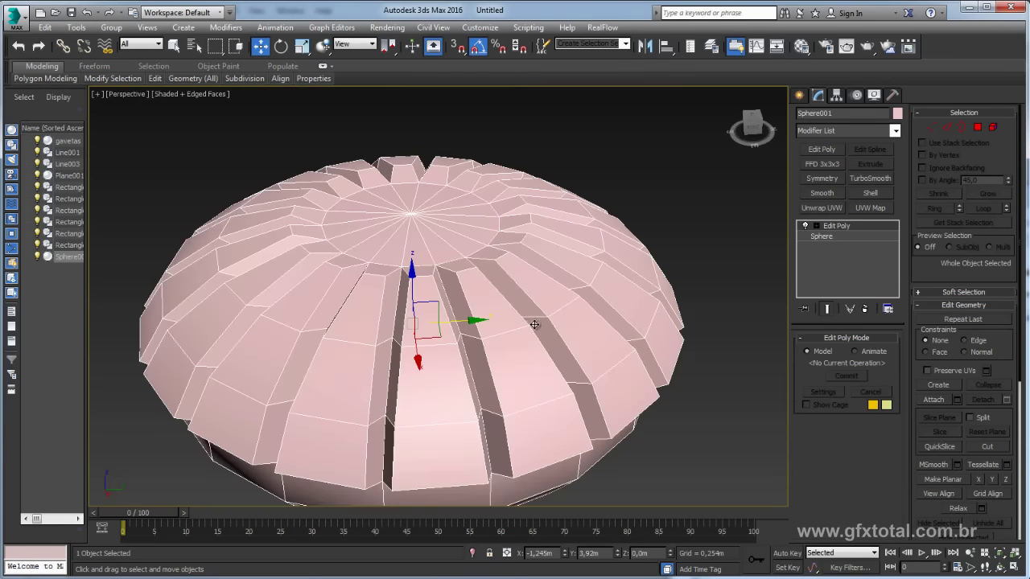
{"action": "scroll", "coordinate": [534, 325], "scroll_direction": "down", "scroll_amount": 5}
{"action": "scroll", "coordinate": [577, 322], "scroll_direction": "up", "scroll_amount": 3}
{"action": "scroll", "coordinate": [570, 334], "scroll_direction": "up", "scroll_amount": 1}
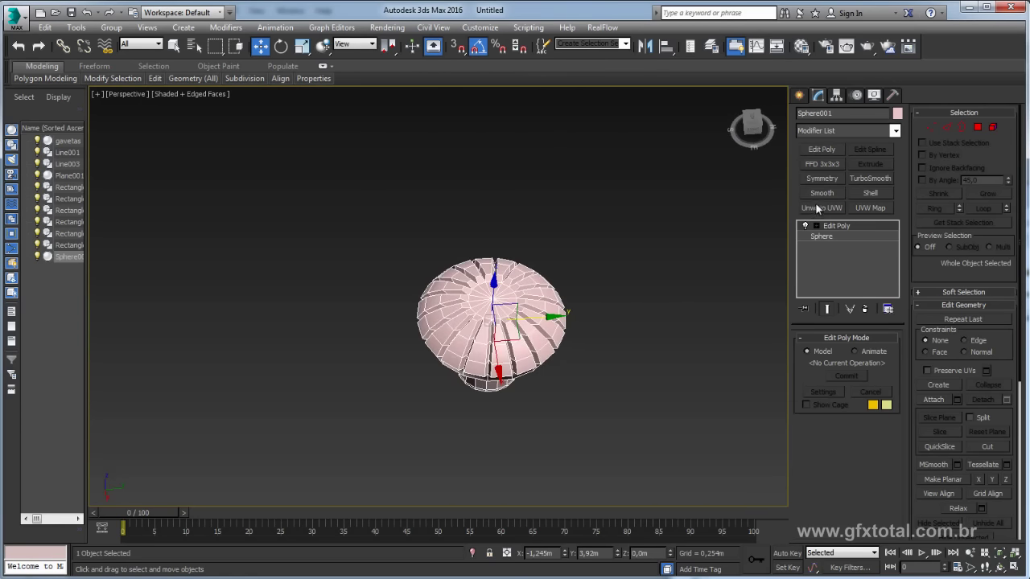
{"action": "left_click", "coordinate": [680, 319]}
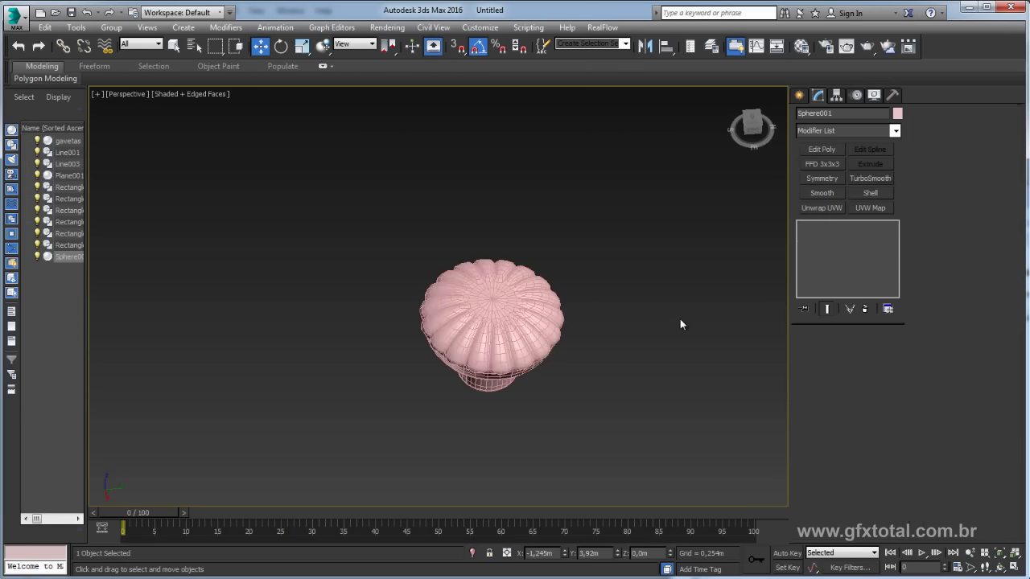
{"action": "key", "text": "F4"}
{"action": "scroll", "coordinate": [583, 356], "scroll_direction": "up", "scroll_amount": 5}
- Move the knob up to the table's front and rotate it 50° on X to face outward
{"action": "middle_click_drag", "start_coordinate": [573, 359], "coordinate": [576, 121]}
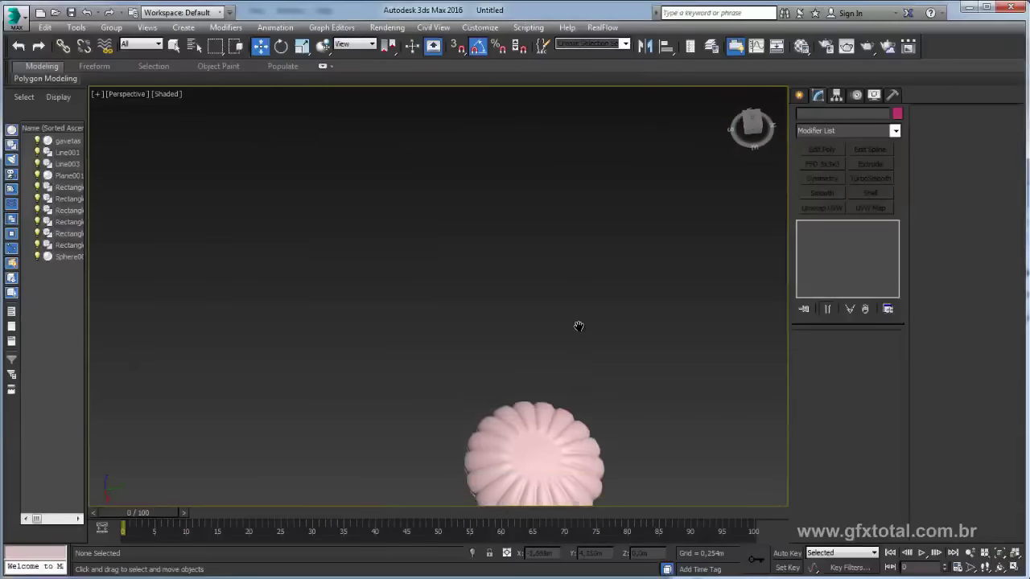
{"action": "left_click", "coordinate": [537, 273]}
{"action": "scroll", "coordinate": [537, 286], "scroll_direction": "down", "scroll_amount": 4}
{"action": "mouse_move", "coordinate": [538, 286]}
{"action": "middle_mouse_down", "text": "alt"}
{"action": "mouse_move", "coordinate": [667, 230]}
{"action": "mouse_move", "coordinate": [572, 262]}
{"action": "middle_mouse_up", "text": "alt"}
{"action": "mouse_move", "coordinate": [554, 267]}
{"action": "left_mouse_down"}
{"action": "mouse_move", "coordinate": [516, 221]}
{"action": "mouse_move", "coordinate": [481, 216]}
{"action": "left_mouse_up"}
{"action": "scroll", "coordinate": [462, 271], "scroll_direction": "up", "scroll_amount": 5}
{"action": "middle_click_drag", "start_coordinate": [462, 271], "coordinate": [475, 267], "text": "alt"}
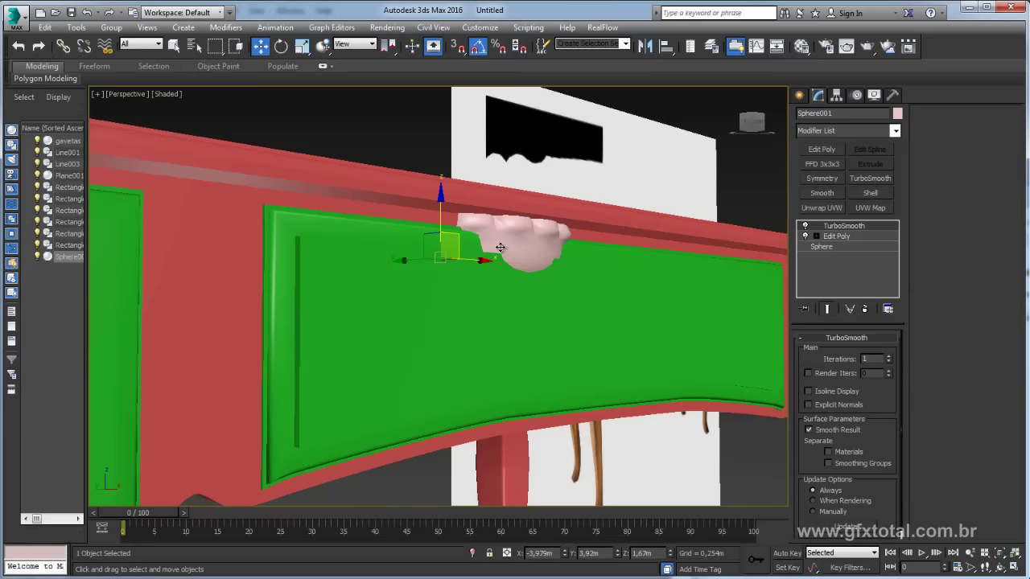
{"action": "key", "text": "e"}
{"action": "left_click_drag", "start_coordinate": [478, 224], "coordinate": [490, 278]}
- Pull the knob in front of the green panel, shrink it uniformly, and nudge it out so the stem shows
{"action": "key", "text": "w"}
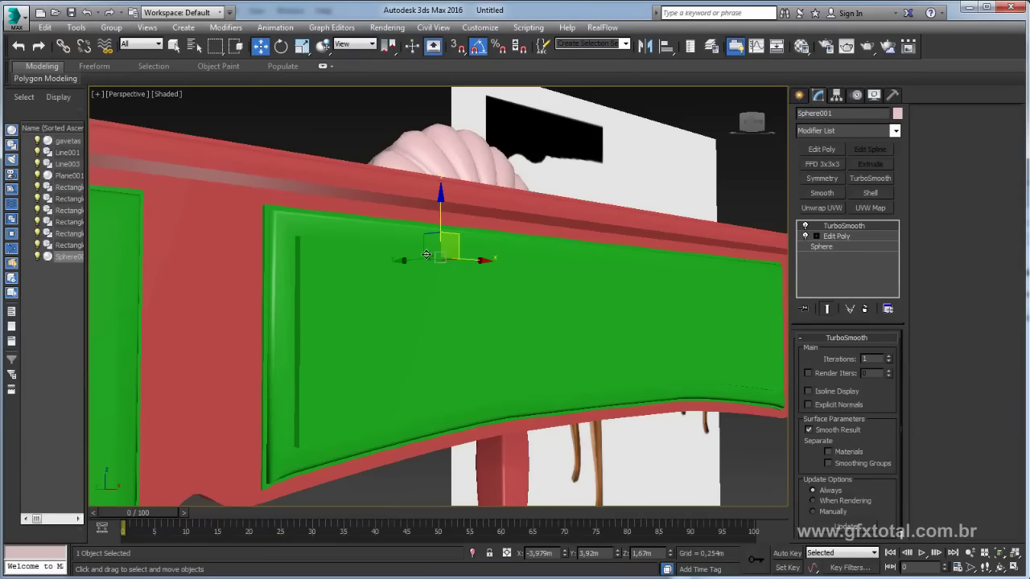
{"action": "left_click_drag", "start_coordinate": [418, 258], "coordinate": [533, 269]}
{"action": "key", "text": "e"}
{"action": "key", "text": "r"}
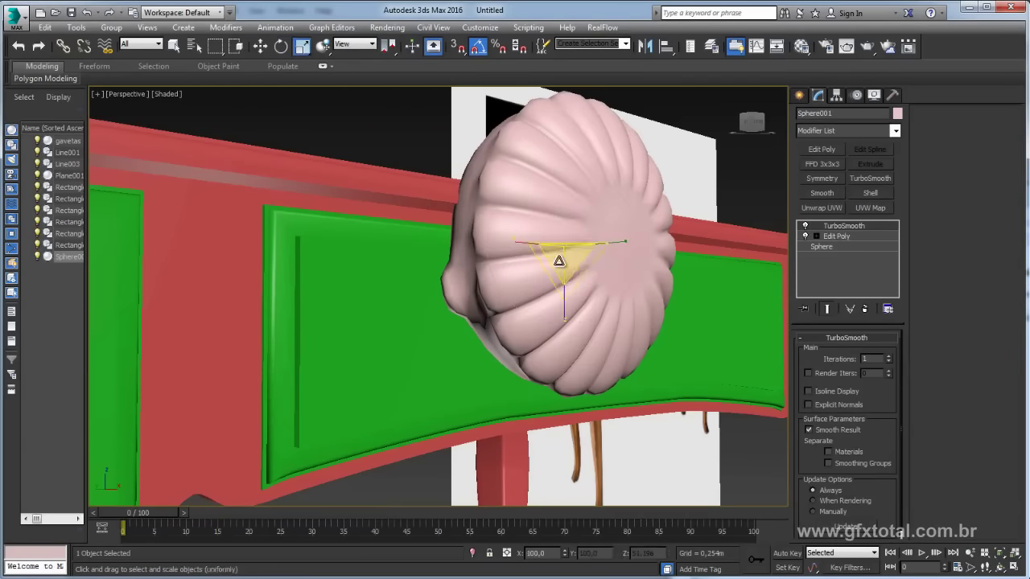
{"action": "mouse_move", "coordinate": [559, 267]}
{"action": "middle_mouse_down", "text": "alt"}
{"action": "mouse_move", "coordinate": [593, 236]}
{"action": "mouse_move", "coordinate": [581, 243]}
{"action": "middle_mouse_up", "text": "alt"}
{"action": "left_click_drag", "start_coordinate": [581, 243], "coordinate": [584, 296]}
{"action": "key", "text": "w"}
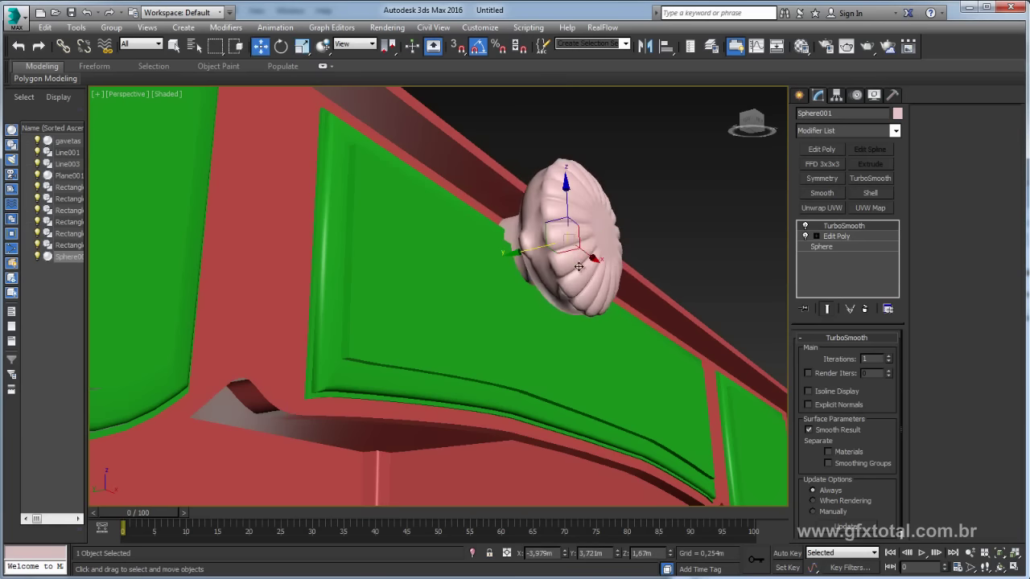
{"action": "left_click_drag", "start_coordinate": [523, 254], "coordinate": [600, 238]}
{"action": "mouse_move", "coordinate": [599, 238]}
{"action": "middle_mouse_down", "text": "alt"}
{"action": "mouse_move", "coordinate": [616, 275]}
{"action": "mouse_move", "coordinate": [652, 263]}
{"action": "middle_mouse_up", "text": "alt"}
{"action": "key", "text": "F4"}
{"action": "key", "text": "shift+z"}
{"action": "scroll", "coordinate": [652, 263], "scroll_direction": "up", "scroll_amount": 3}
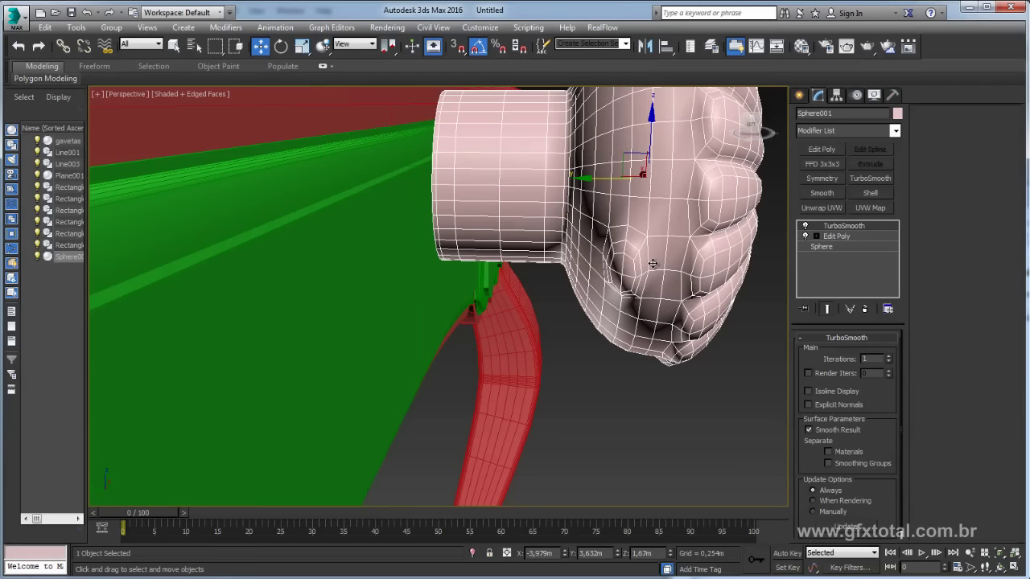
- With TurboSmooth off, select the knob's open bottom border in Edit Poly and cap it
{"action": "left_click", "coordinate": [834, 236]}
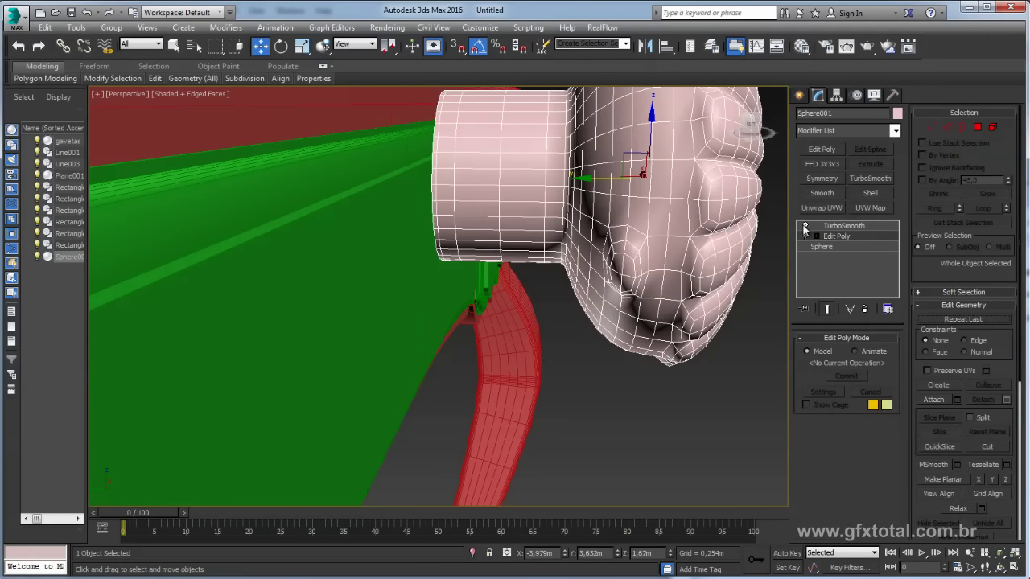
{"action": "left_click", "coordinate": [805, 226]}
{"action": "left_click", "coordinate": [977, 127]}
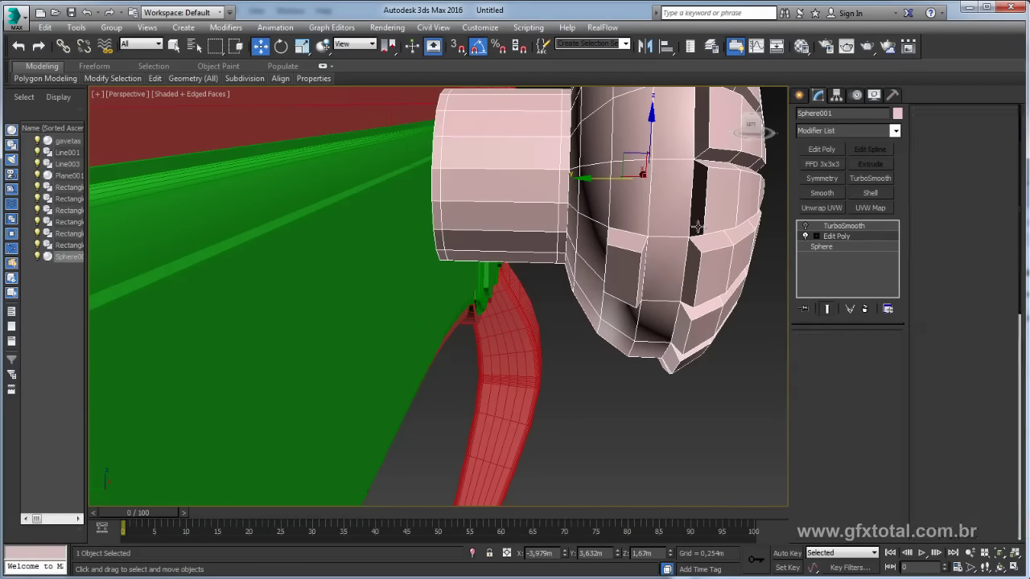
{"action": "left_click", "coordinate": [623, 253]}
{"action": "left_click", "coordinate": [735, 325]}
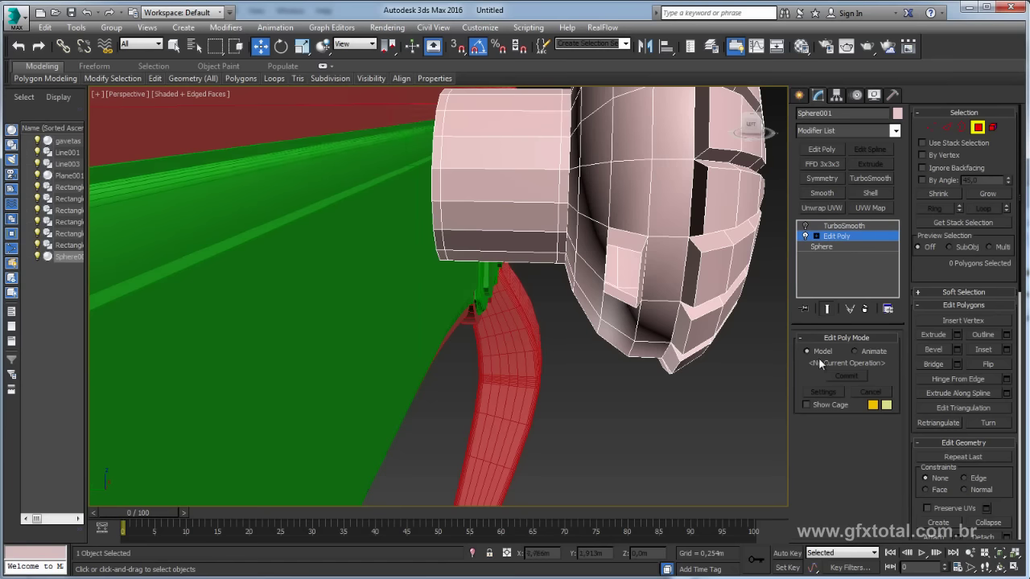
{"action": "left_click", "coordinate": [962, 127]}
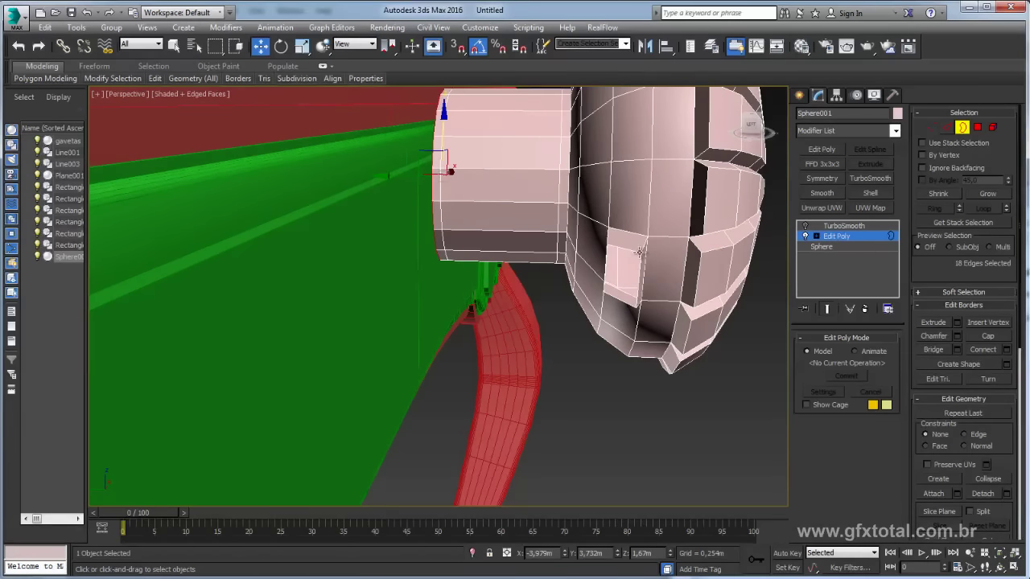
{"action": "key", "text": "ctrl+z"}
{"action": "left_click", "coordinate": [644, 240]}
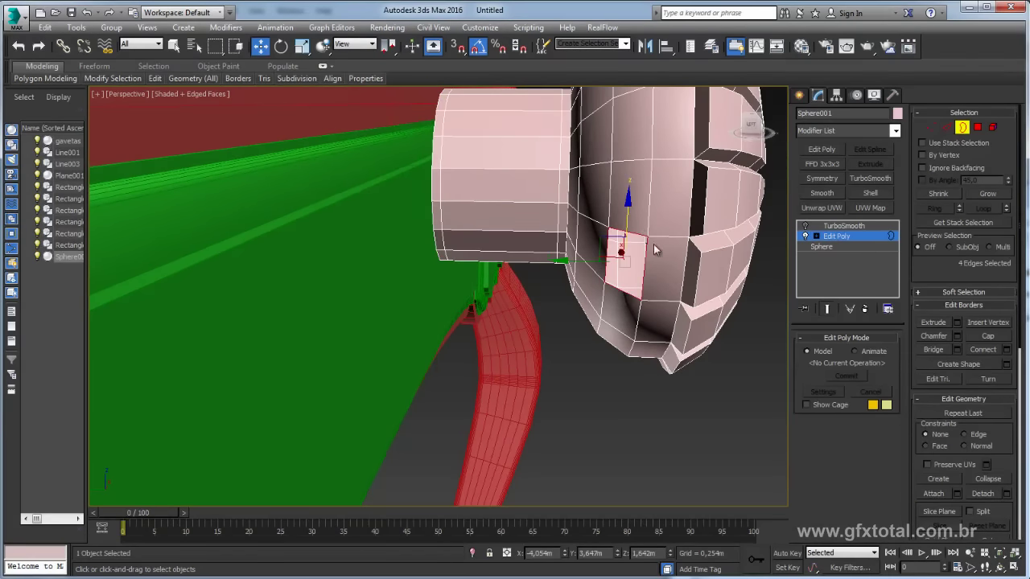
{"action": "left_click", "coordinate": [987, 336]}
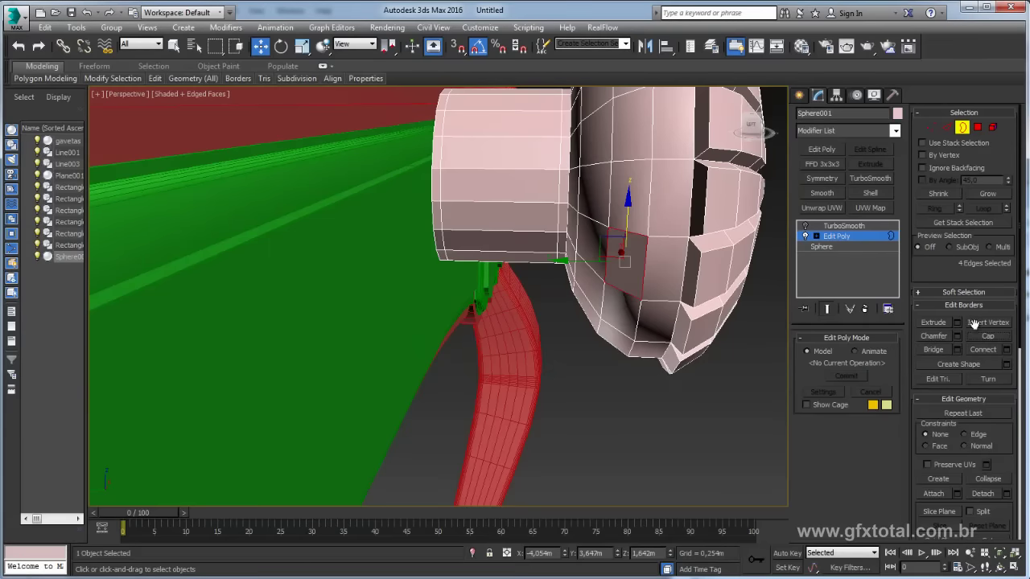
- Re-enable TurboSmooth so the capped knob displays smoothly rounded
{"action": "left_click", "coordinate": [840, 226]}
{"action": "left_click", "coordinate": [806, 225]}
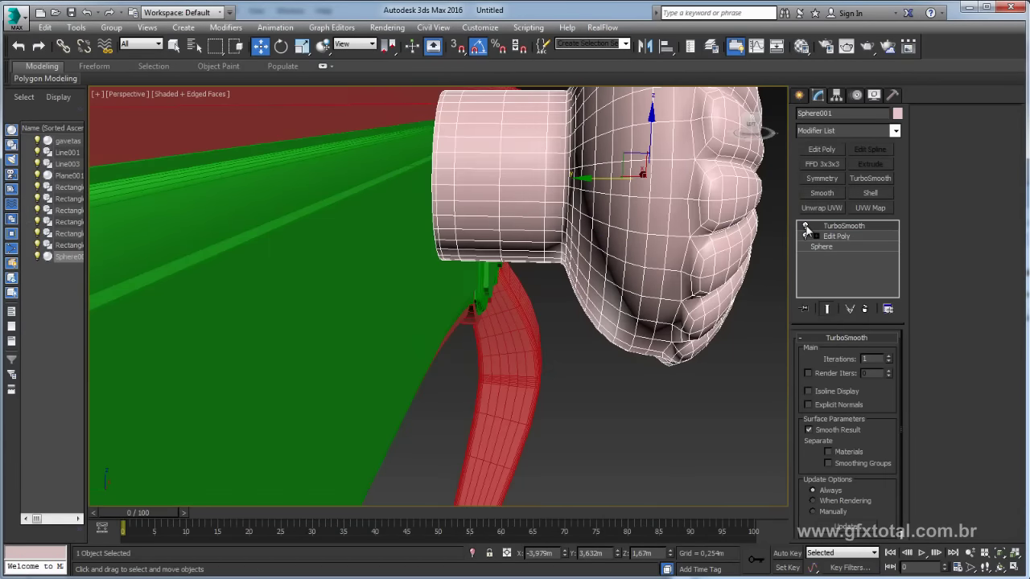
{"action": "mouse_move", "coordinate": [711, 281]}
{"action": "middle_mouse_down", "text": "alt"}
{"action": "mouse_move", "coordinate": [561, 332]}
{"action": "mouse_move", "coordinate": [559, 297]}
{"action": "mouse_move", "coordinate": [473, 307]}
{"action": "middle_mouse_up", "text": "alt"}
{"action": "scroll", "coordinate": [559, 297], "scroll_direction": "down", "scroll_amount": 5}
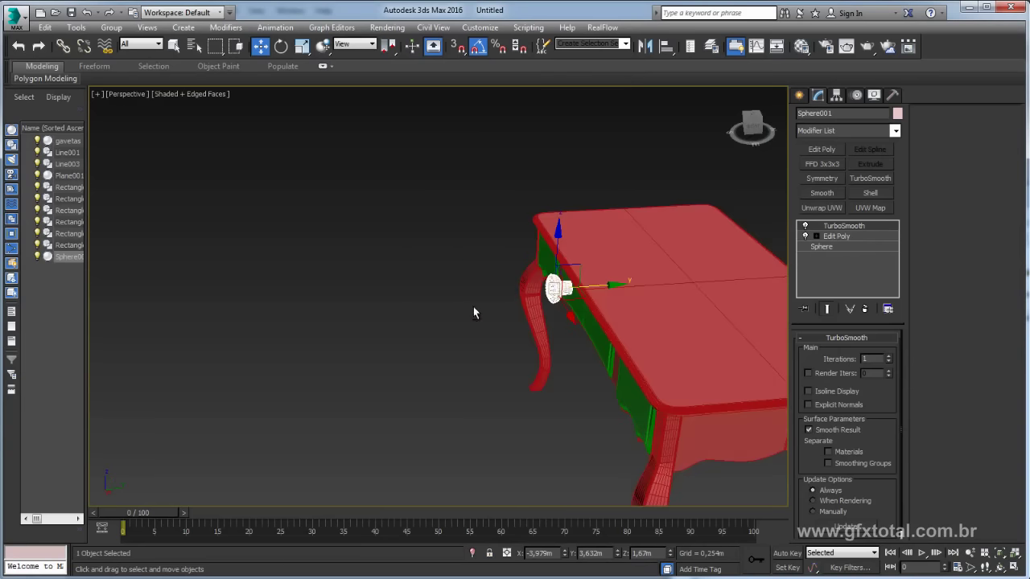
- Slide the knob left along the wide middle drawer front
{"action": "scroll", "coordinate": [589, 295], "scroll_direction": "up", "scroll_amount": 3}
{"action": "scroll", "coordinate": [589, 294], "scroll_direction": "up", "scroll_amount": 5}
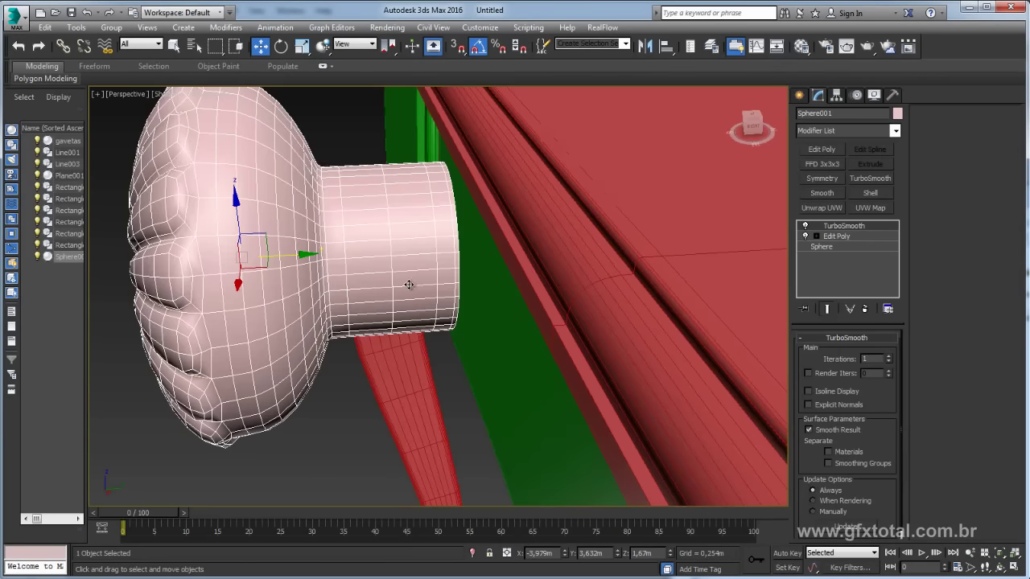
{"action": "middle_click_drag", "start_coordinate": [408, 286], "coordinate": [288, 220], "text": "alt"}
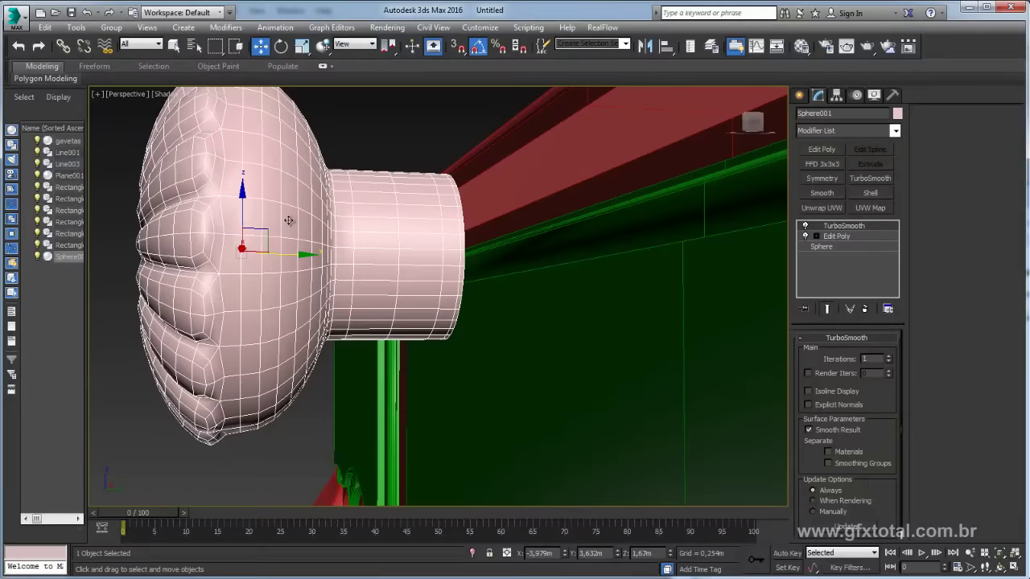
{"action": "scroll", "coordinate": [265, 231], "scroll_direction": "down", "scroll_amount": 3}
{"action": "middle_click_drag", "start_coordinate": [372, 395], "coordinate": [453, 381], "text": "alt"}
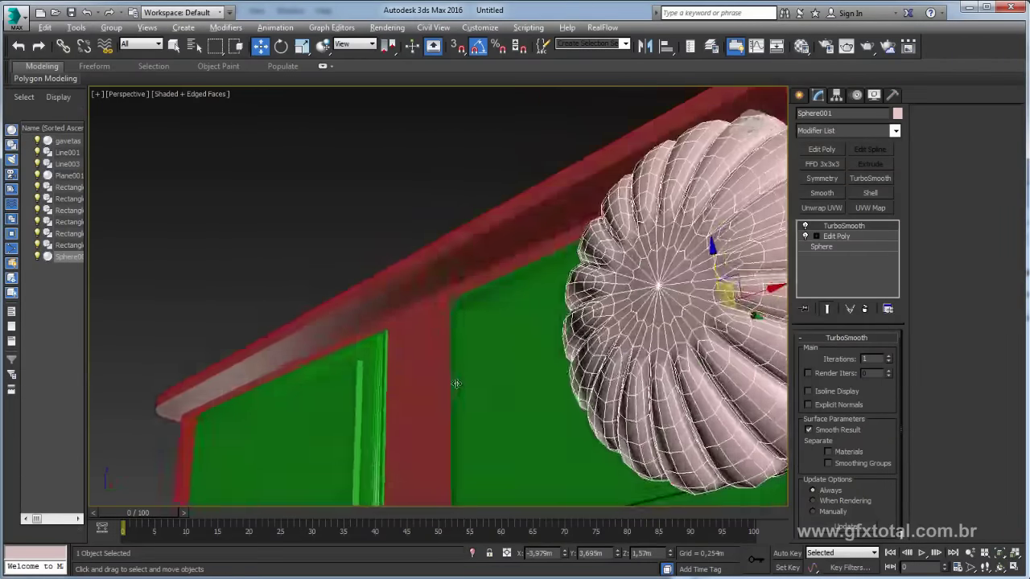
{"action": "scroll", "coordinate": [531, 405], "scroll_direction": "up", "scroll_amount": 5}
{"action": "scroll", "coordinate": [531, 404], "scroll_direction": "down", "scroll_amount": 5}
{"action": "key", "text": "e"}
{"action": "key", "text": "r"}
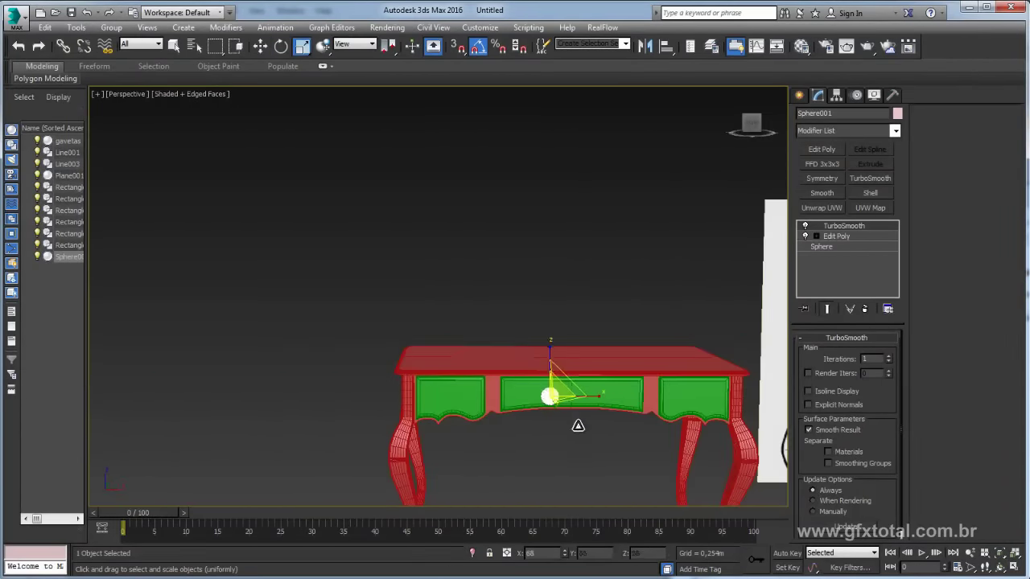
{"action": "key", "text": "w"}
{"action": "middle_click_drag", "start_coordinate": [577, 450], "coordinate": [573, 372], "text": "alt"}
{"action": "left_click_drag", "start_coordinate": [572, 372], "coordinate": [547, 373]}
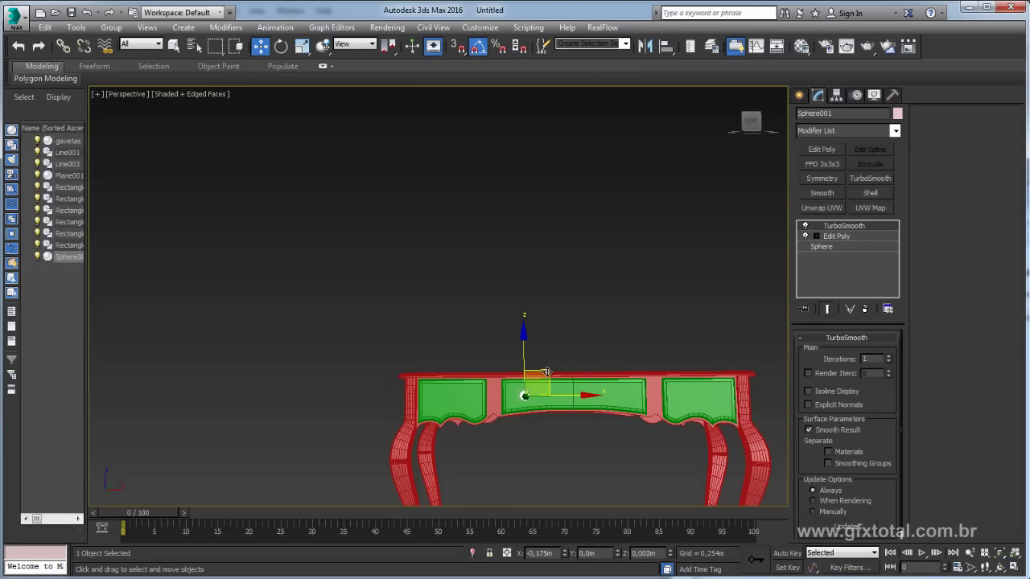
- Scale the knob down to a small handle on the middle drawer front
{"action": "key", "text": "z"}
{"action": "mouse_move", "coordinate": [546, 372]}
{"action": "middle_mouse_down", "text": "alt"}
{"action": "mouse_move", "coordinate": [622, 442]}
{"action": "mouse_move", "coordinate": [530, 367]}
{"action": "middle_mouse_up", "text": "alt"}
{"action": "middle_click_drag", "start_coordinate": [481, 344], "coordinate": [322, 330], "text": "alt"}
{"action": "scroll", "coordinate": [322, 348], "scroll_direction": "down", "scroll_amount": 5}
{"action": "scroll", "coordinate": [322, 326], "scroll_direction": "up", "scroll_amount": 5}
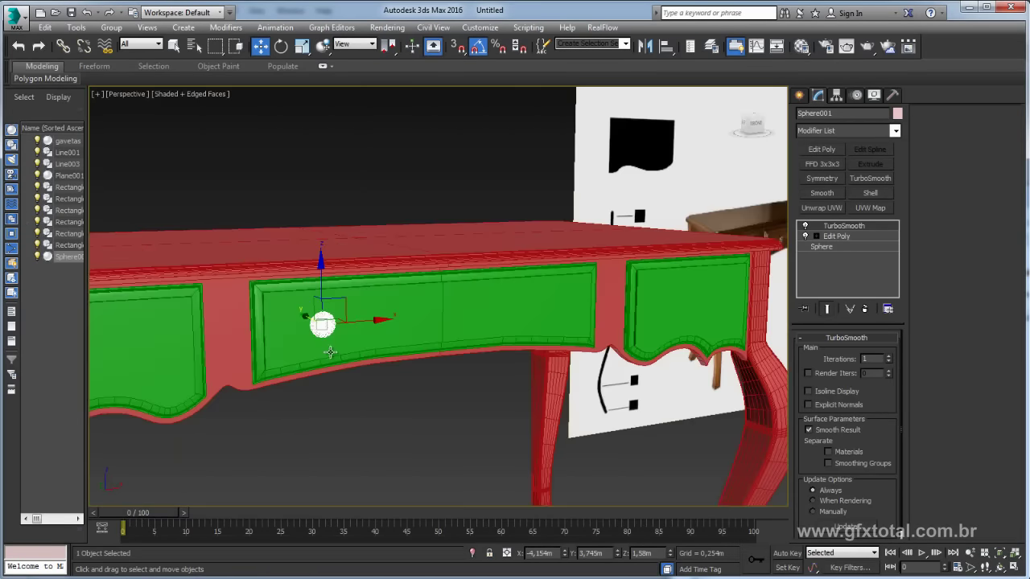
{"action": "scroll", "coordinate": [330, 325], "scroll_direction": "up", "scroll_amount": 2}
{"action": "scroll", "coordinate": [342, 323], "scroll_direction": "up", "scroll_amount": 2}
{"action": "scroll", "coordinate": [329, 301], "scroll_direction": "up", "scroll_amount": 3}
{"action": "scroll", "coordinate": [329, 300], "scroll_direction": "down", "scroll_amount": 4}
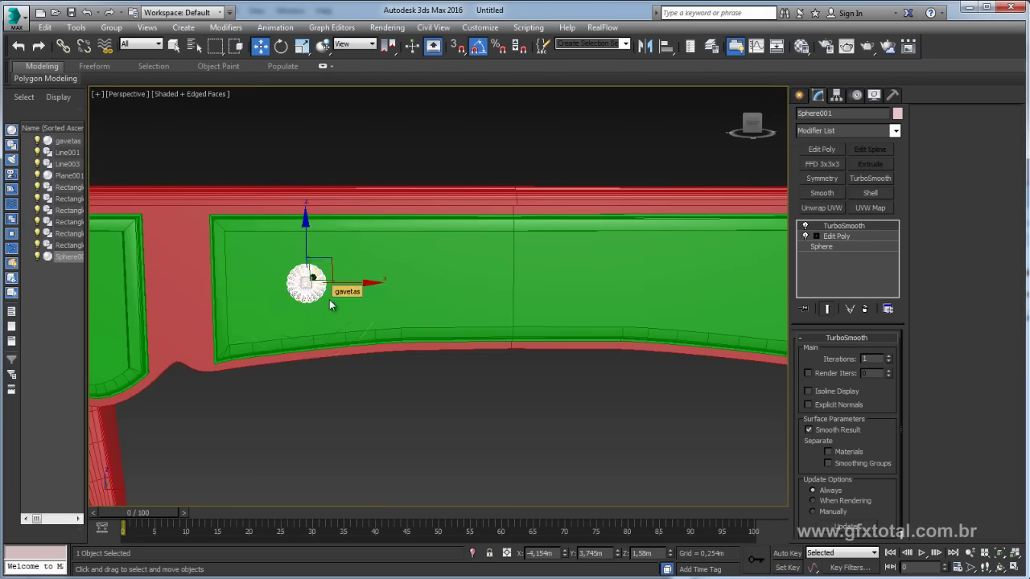
{"action": "key", "text": "r"}
{"action": "left_click_drag", "start_coordinate": [296, 273], "coordinate": [287, 278]}
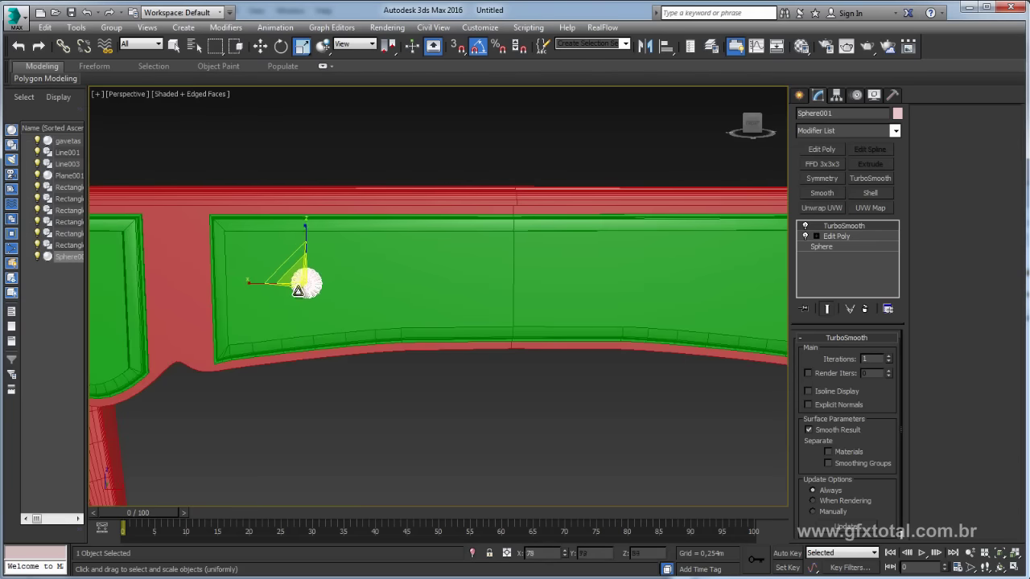
{"action": "key", "text": "w"}
{"action": "scroll", "coordinate": [342, 285], "scroll_direction": "down", "scroll_amount": 5}
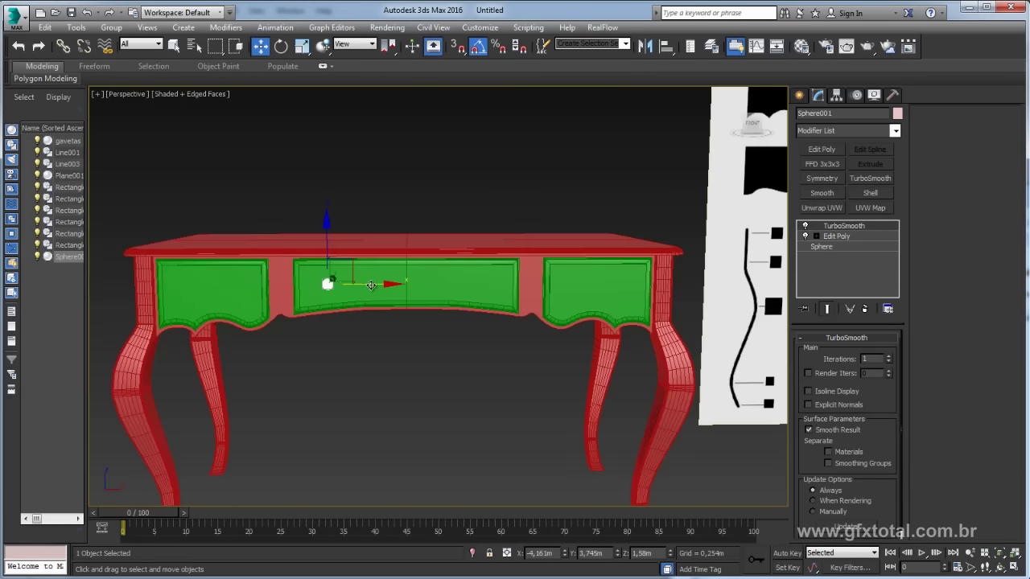
{"action": "middle_click_drag", "start_coordinate": [478, 286], "coordinate": [411, 296], "text": "alt"}
{"action": "scroll", "coordinate": [413, 286], "scroll_direction": "up", "scroll_amount": 3}
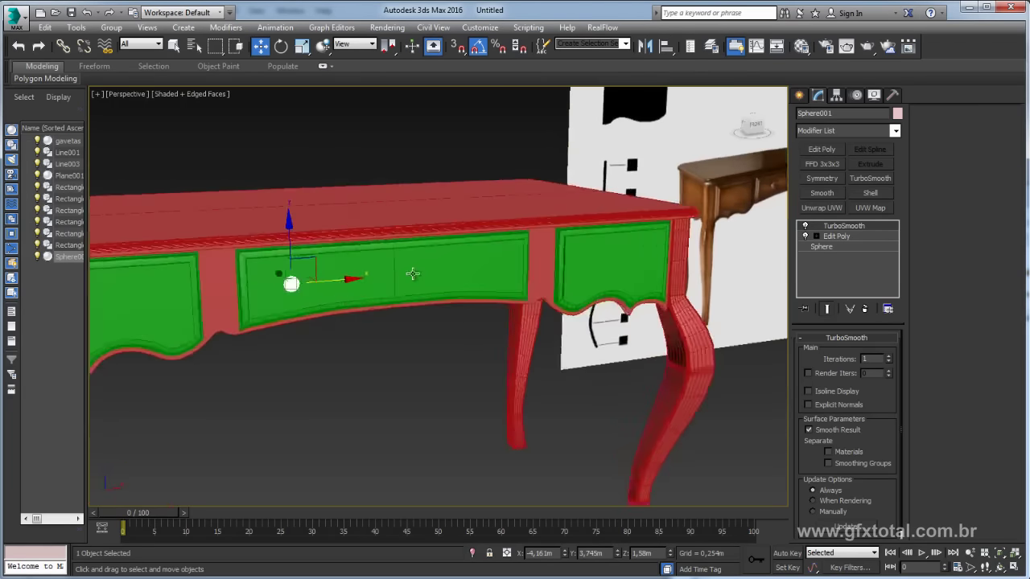
{"action": "scroll", "coordinate": [411, 276], "scroll_direction": "up", "scroll_amount": 1}
- Align the knob's pivot to the gavetas drawers' pivot using Affect Pivot Only
{"action": "left_click", "coordinate": [838, 95]}
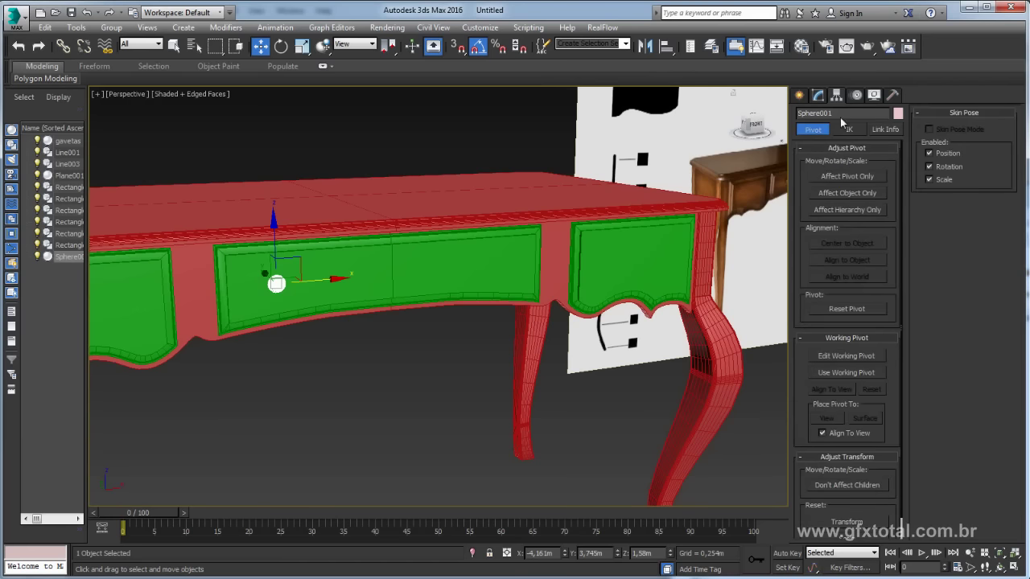
{"action": "left_click", "coordinate": [846, 178]}
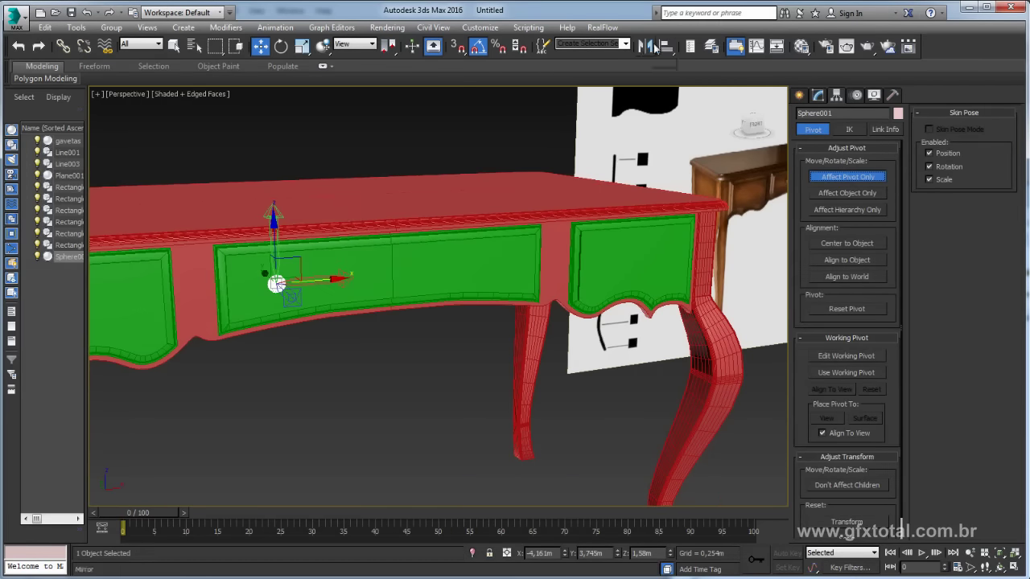
{"action": "left_click_drag", "start_coordinate": [286, 272], "coordinate": [374, 274]}
{"action": "left_click", "coordinate": [374, 273]}
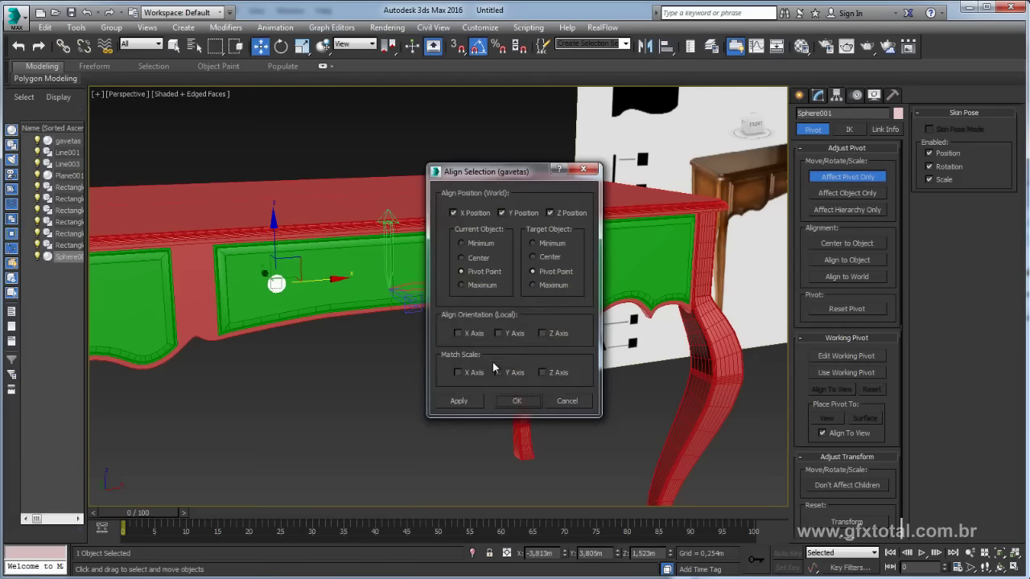
{"action": "left_click", "coordinate": [517, 402]}
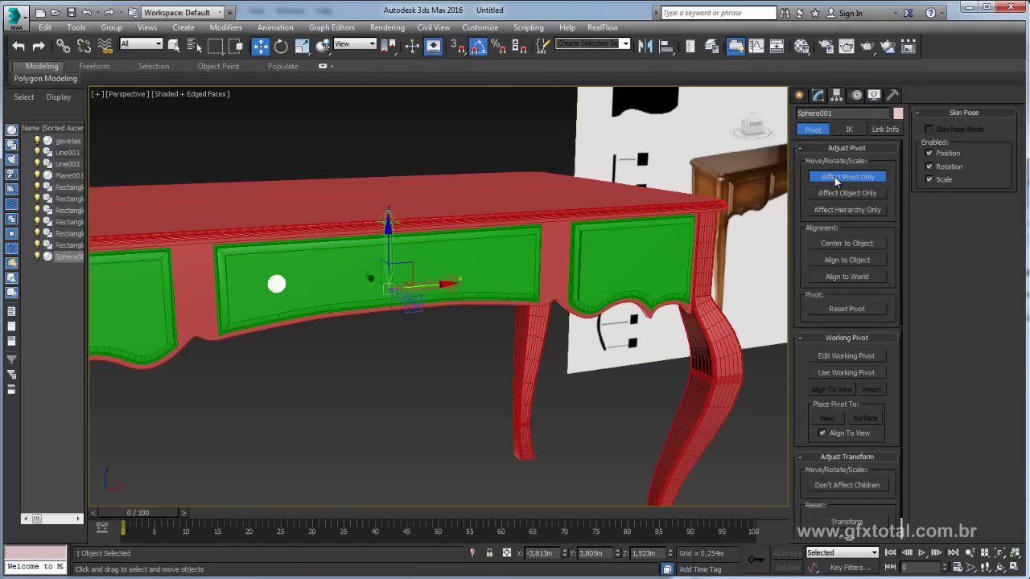
{"action": "left_click", "coordinate": [834, 176]}
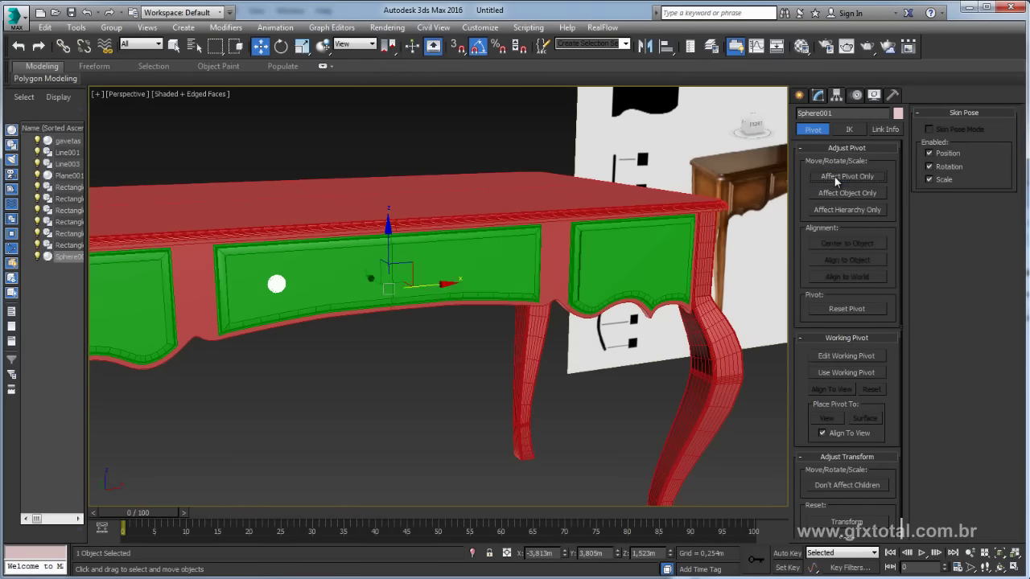
- Mirror the knob on X as a copy onto the drawer's right side
{"action": "left_click", "coordinate": [648, 46]}
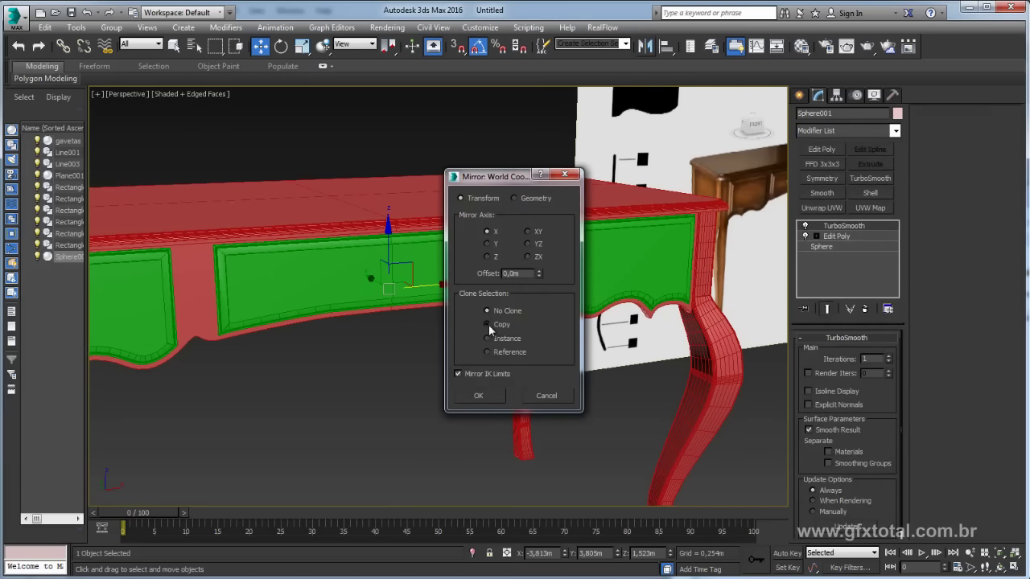
{"action": "left_click", "coordinate": [489, 324]}
{"action": "left_click", "coordinate": [489, 394]}
{"action": "middle_click_drag", "start_coordinate": [405, 390], "coordinate": [567, 207], "text": "alt"}
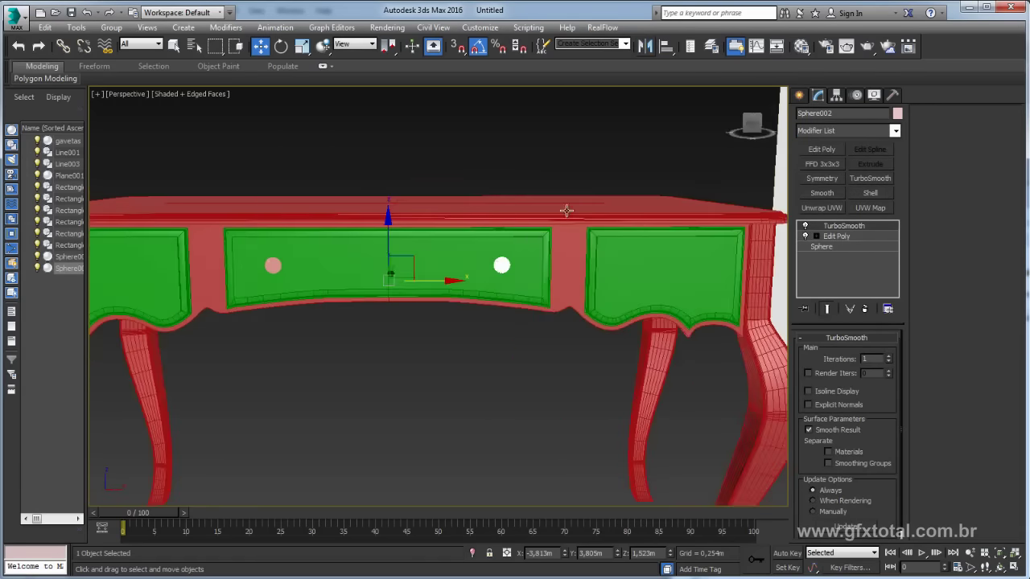
{"action": "left_click", "coordinate": [571, 205]}
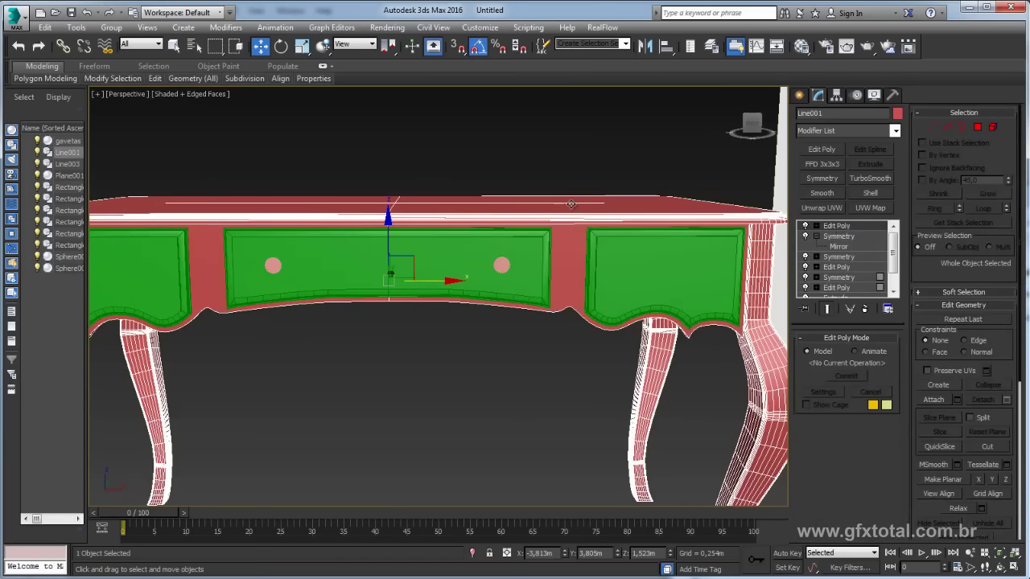
- Attach the gavetas drawers and the knob spheres to Line001, then deselect
{"action": "left_click", "coordinate": [816, 236]}
{"action": "left_click", "coordinate": [934, 400]}
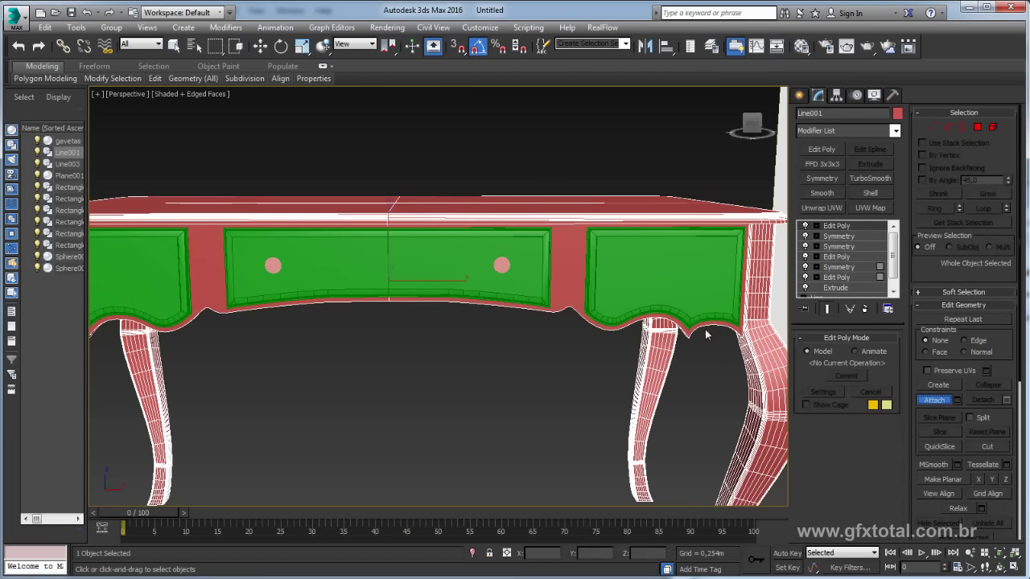
{"action": "left_click", "coordinate": [596, 290]}
{"action": "left_click", "coordinate": [273, 266]}
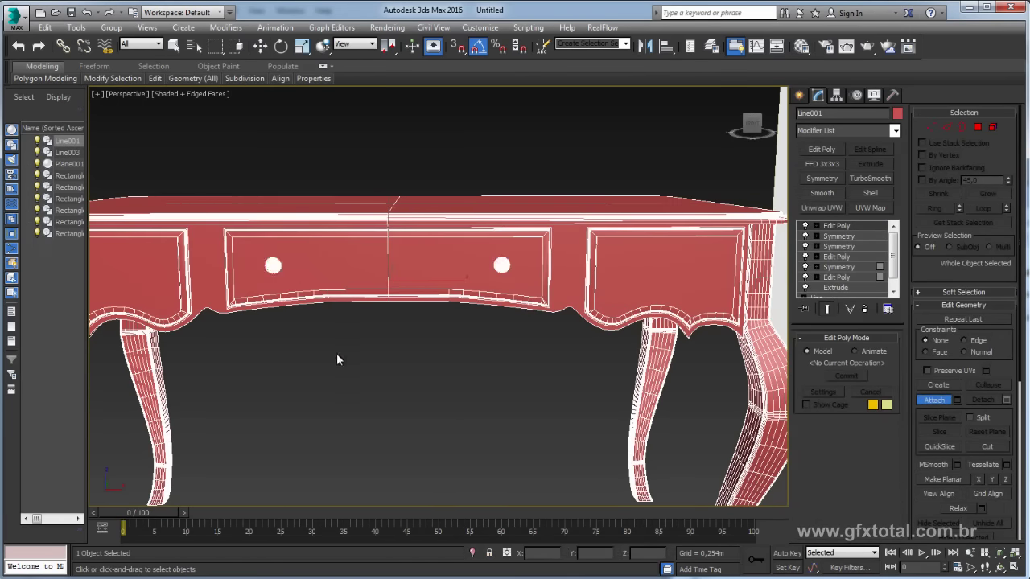
{"action": "key", "text": "w"}
{"action": "scroll", "coordinate": [514, 377], "scroll_direction": "down", "scroll_amount": 5}
{"action": "left_click", "coordinate": [444, 419]}
{"action": "mouse_move", "coordinate": [503, 411]}
{"action": "middle_mouse_down", "text": "alt"}
{"action": "mouse_move", "coordinate": [444, 419]}
{"action": "mouse_move", "coordinate": [536, 415]}
{"action": "mouse_move", "coordinate": [623, 371]}
{"action": "mouse_move", "coordinate": [646, 389]}
{"action": "middle_mouse_up", "text": "alt"}
{"action": "scroll", "coordinate": [624, 371], "scroll_direction": "up", "scroll_amount": 4}
{"action": "scroll", "coordinate": [593, 335], "scroll_direction": "up", "scroll_amount": 3}
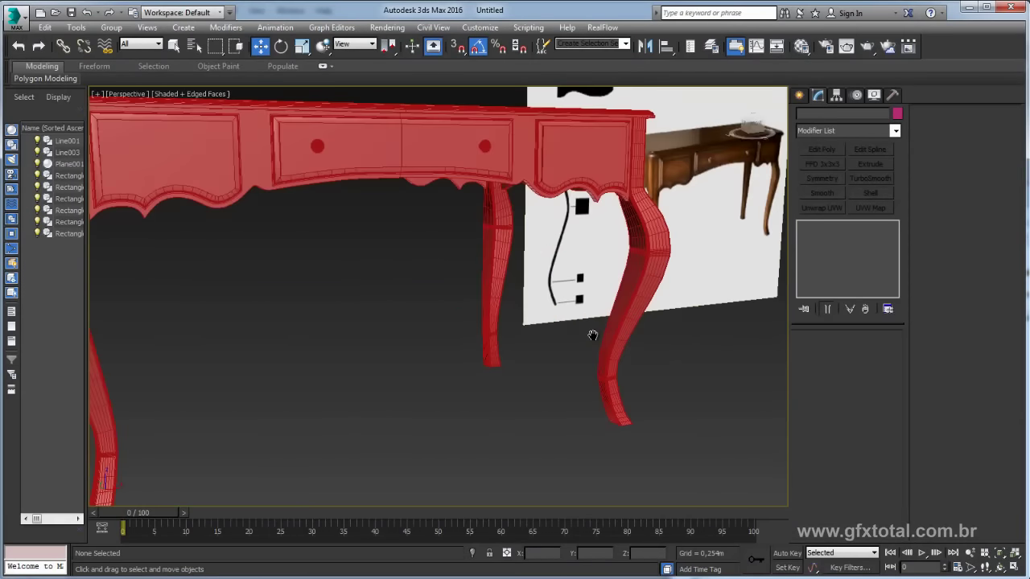
{"action": "scroll", "coordinate": [593, 338], "scroll_direction": "down", "scroll_amount": 3}
{"action": "mouse_move", "coordinate": [593, 338]}
{"action": "middle_mouse_down", "text": "alt"}
{"action": "mouse_move", "coordinate": [625, 333]}
{"action": "mouse_move", "coordinate": [563, 340]}
{"action": "middle_mouse_up", "text": "alt"}
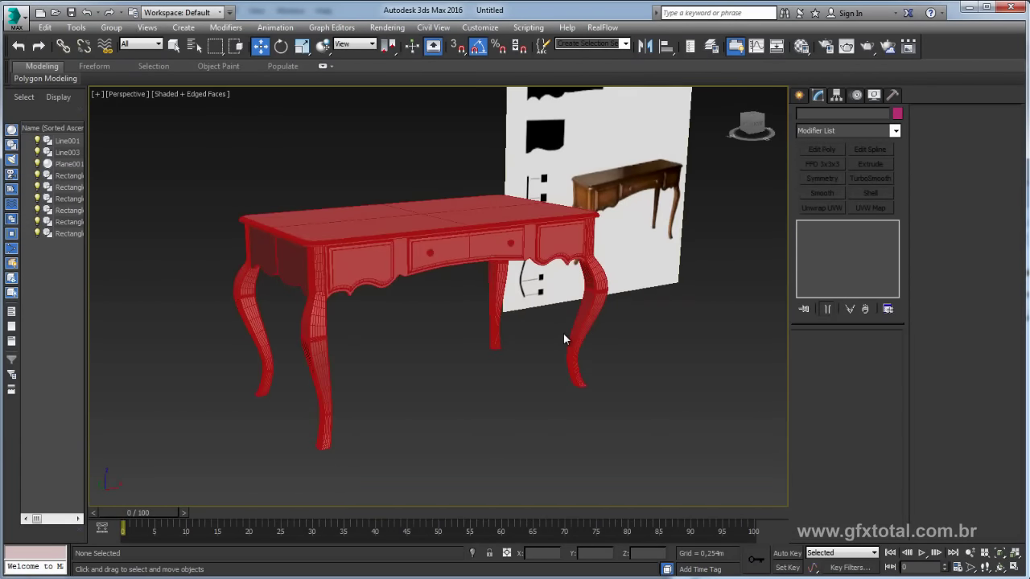